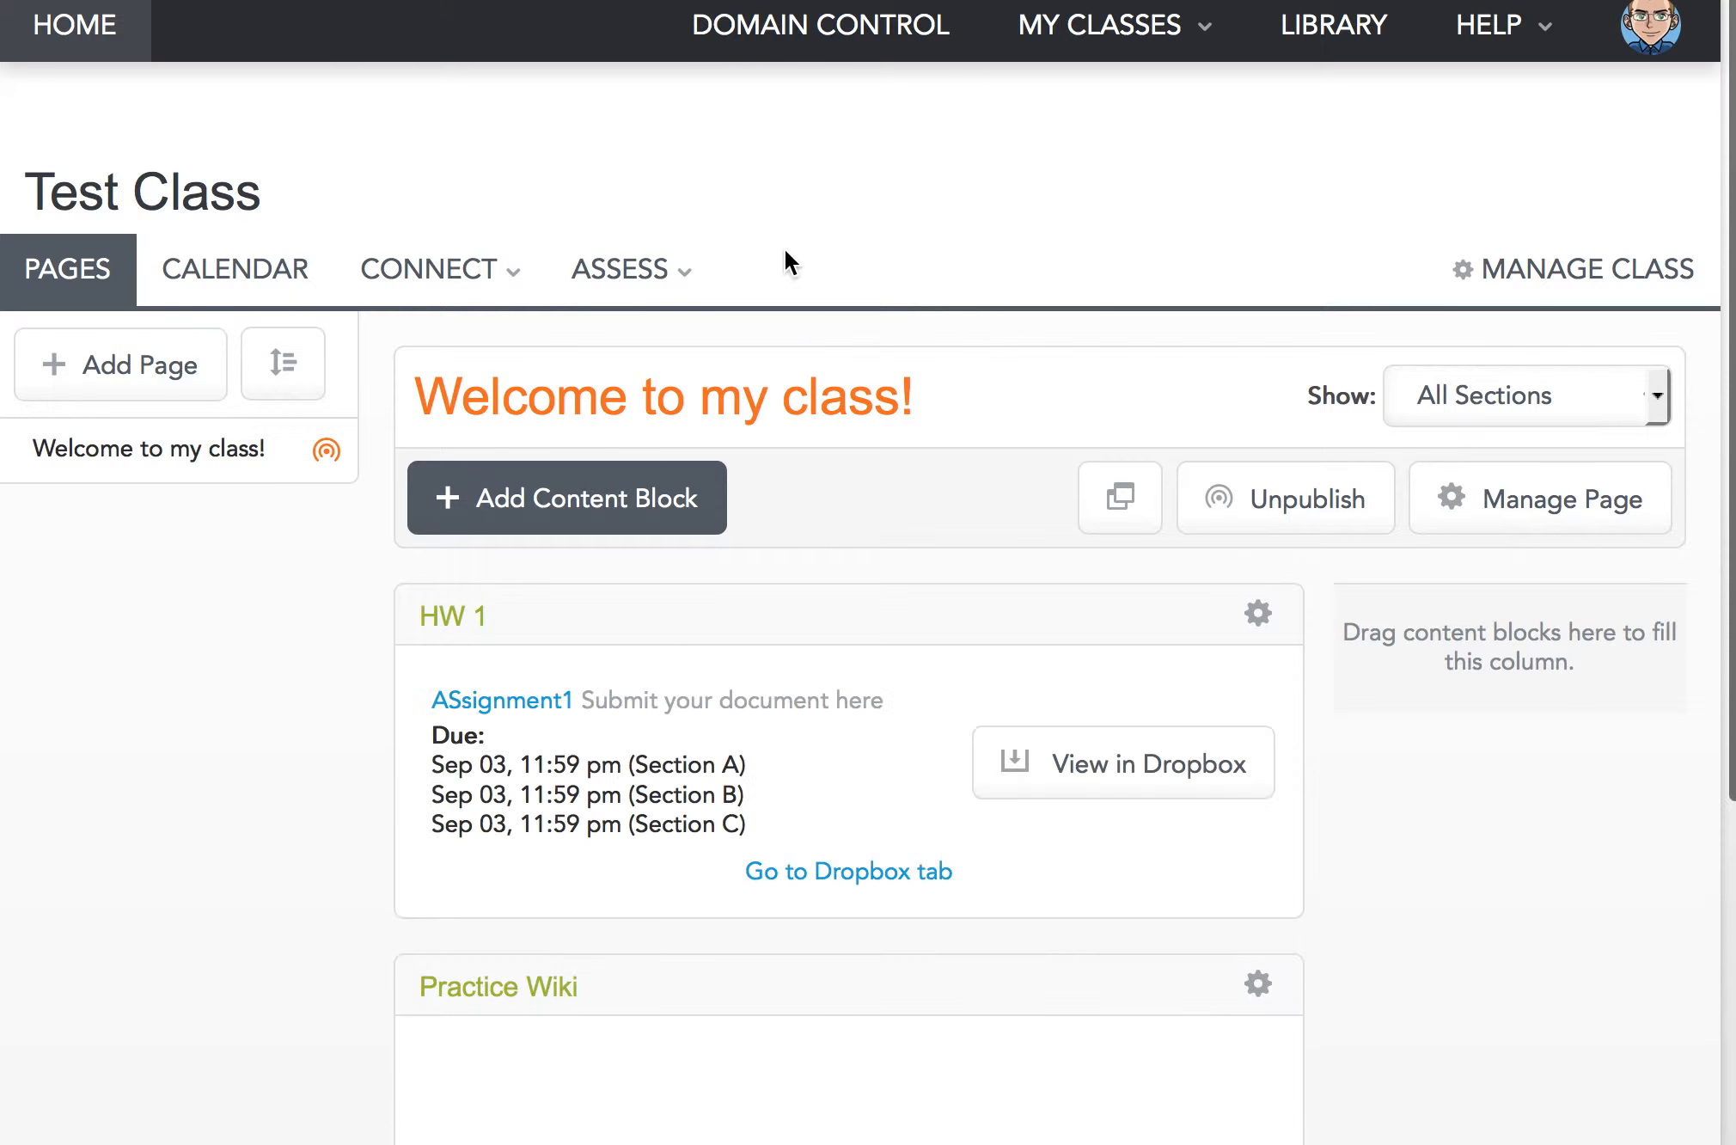
Remove the currently assigned class schedule from Test Class in its class settings, confirming the removal
mouse_move(691, 265)
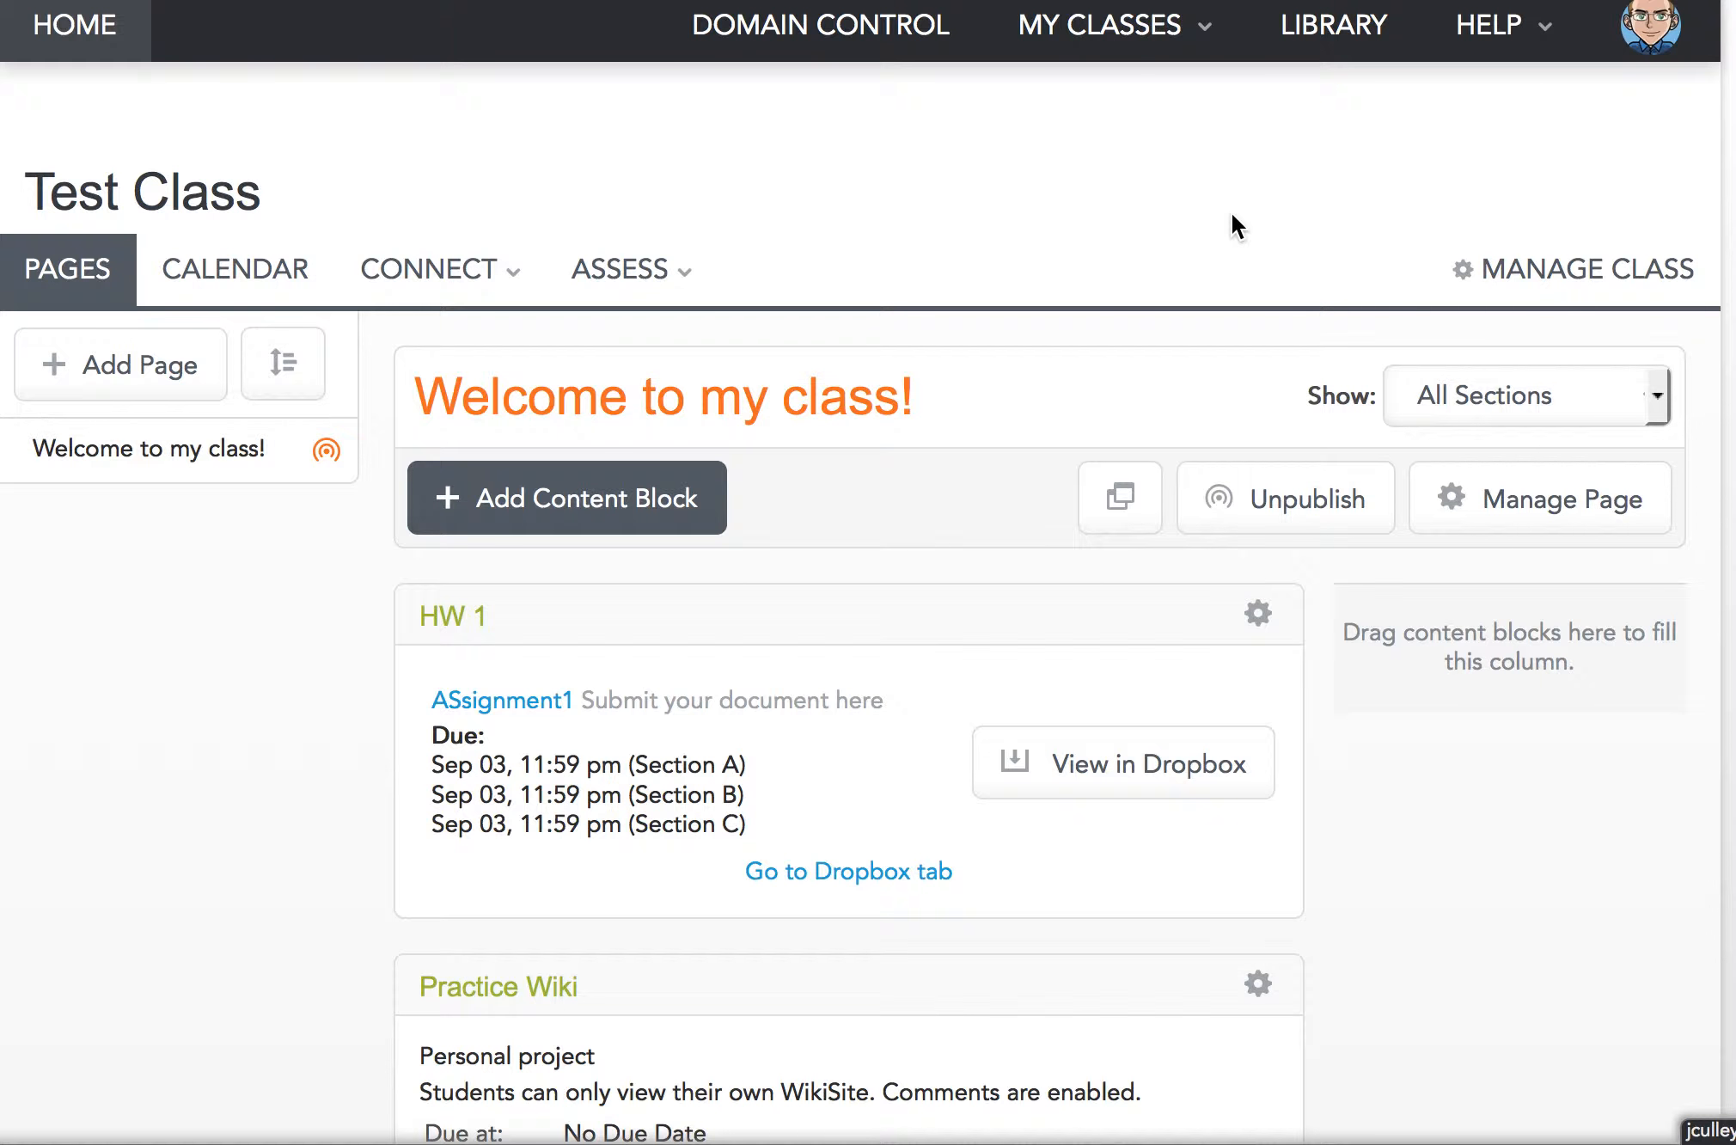
mouse_move(1539, 271)
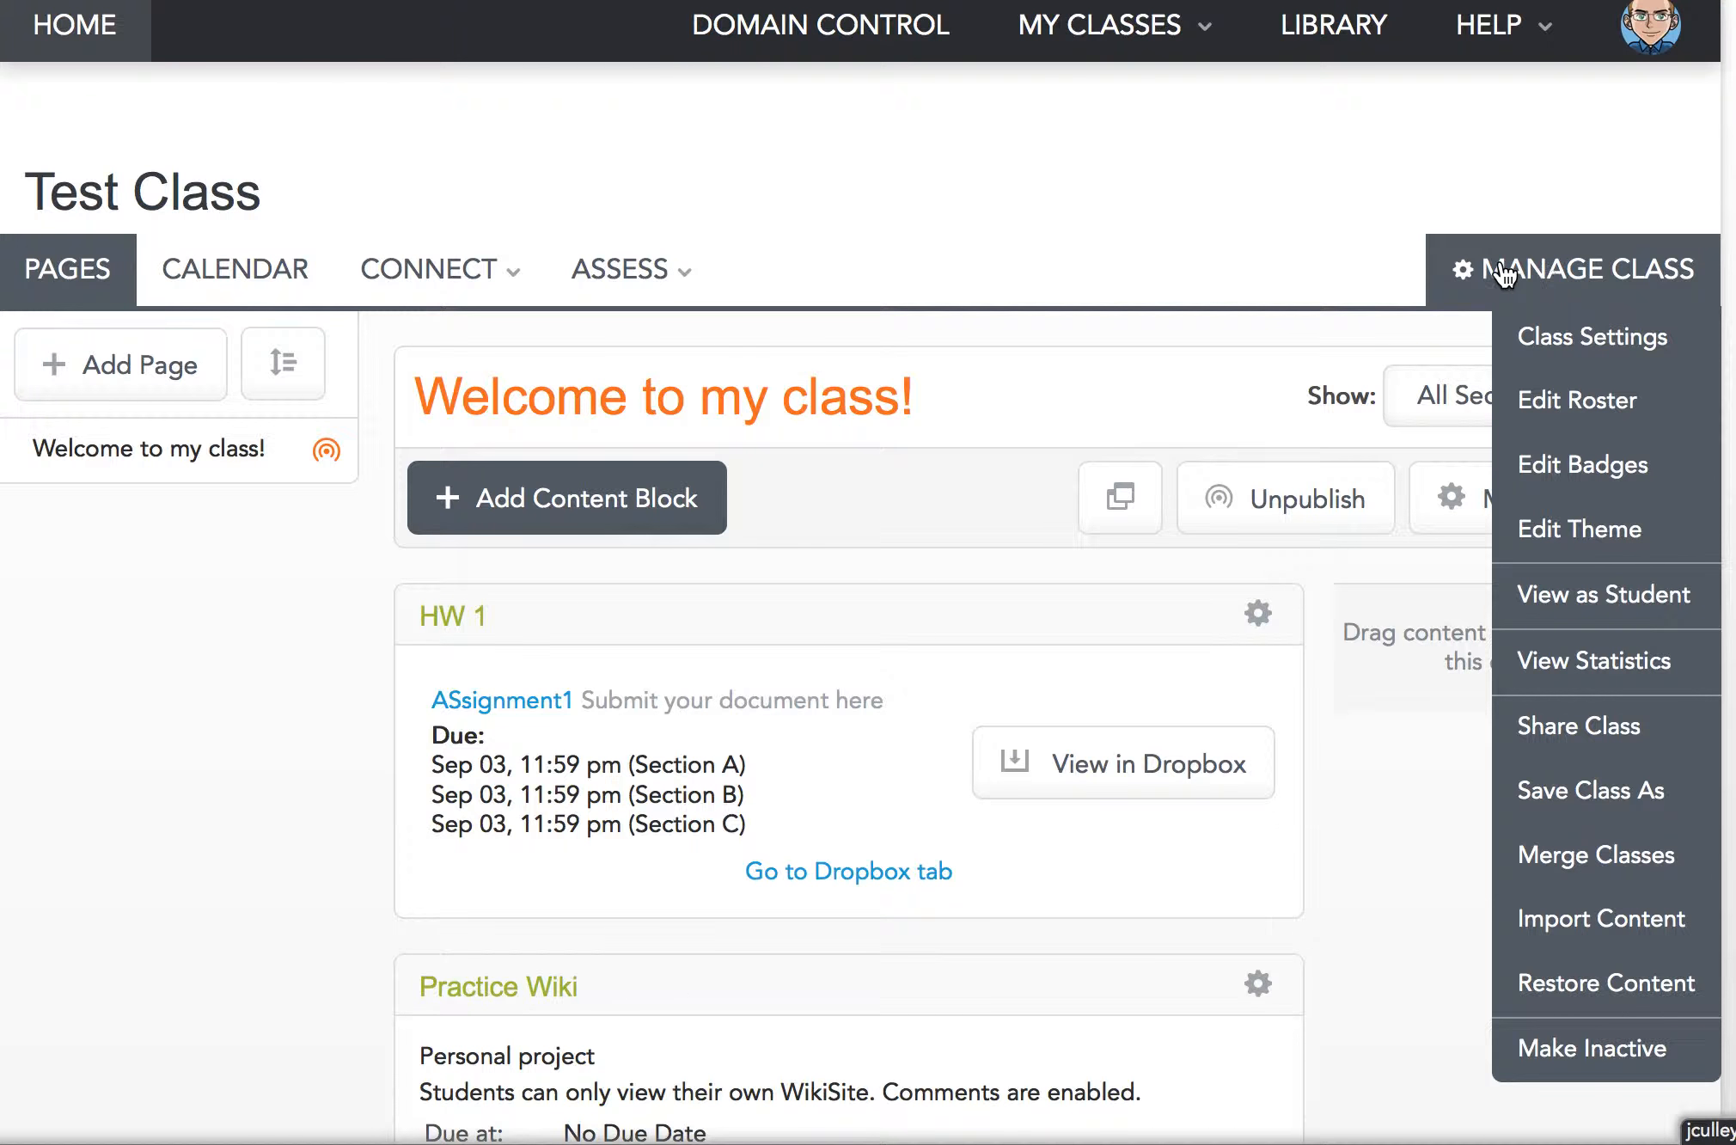
left_click(1560, 338)
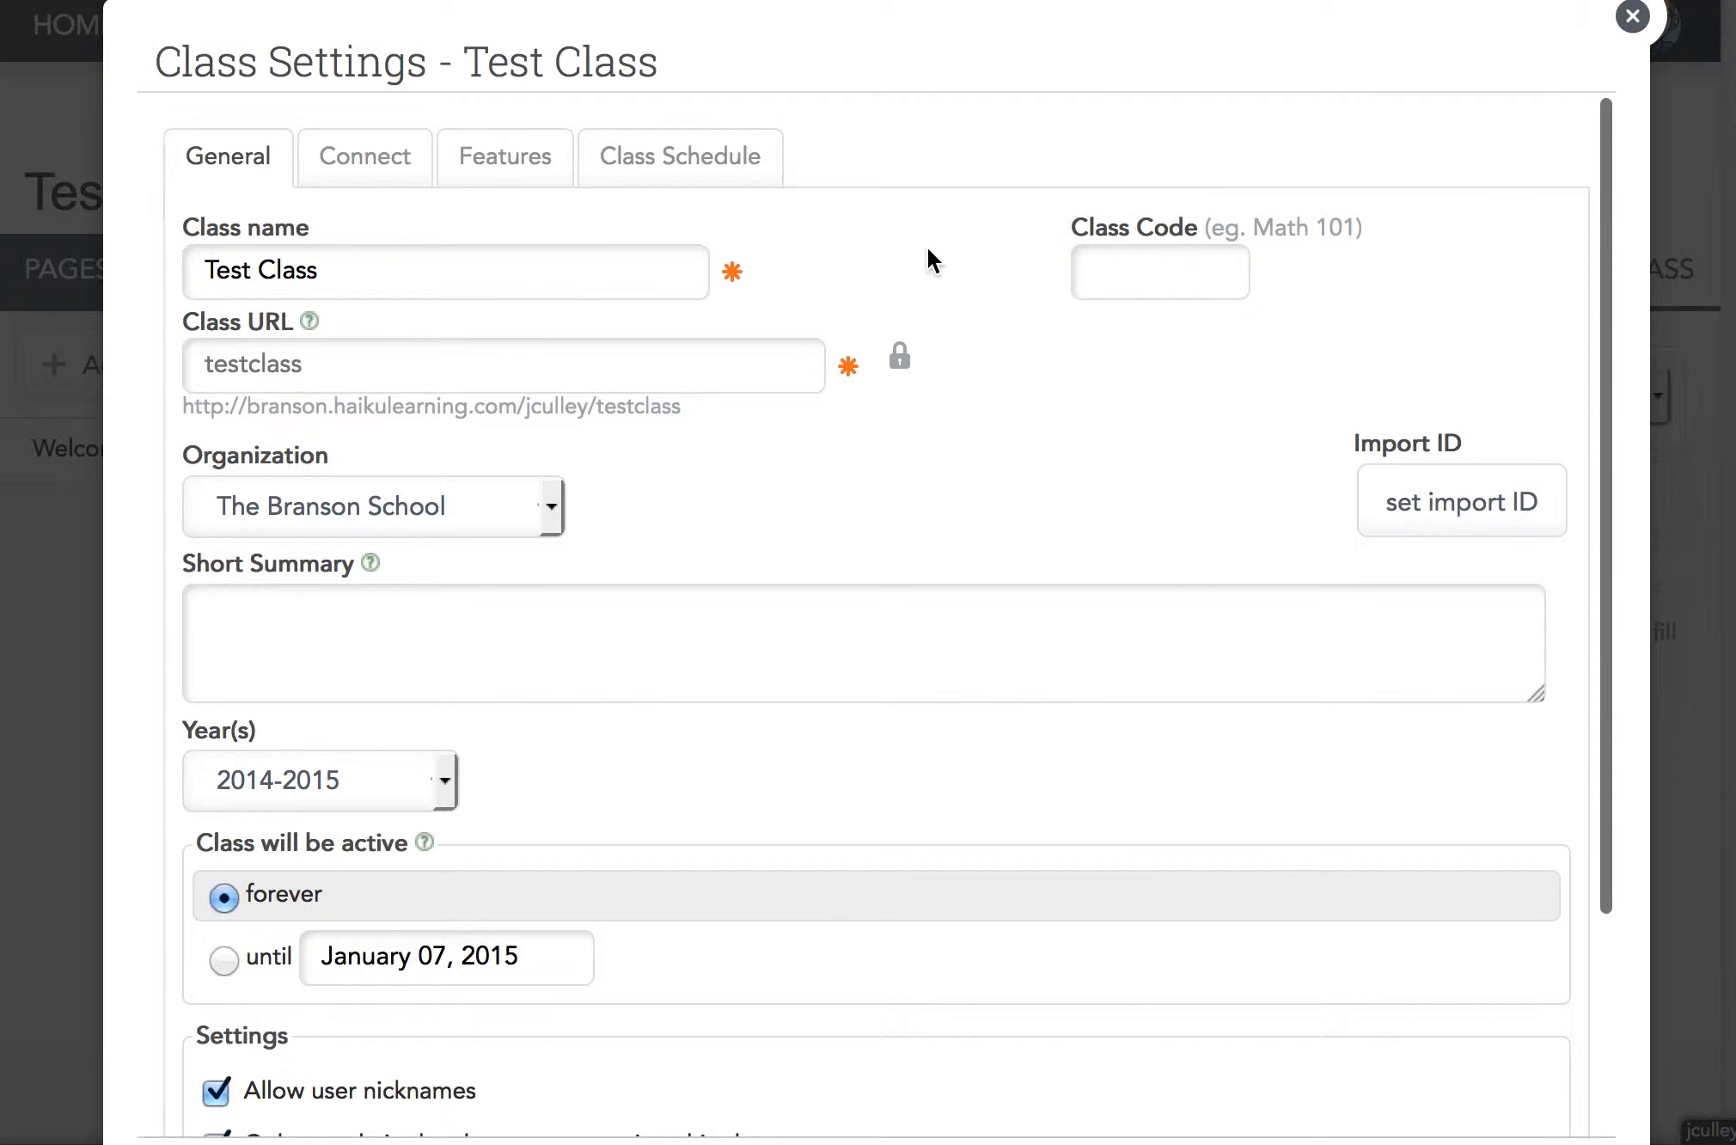
left_click(672, 175)
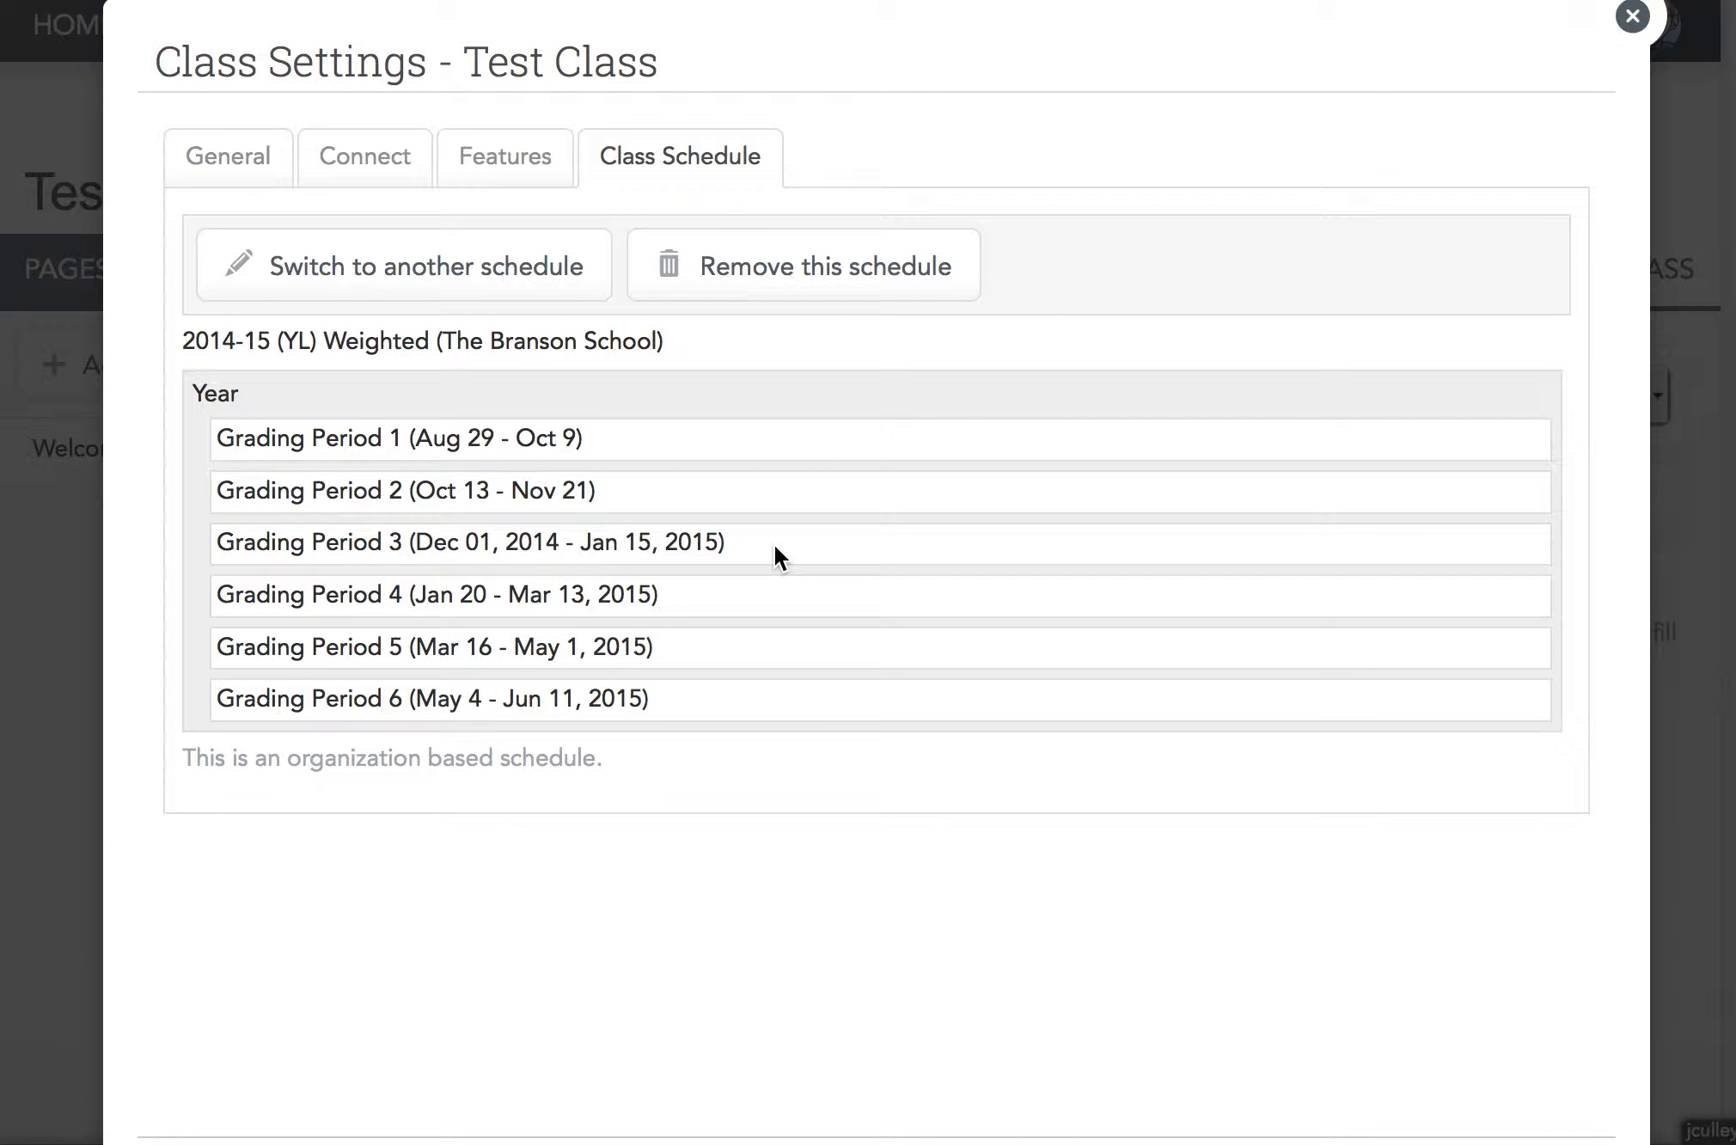
scroll(773, 542, "down", 2)
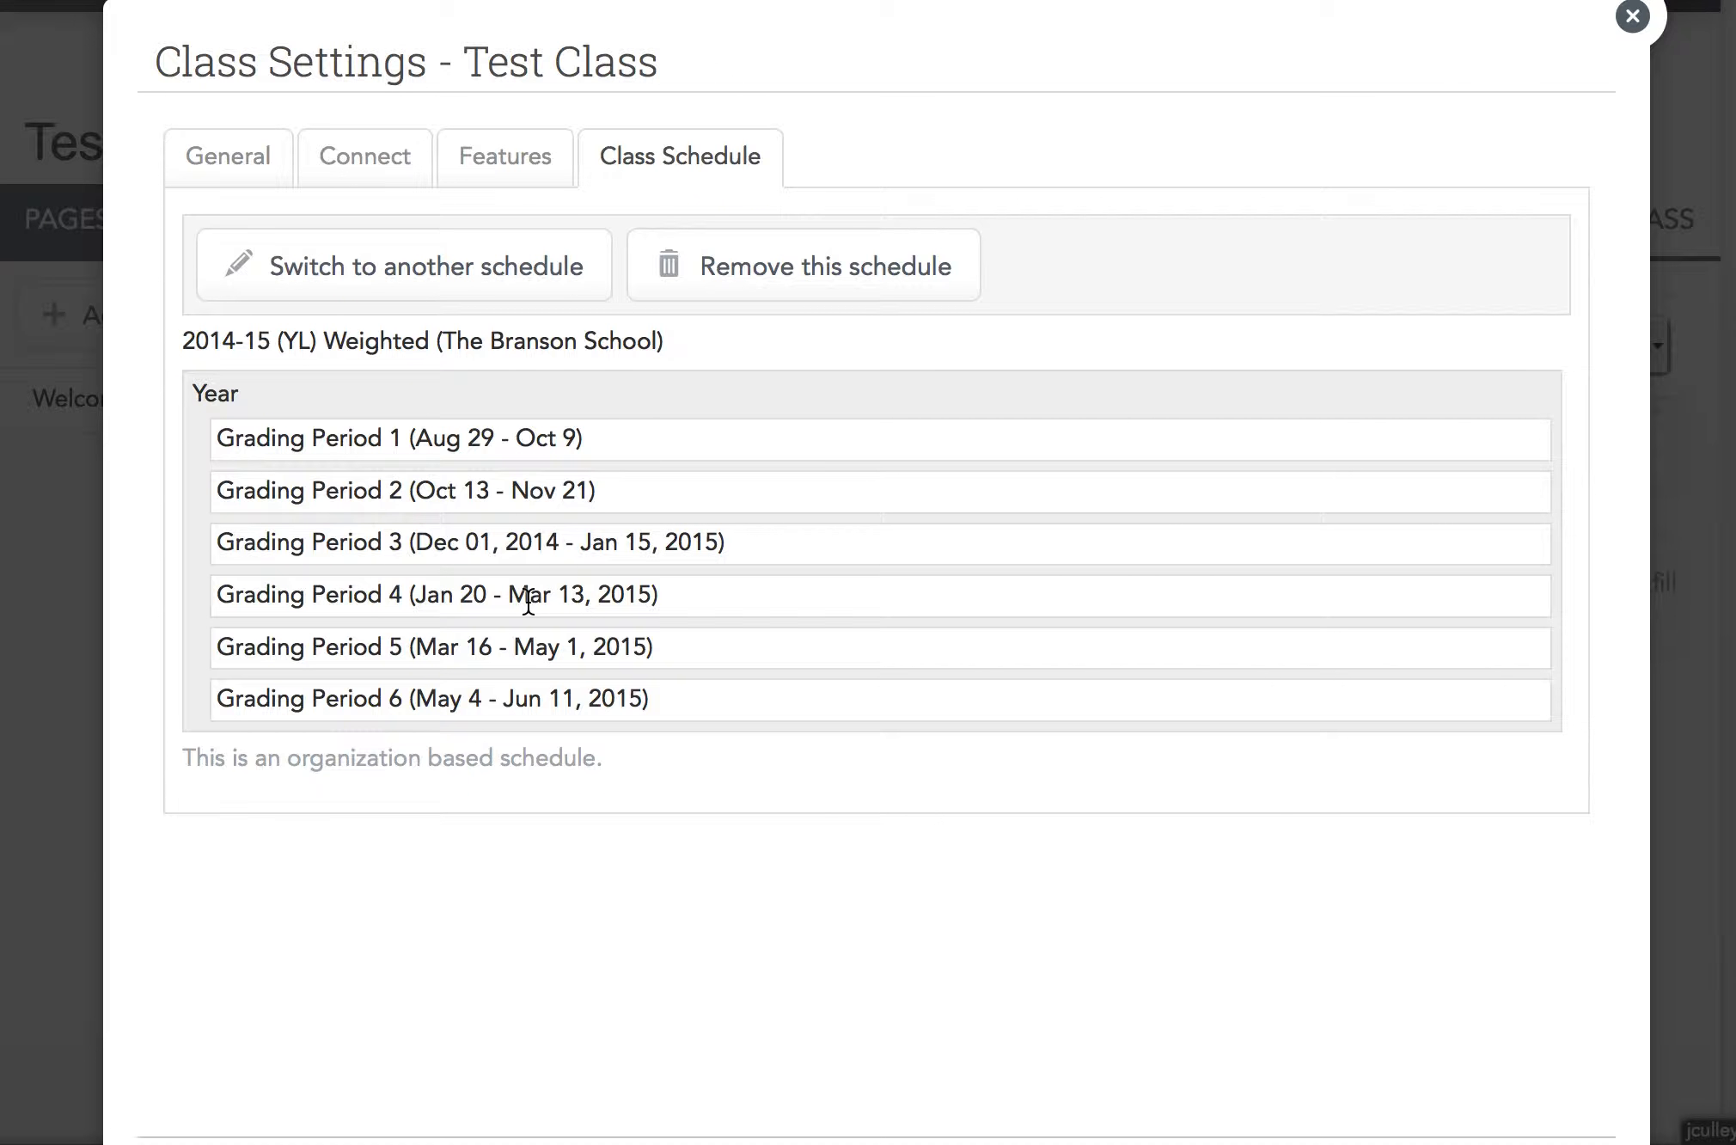
left_click(729, 272)
left_click(862, 508)
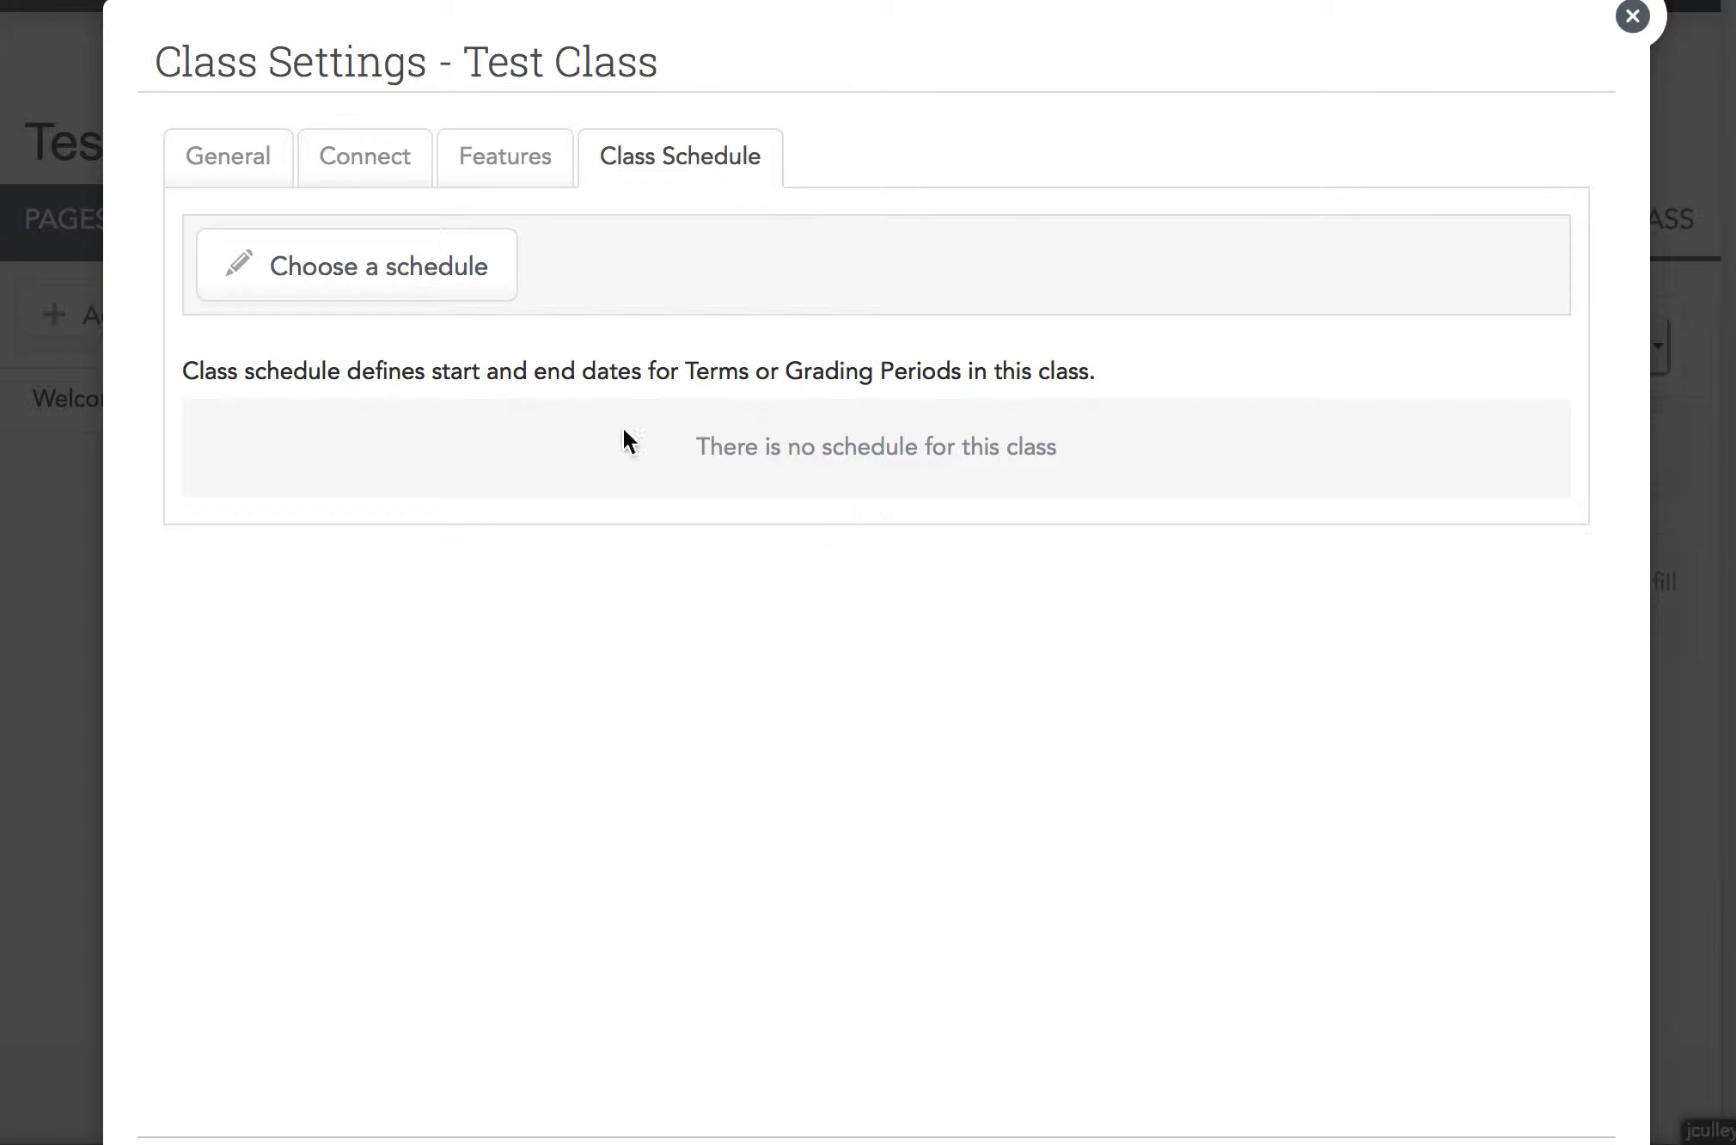
Assign the "2014-15 (YL) Running (The Branson School)" schedule to Test Class and save it
left_click(407, 266)
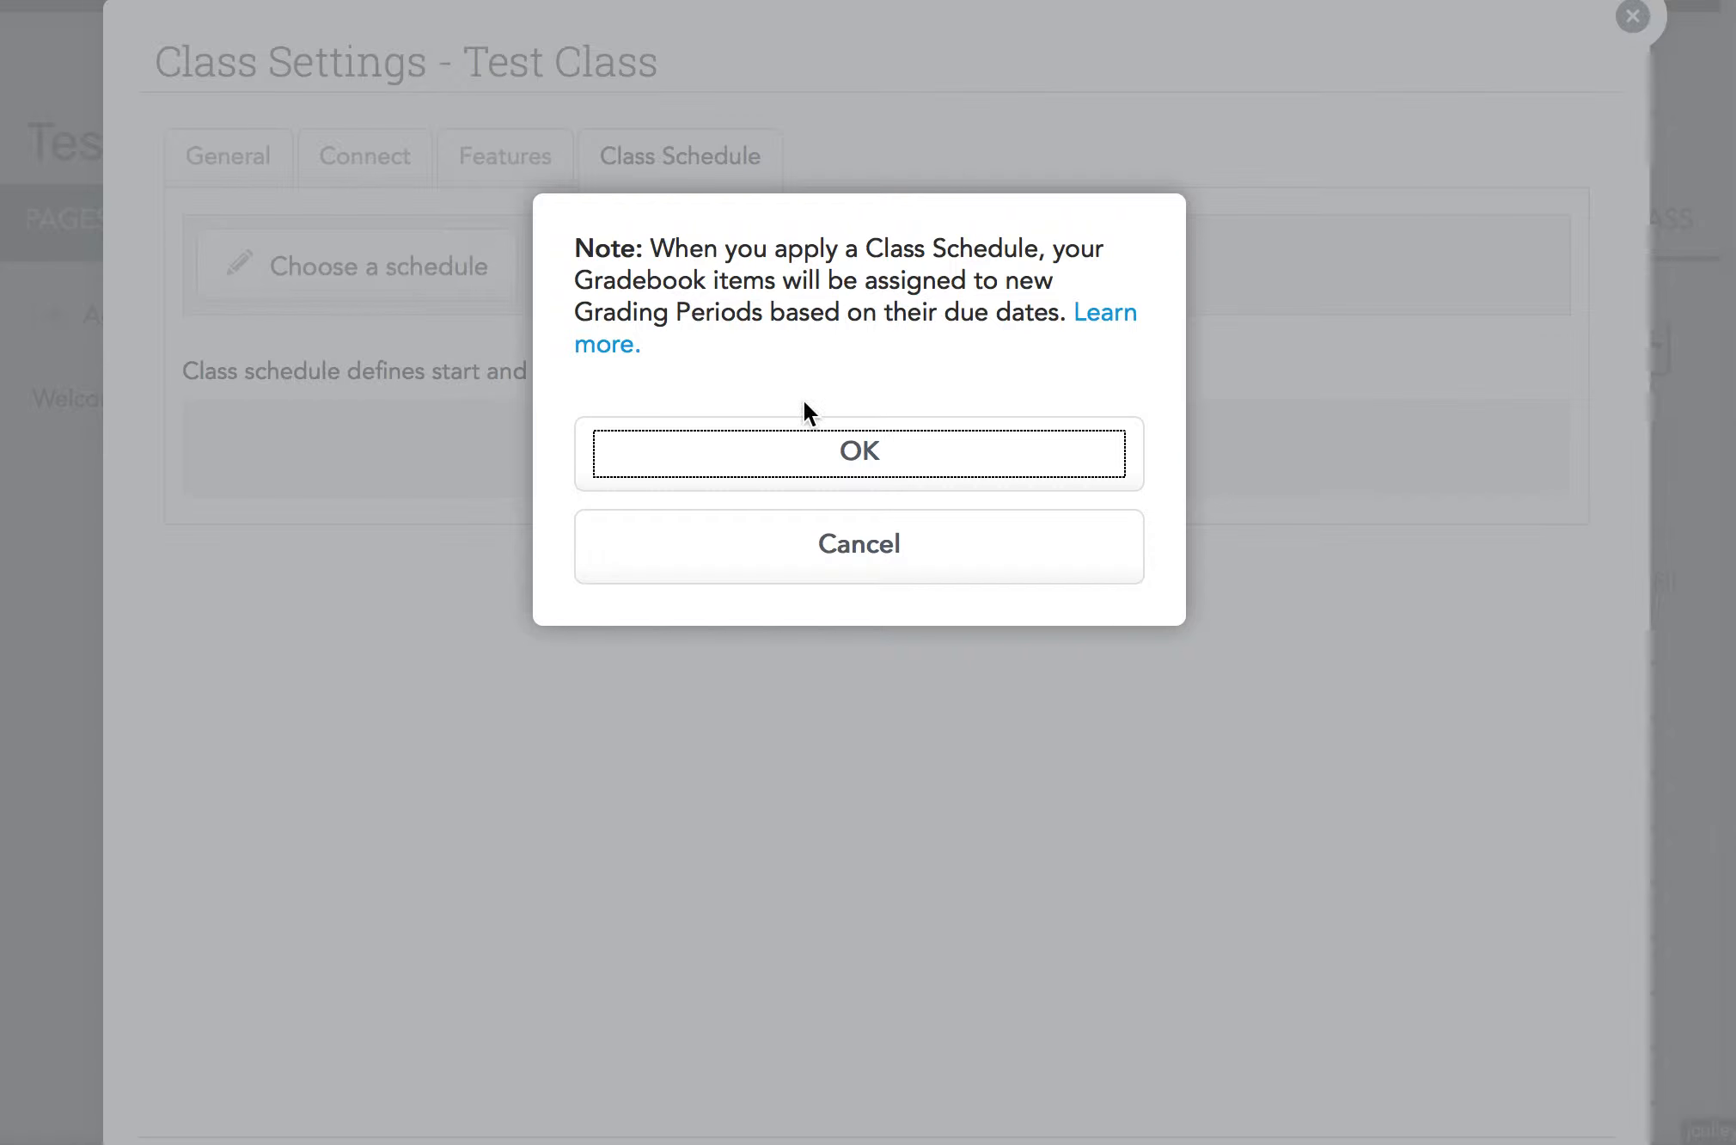
left_click(860, 466)
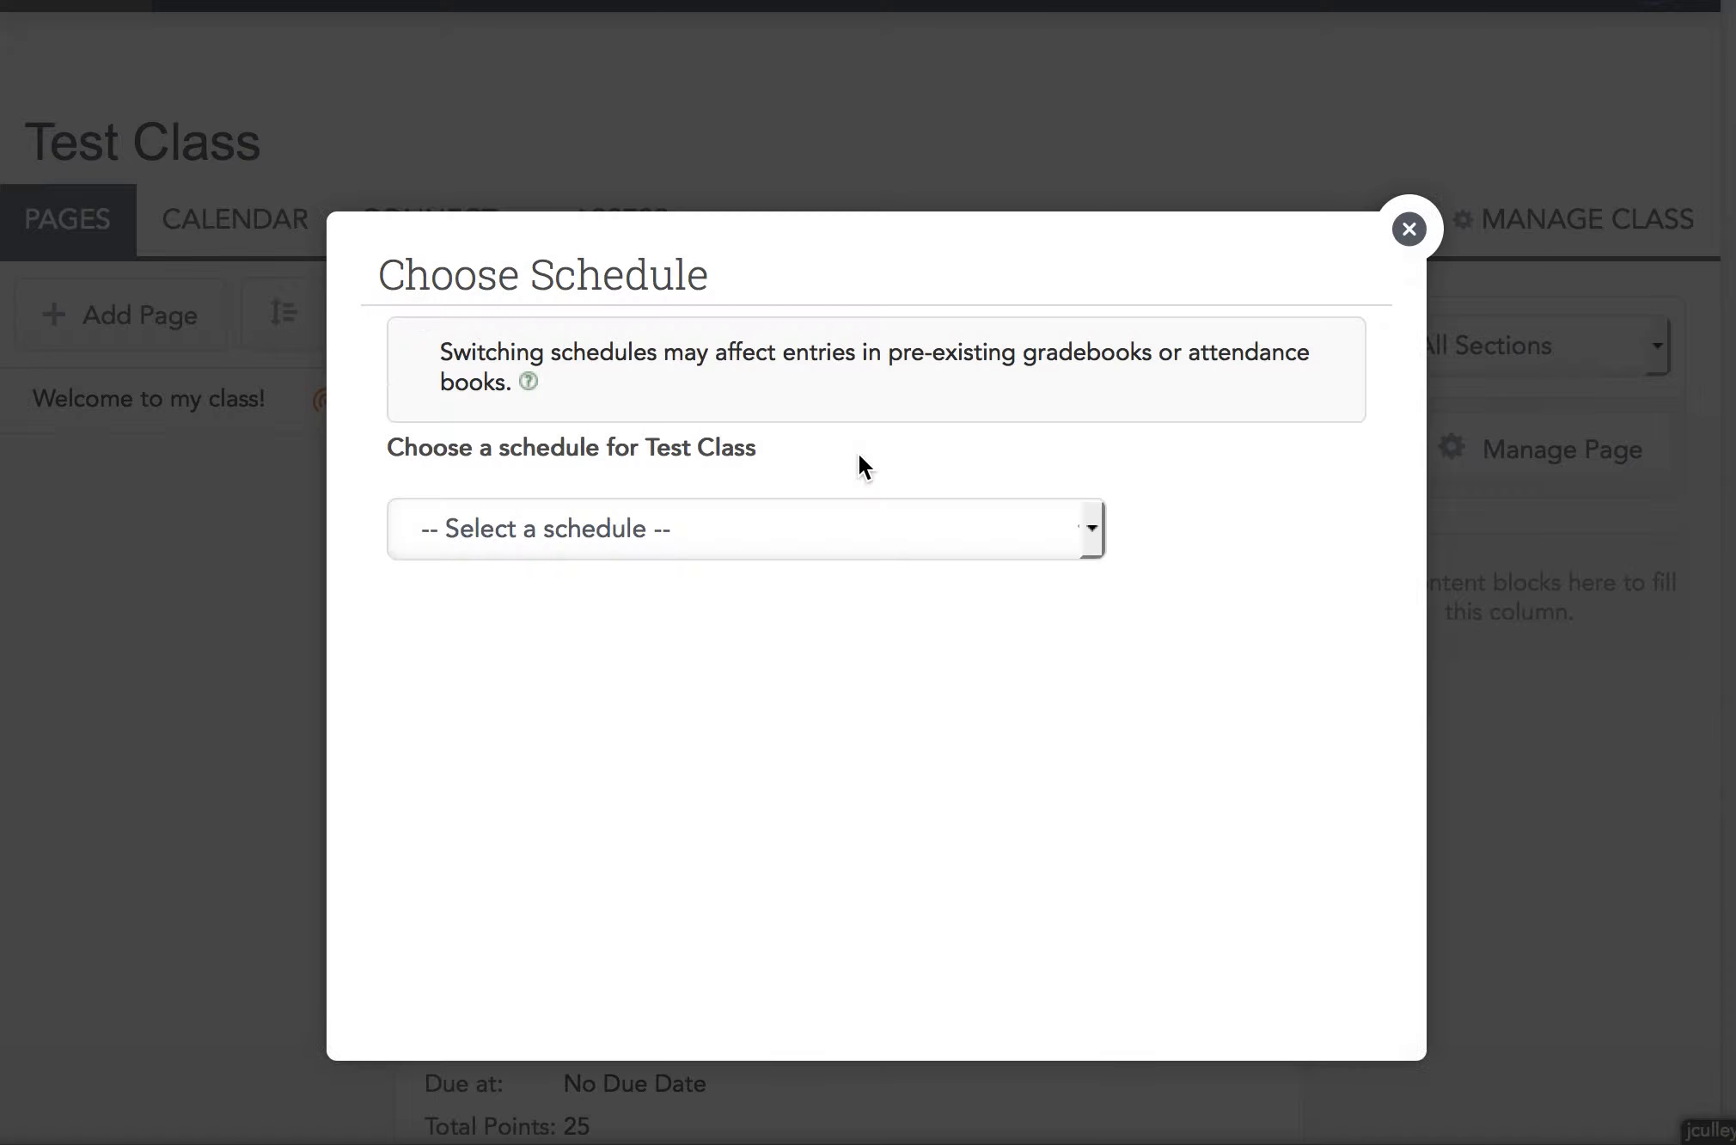
left_click(606, 529)
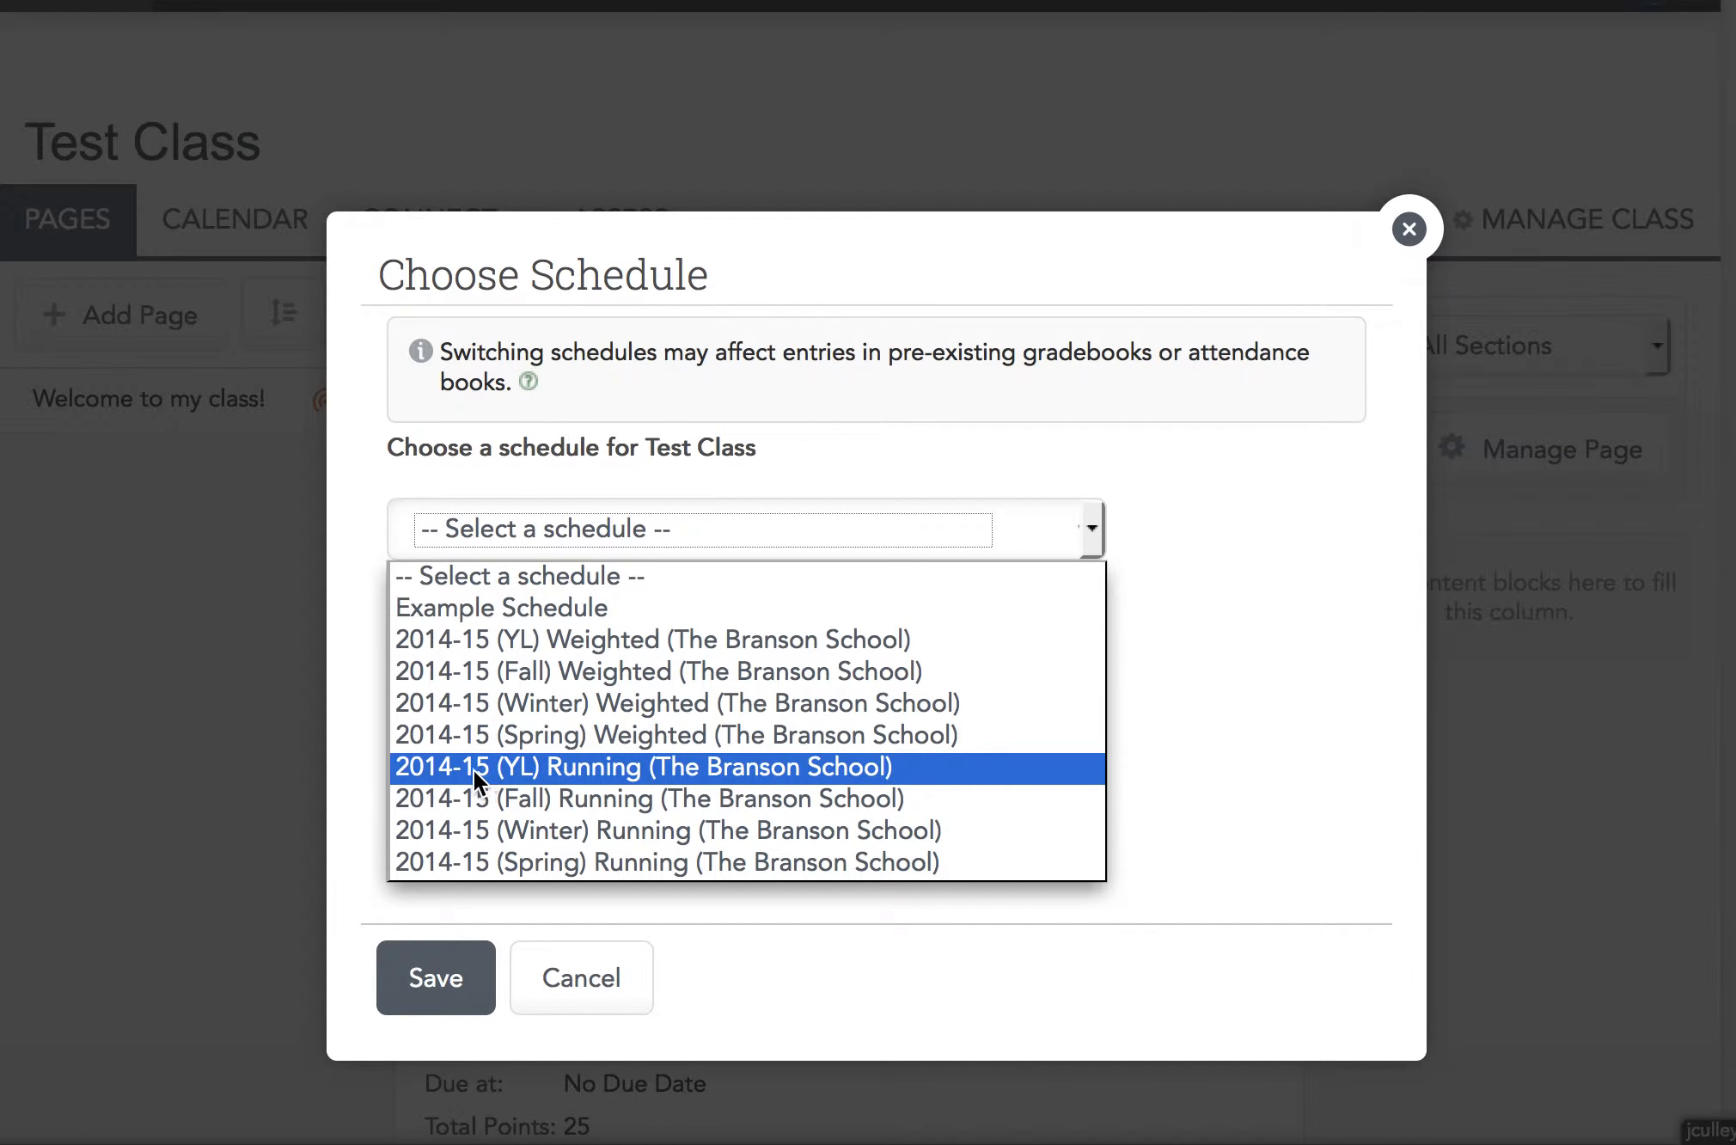
left_click(593, 769)
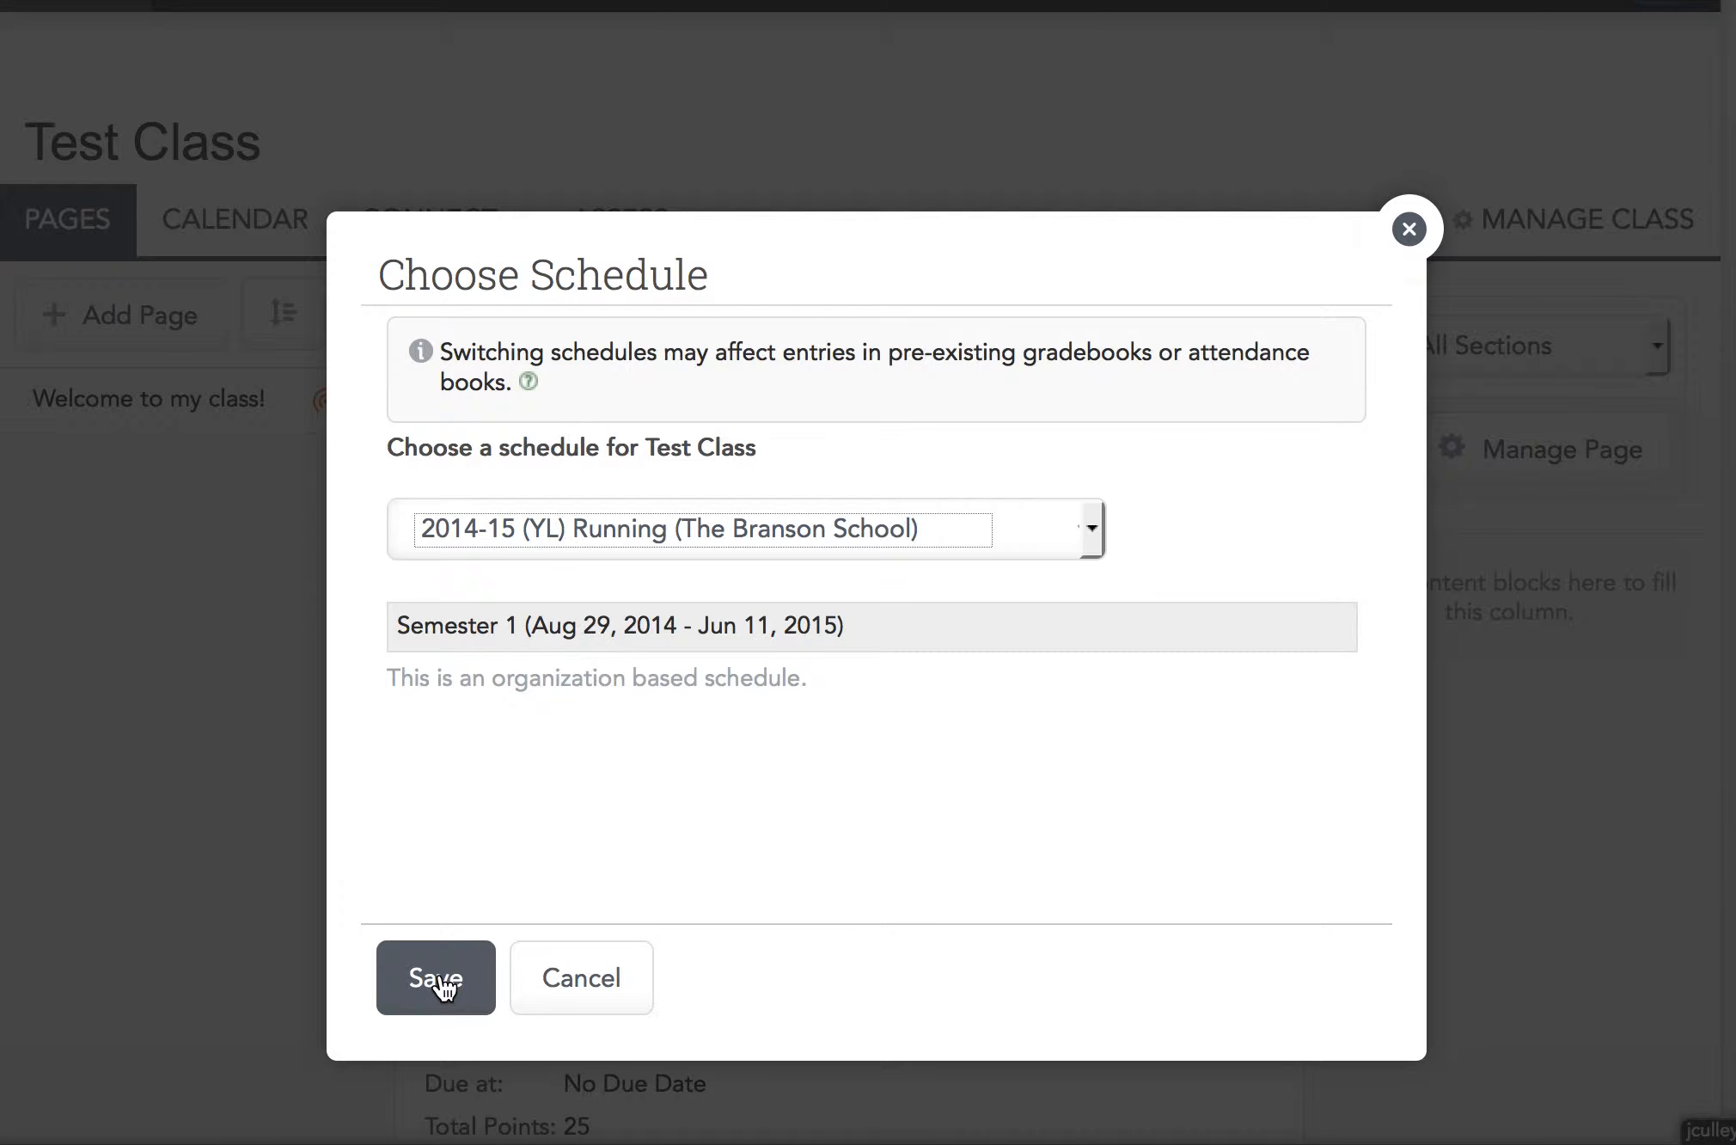
left_click(577, 549)
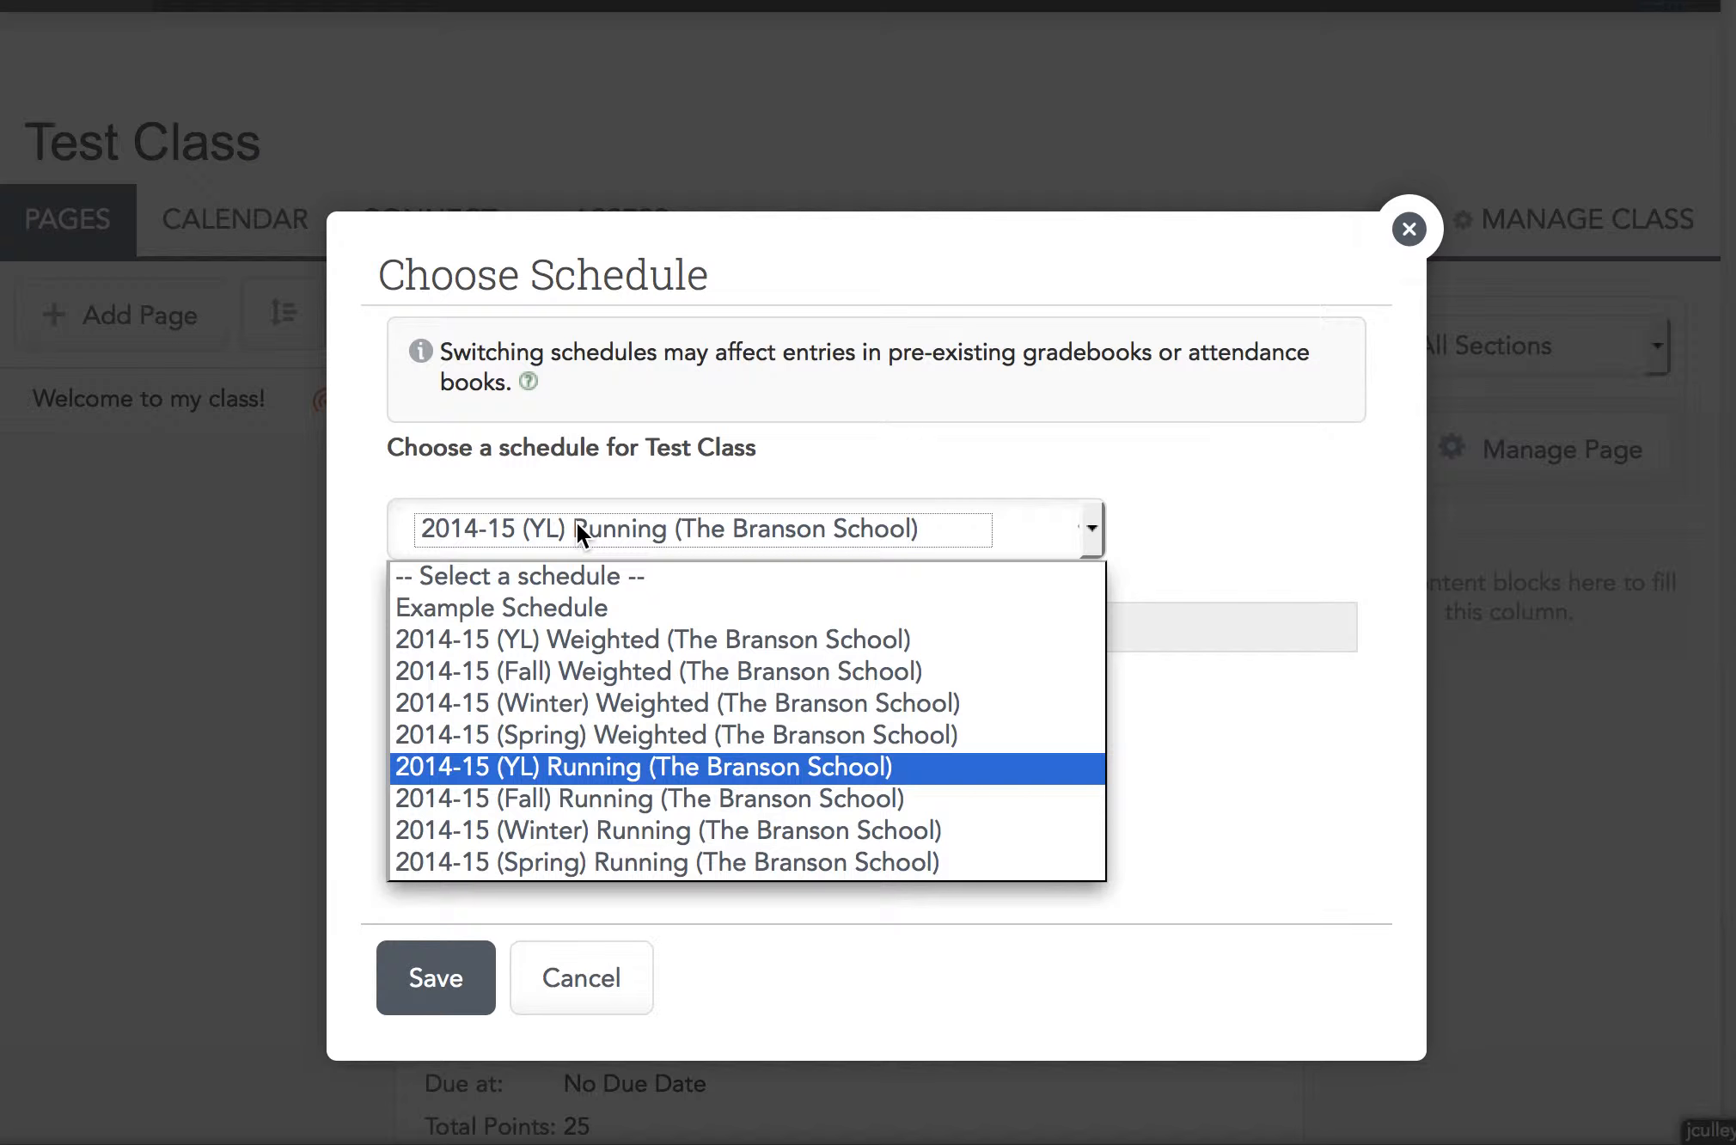
left_click(577, 521)
left_click(449, 975)
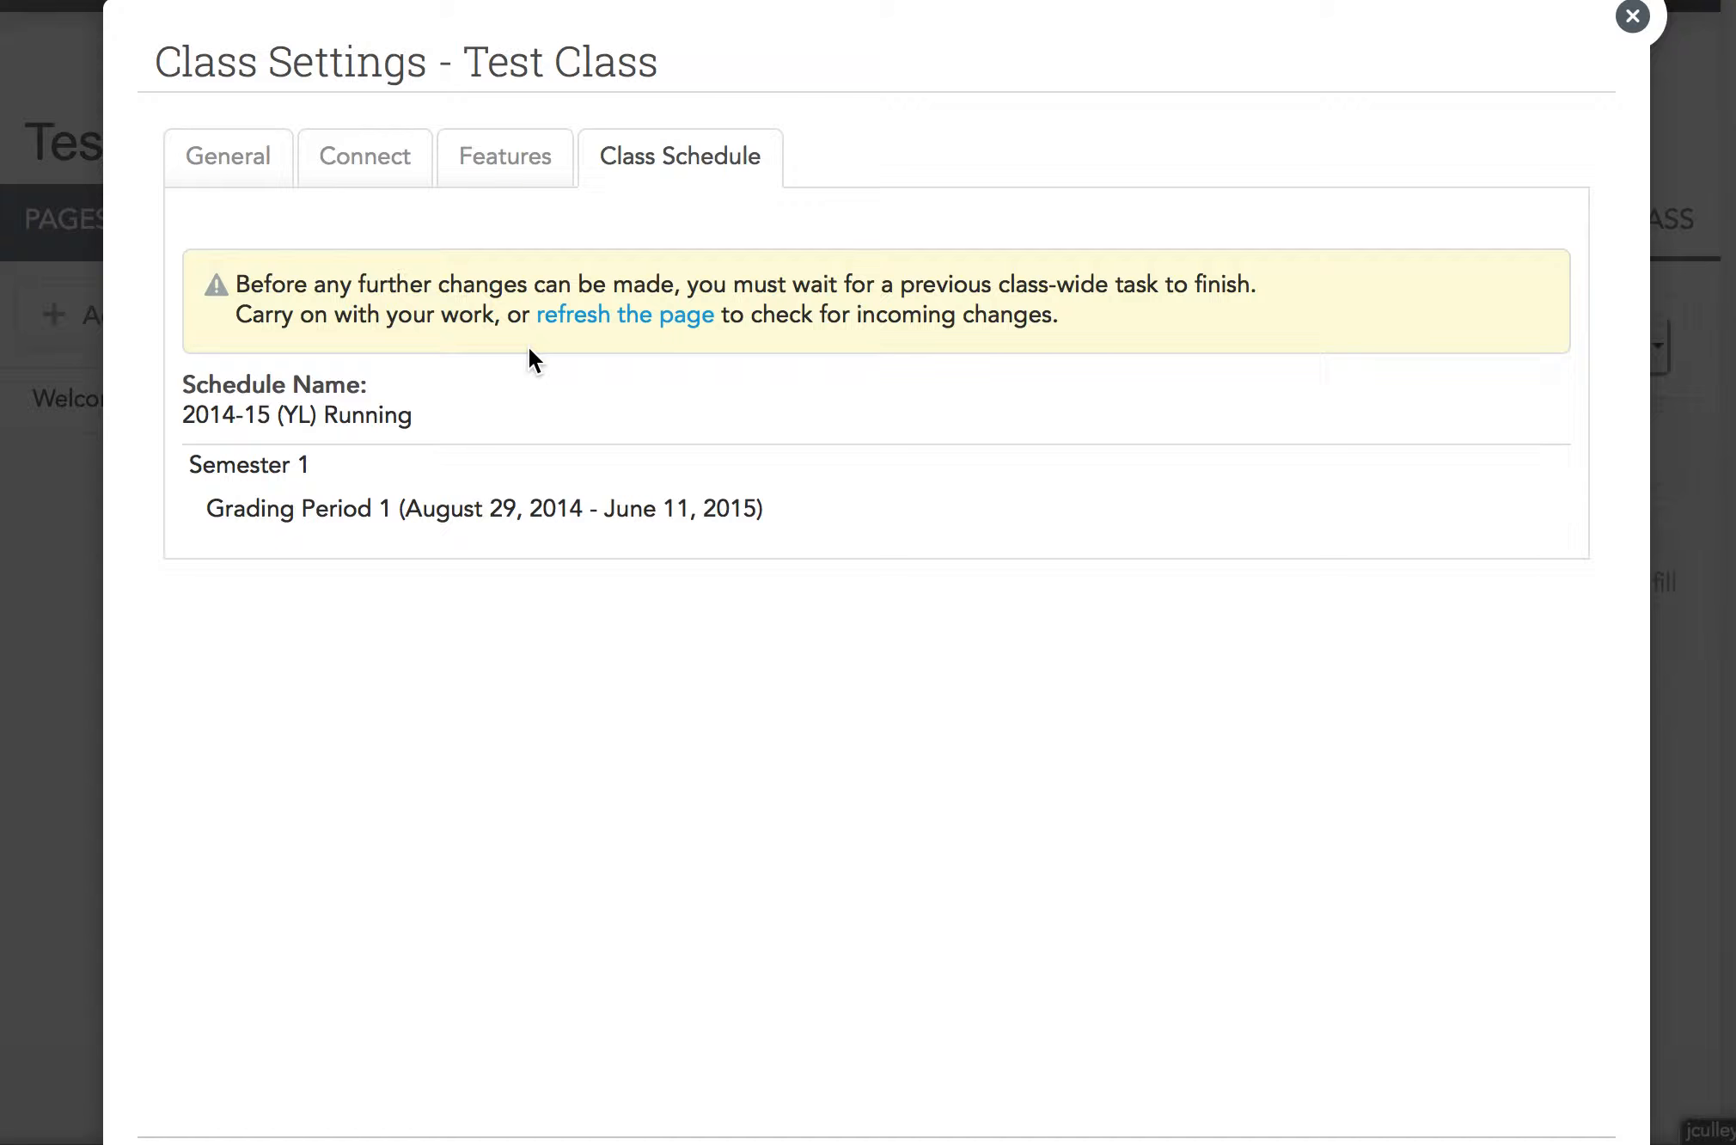
Refresh the page and check the schedule assigned to Test Class in its class settings
left_click(625, 317)
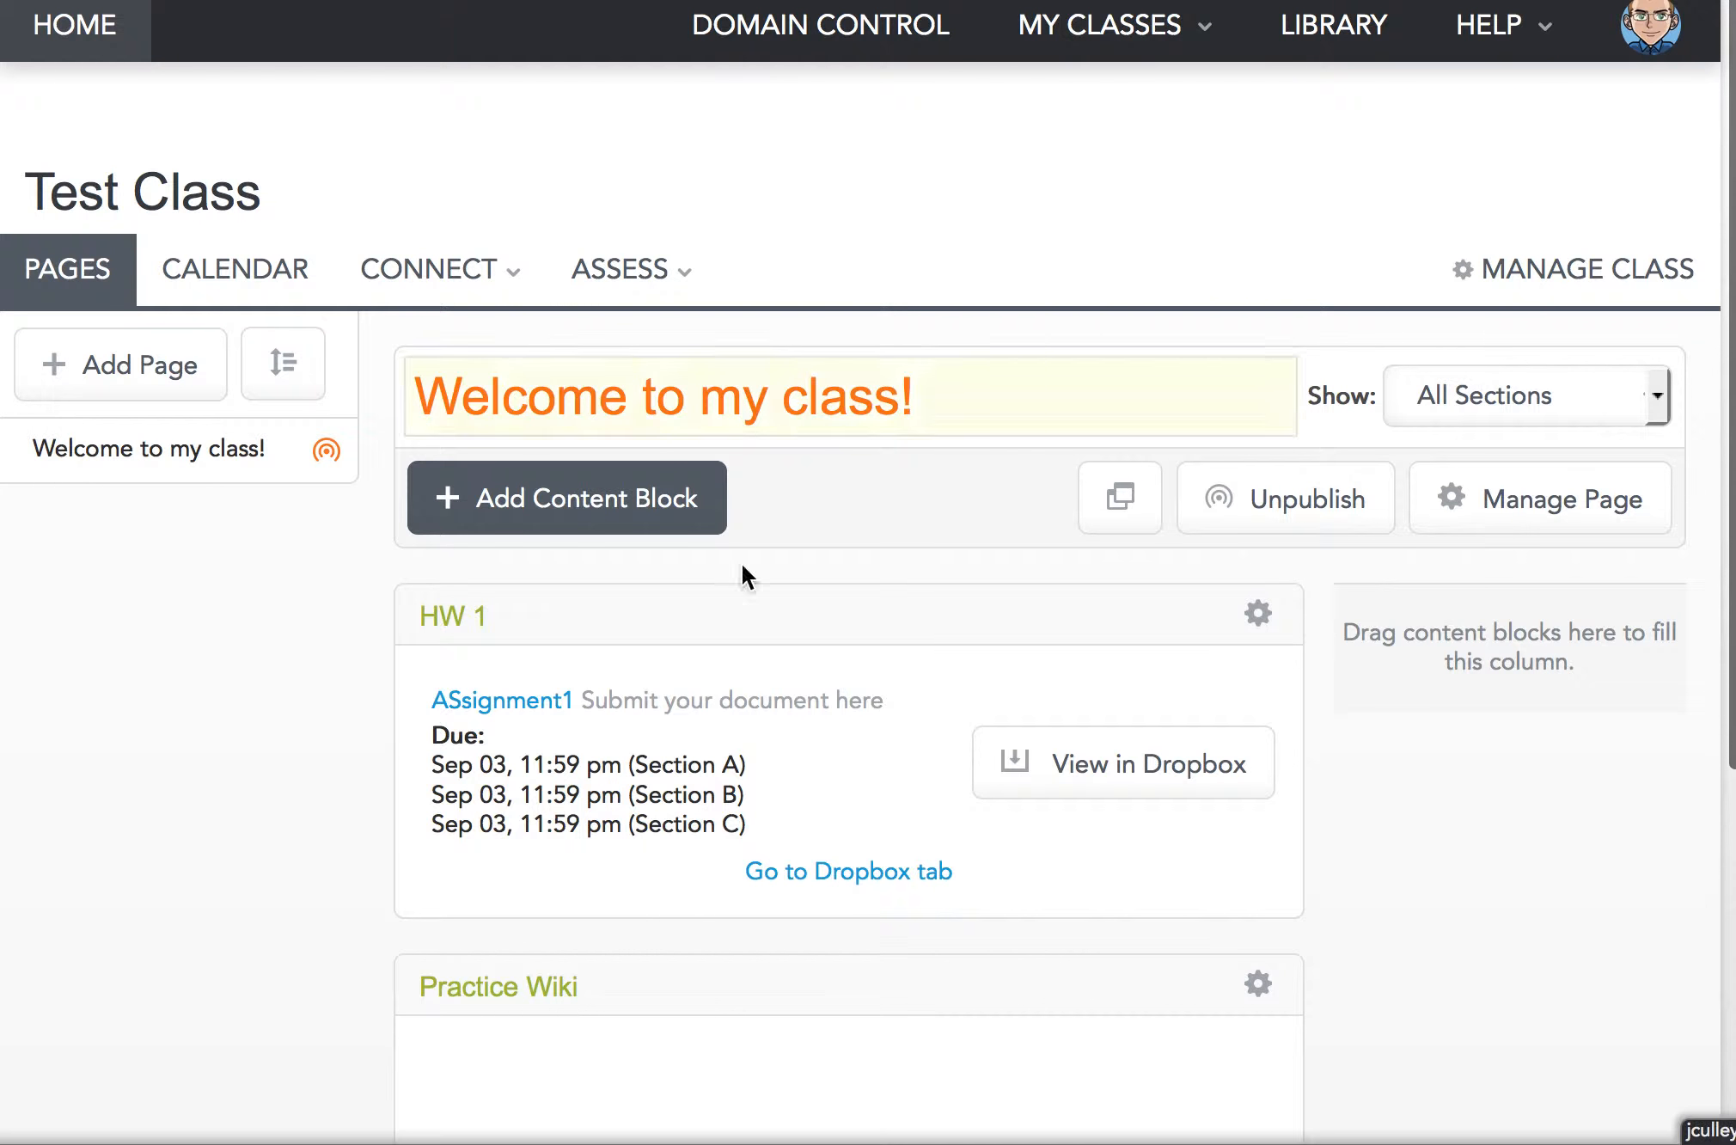
left_click(1500, 267)
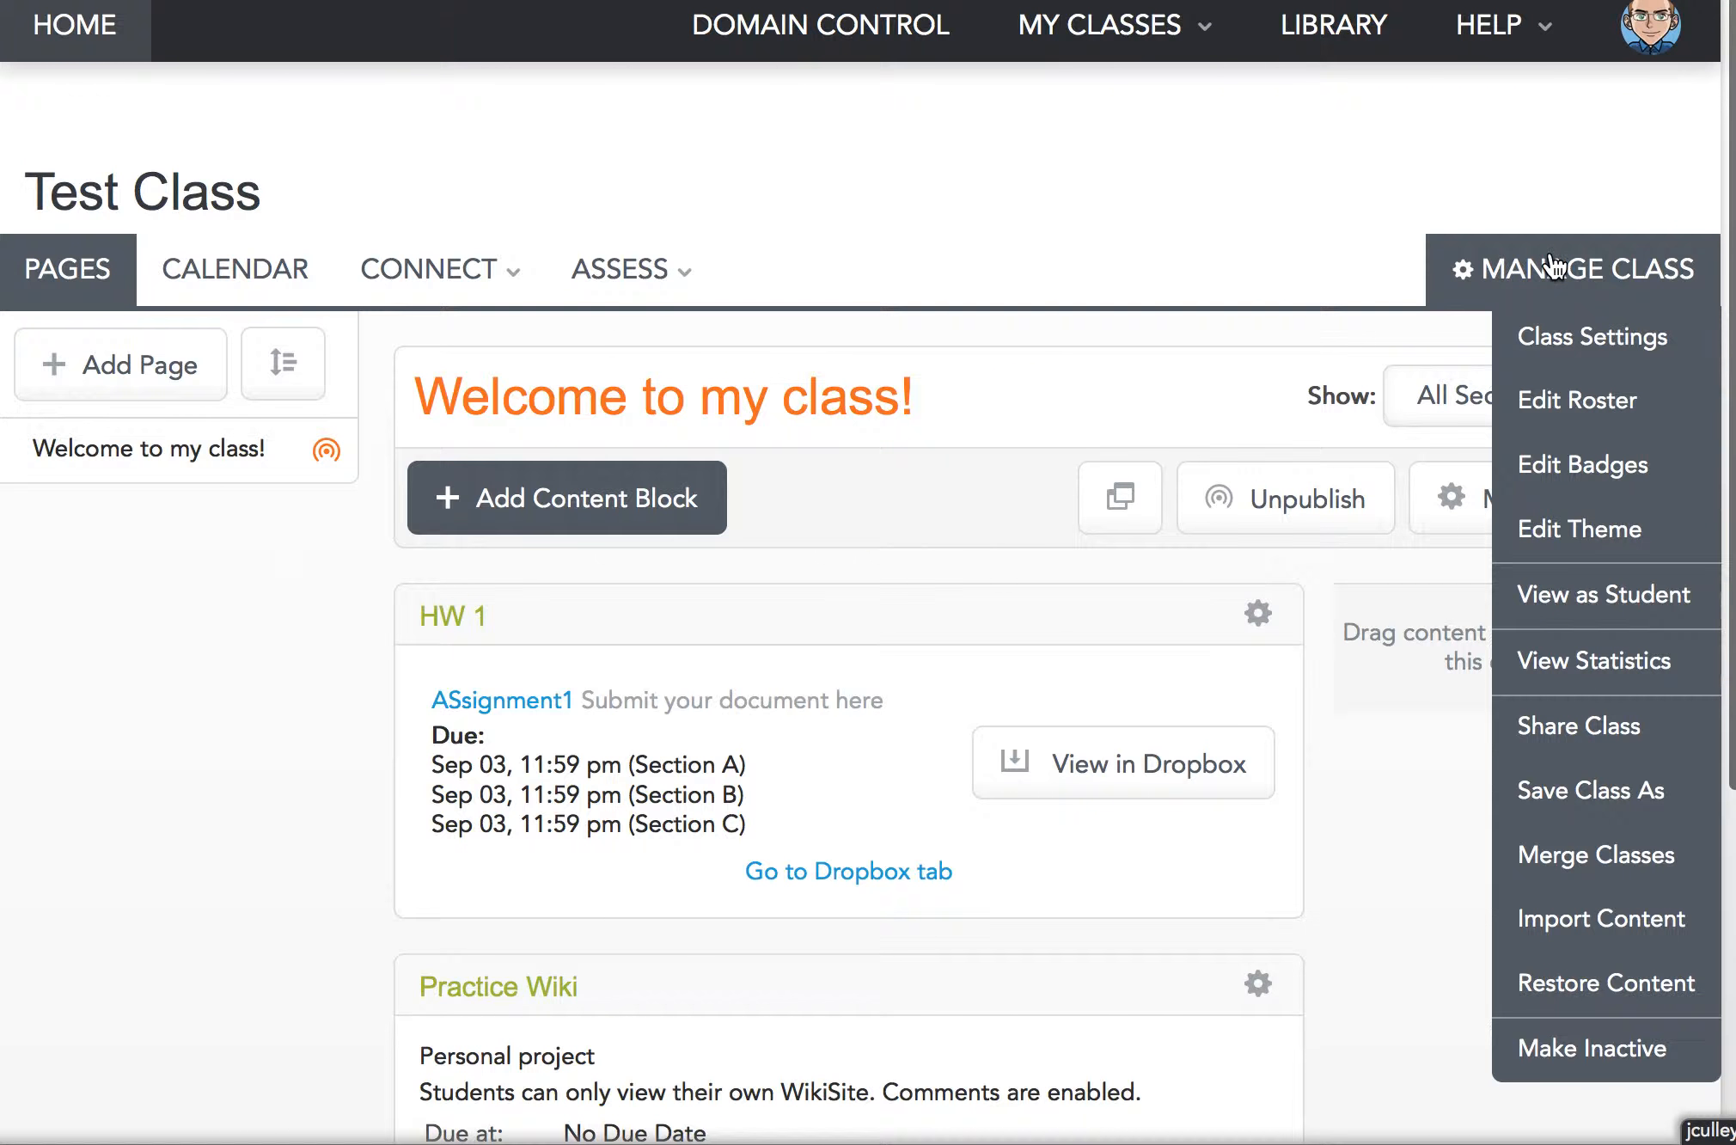
left_click(1569, 338)
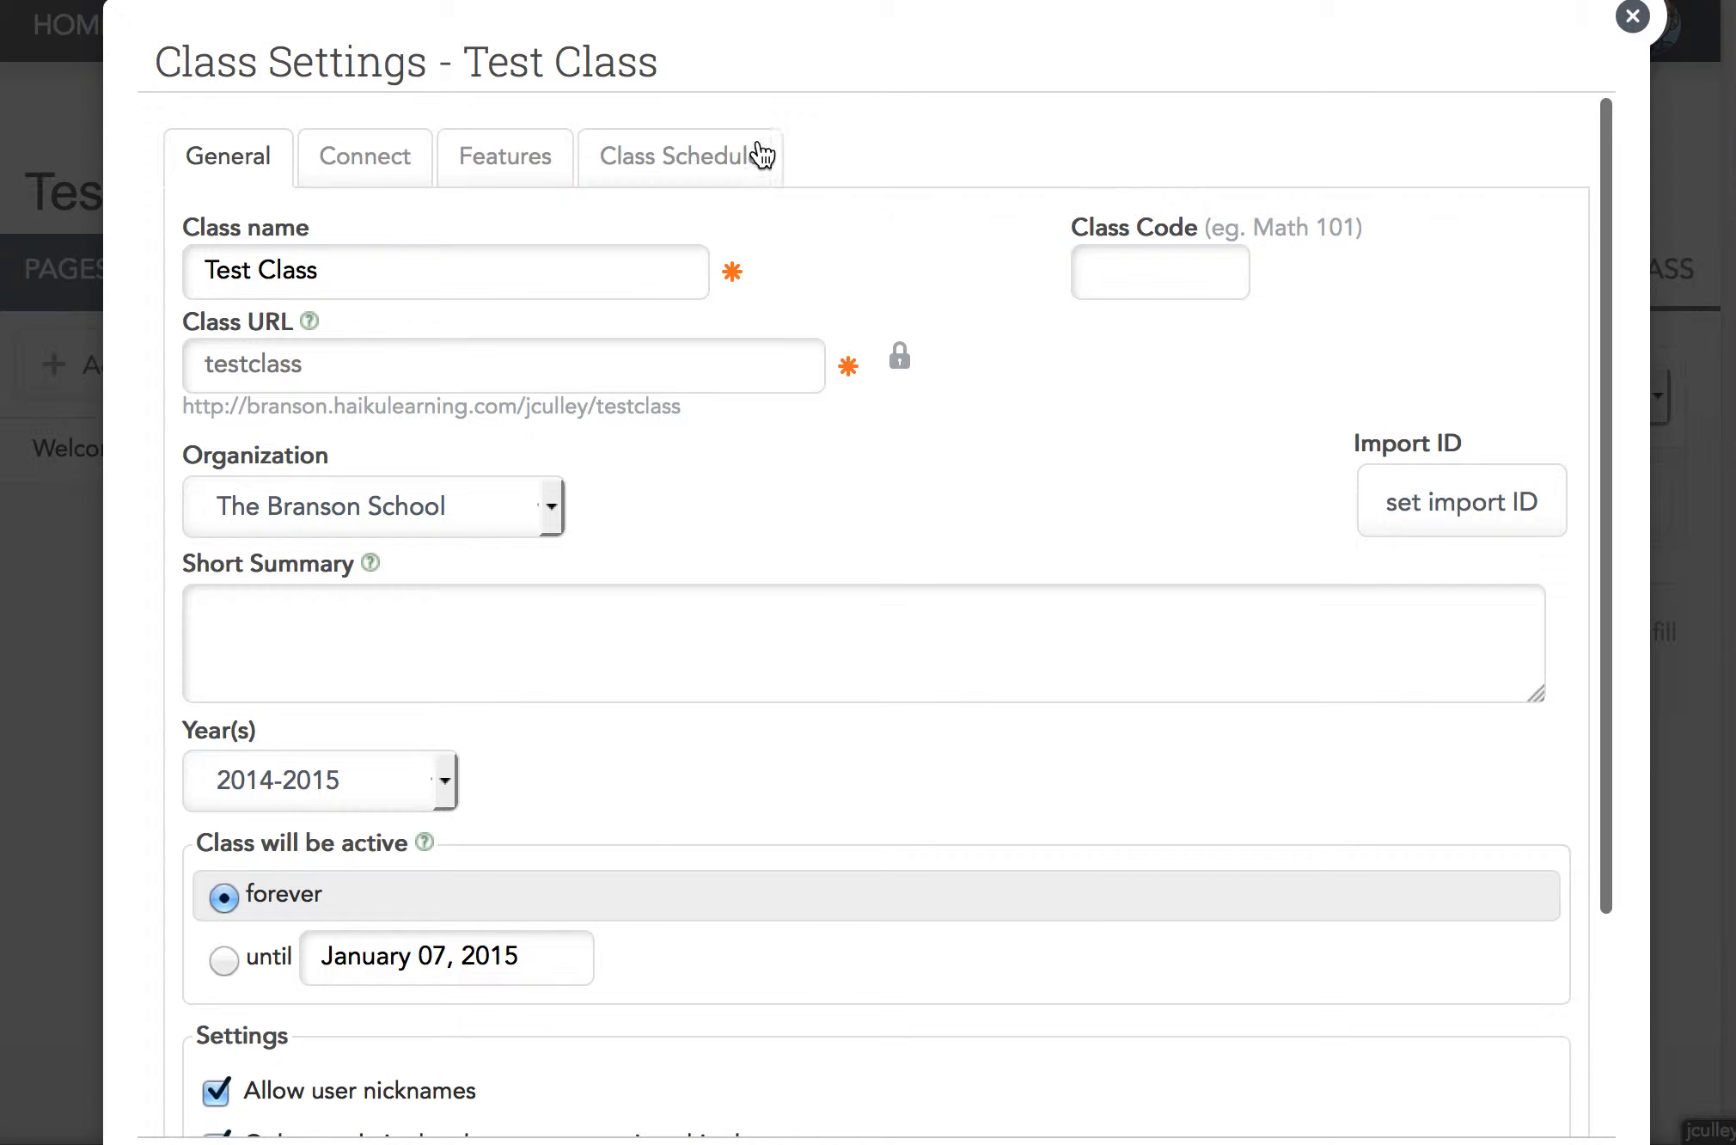
left_click(709, 169)
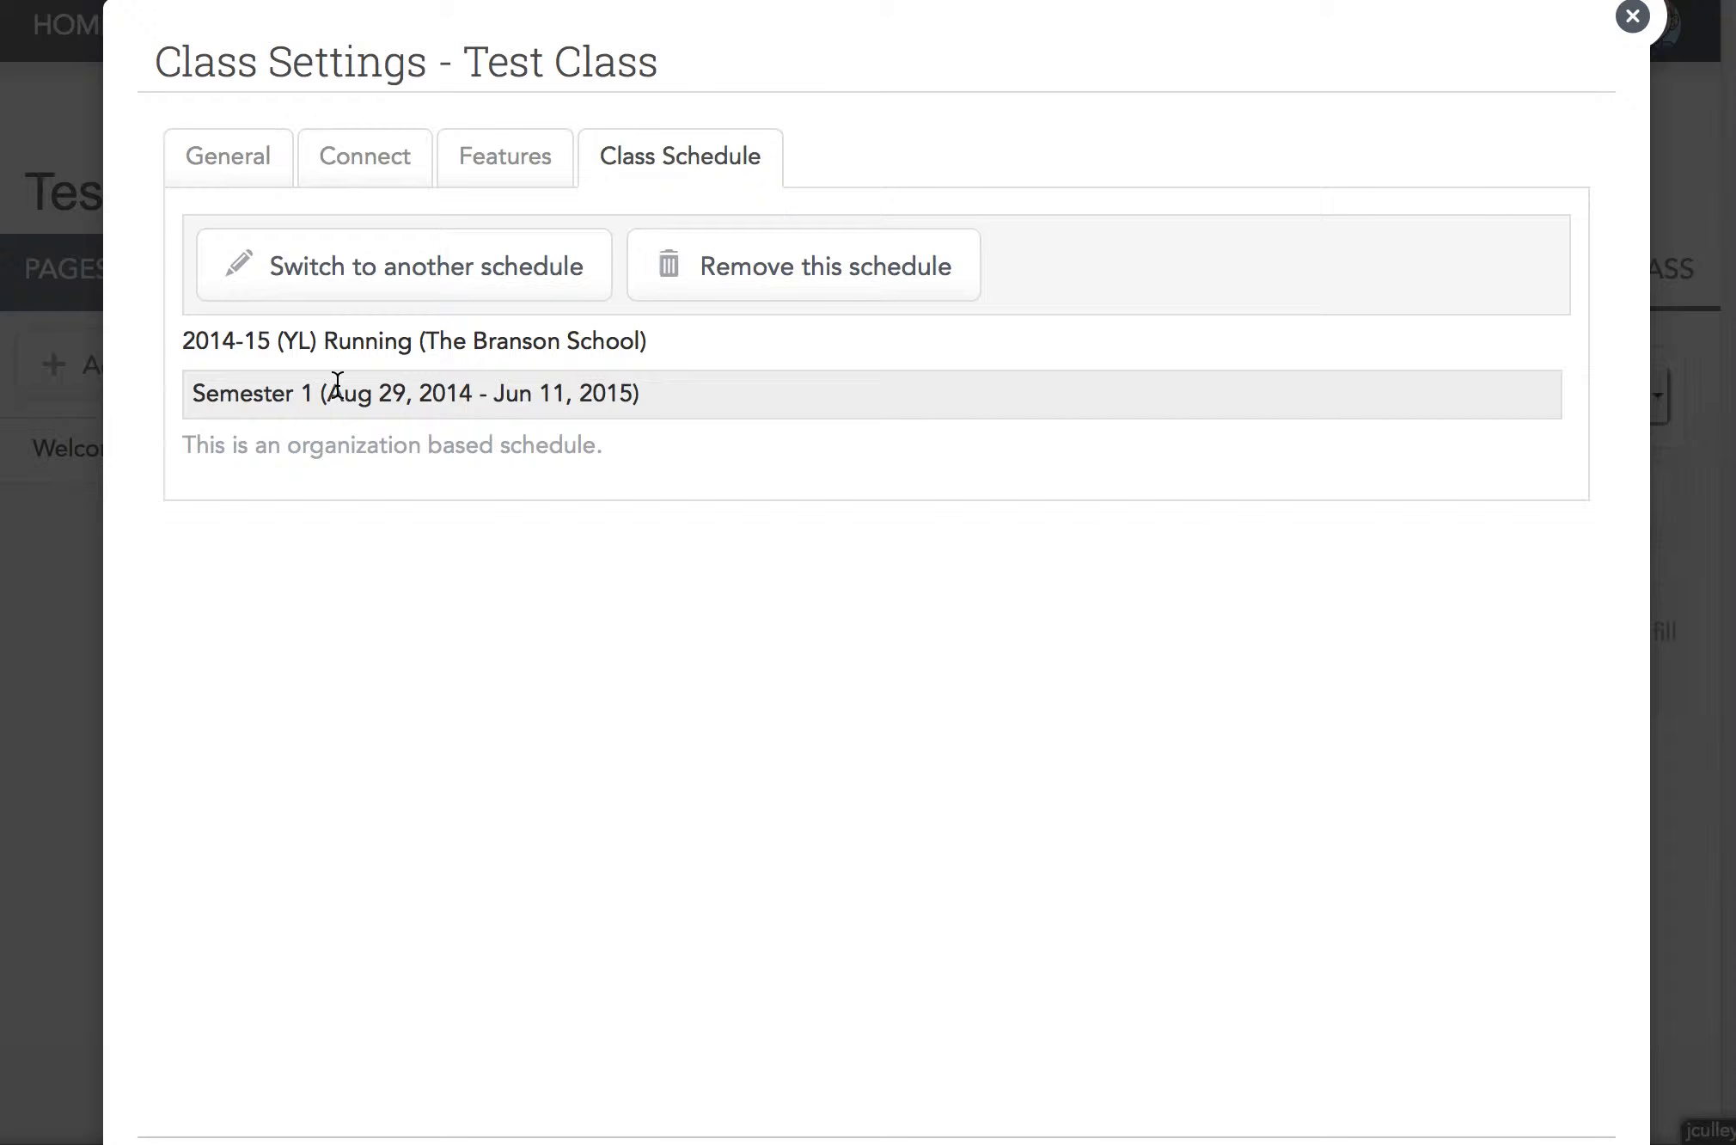
left_click(1632, 17)
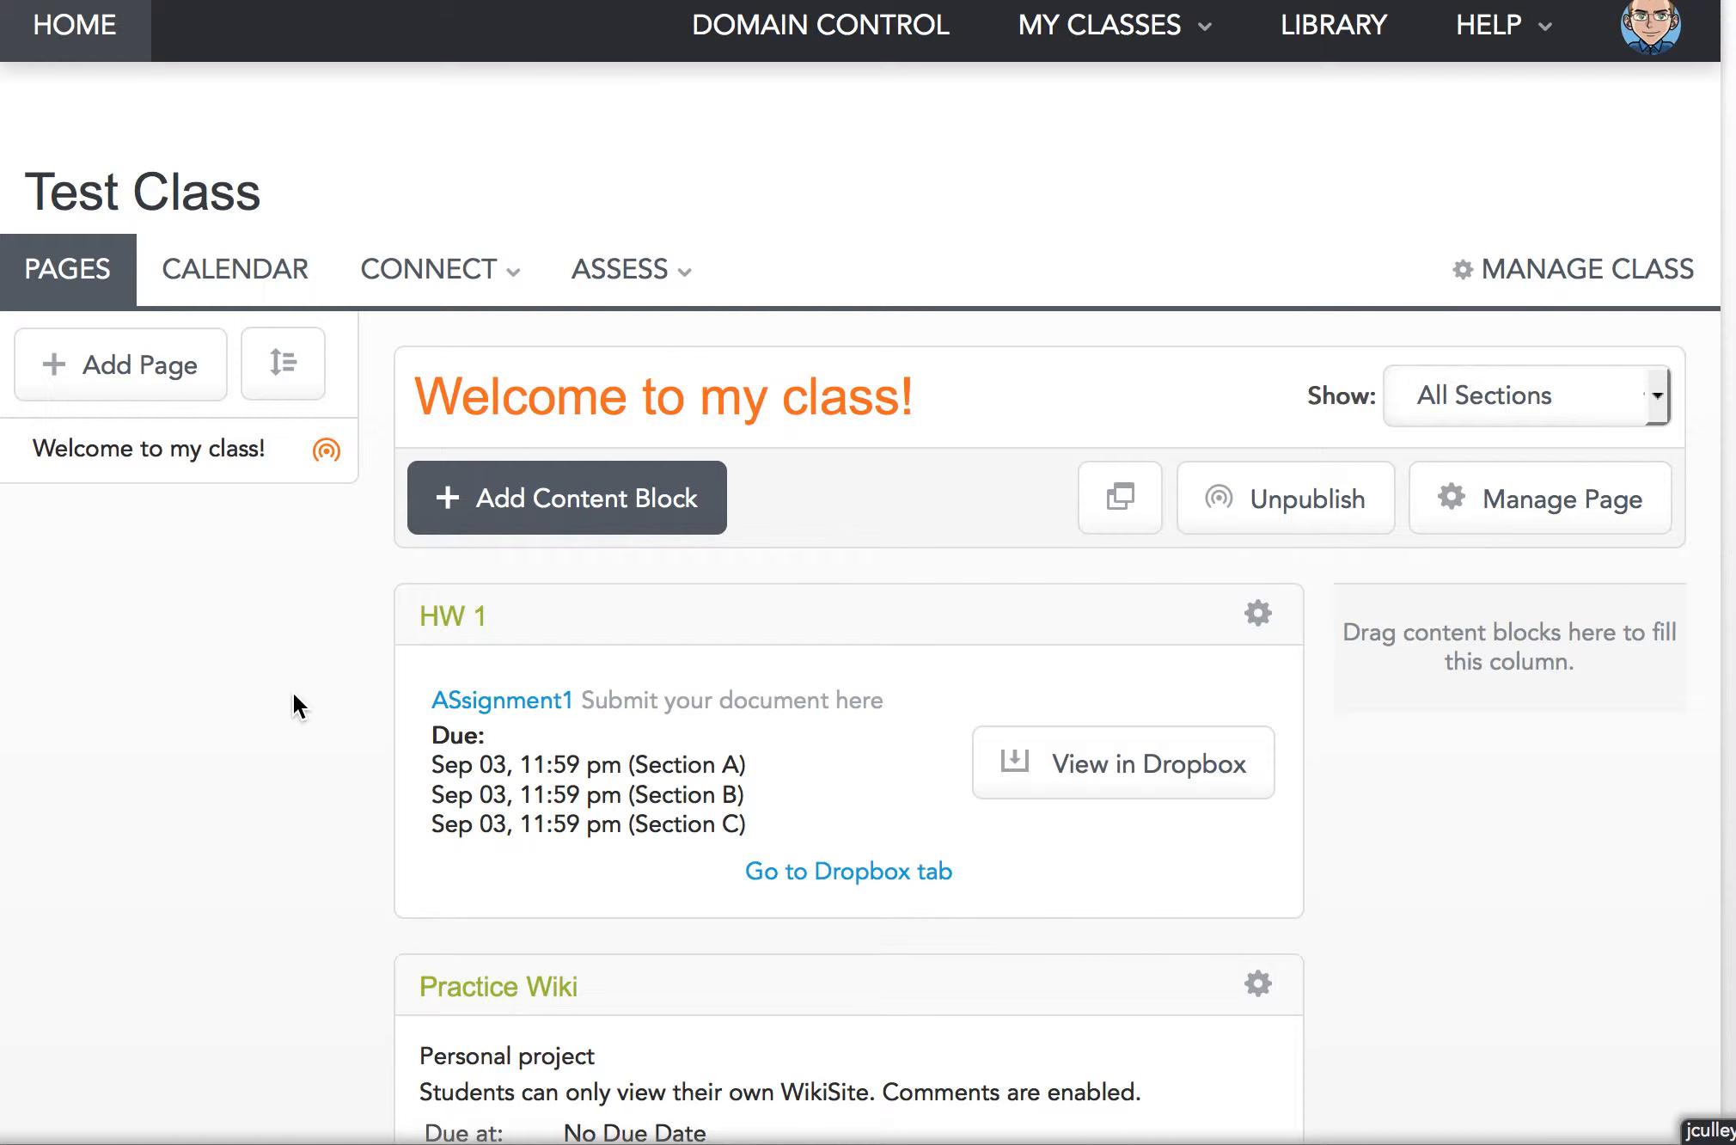
Start a new gradebook named "Test Class 2014-15" in the class grades, with gradebook categories and "Final" included
mouse_move(619, 271)
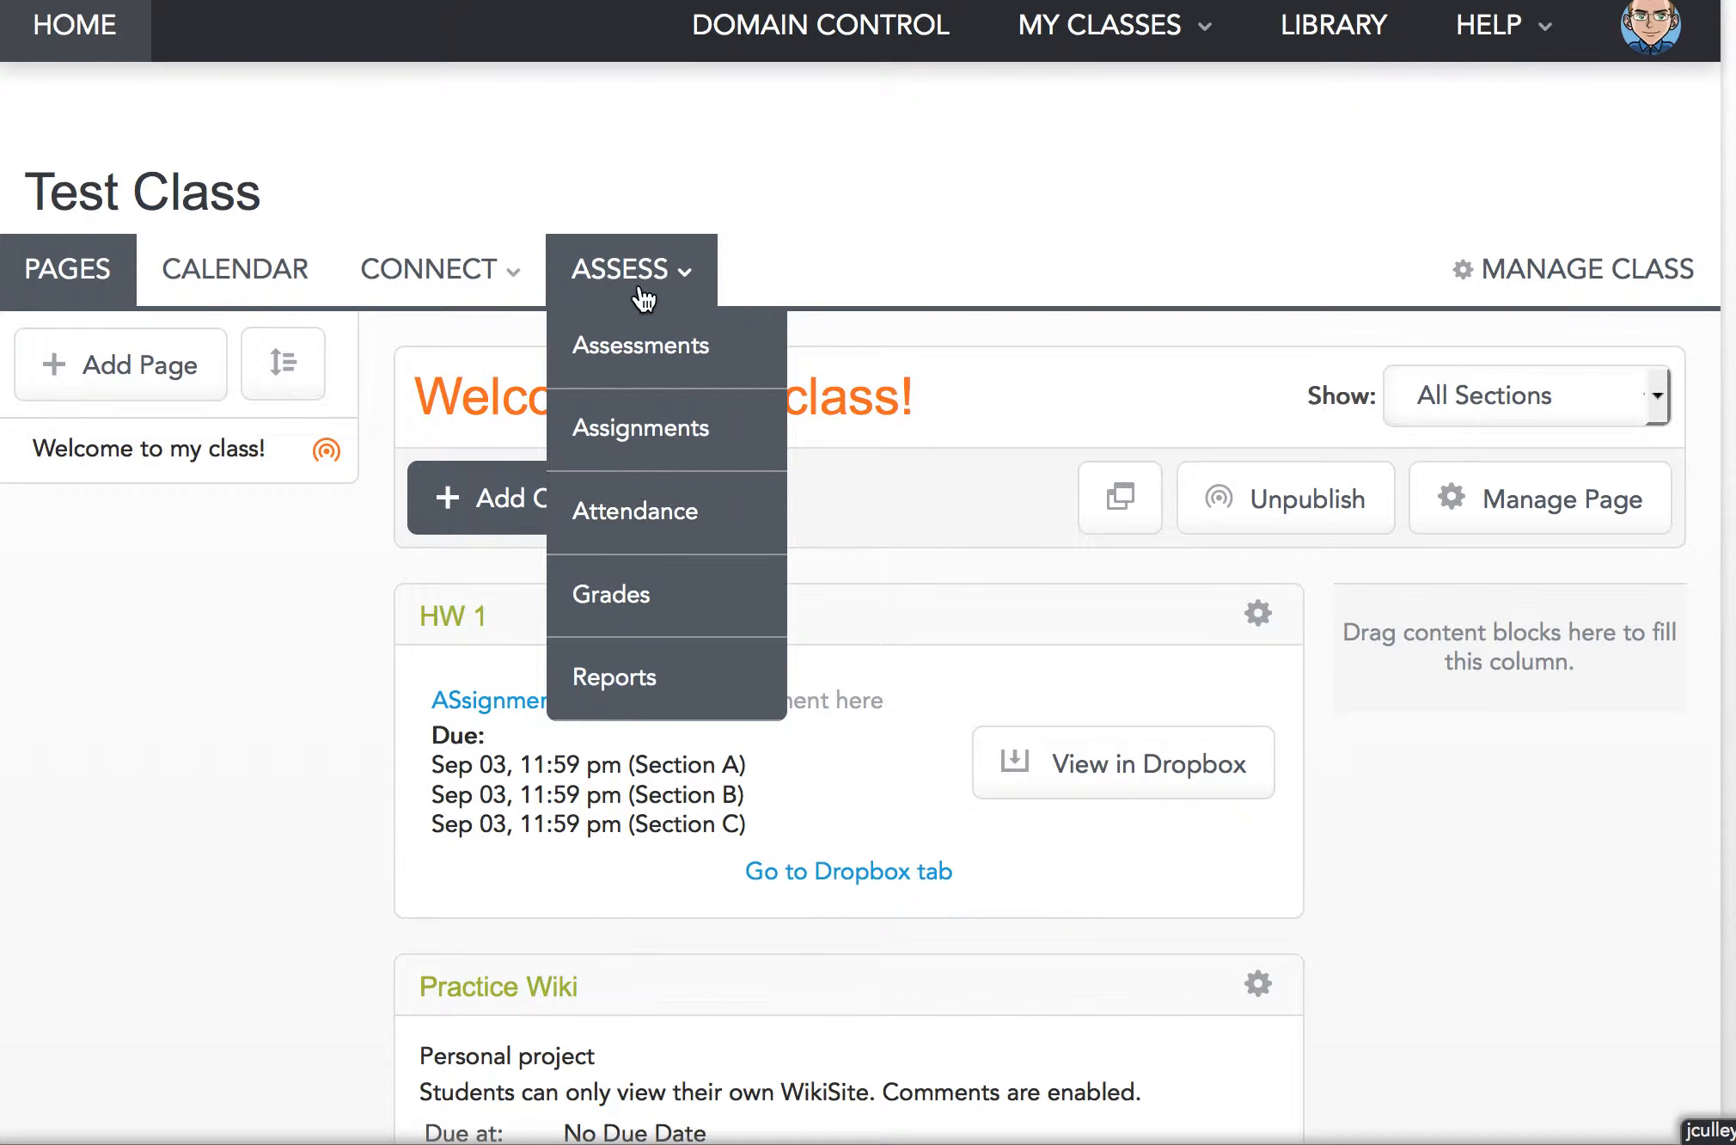
left_click(614, 593)
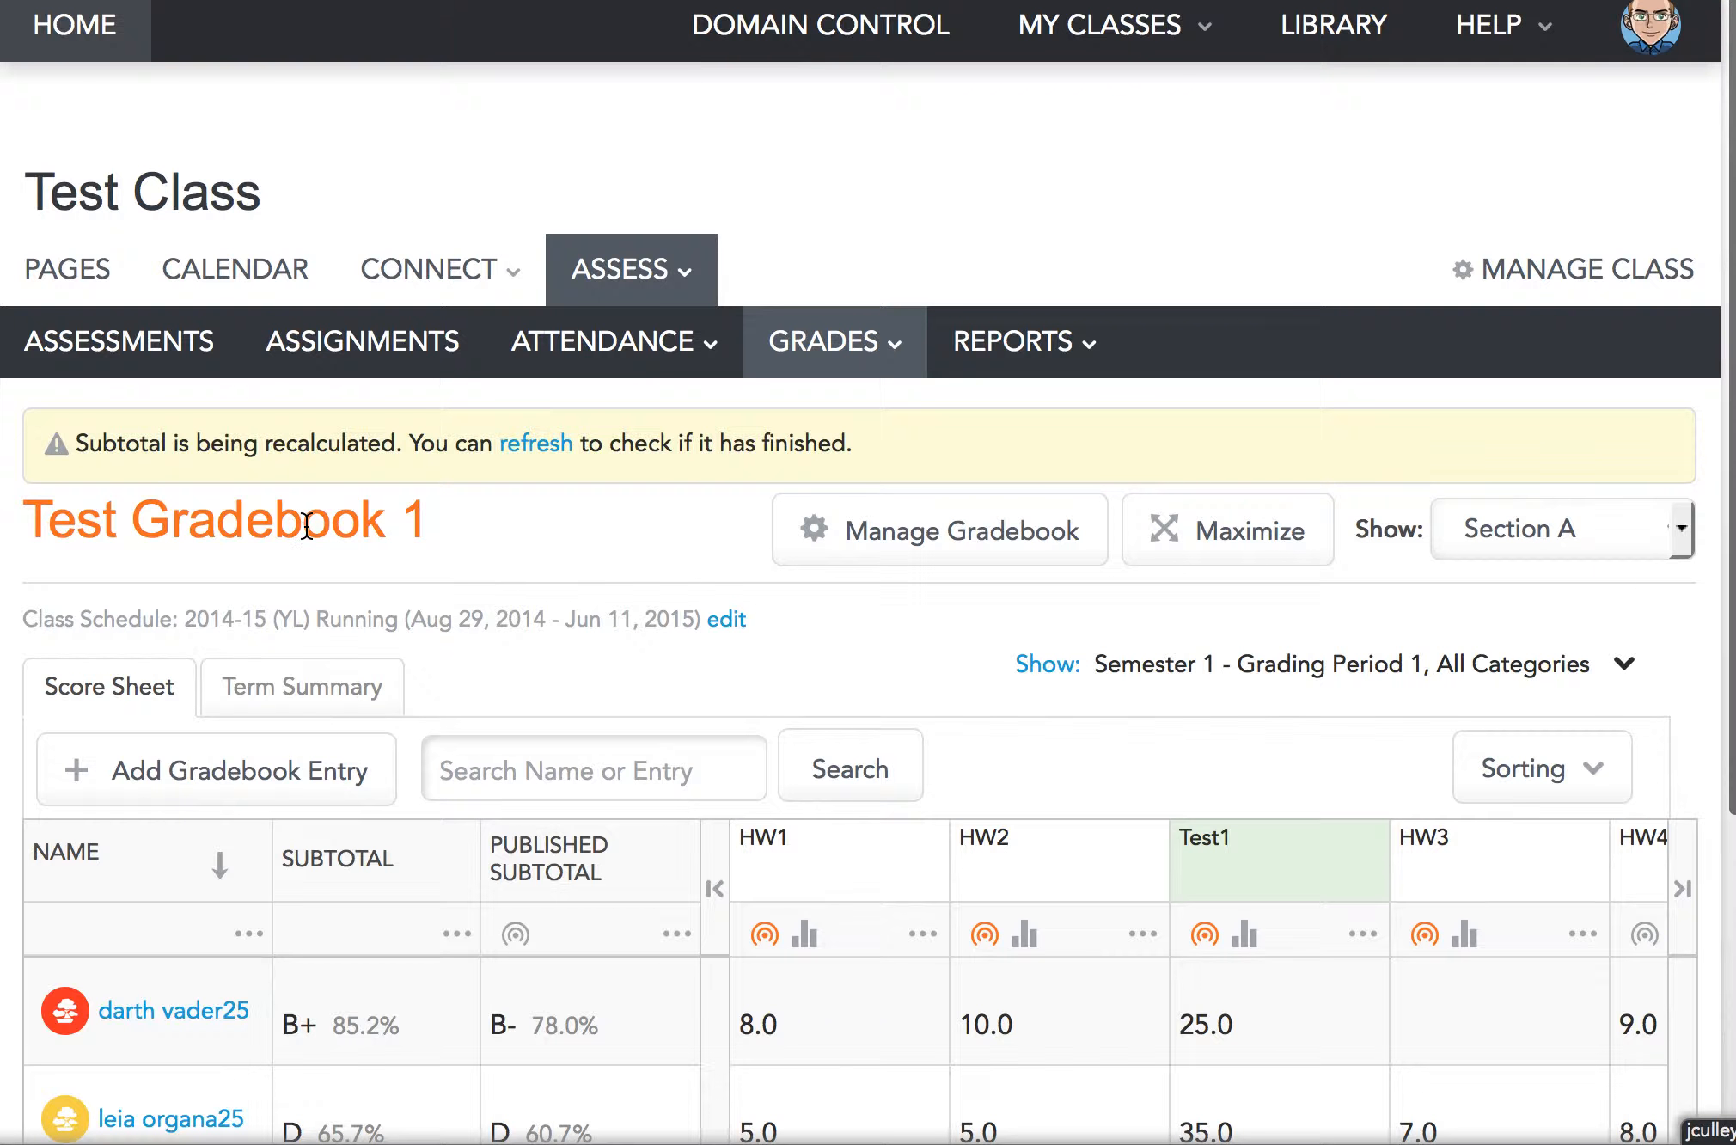
mouse_move(806, 370)
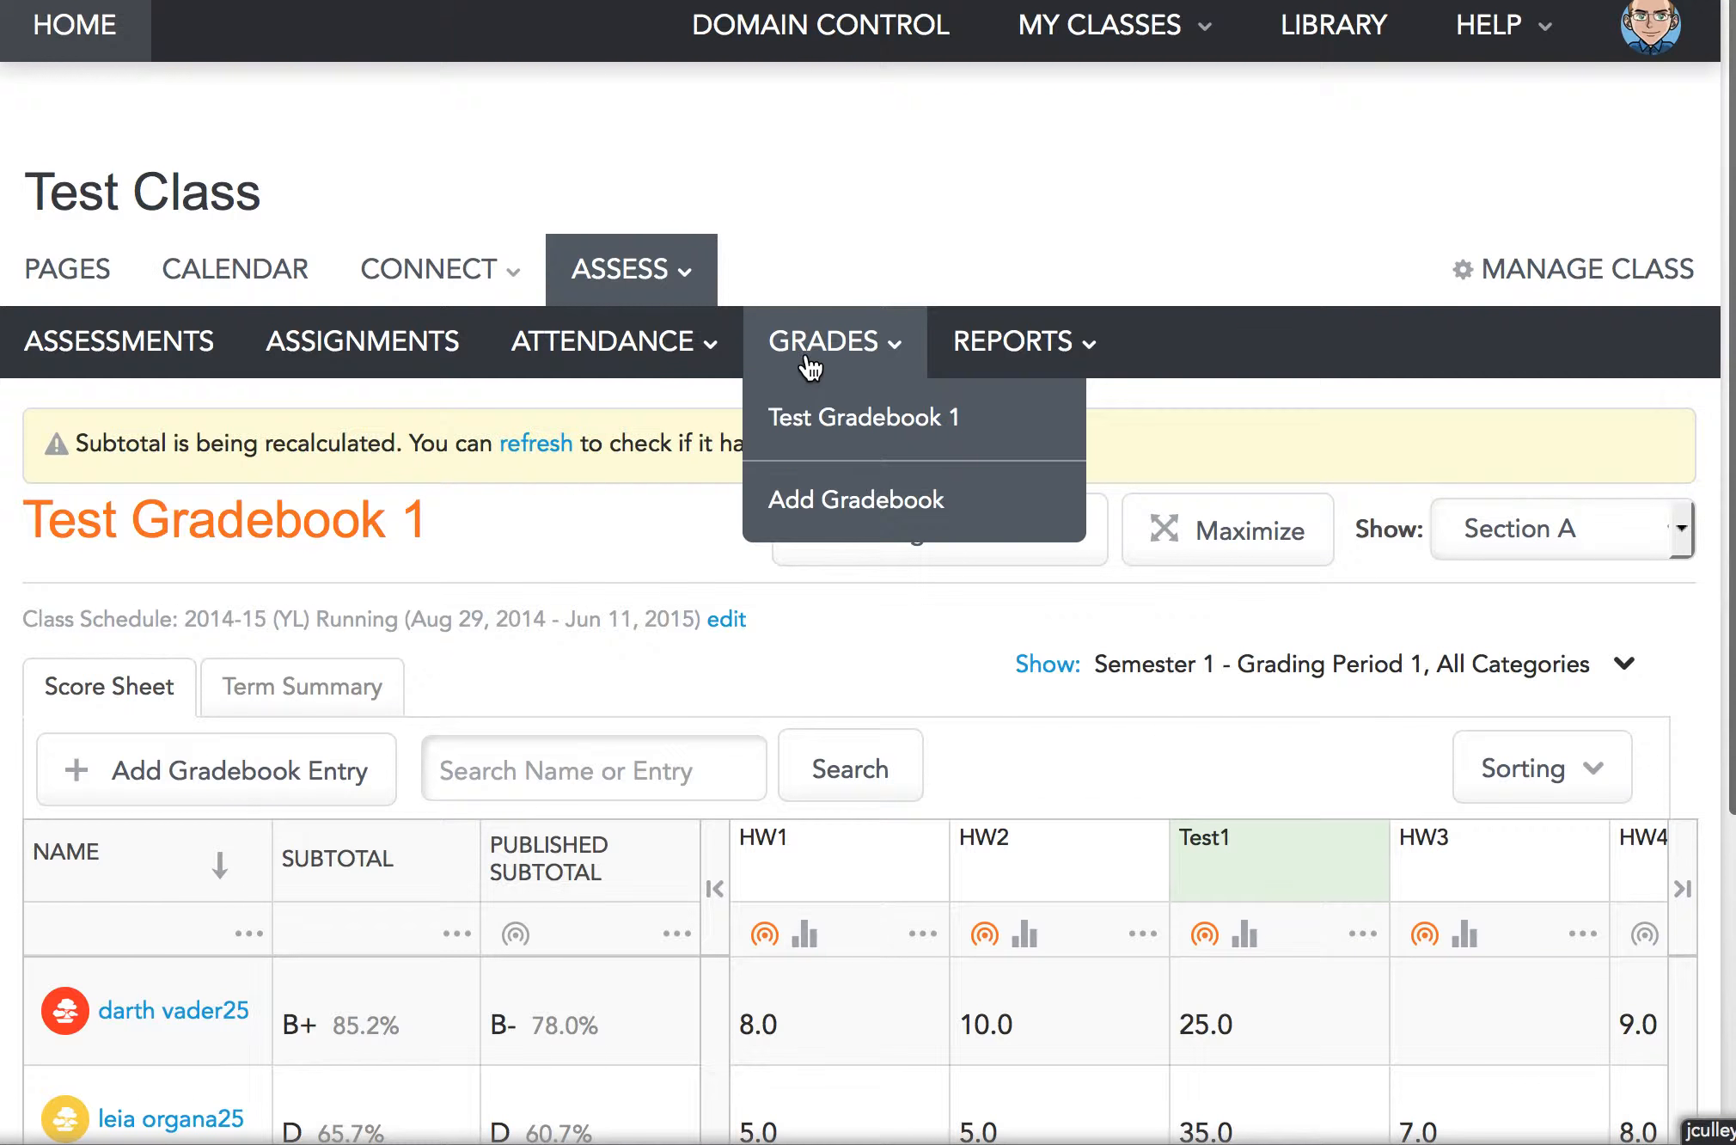
left_click(796, 496)
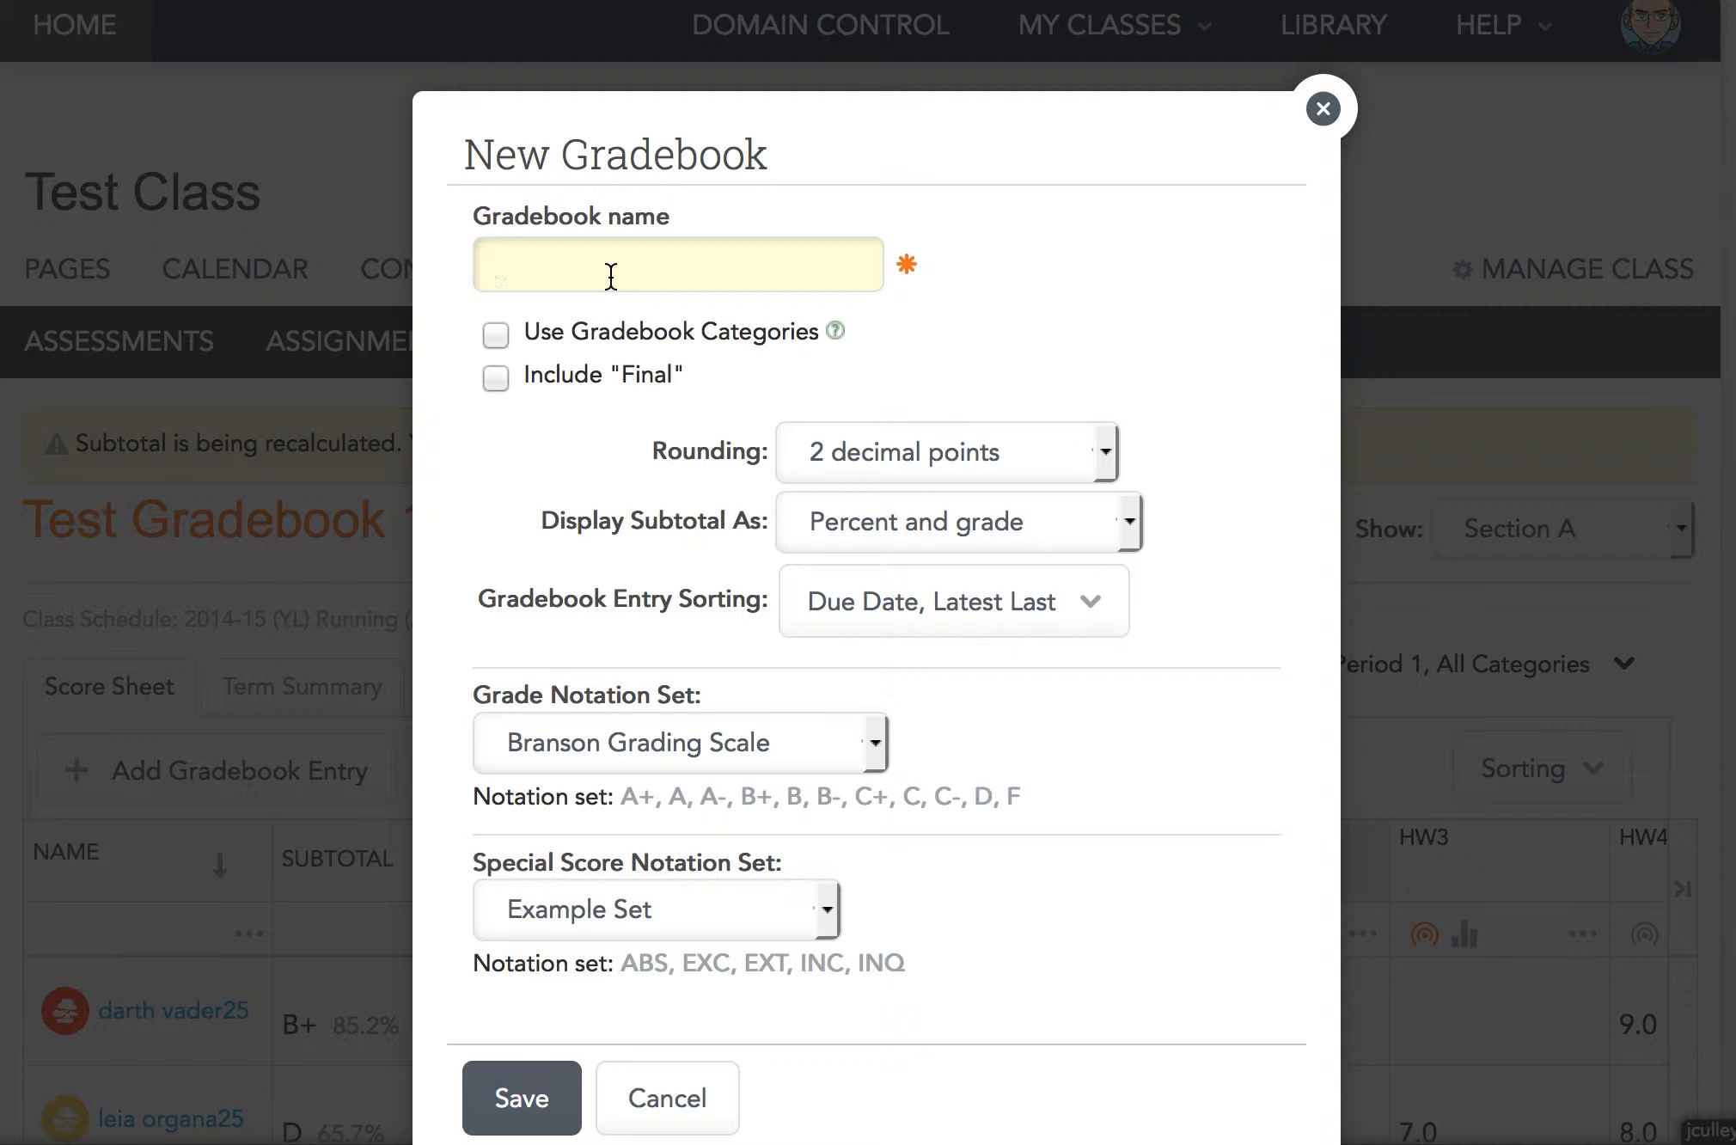
type("Test Class 2014-15")
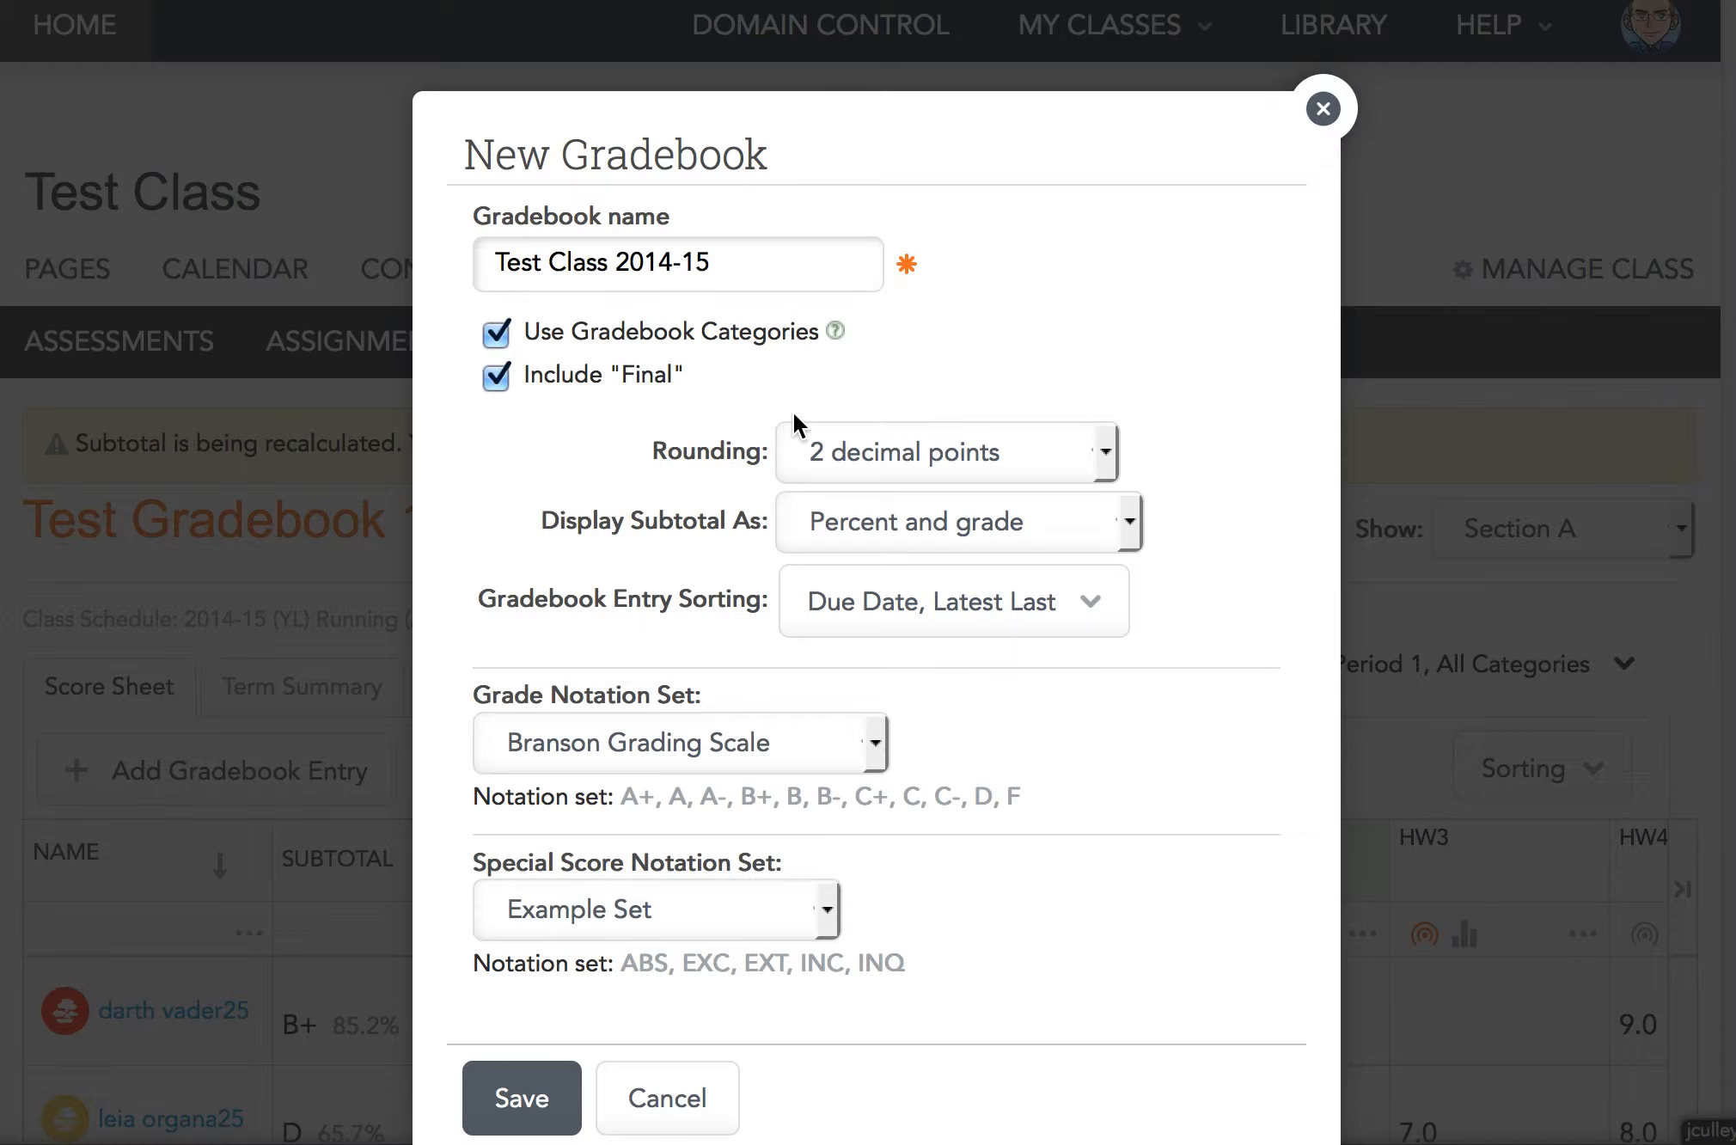
Set the new gradebook's rounding to 1 decimal point
left_click(863, 436)
left_click(851, 555)
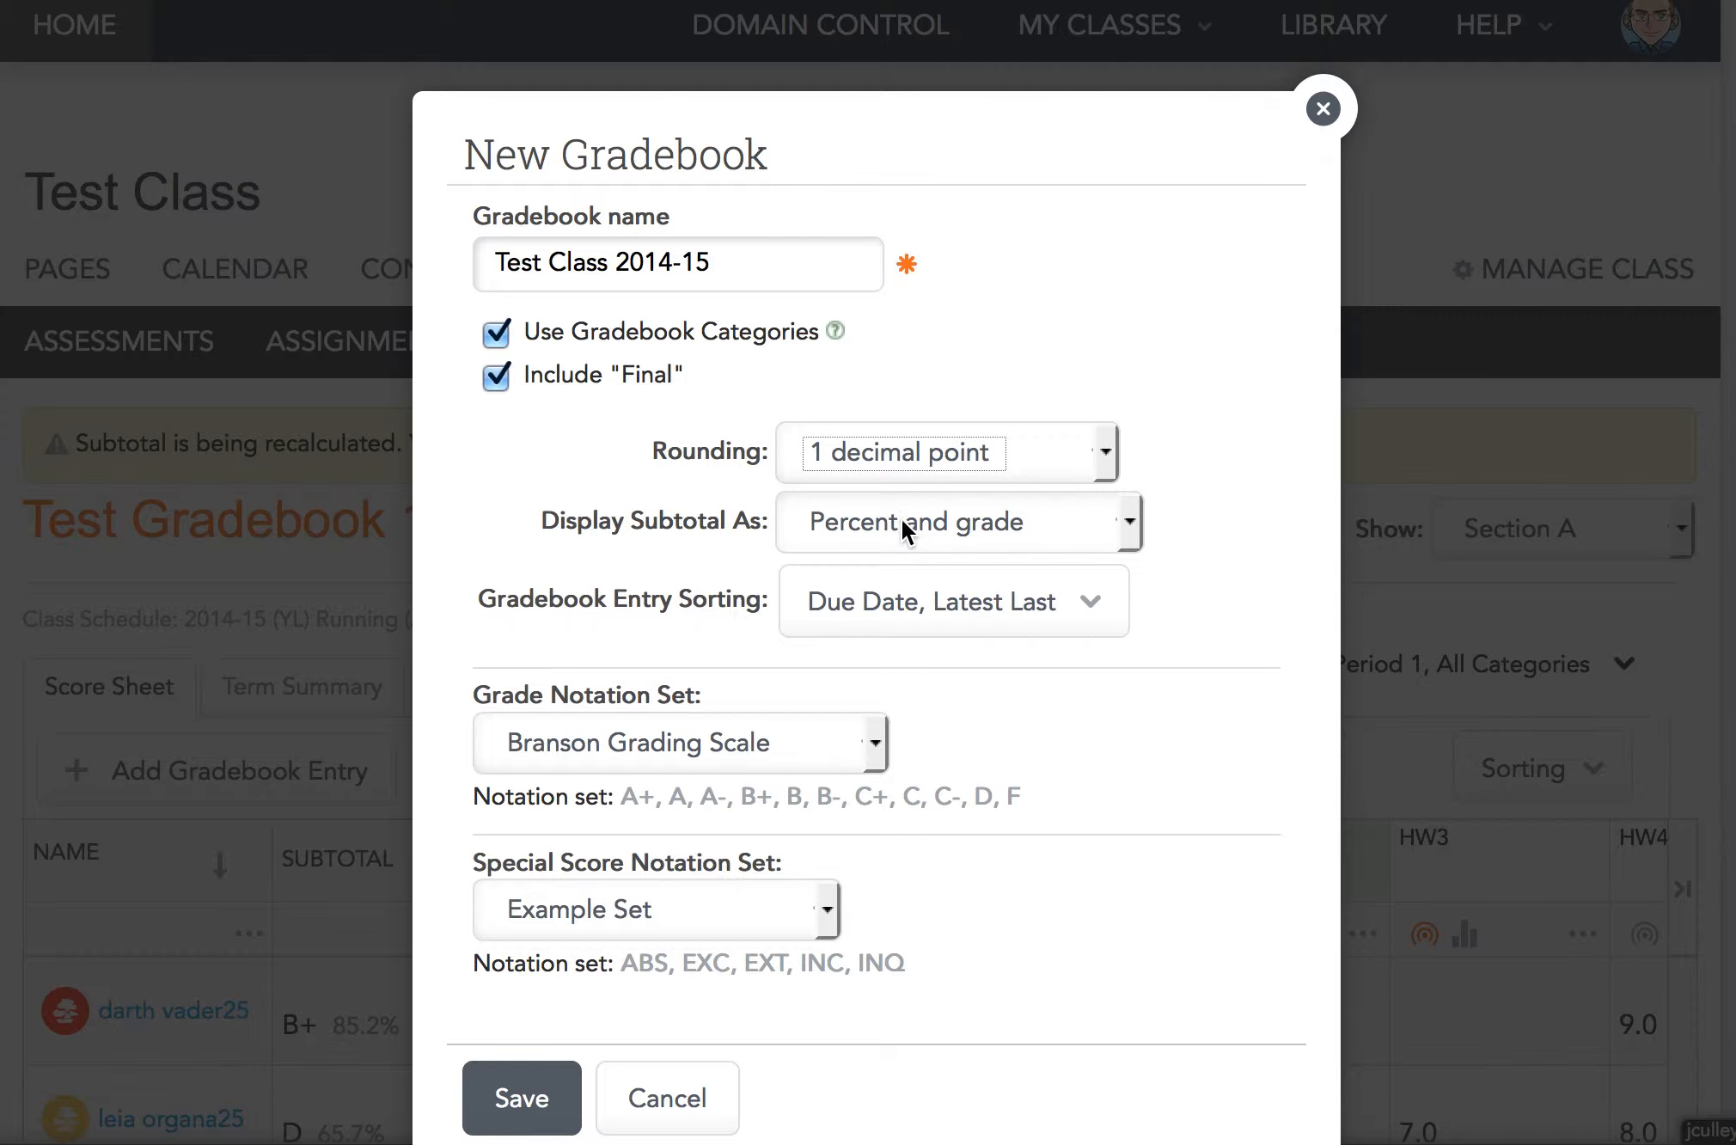
scroll(790, 643, "down", 2)
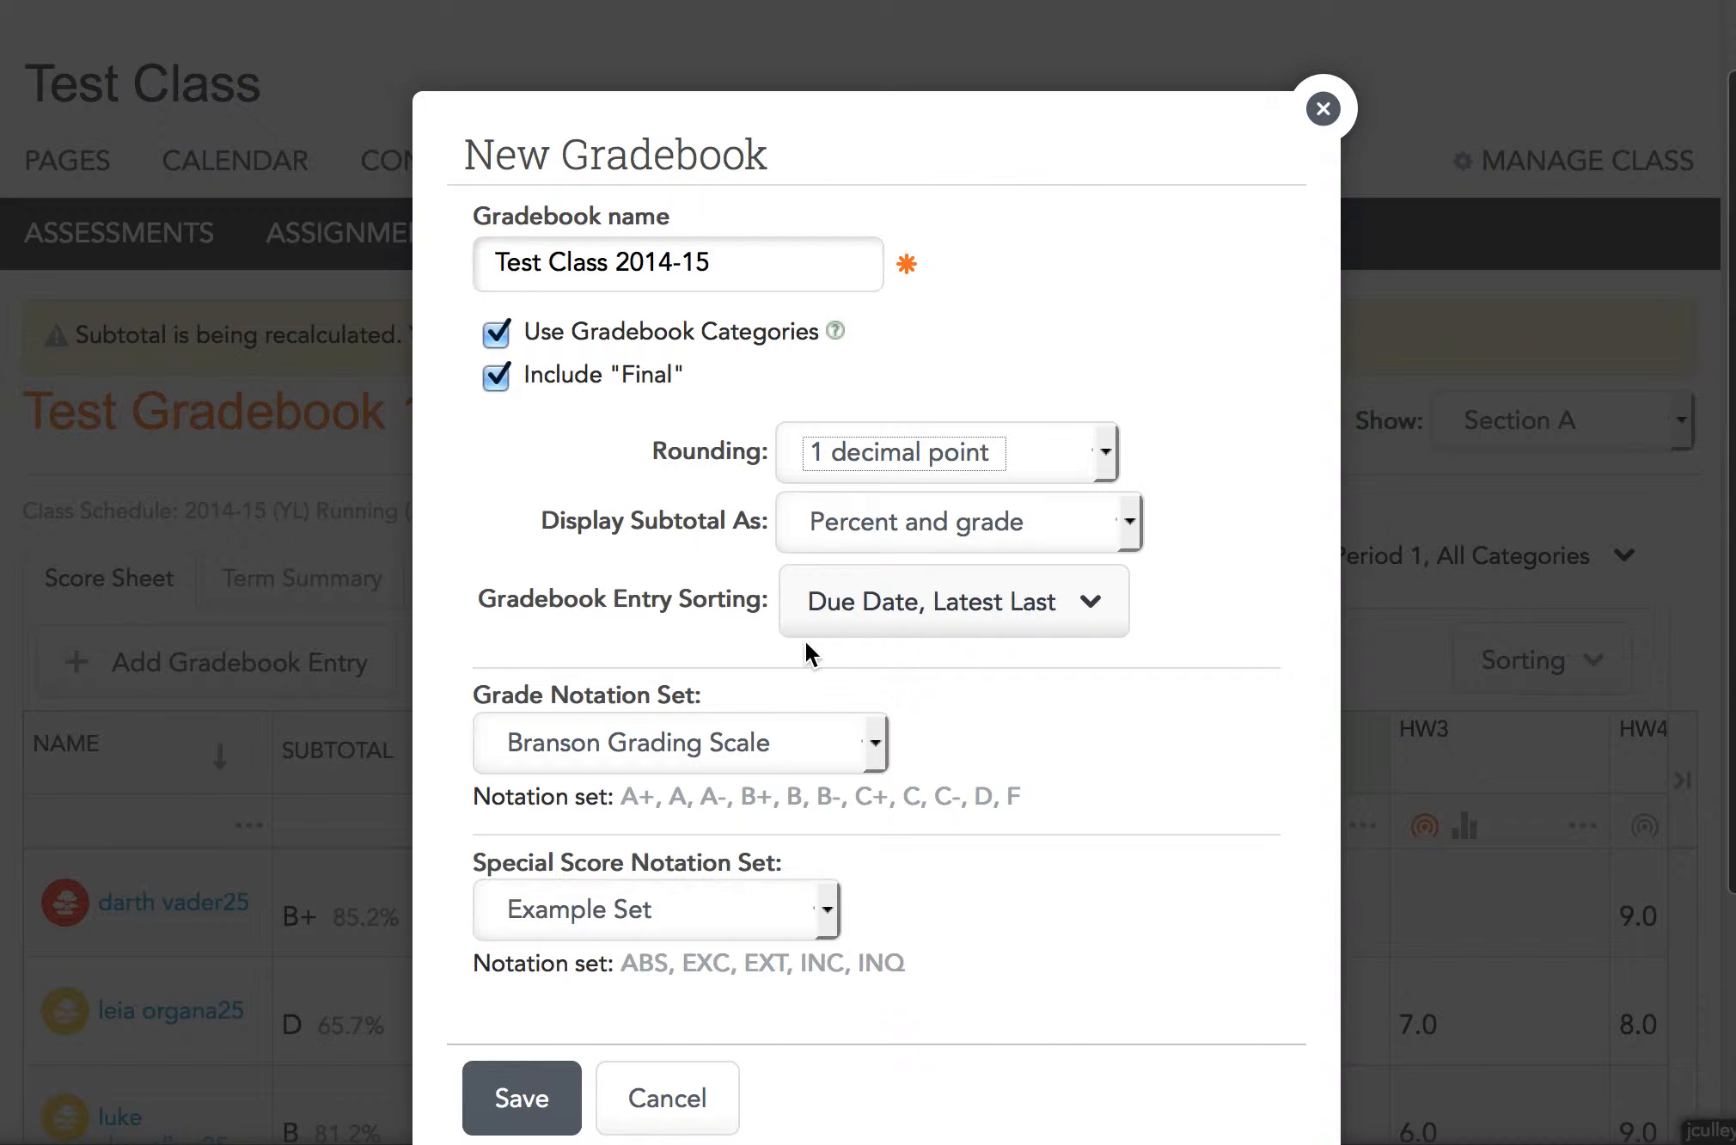
Choose Branson Grading Scale for grade notation and Branson Notations for special scores, saving the new gradebook's settings
left_click(875, 739)
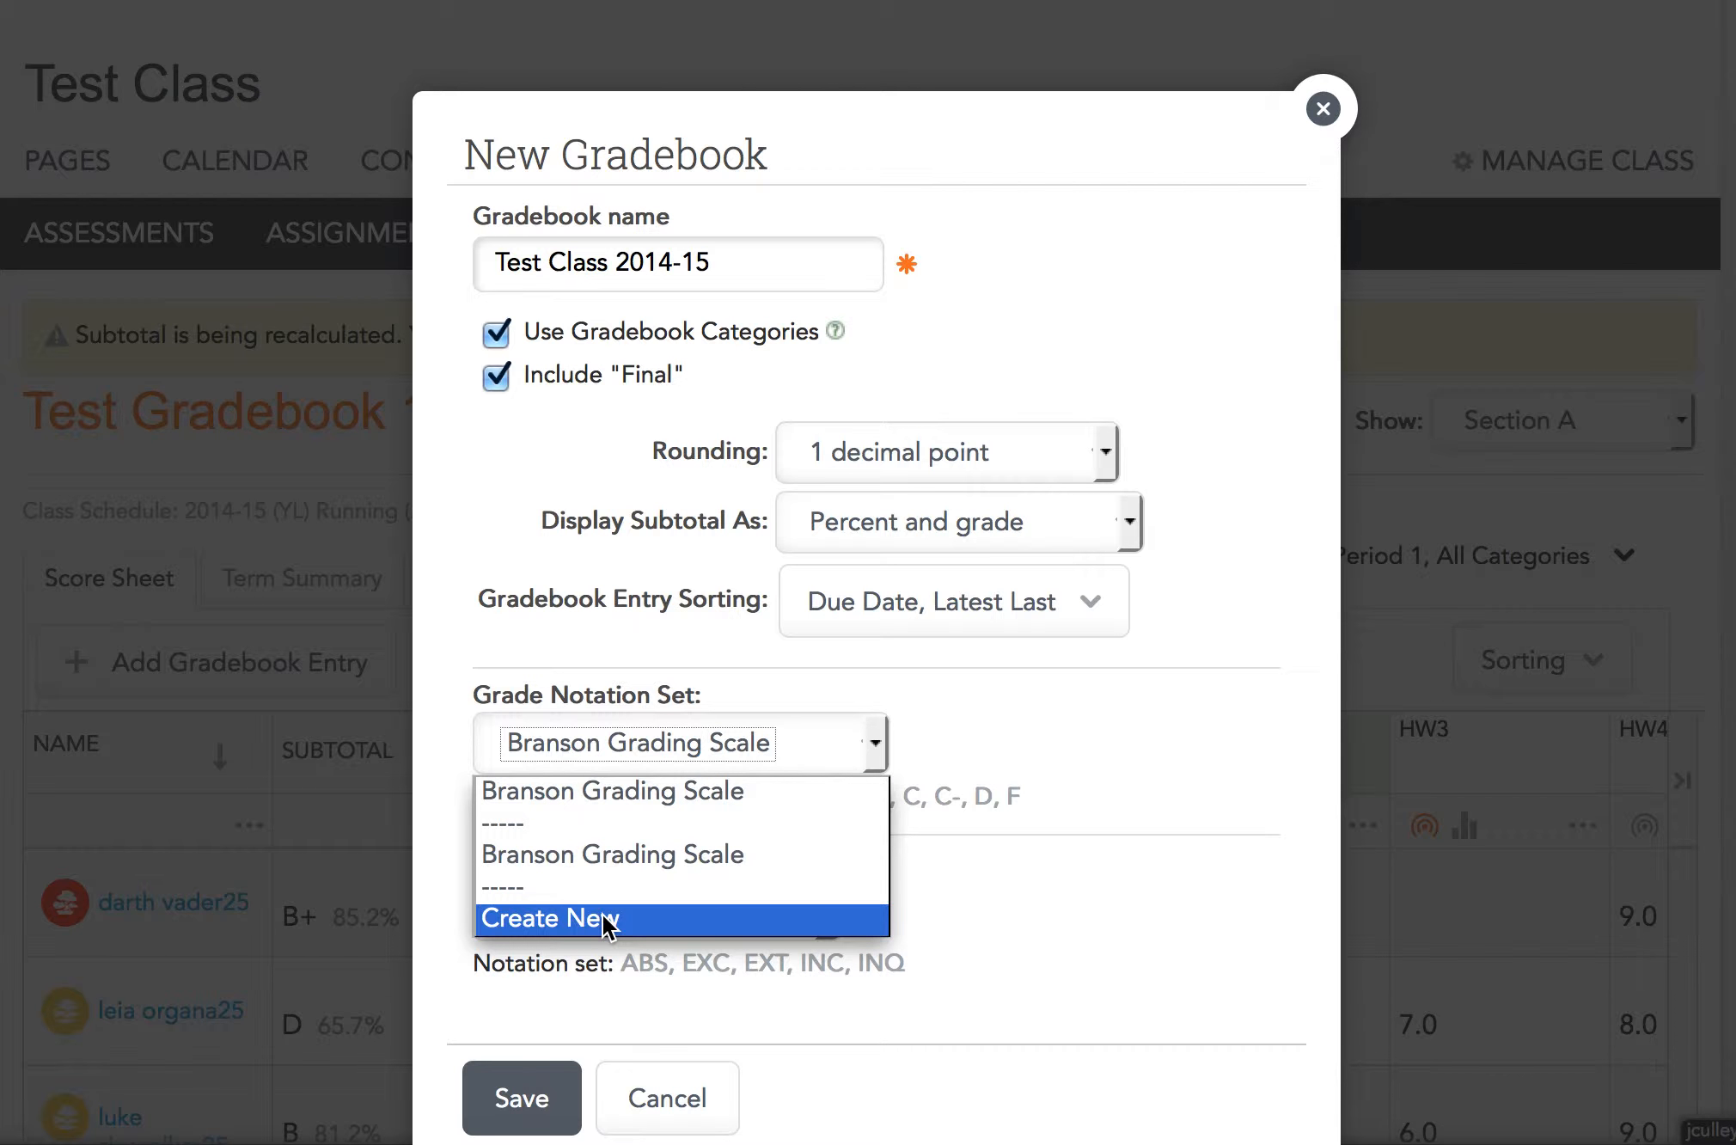
left_click(609, 856)
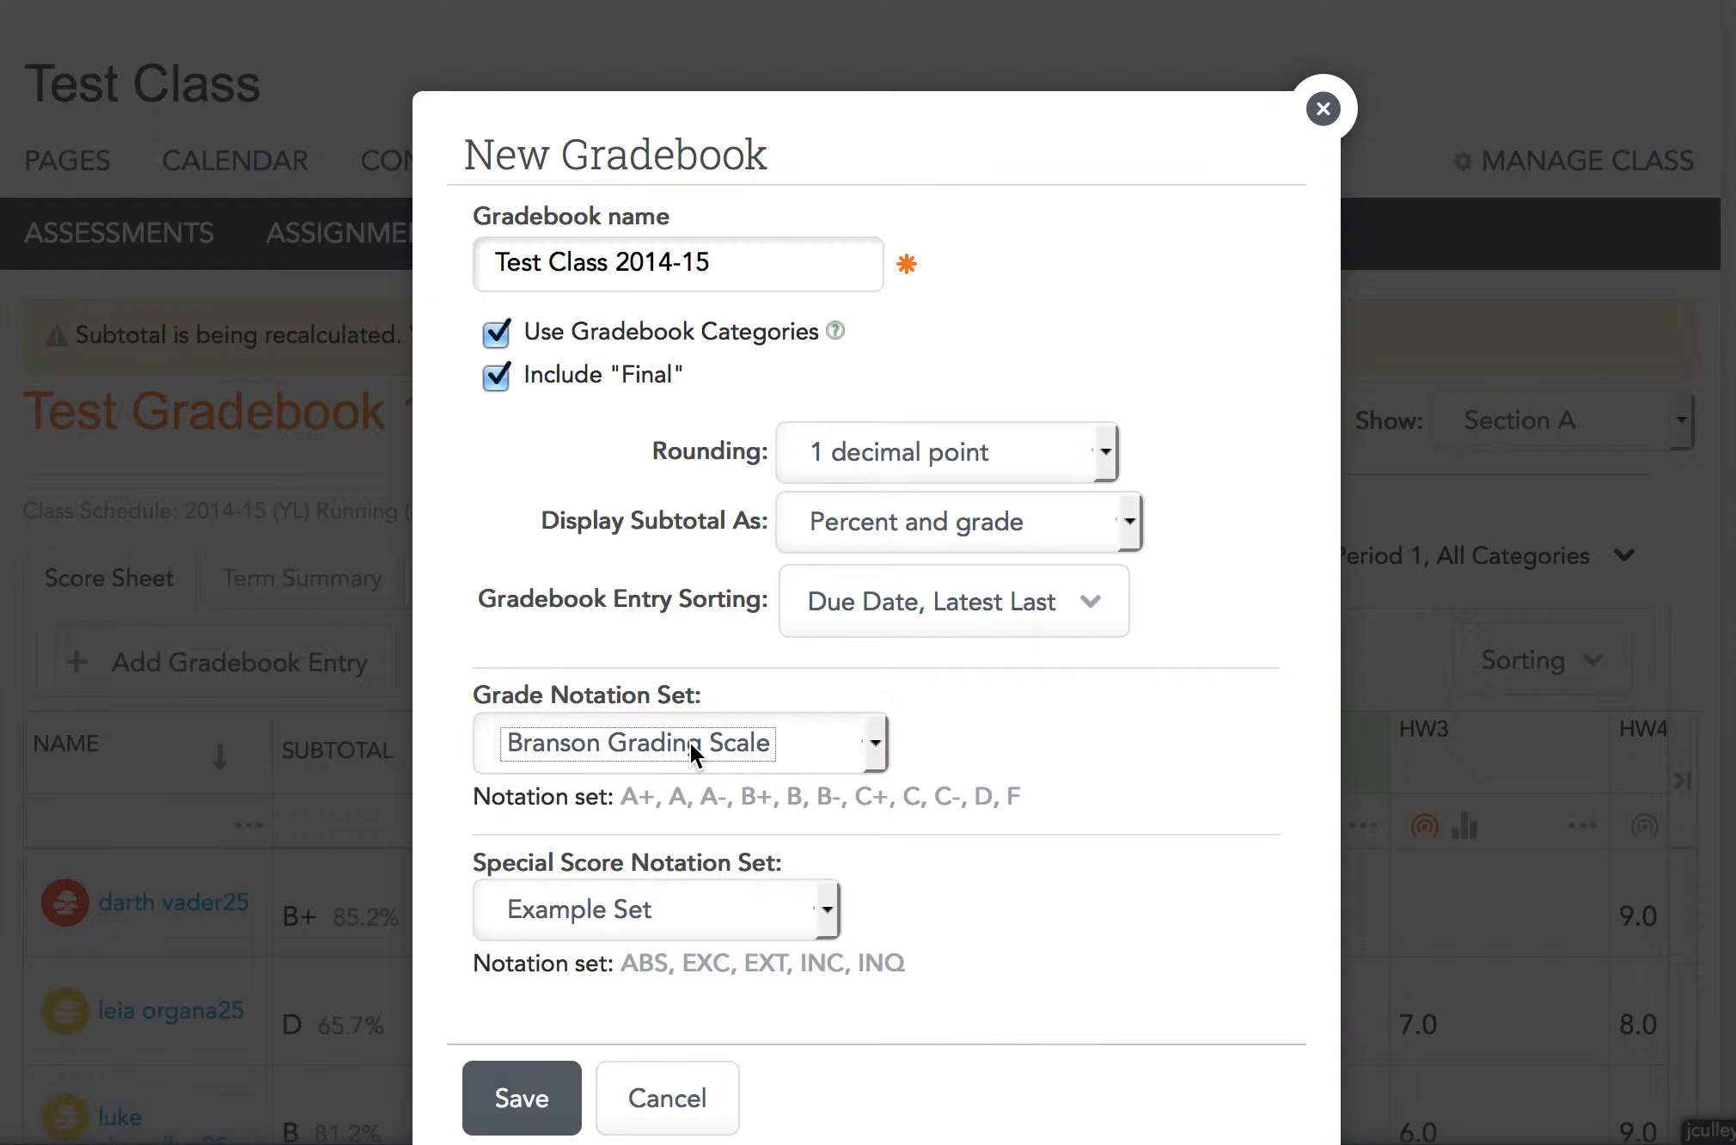
left_click(815, 909)
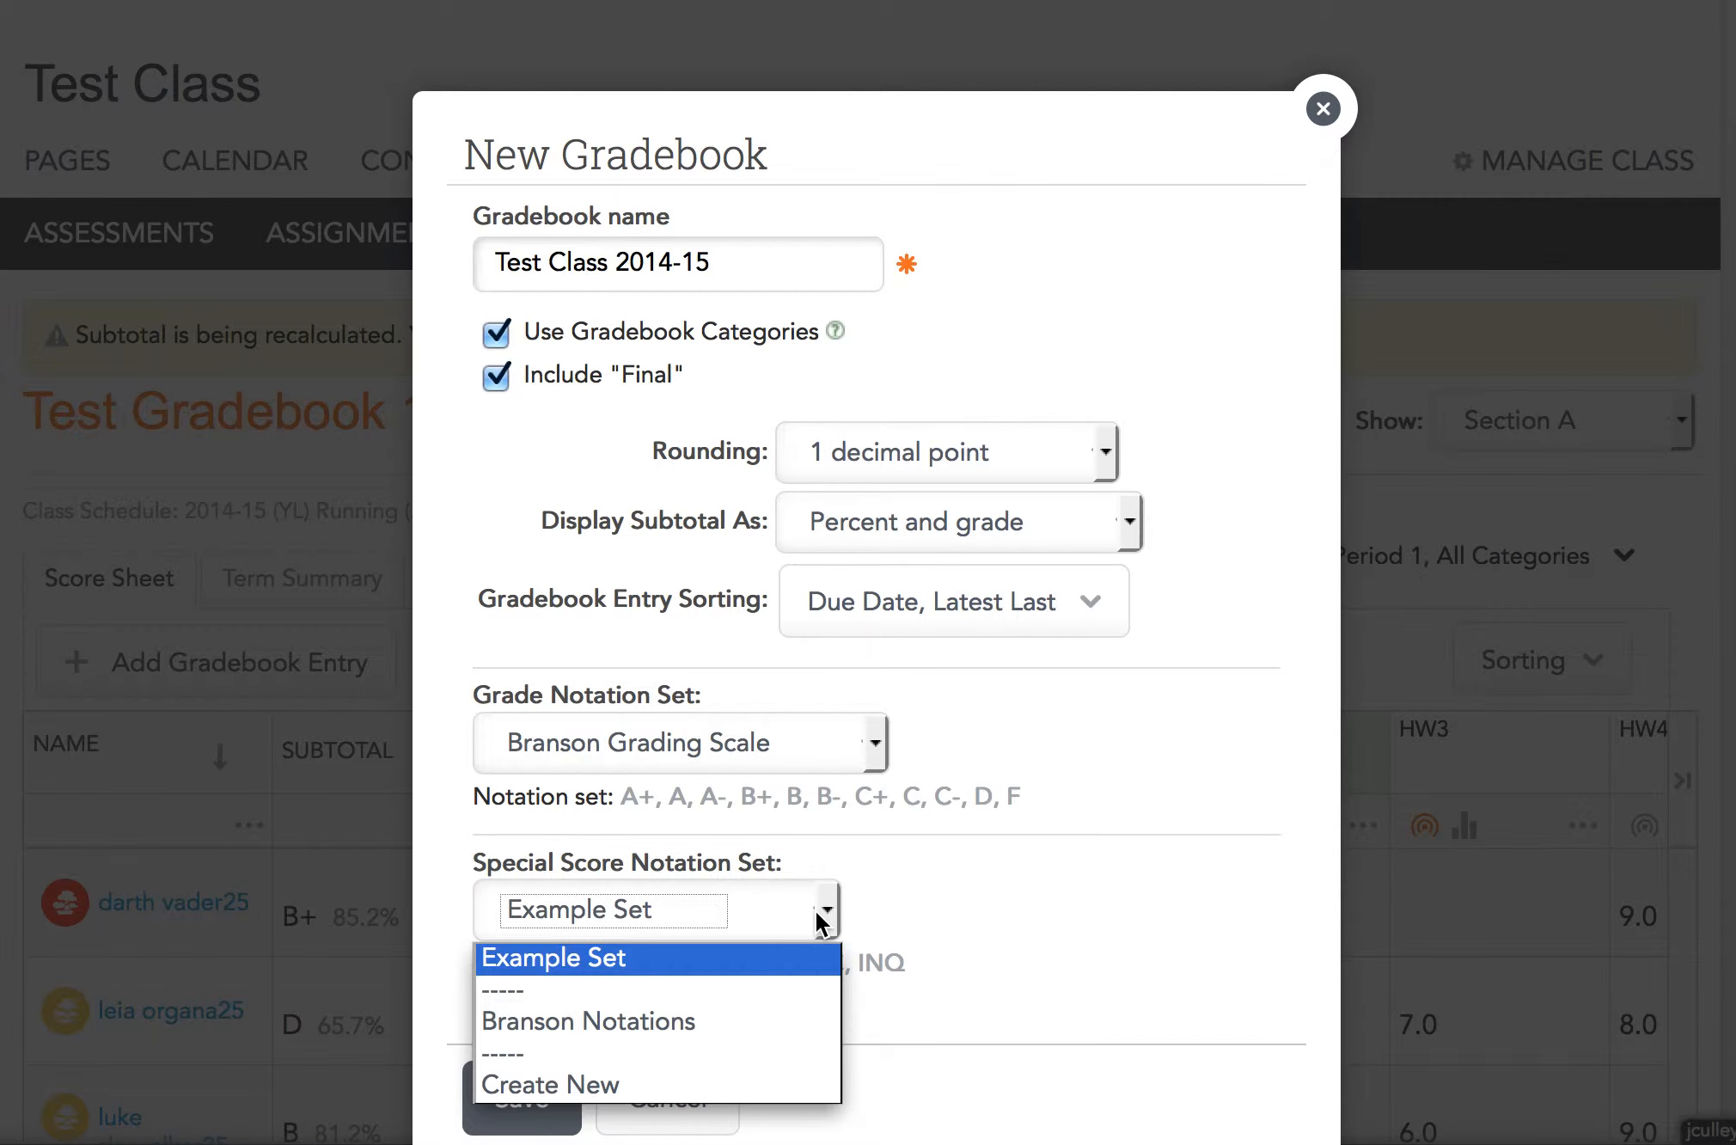
left_click(568, 1021)
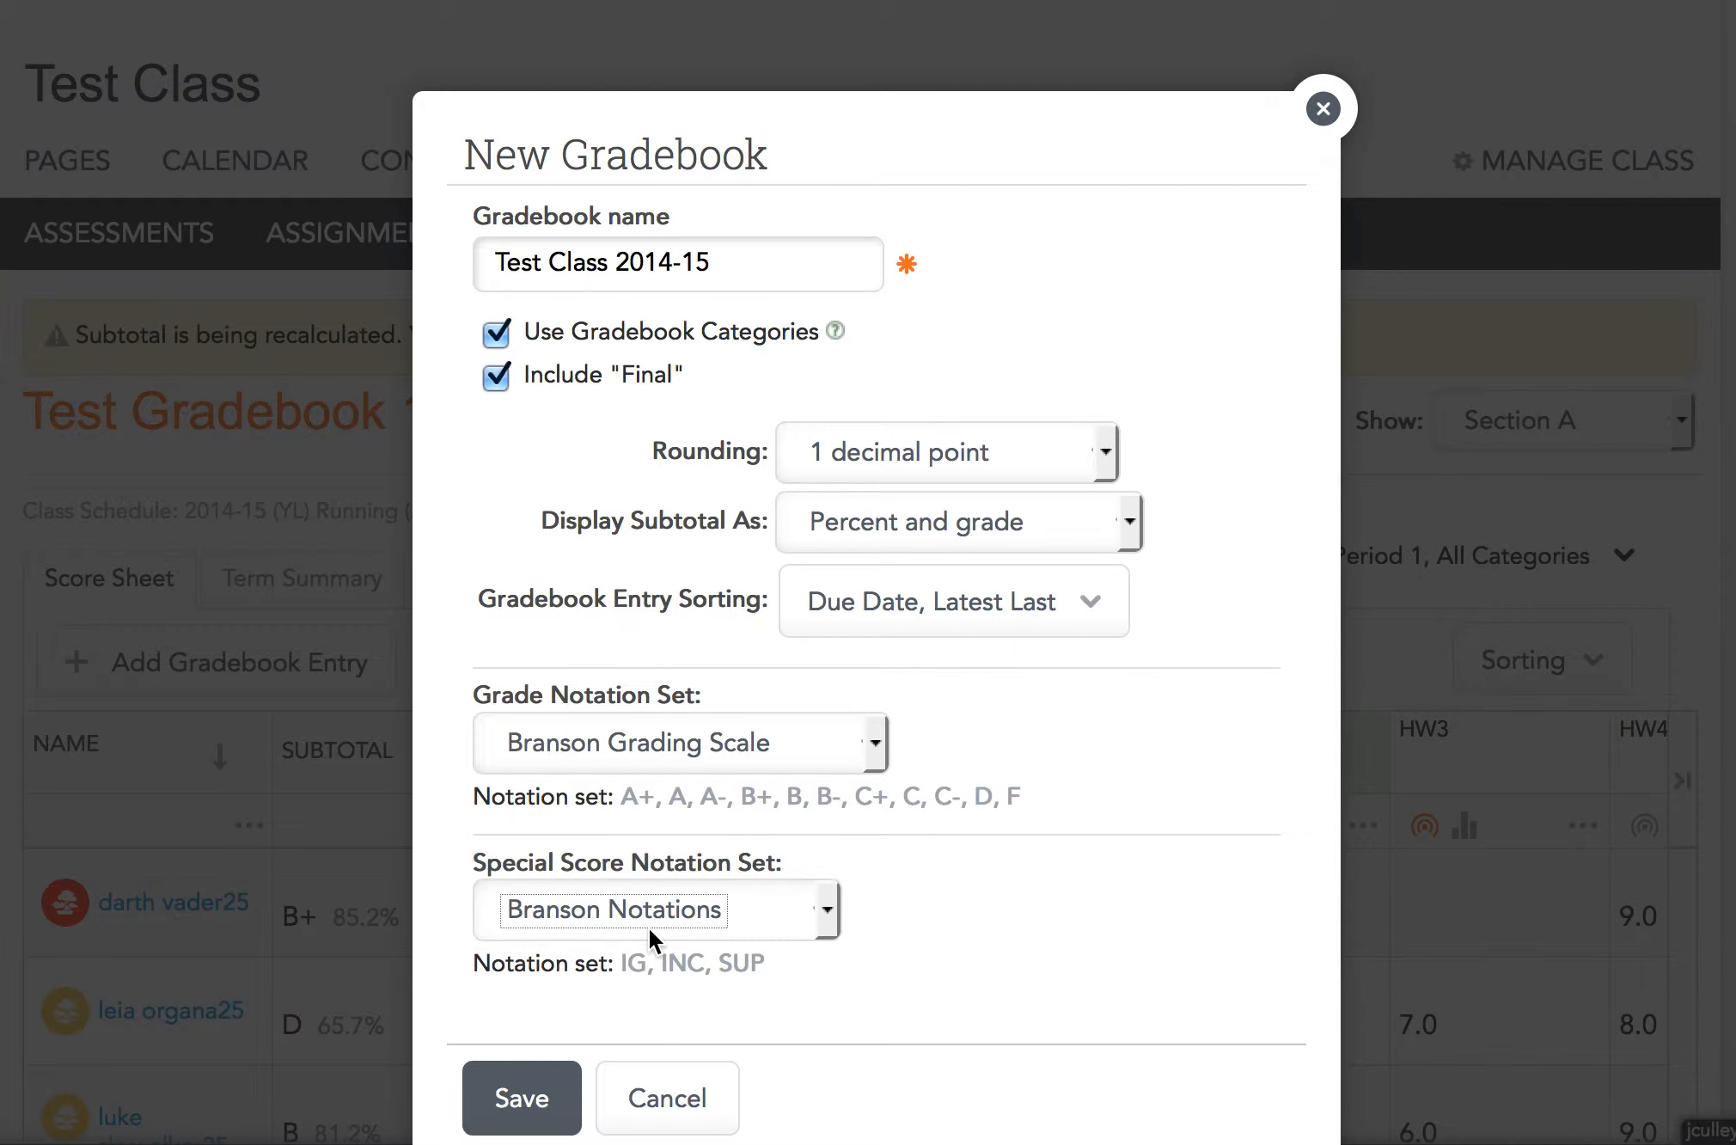
left_click(530, 1095)
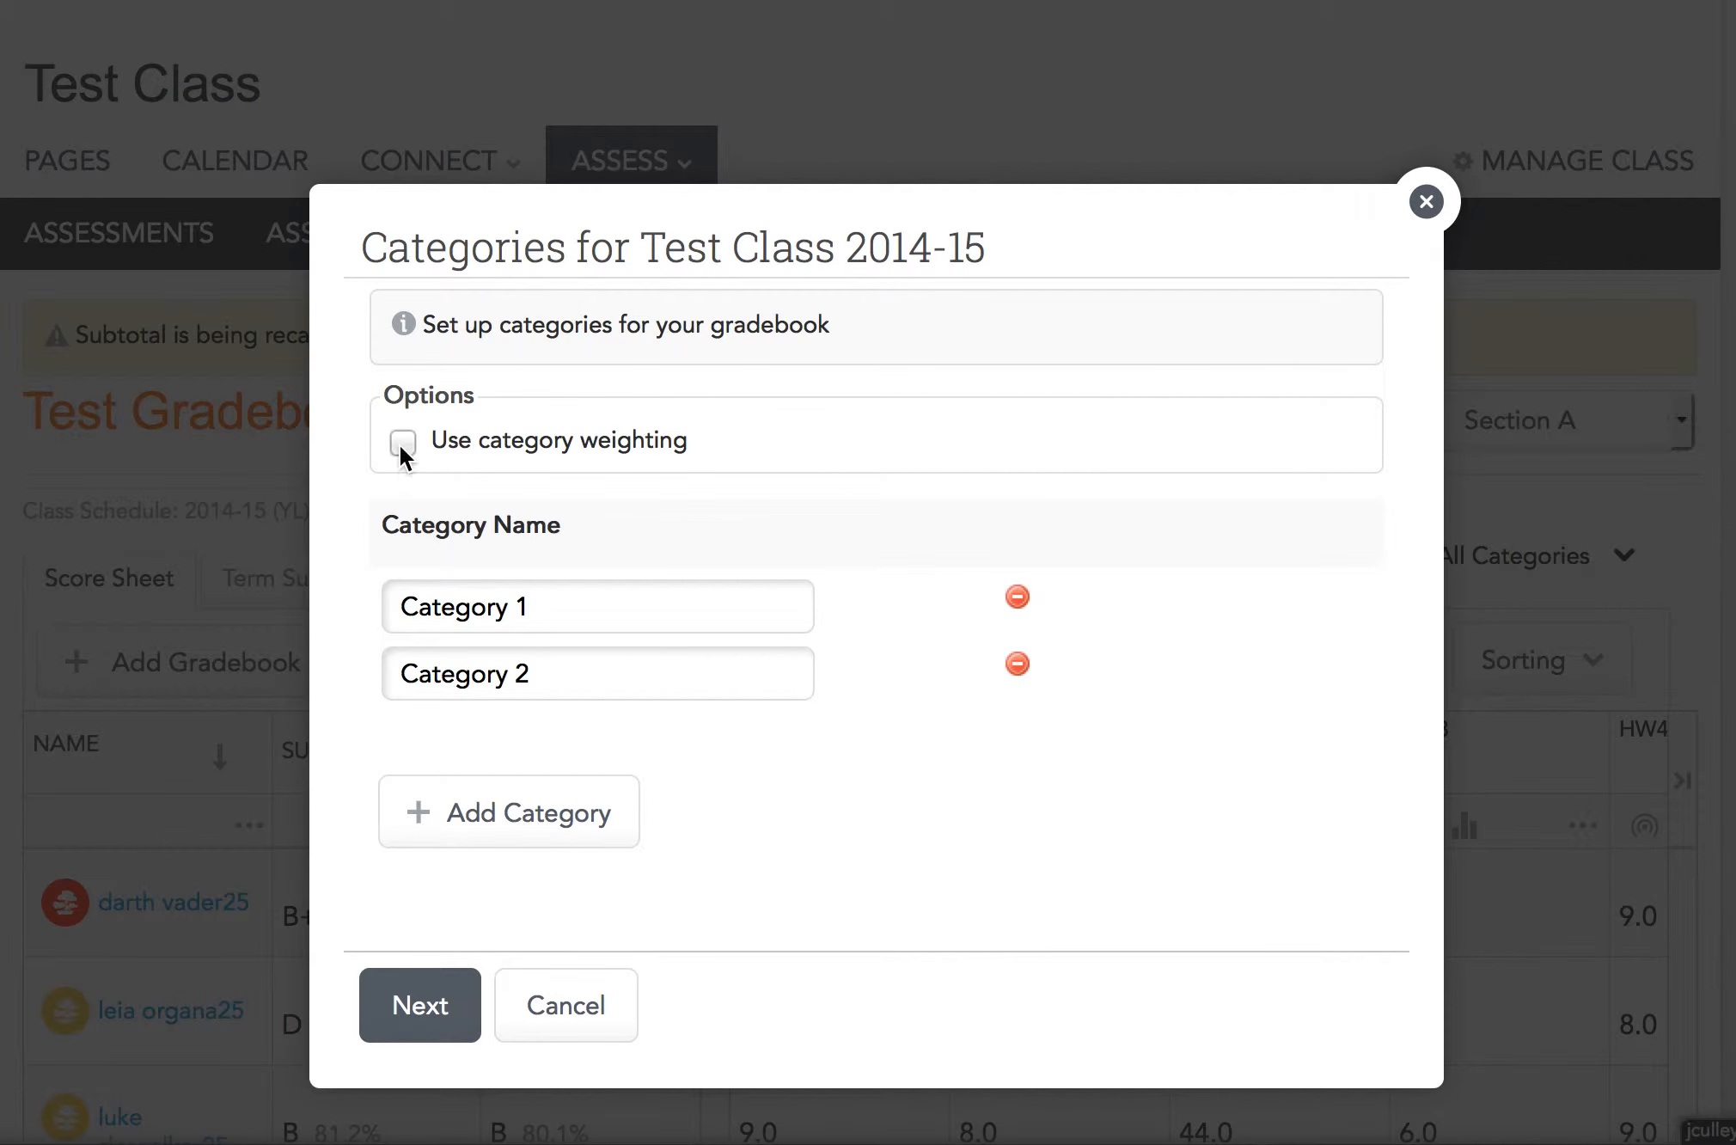
Enable category weighting and rename the two gradebook categories as HW and Test
left_click(402, 441)
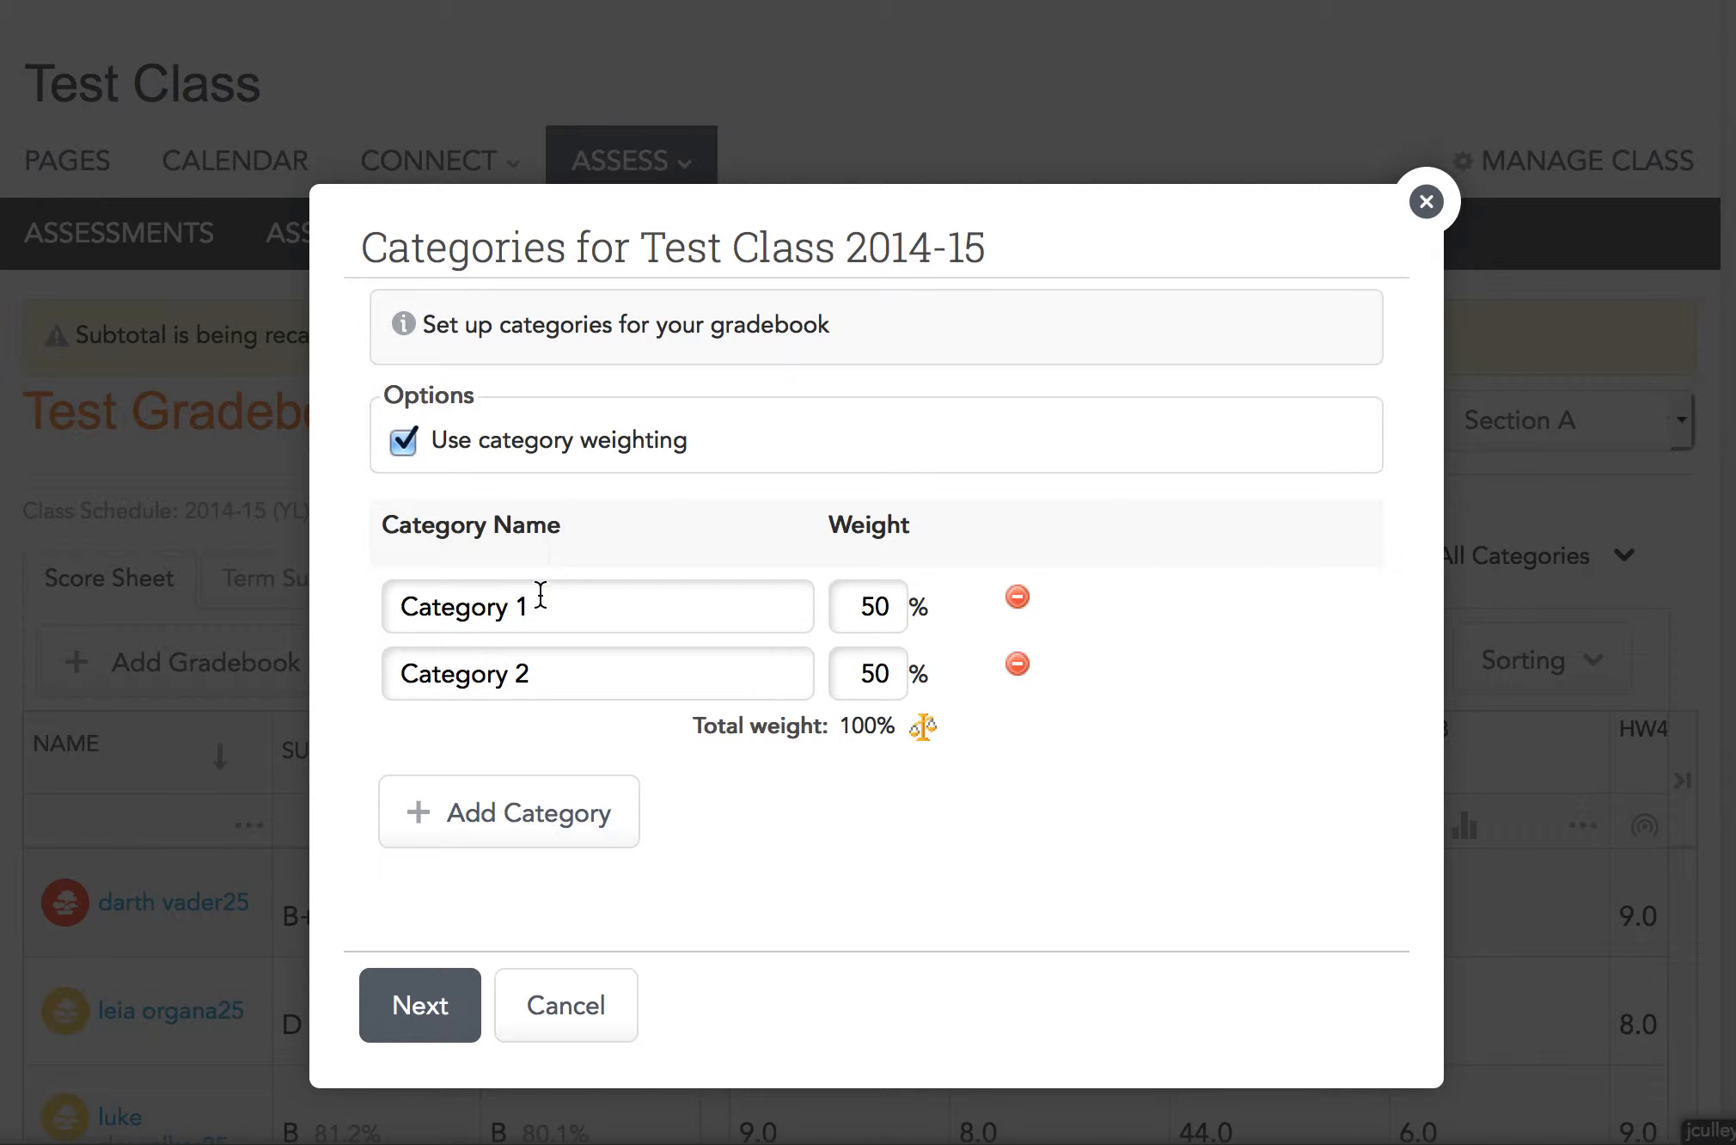
left_click_drag(537, 606, 341, 605)
type("HW")
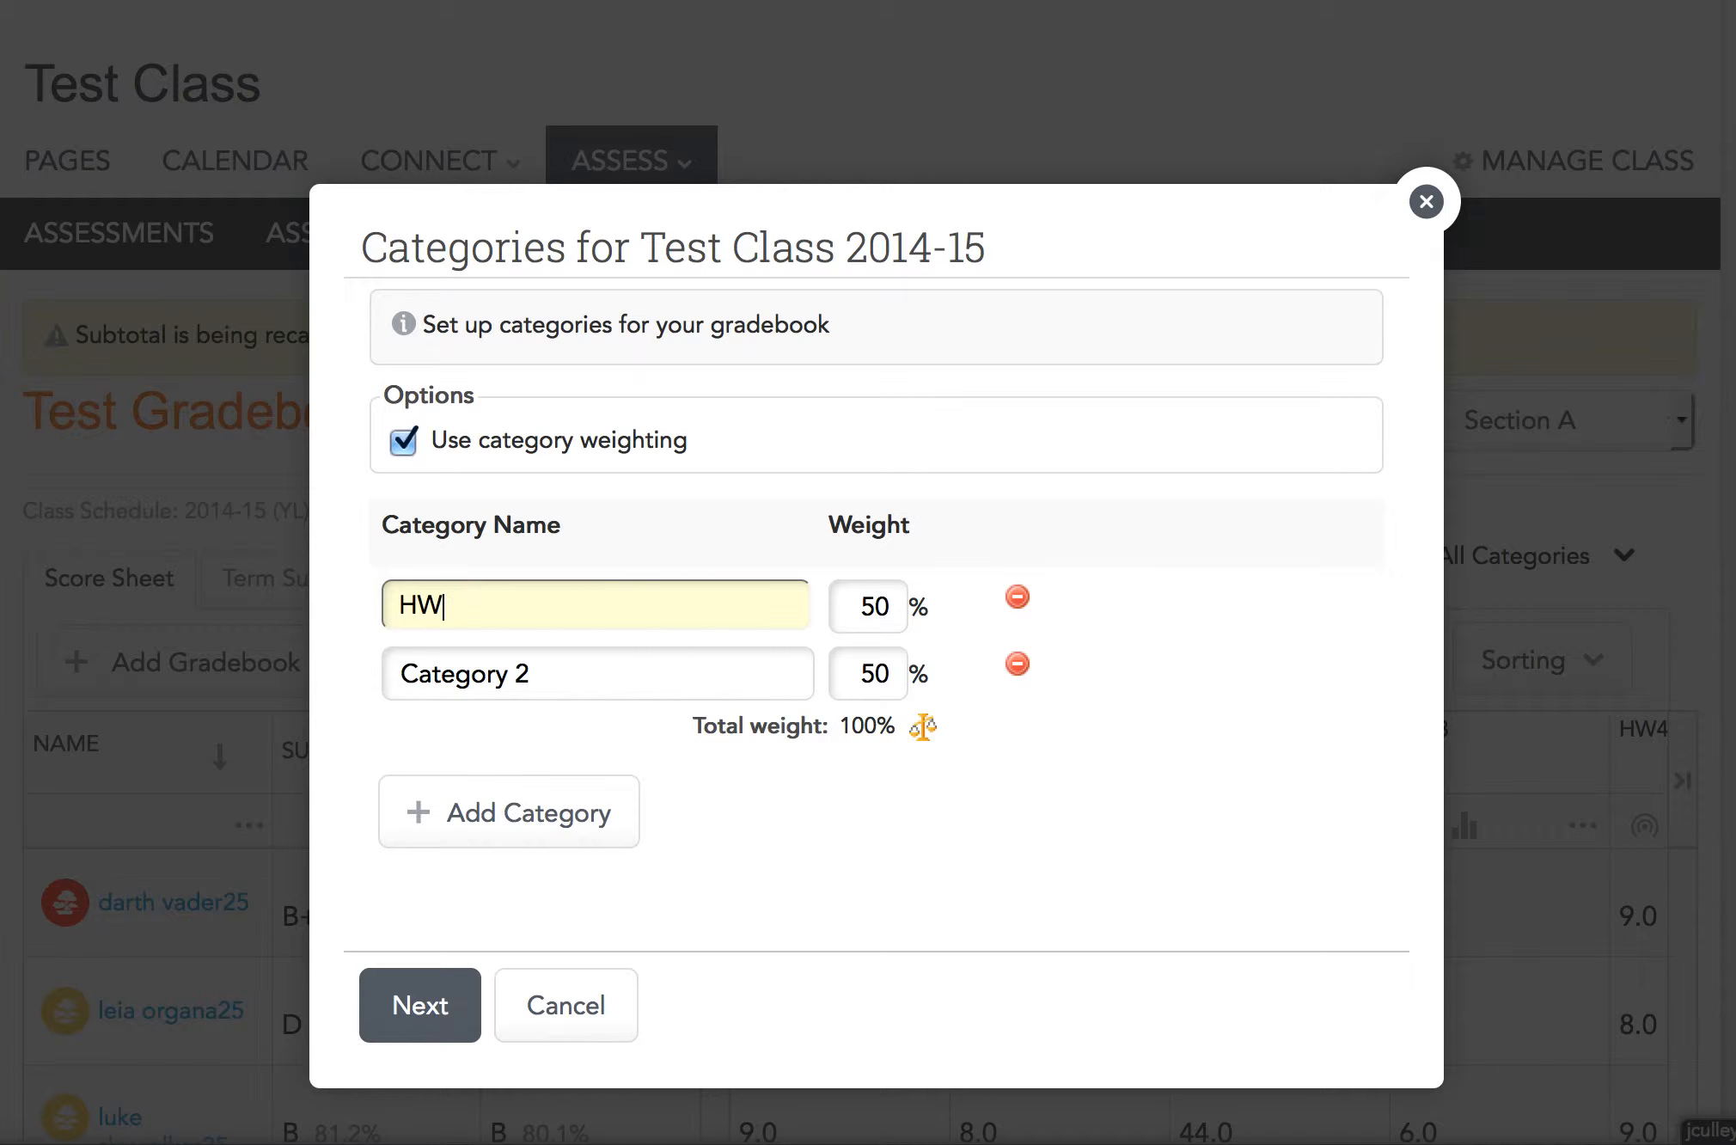
left_click_drag(578, 679, 238, 495)
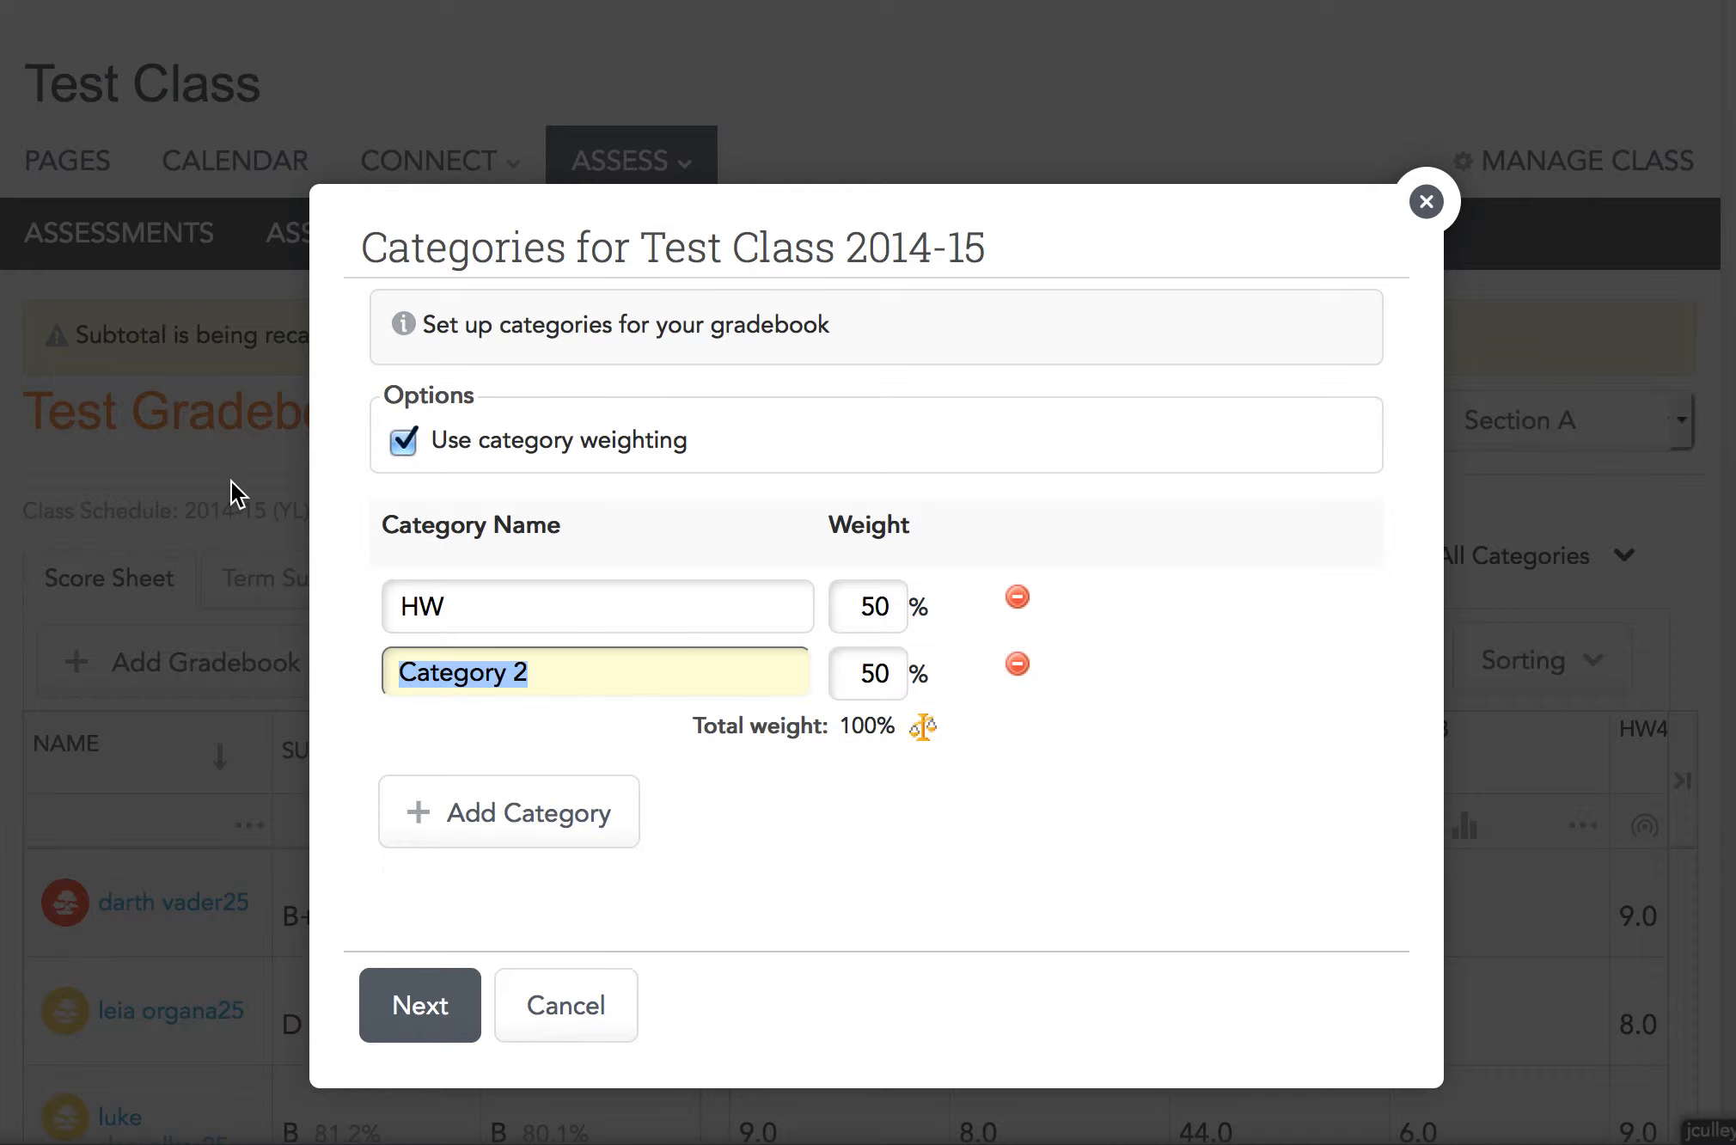
type("Test")
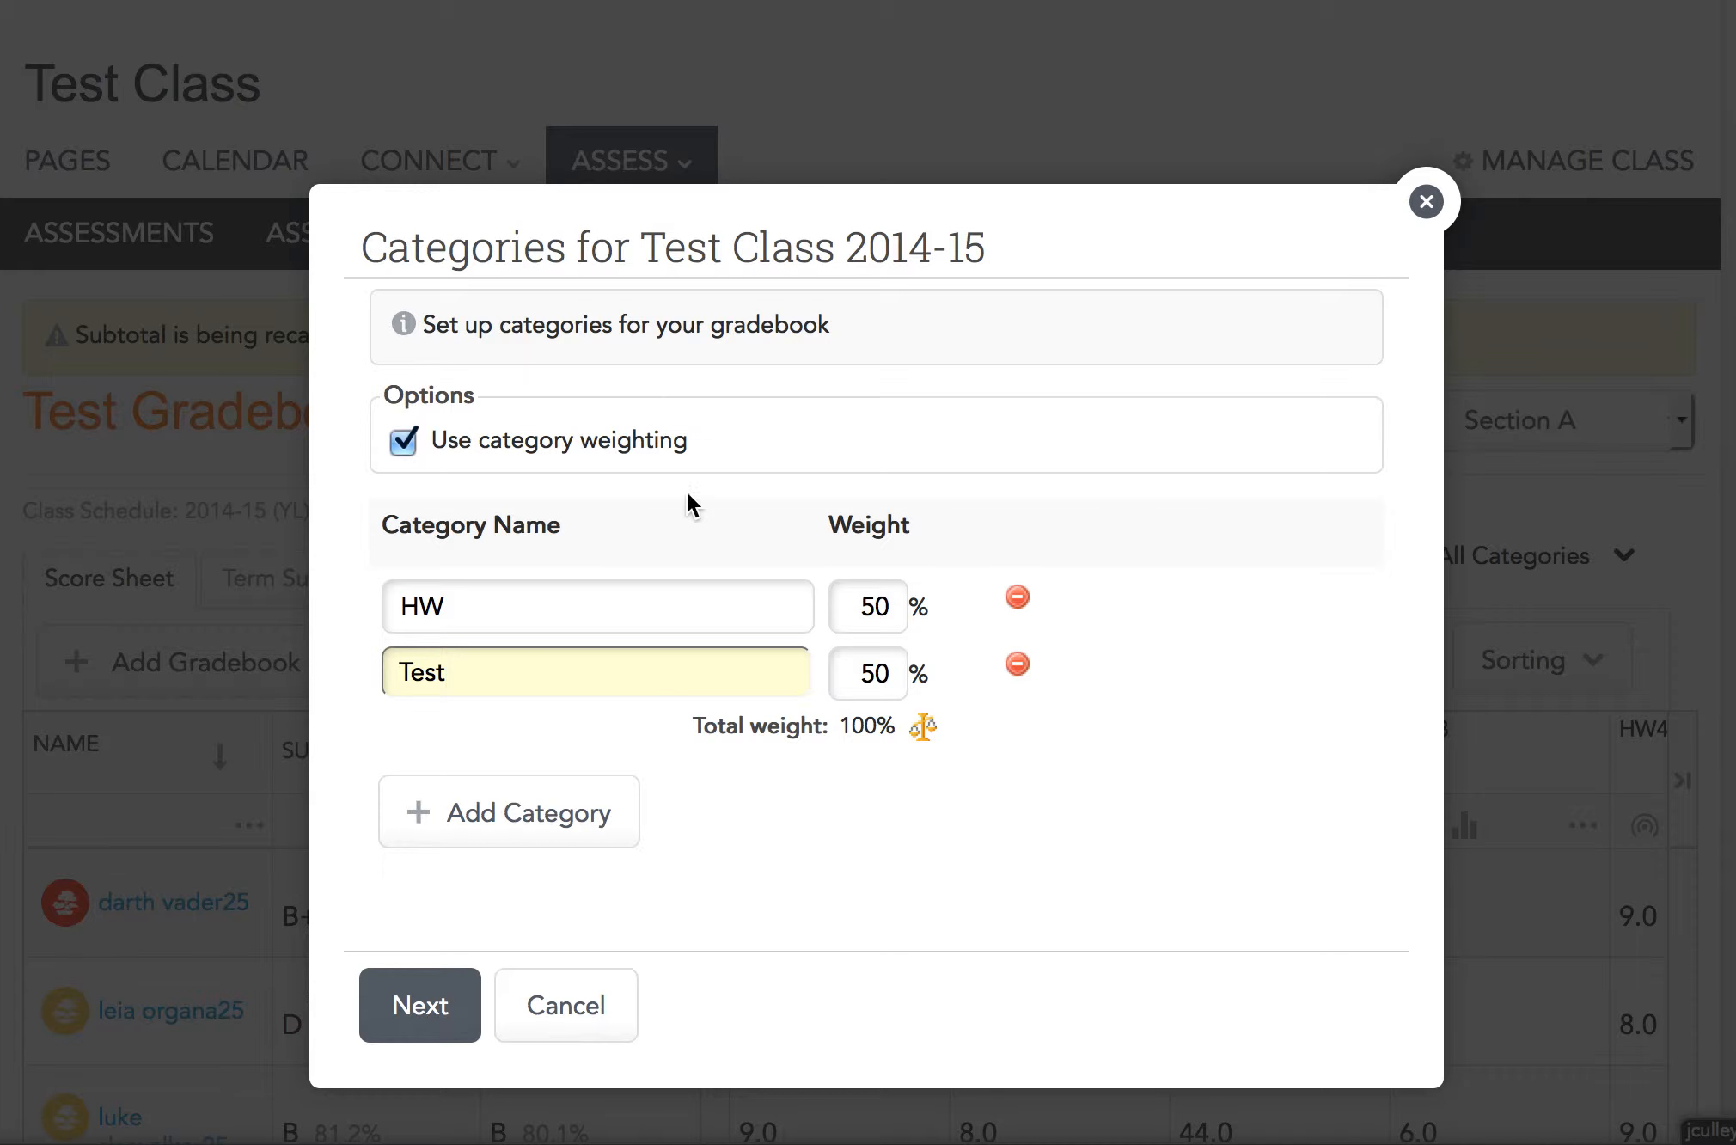
Set the HW category's weight to 70%
left_click(871, 603)
key("BackSpace")
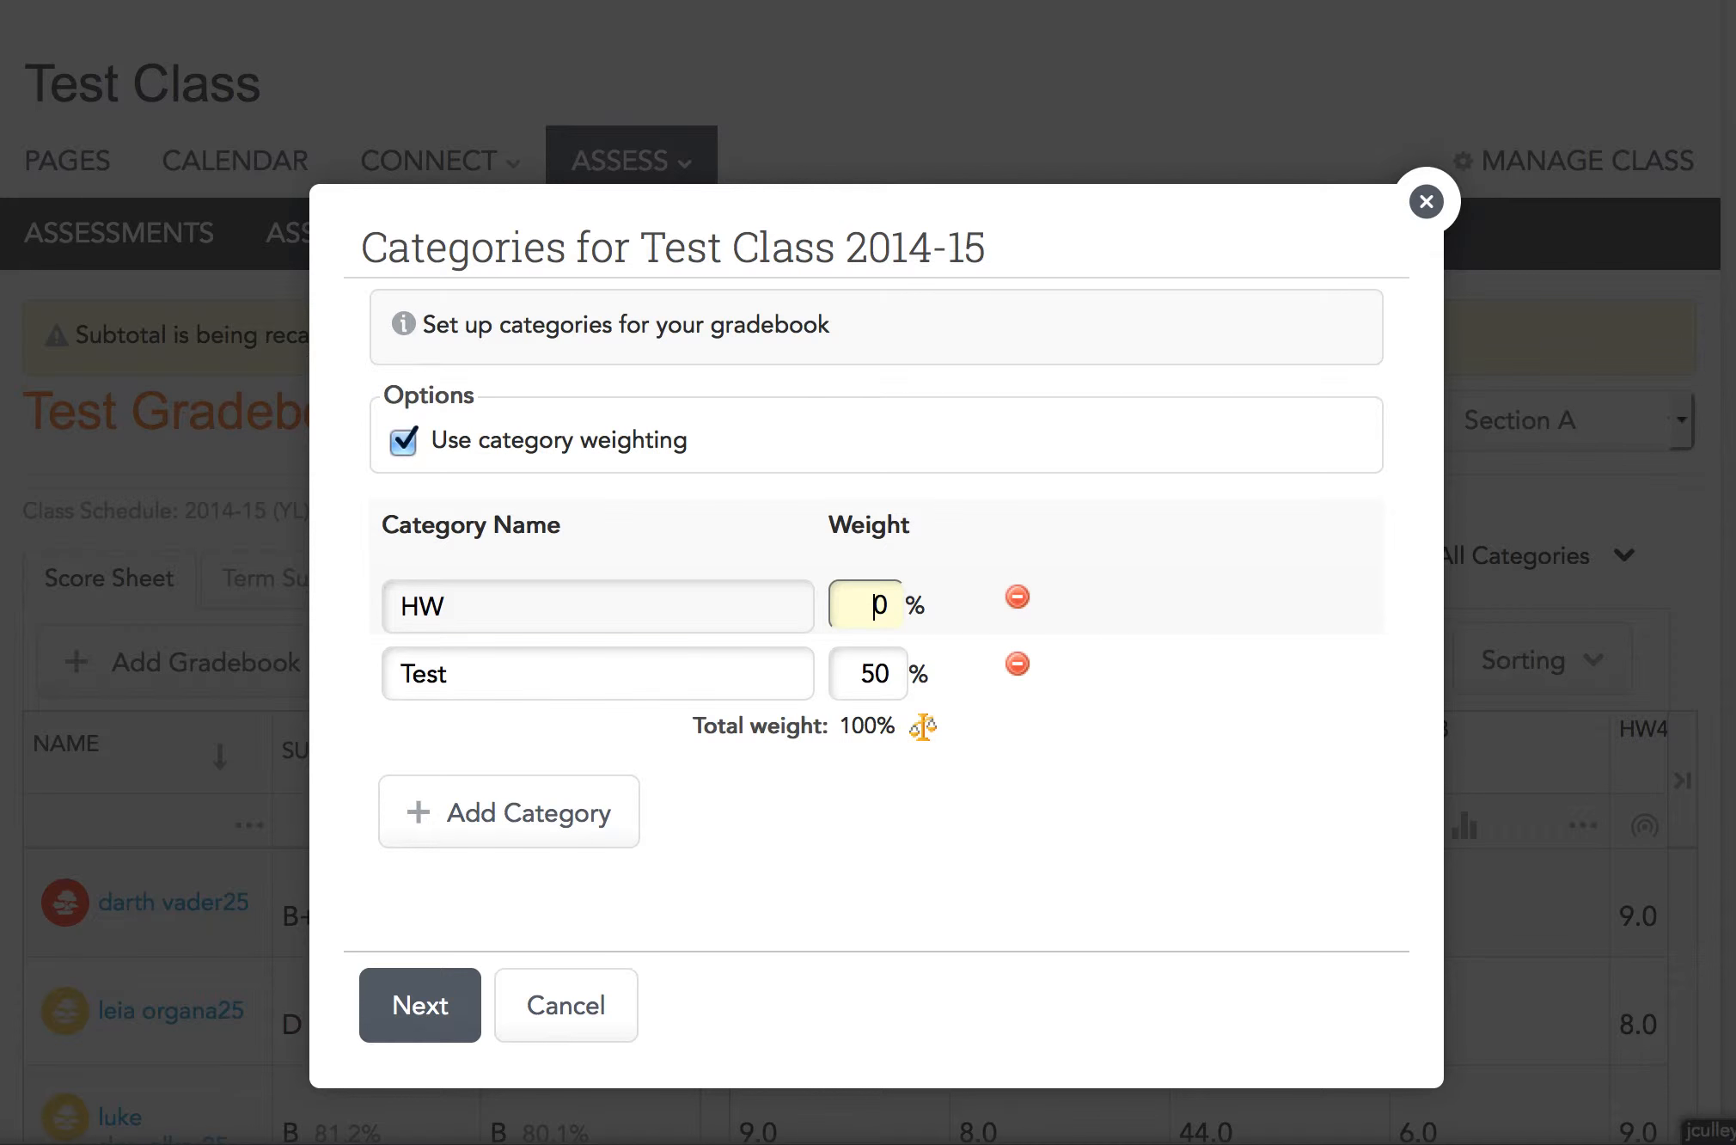
type("7")
key("Tab")
left_click(839, 735)
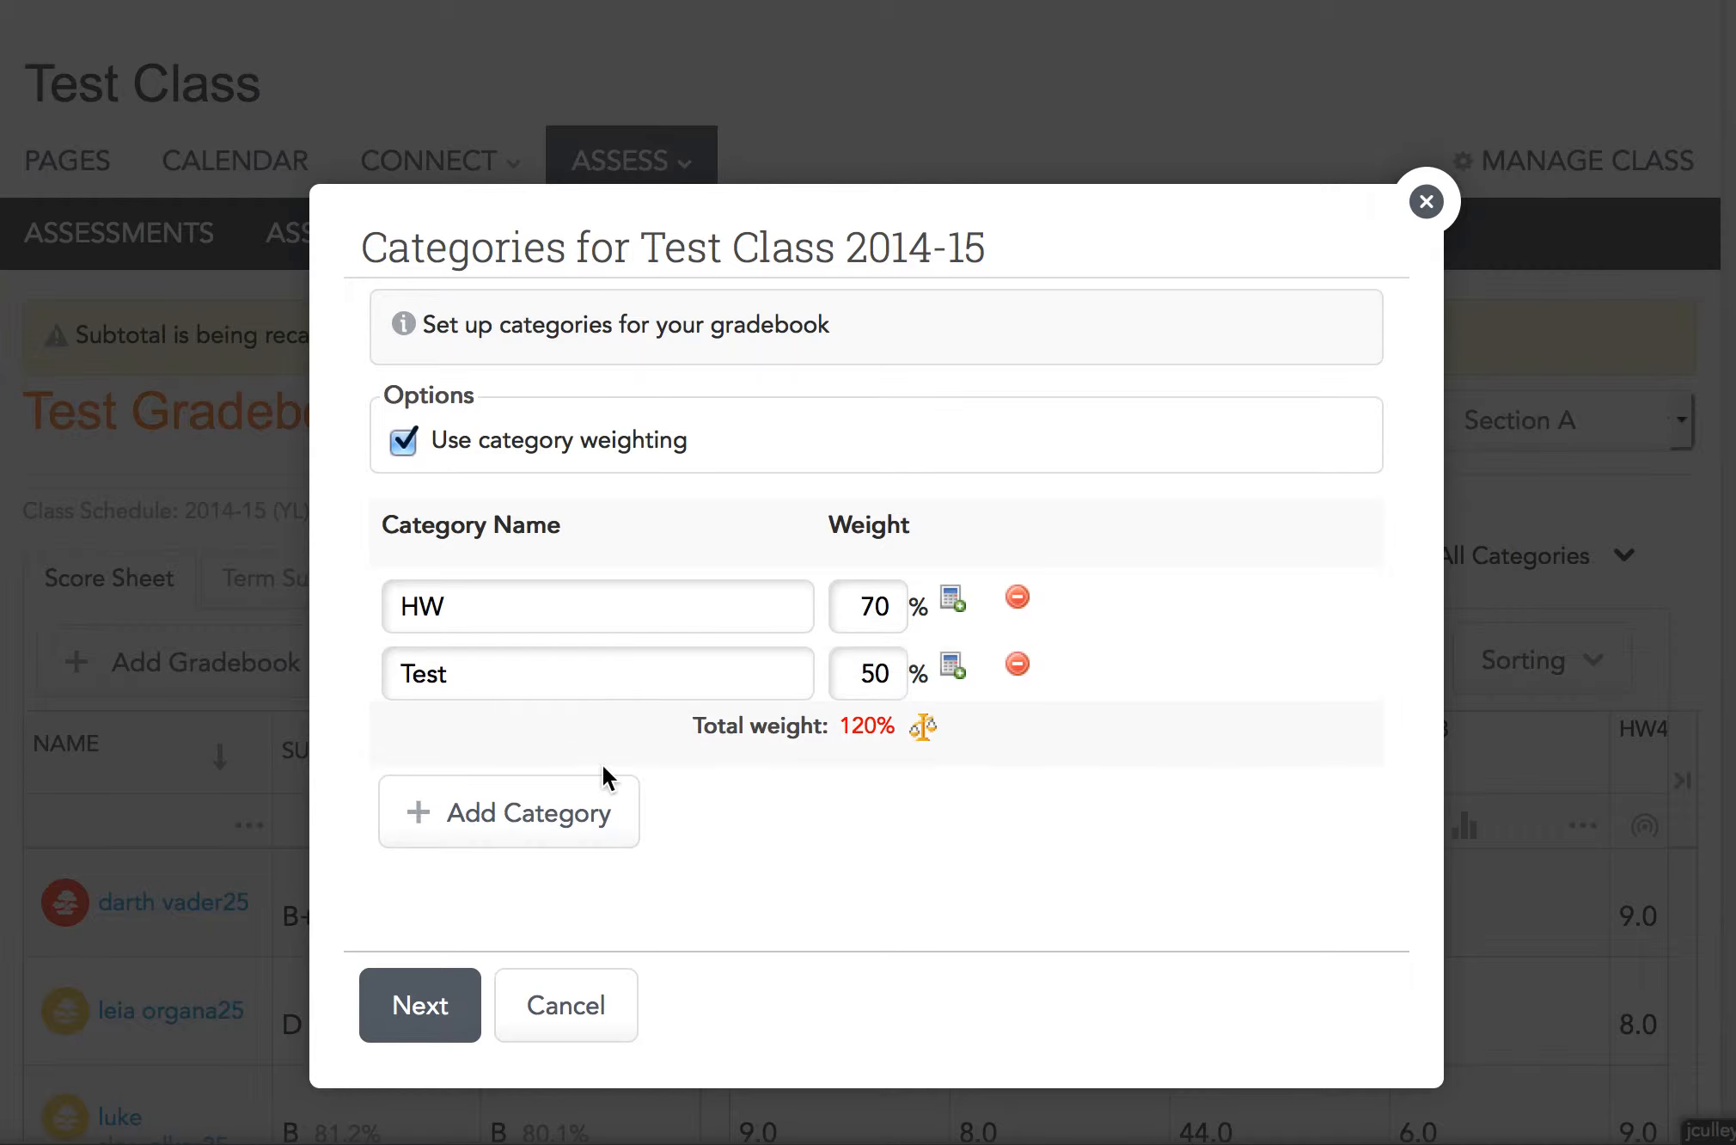
Add a third gradebook category named Participation with a weight of 15%
left_click(549, 832)
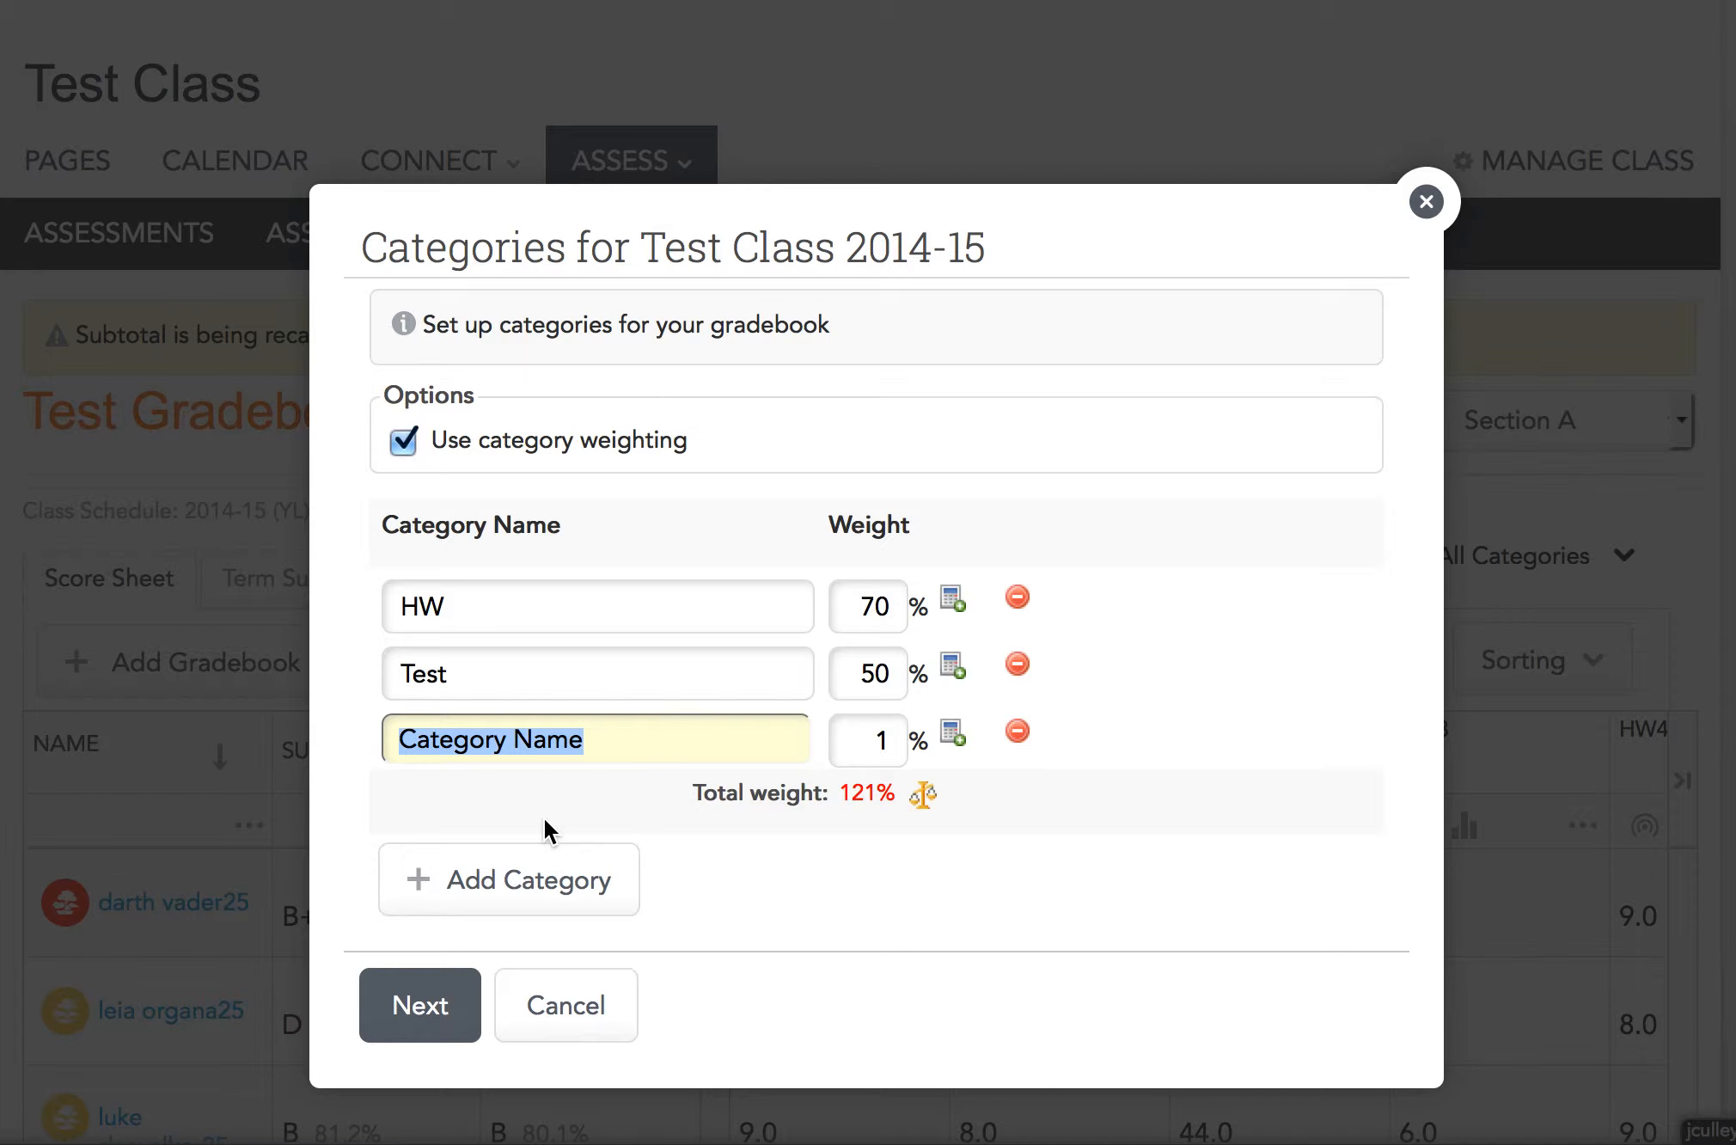
type("Parti")
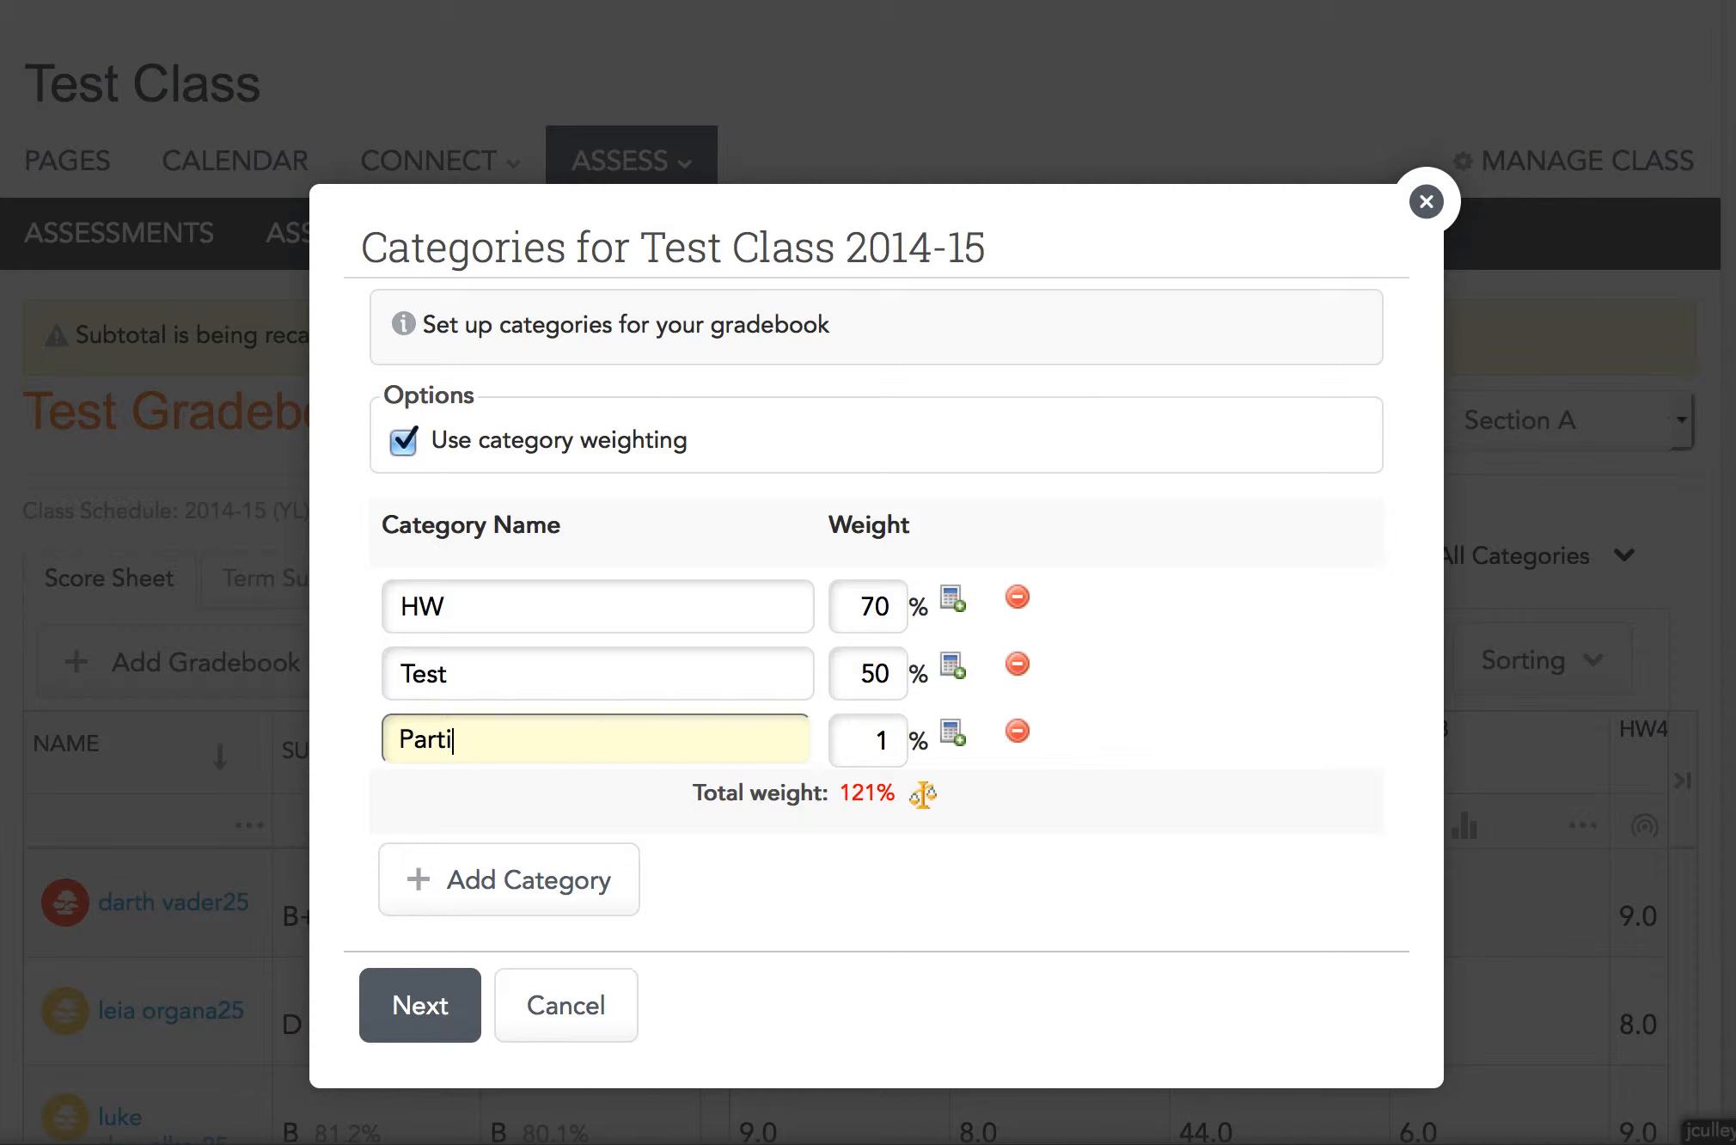
type("cipation")
left_click(893, 752)
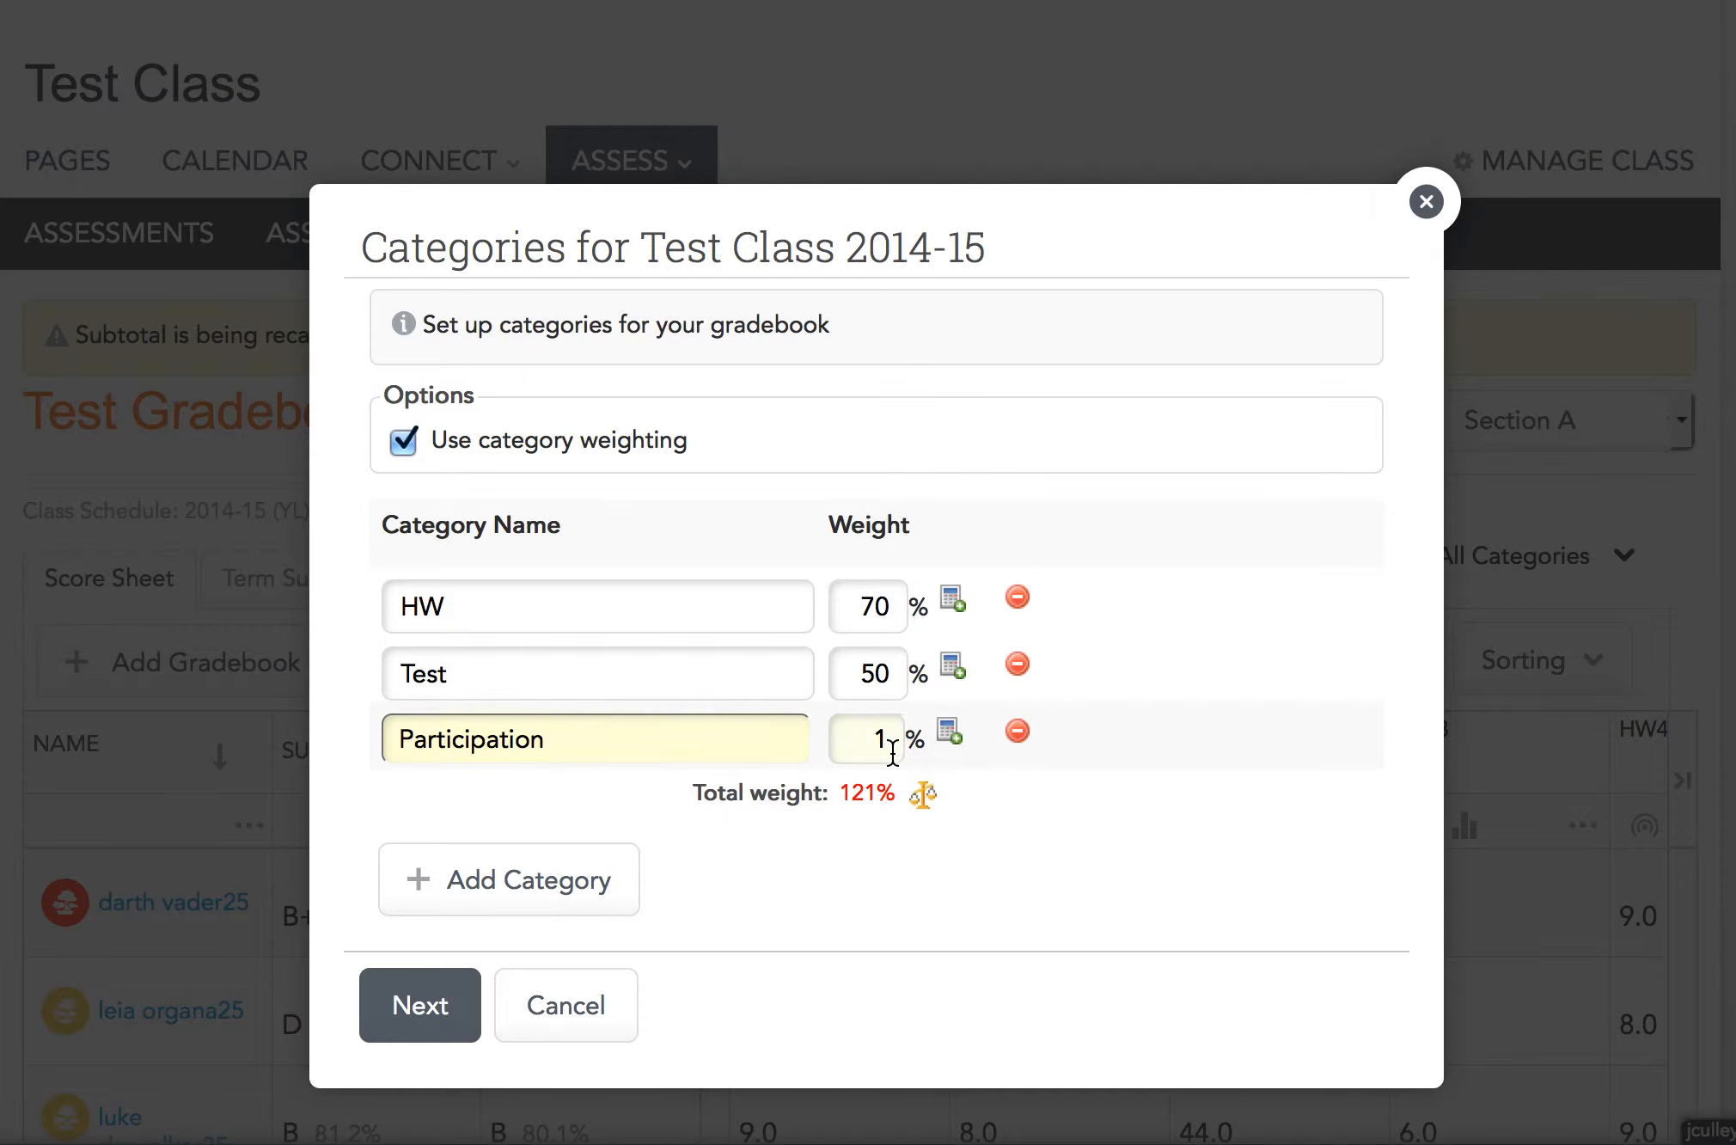
type("15")
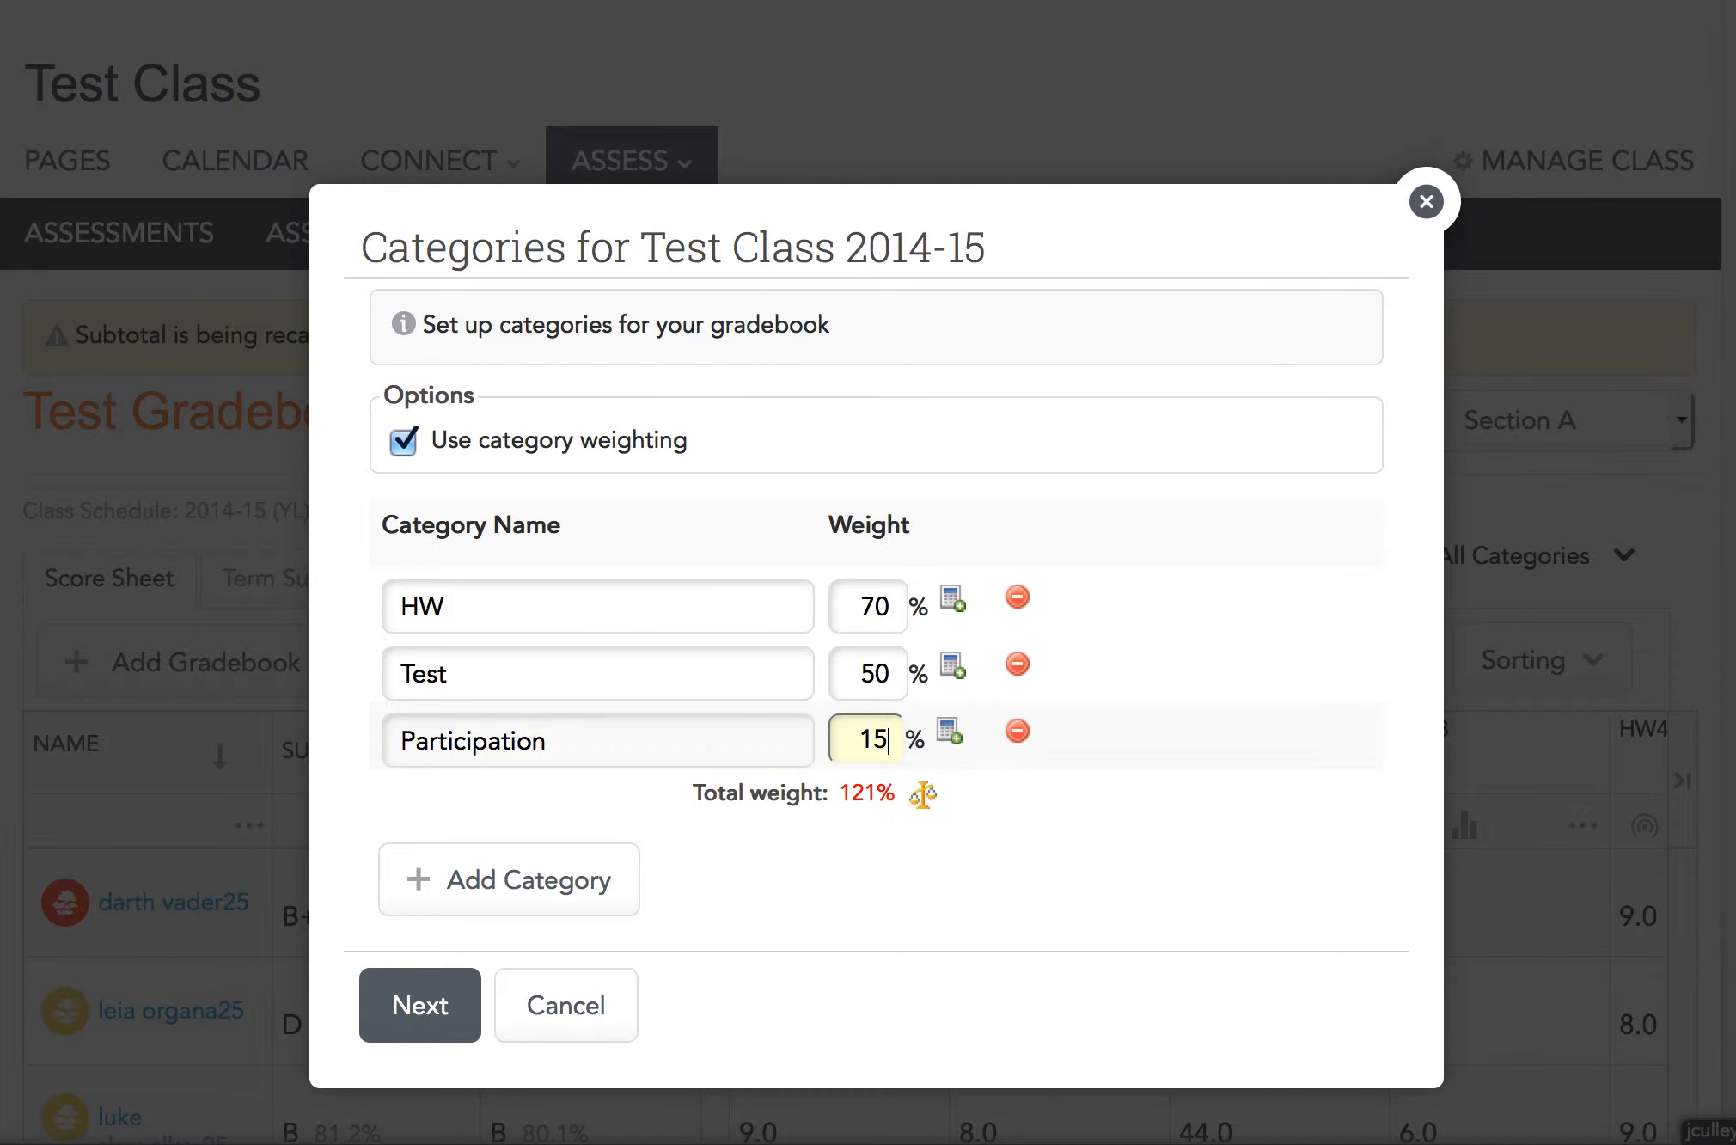
left_click(1081, 868)
Set the HW category's weight to 60% and the Test category's weight to 30%
left_click(883, 760)
left_click(875, 672)
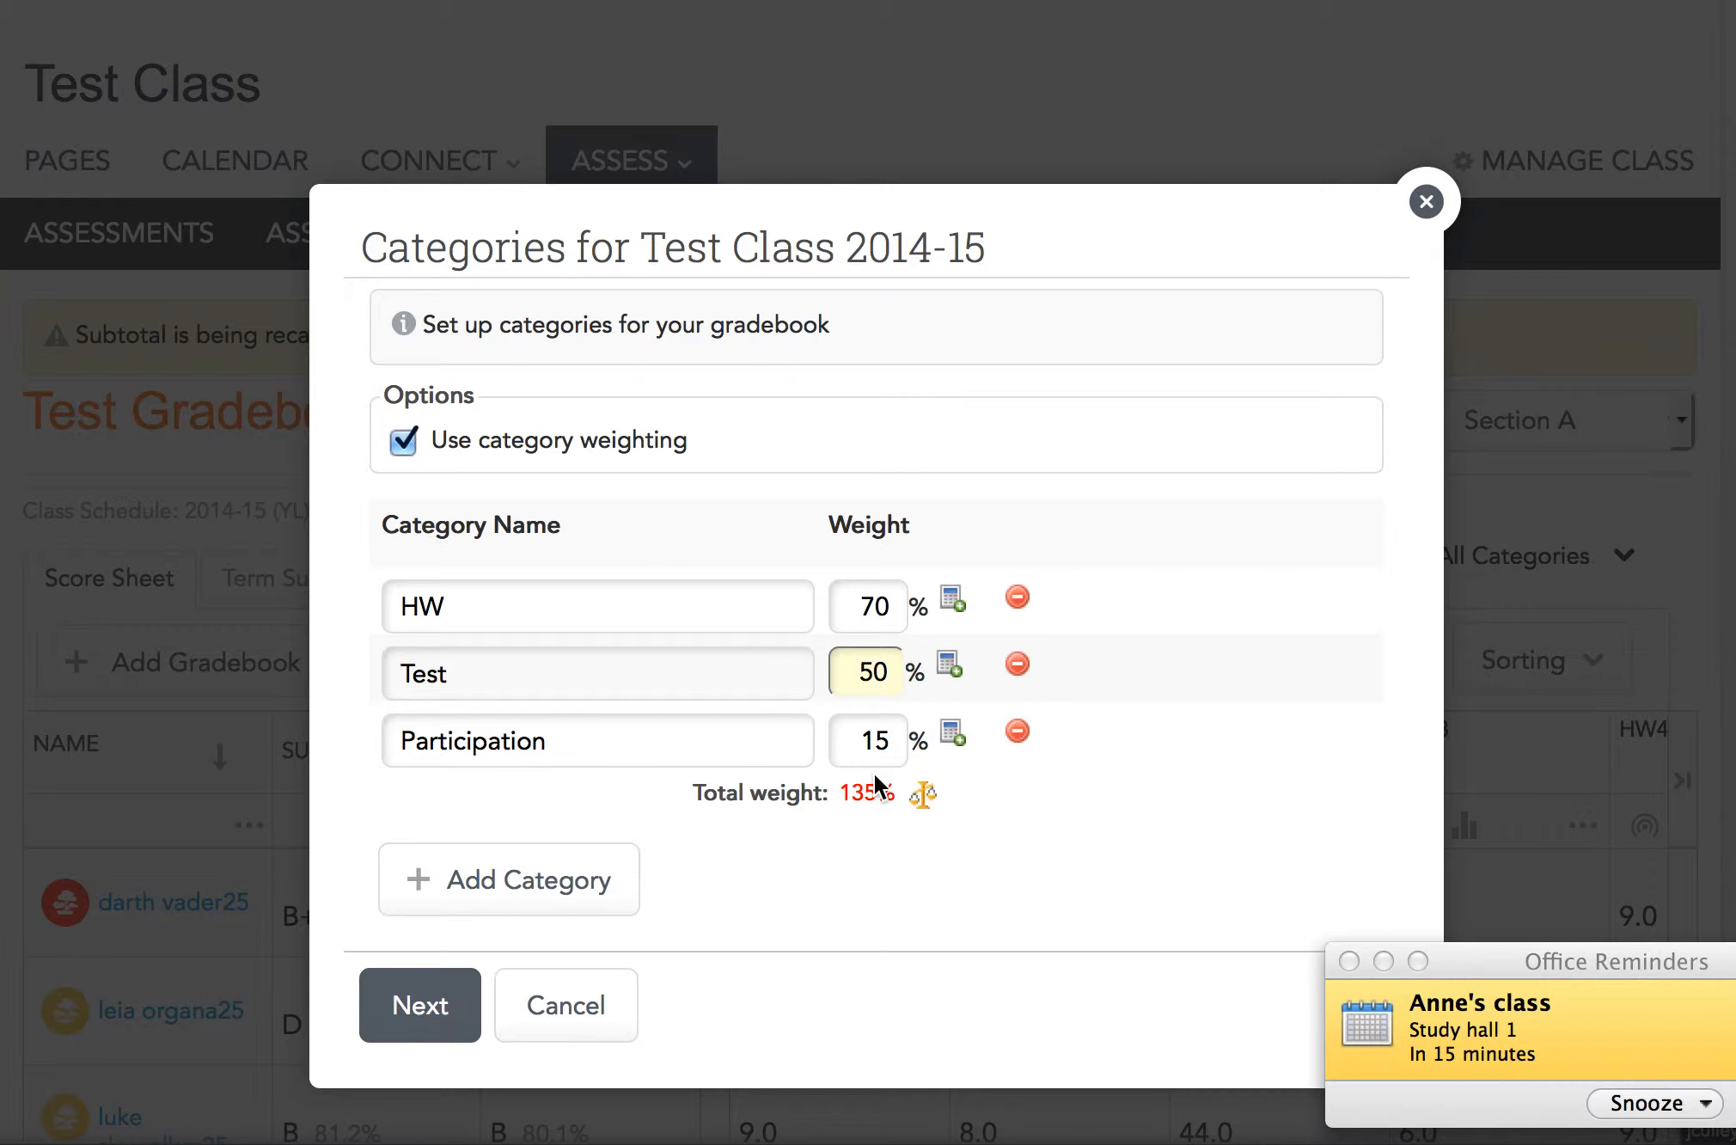
left_click(873, 602)
key("BackSpace")
type("6")
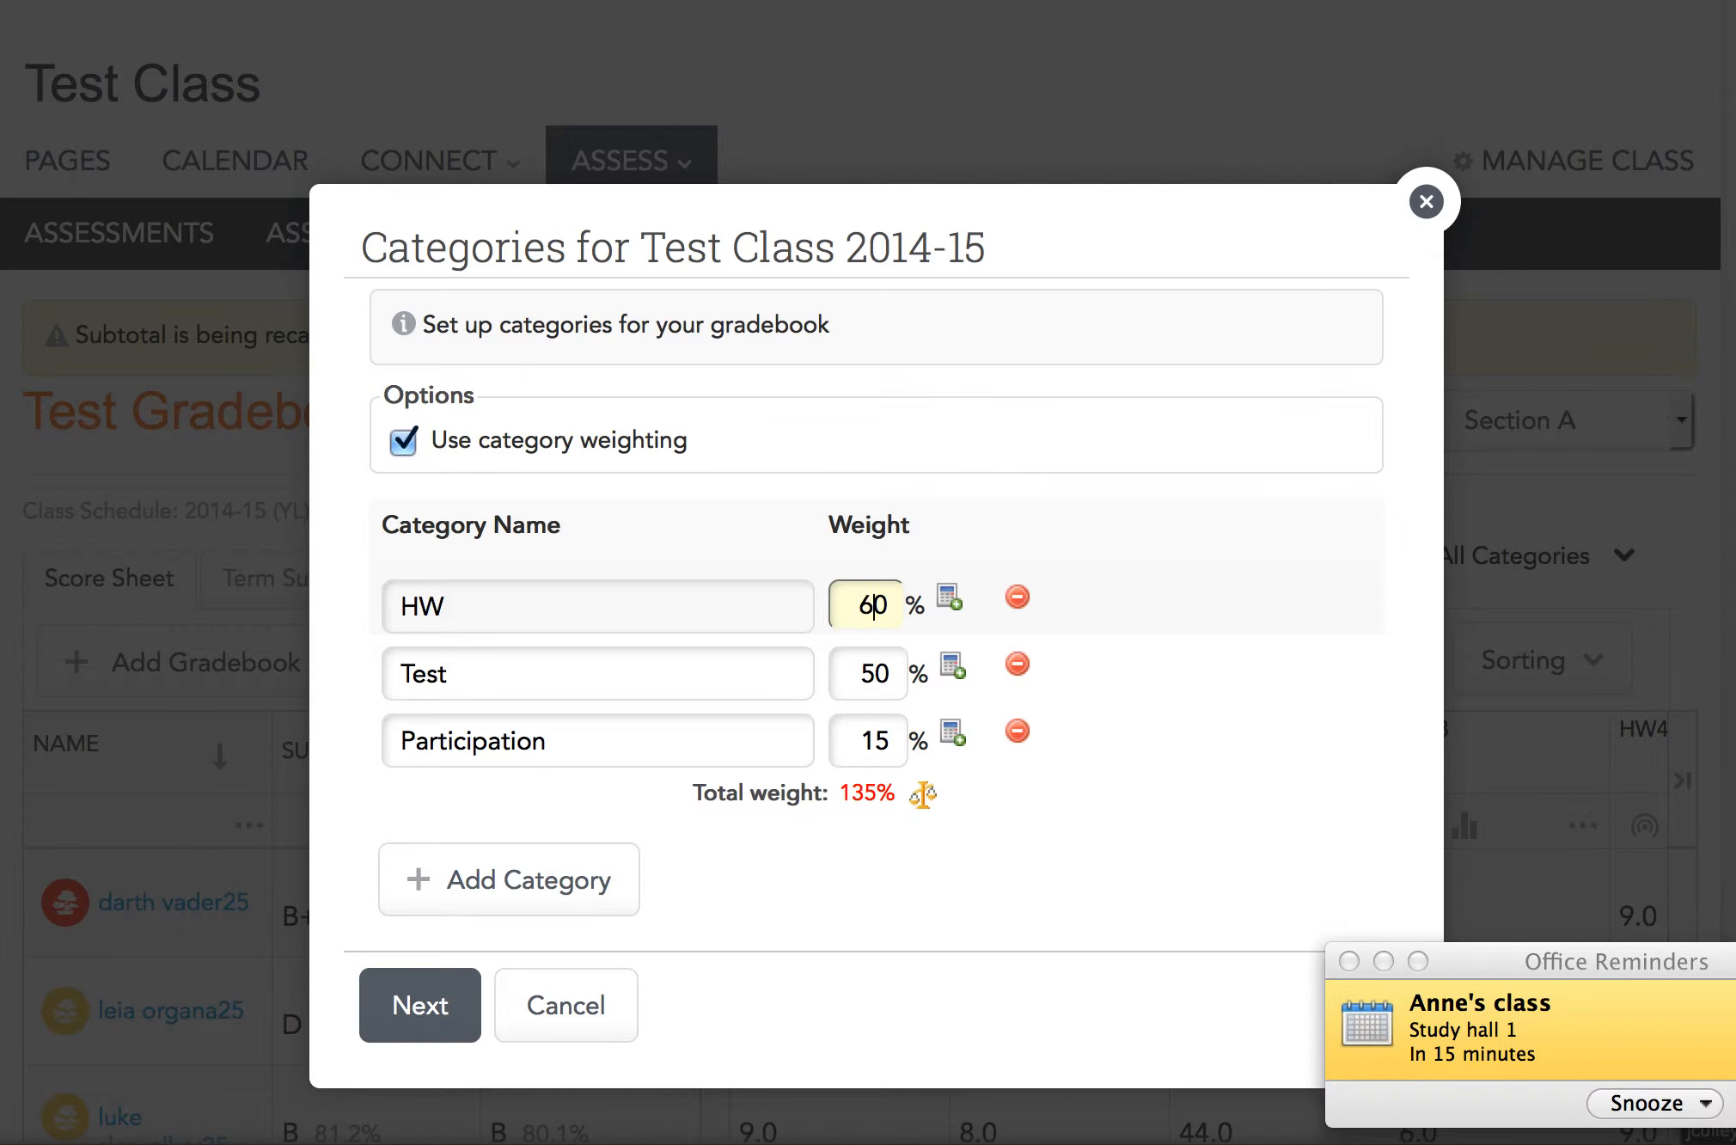
left_click(999, 816)
left_click(875, 675)
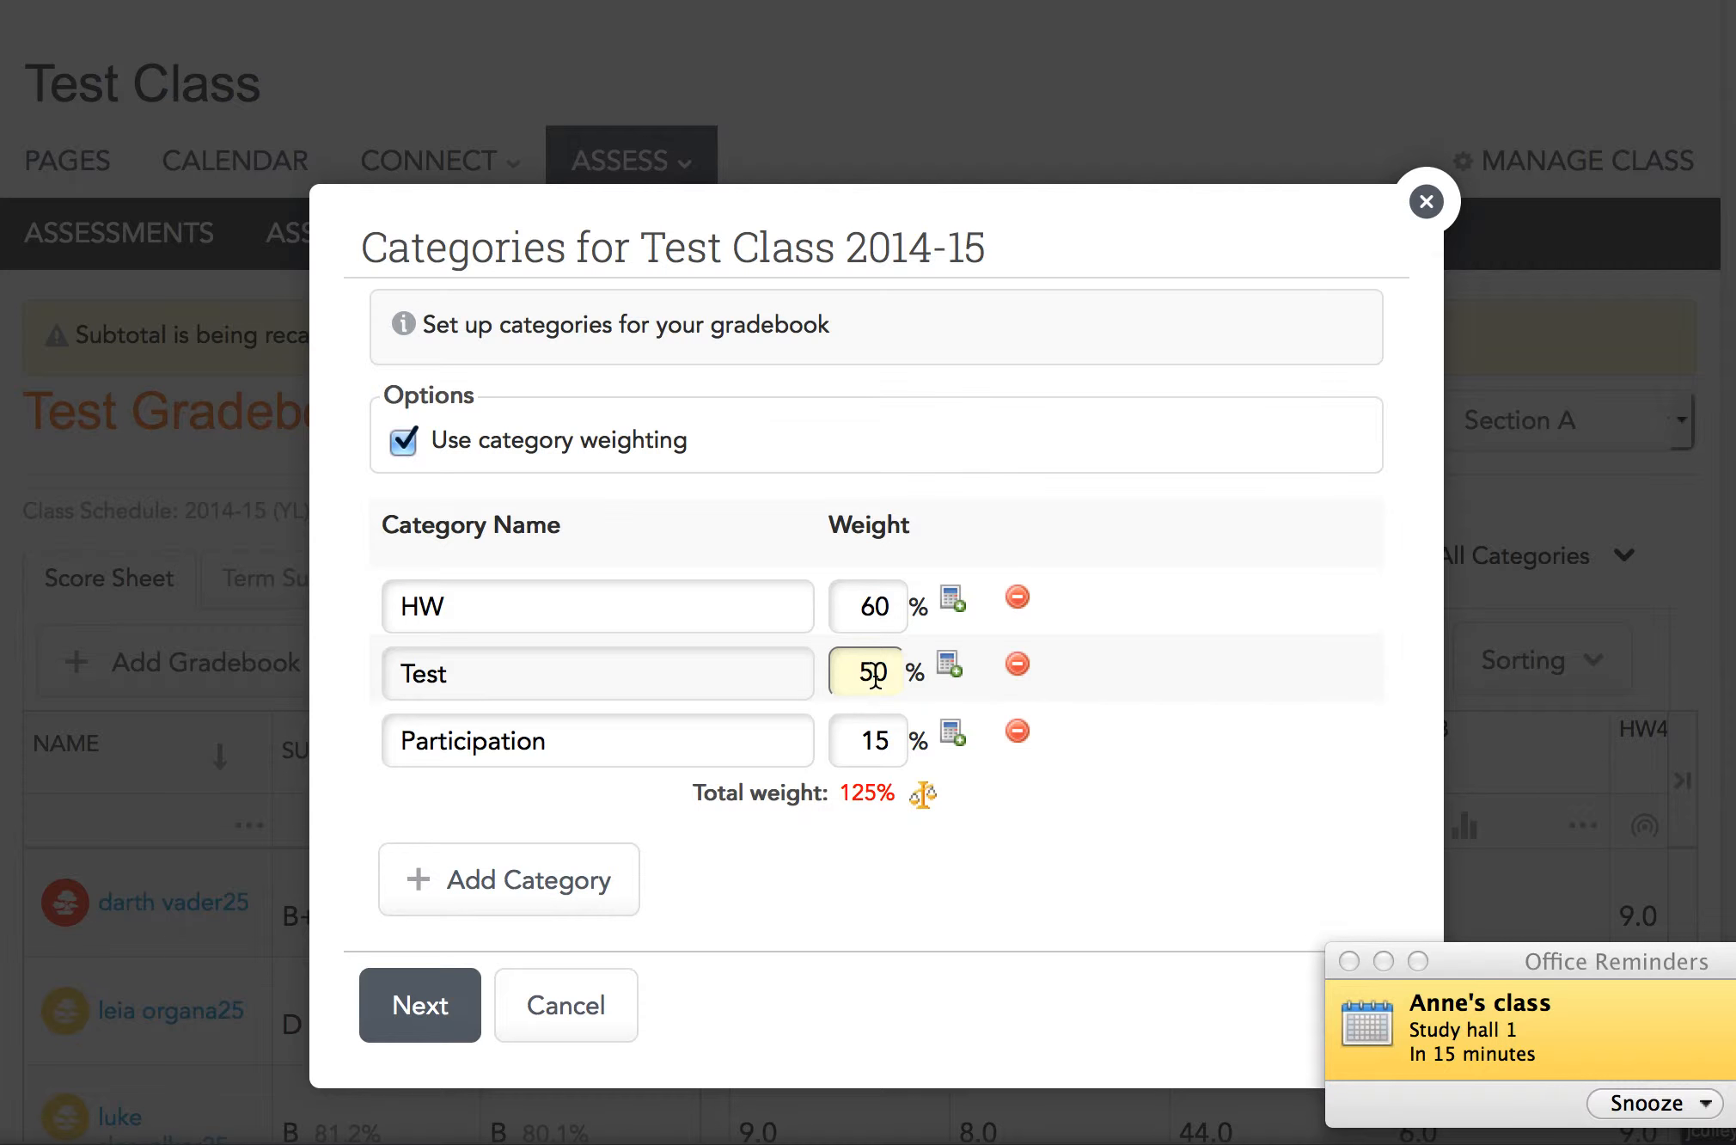
key("BackSpace")
type("3")
left_click(1023, 885)
Set the Participation category's weight to 10% and continue to the grading period weights
left_click(894, 741)
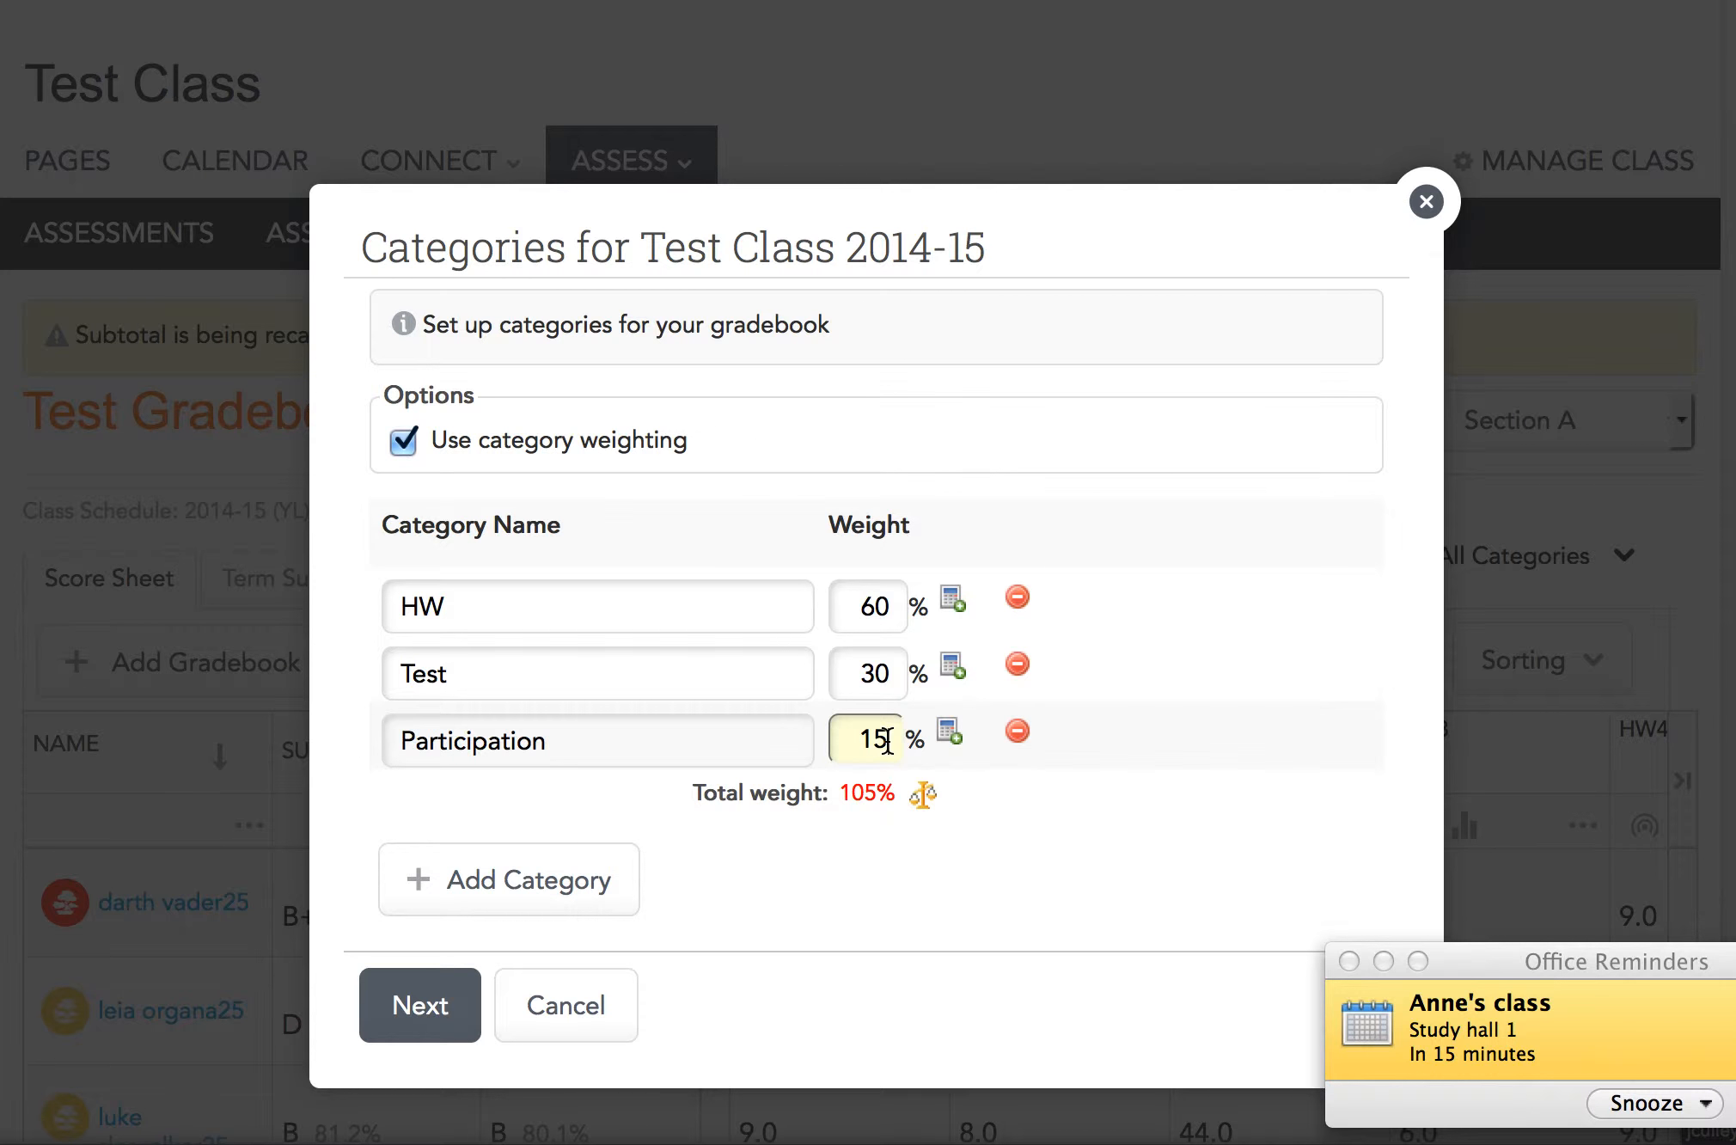
key("BackSpace")
type("0")
left_click(1035, 881)
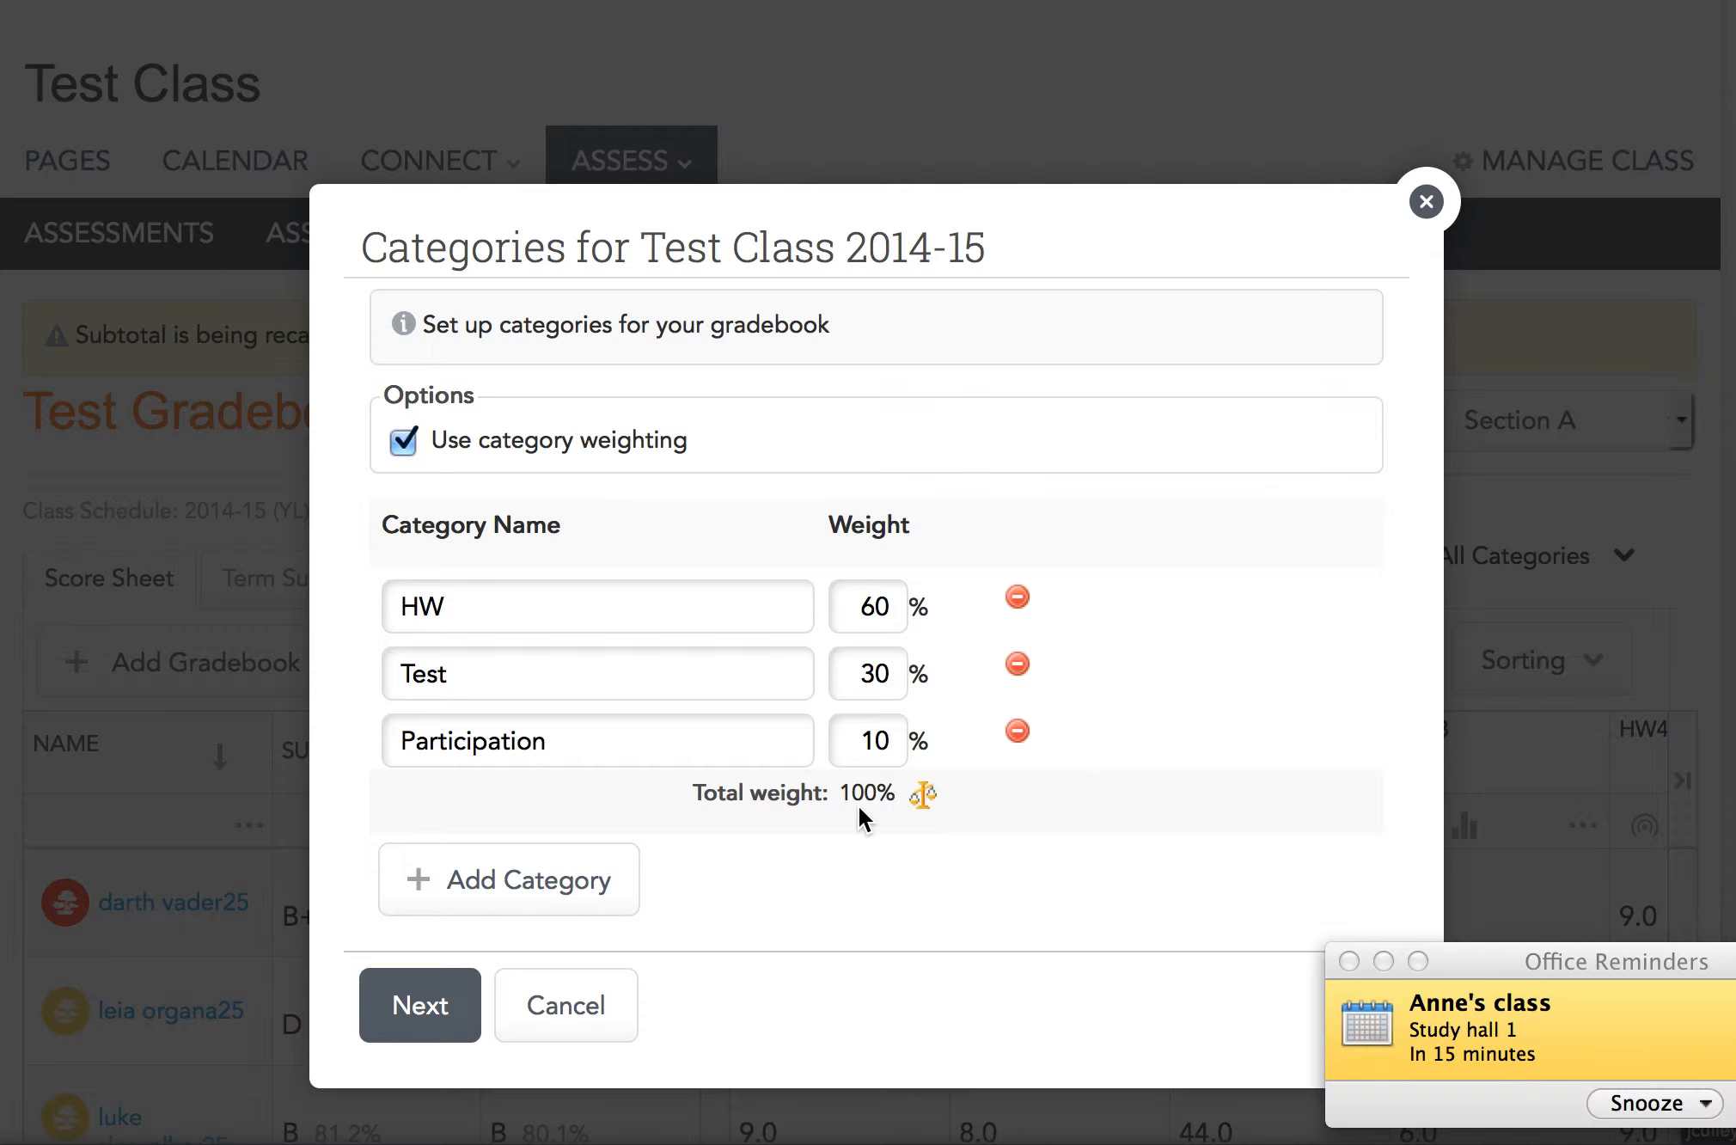
left_click(1735, 1103)
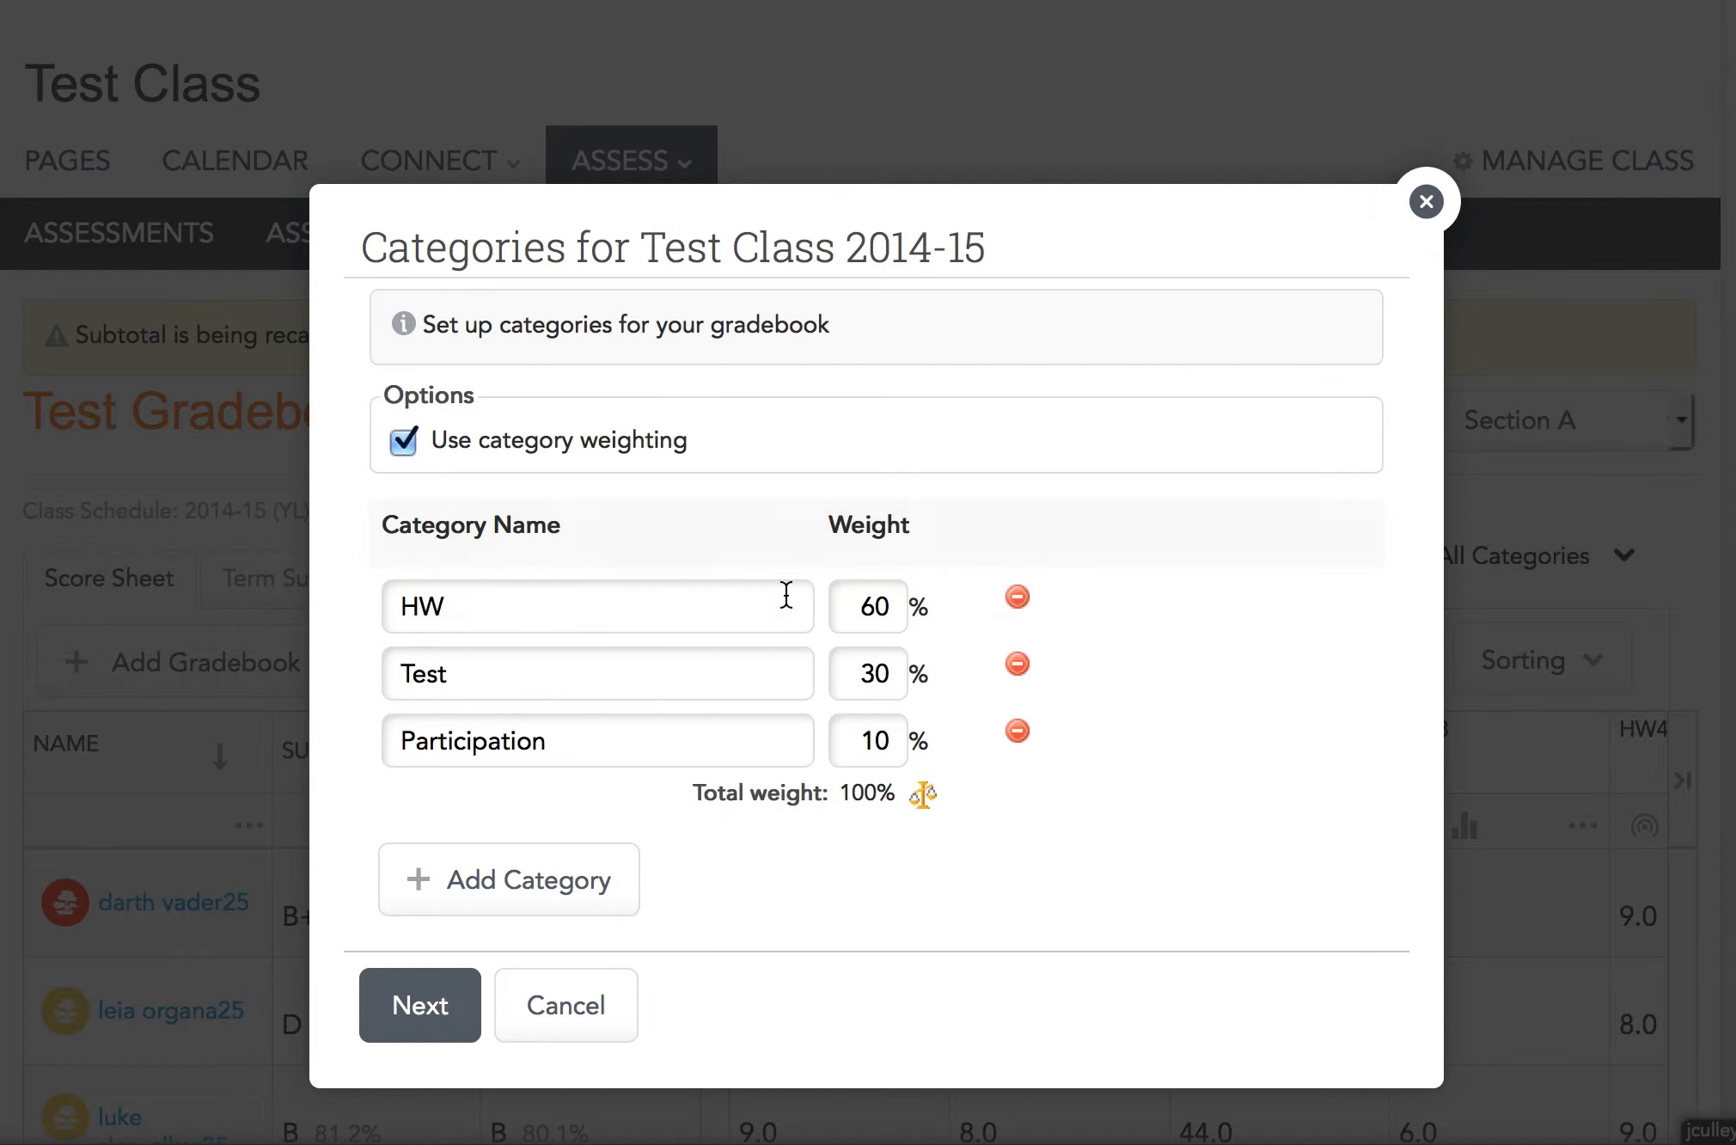
scroll(741, 828, "down", 2)
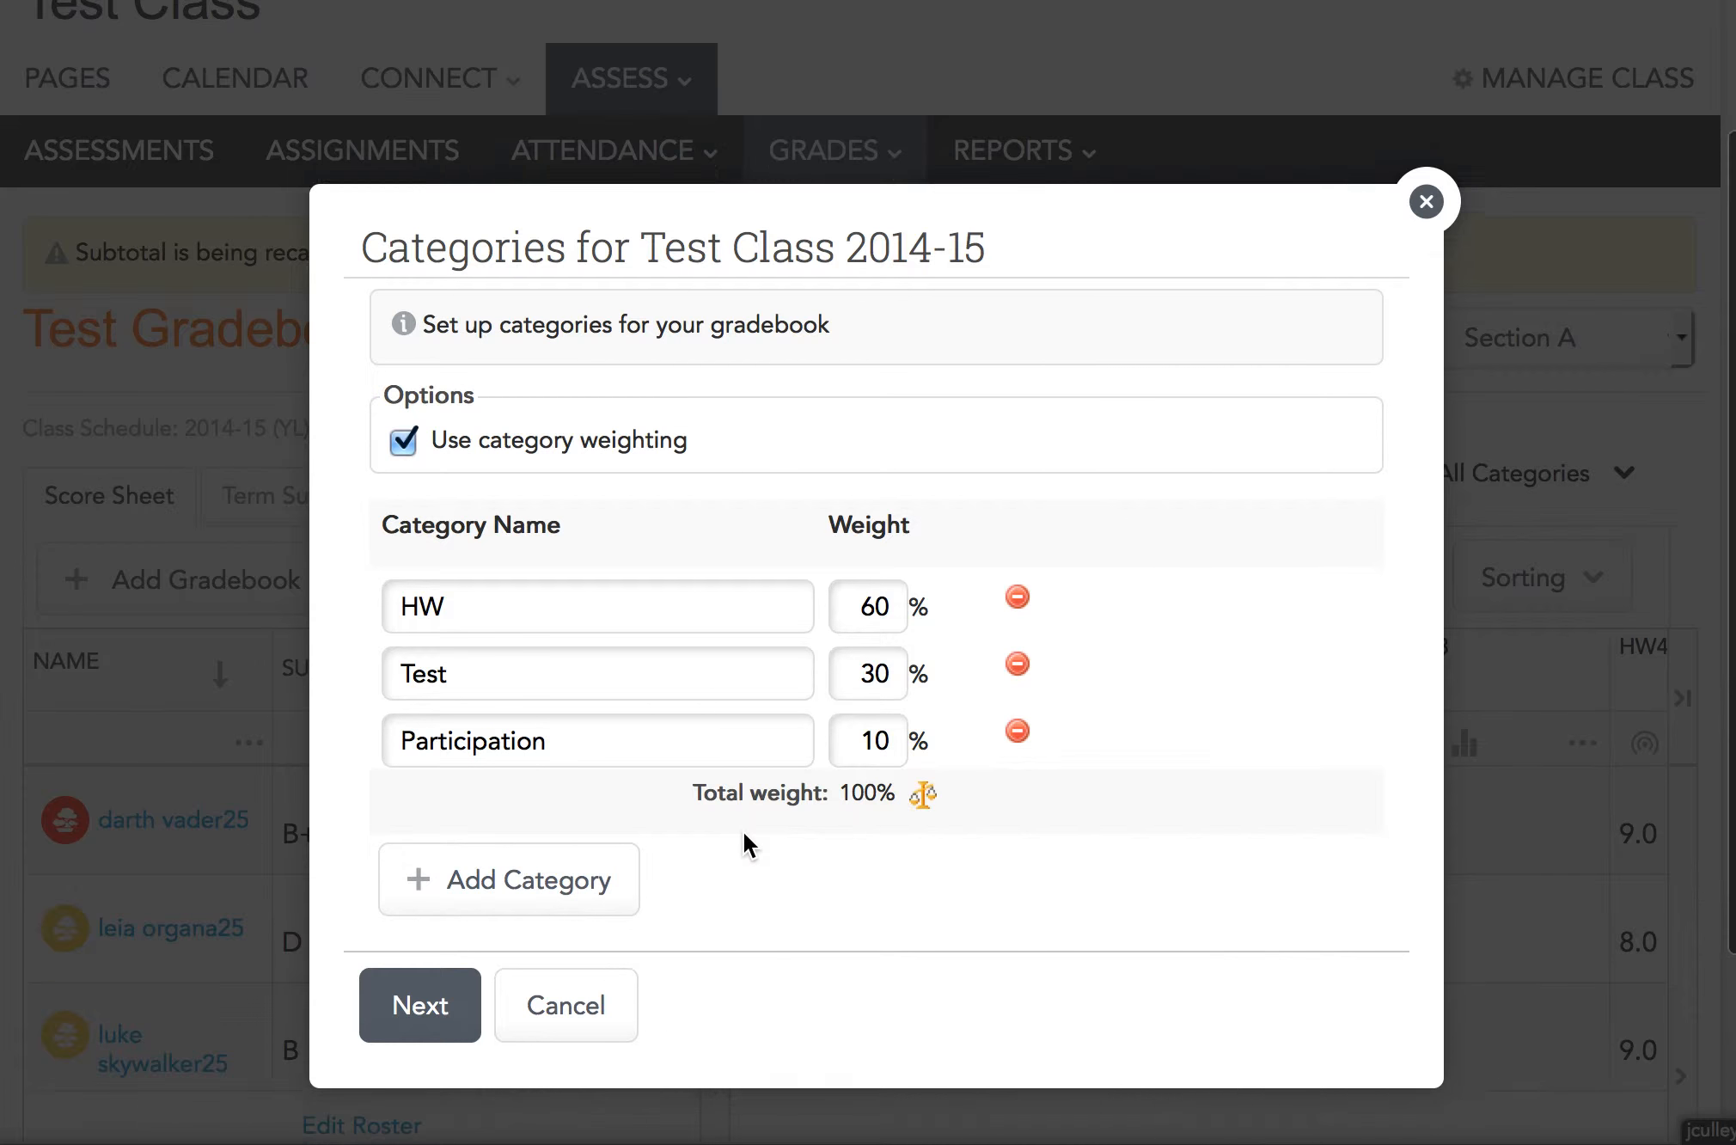
left_click(403, 1007)
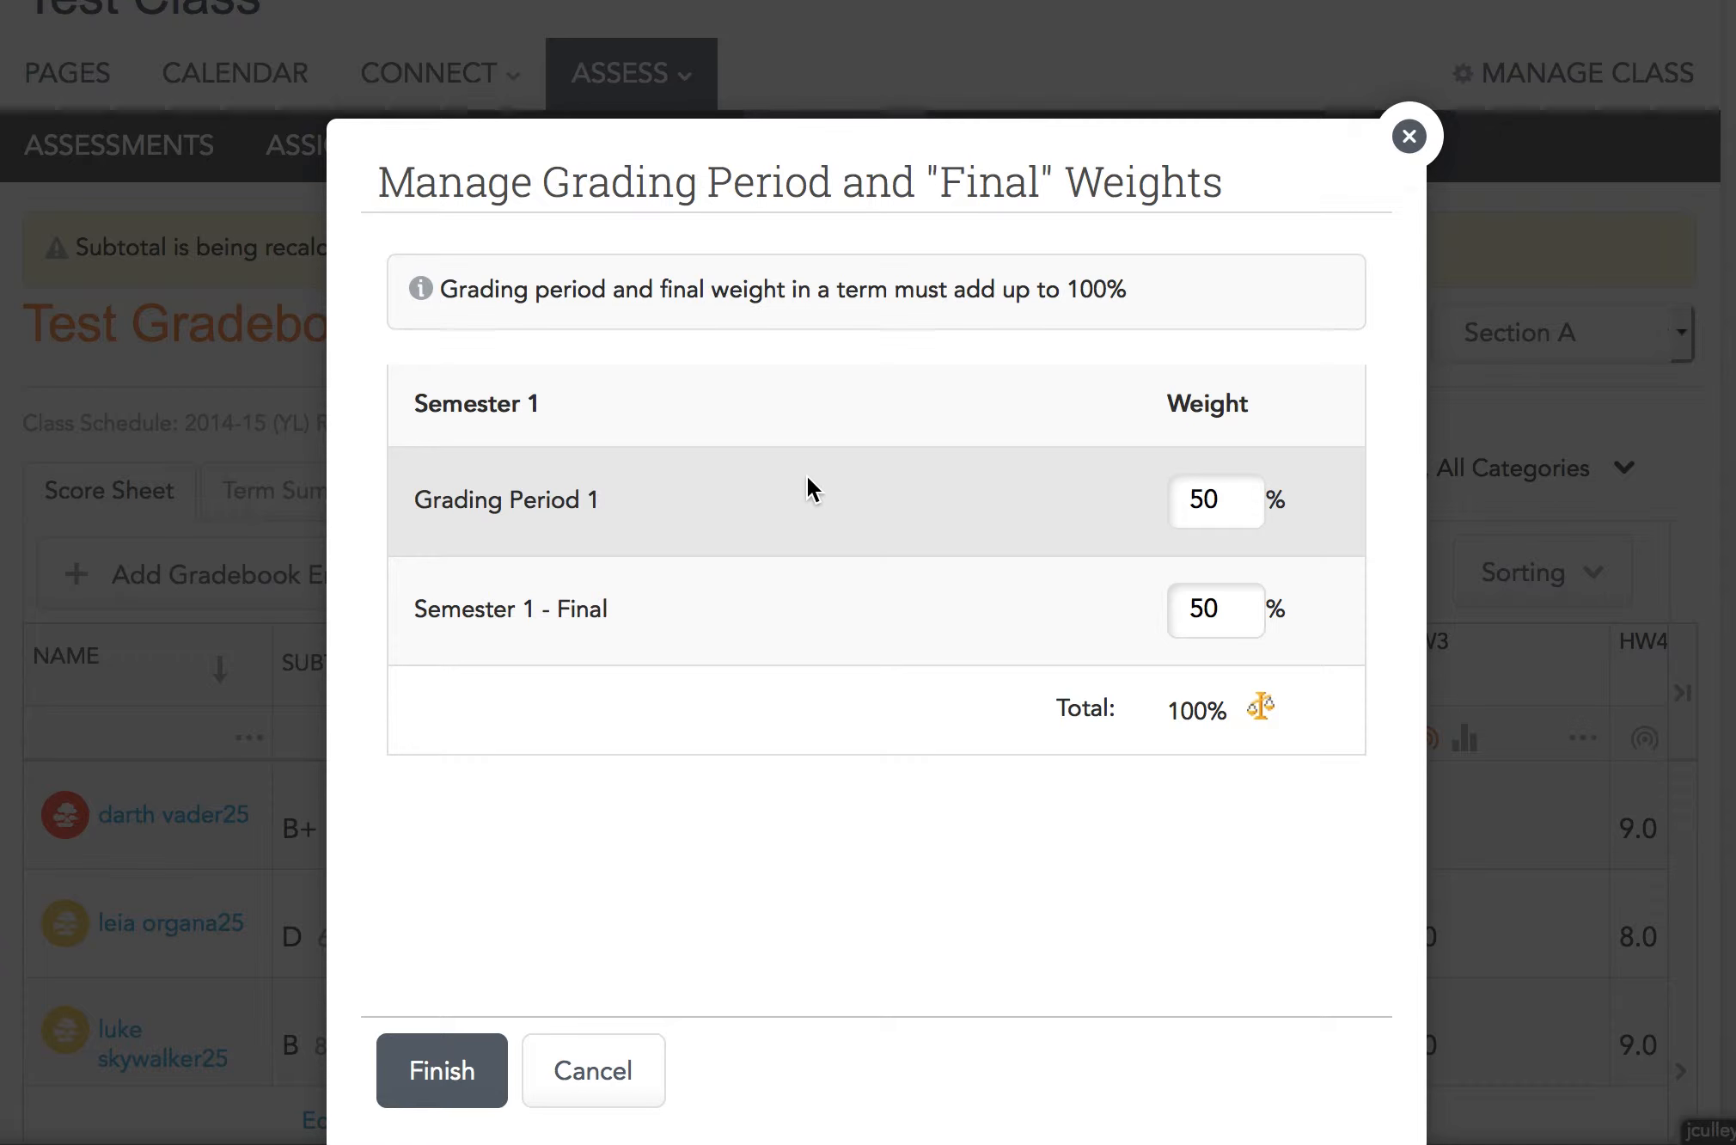
Weight Grading Period 1 at 90% and the Semester 1 Final at 10%, finishing the gradebook setup
left_click(1204, 503)
key("BackSpace")
type("9")
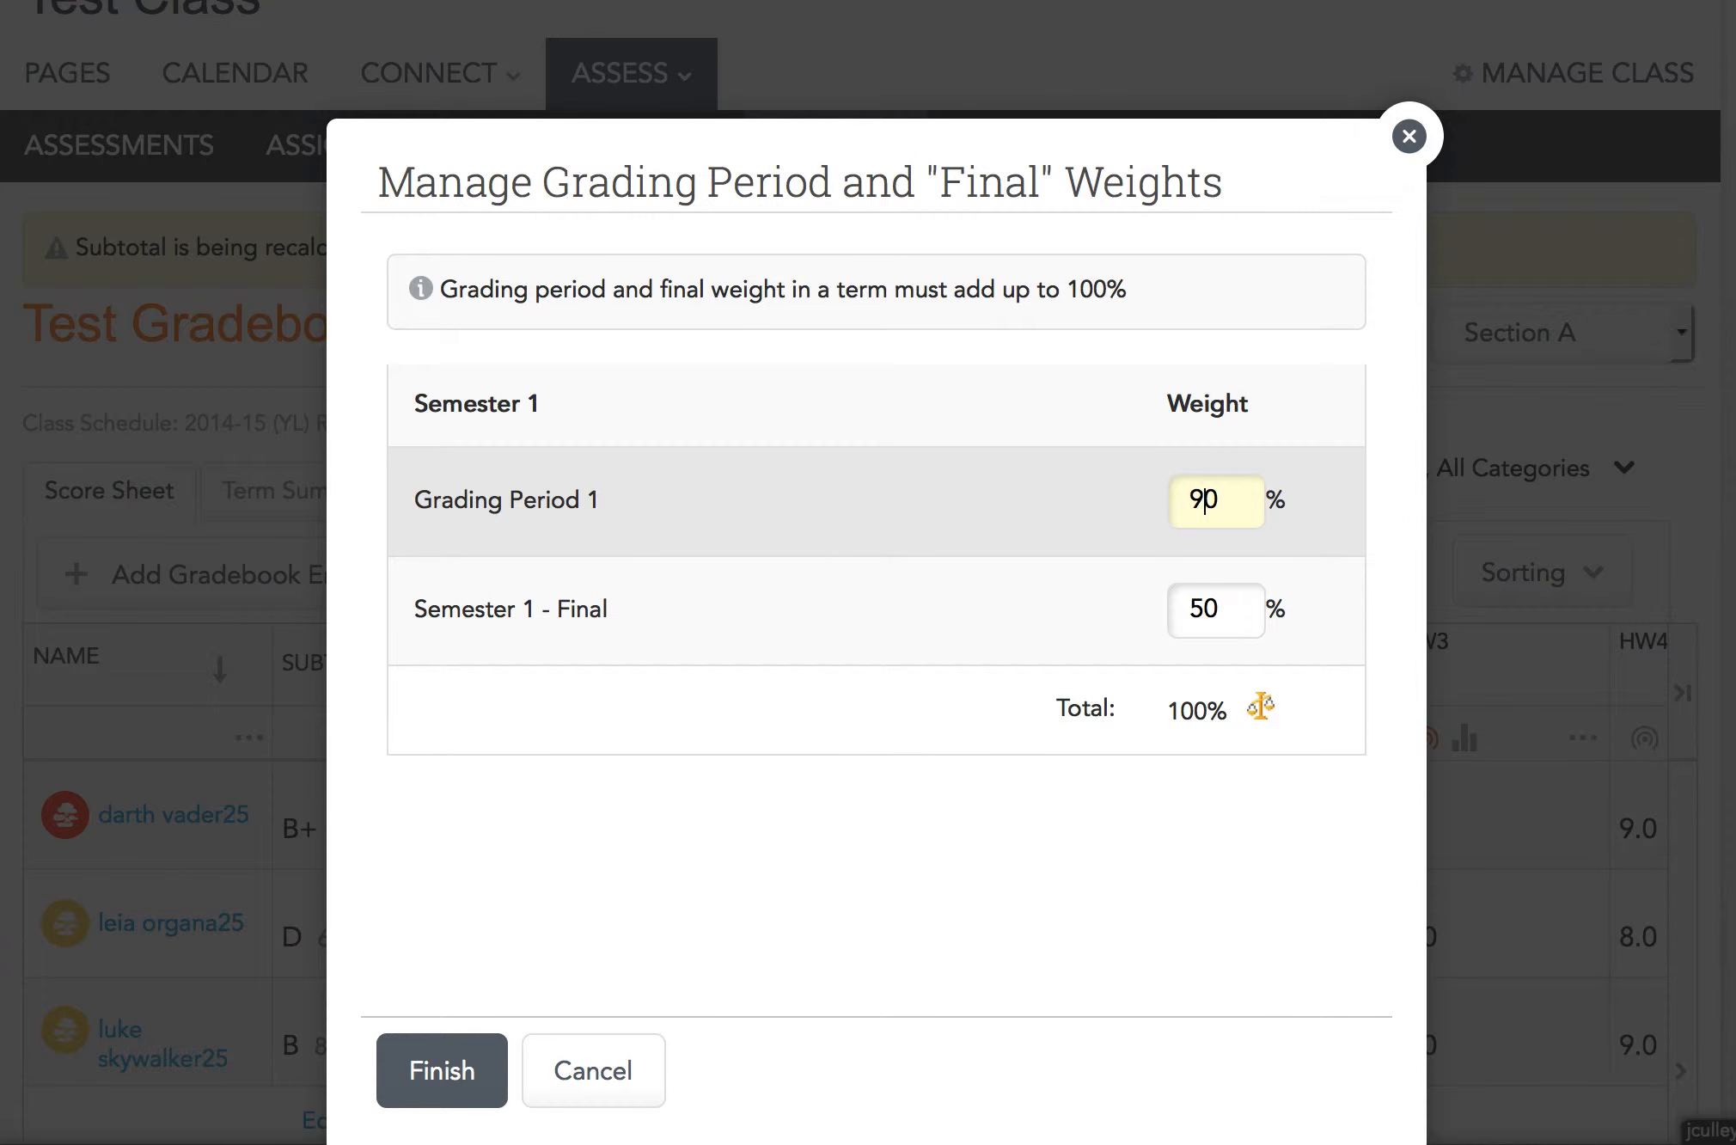
left_click(1205, 608)
key("BackSpace")
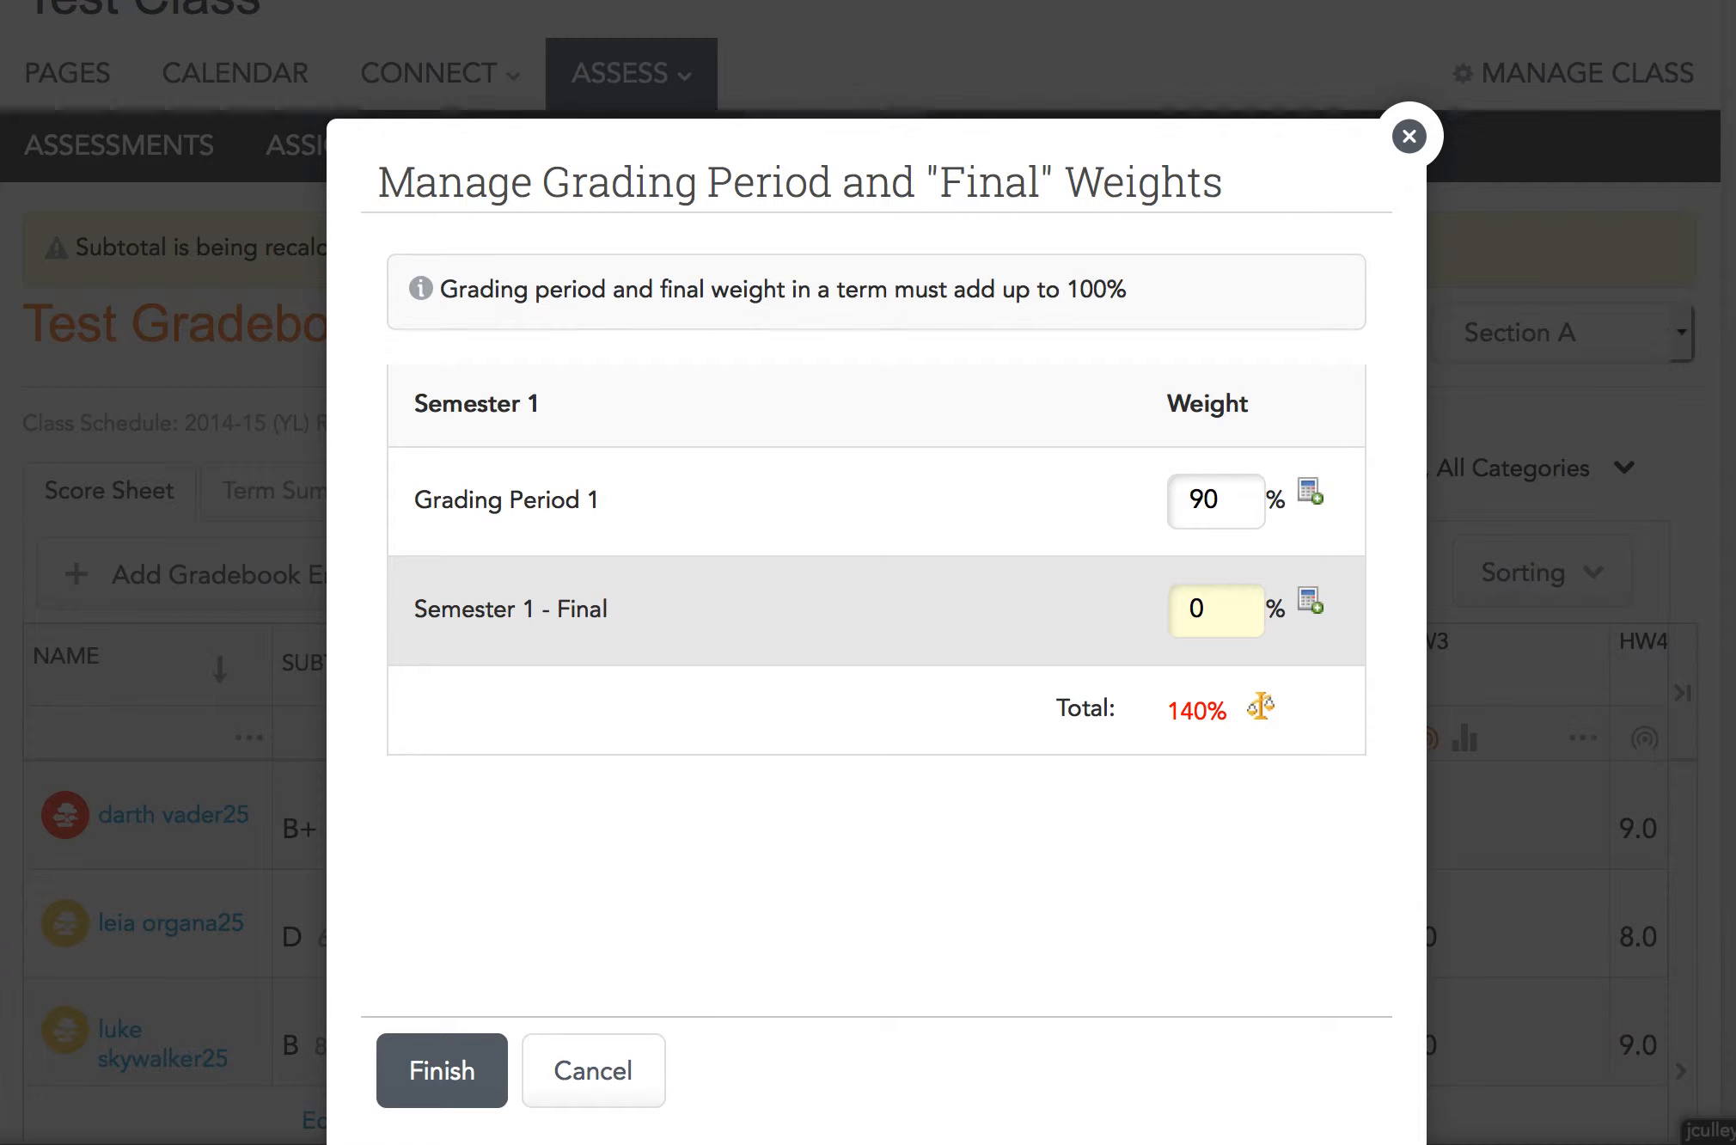
type("1")
left_click(1177, 897)
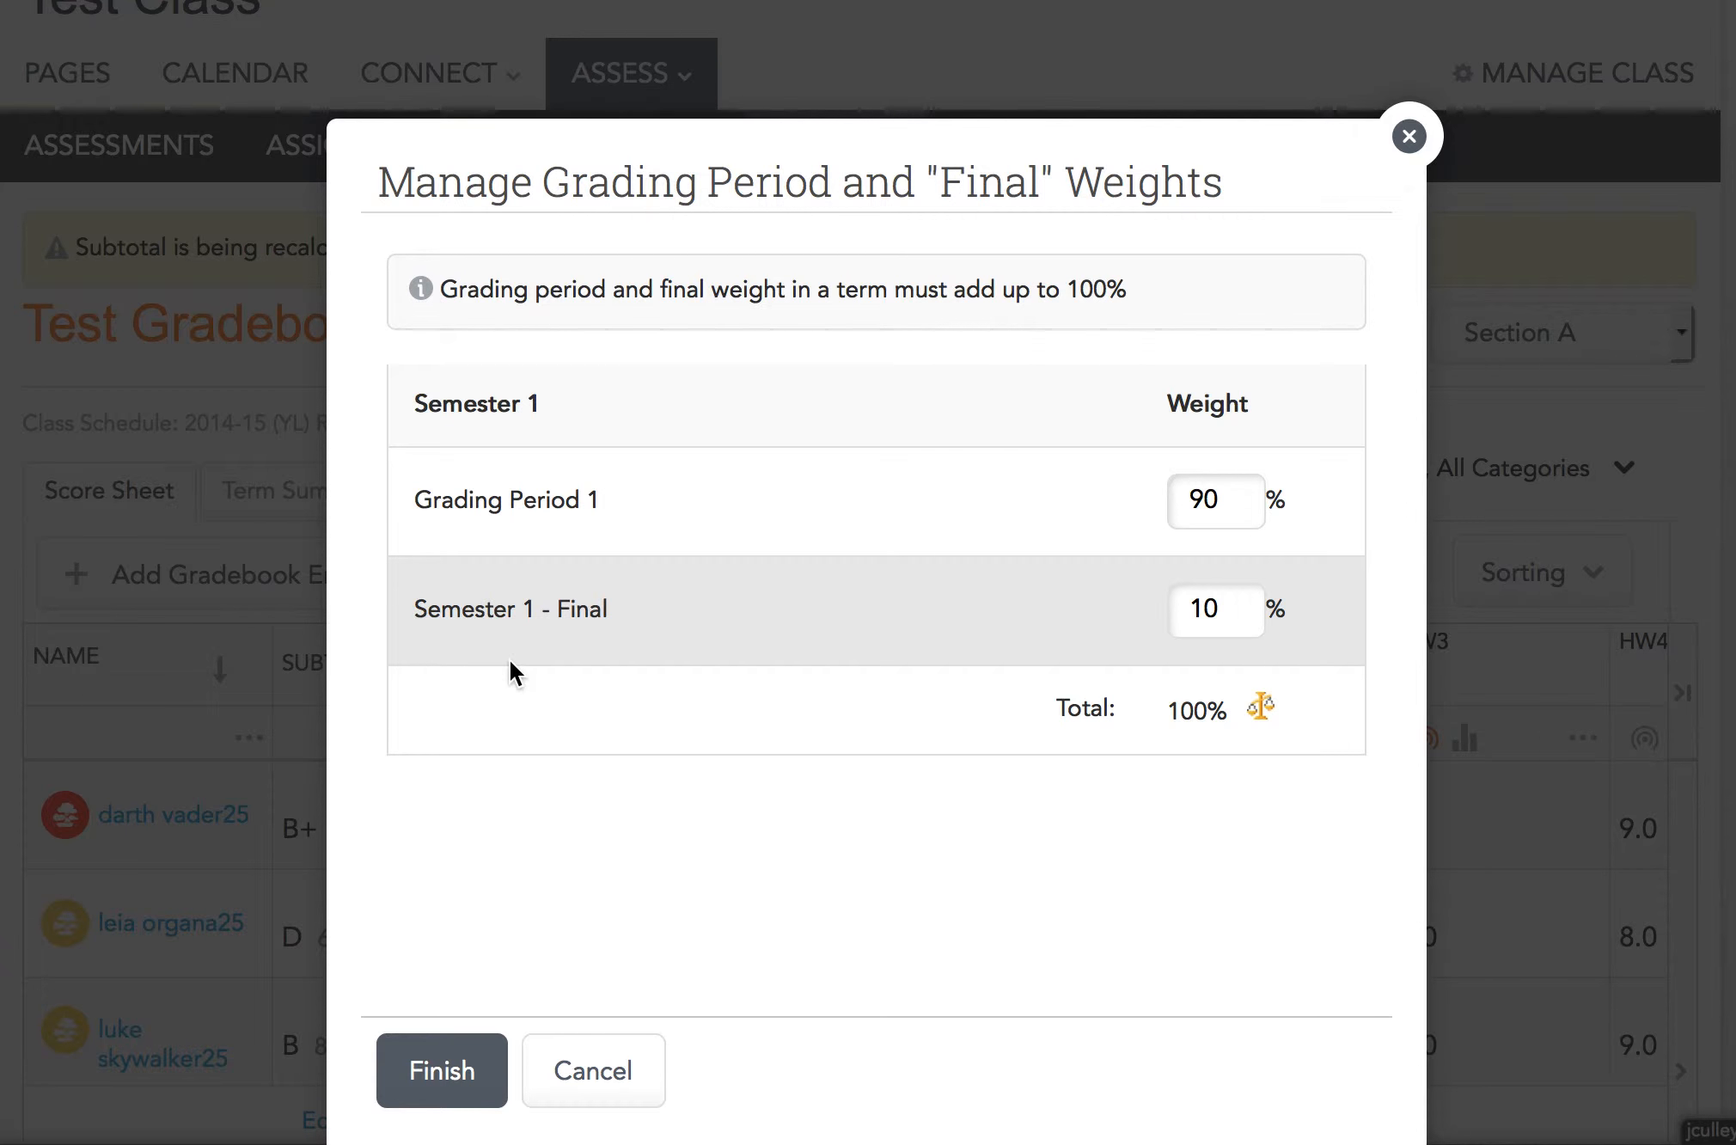
left_click(443, 1070)
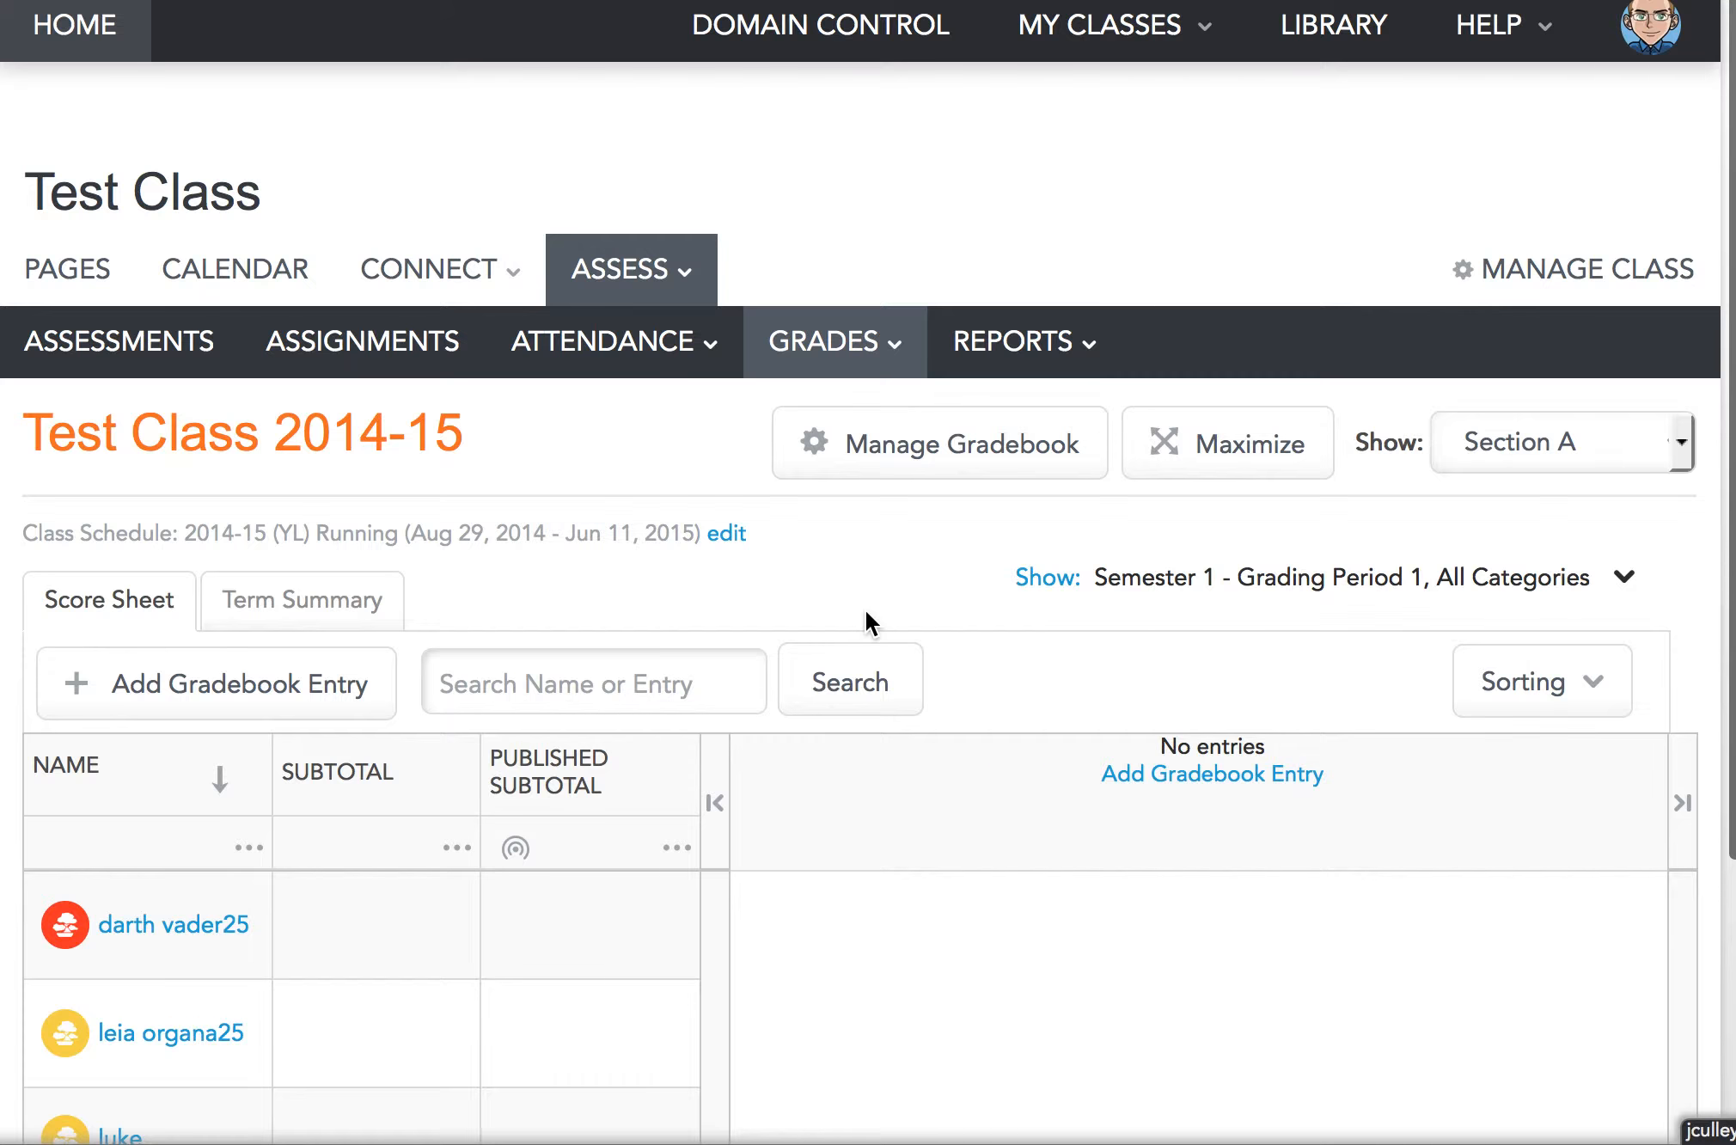
Delete the Test Class 2014-15 gradebook and confirm the deletion
scroll(864, 608, "down", 5)
scroll(864, 607, "up", 5)
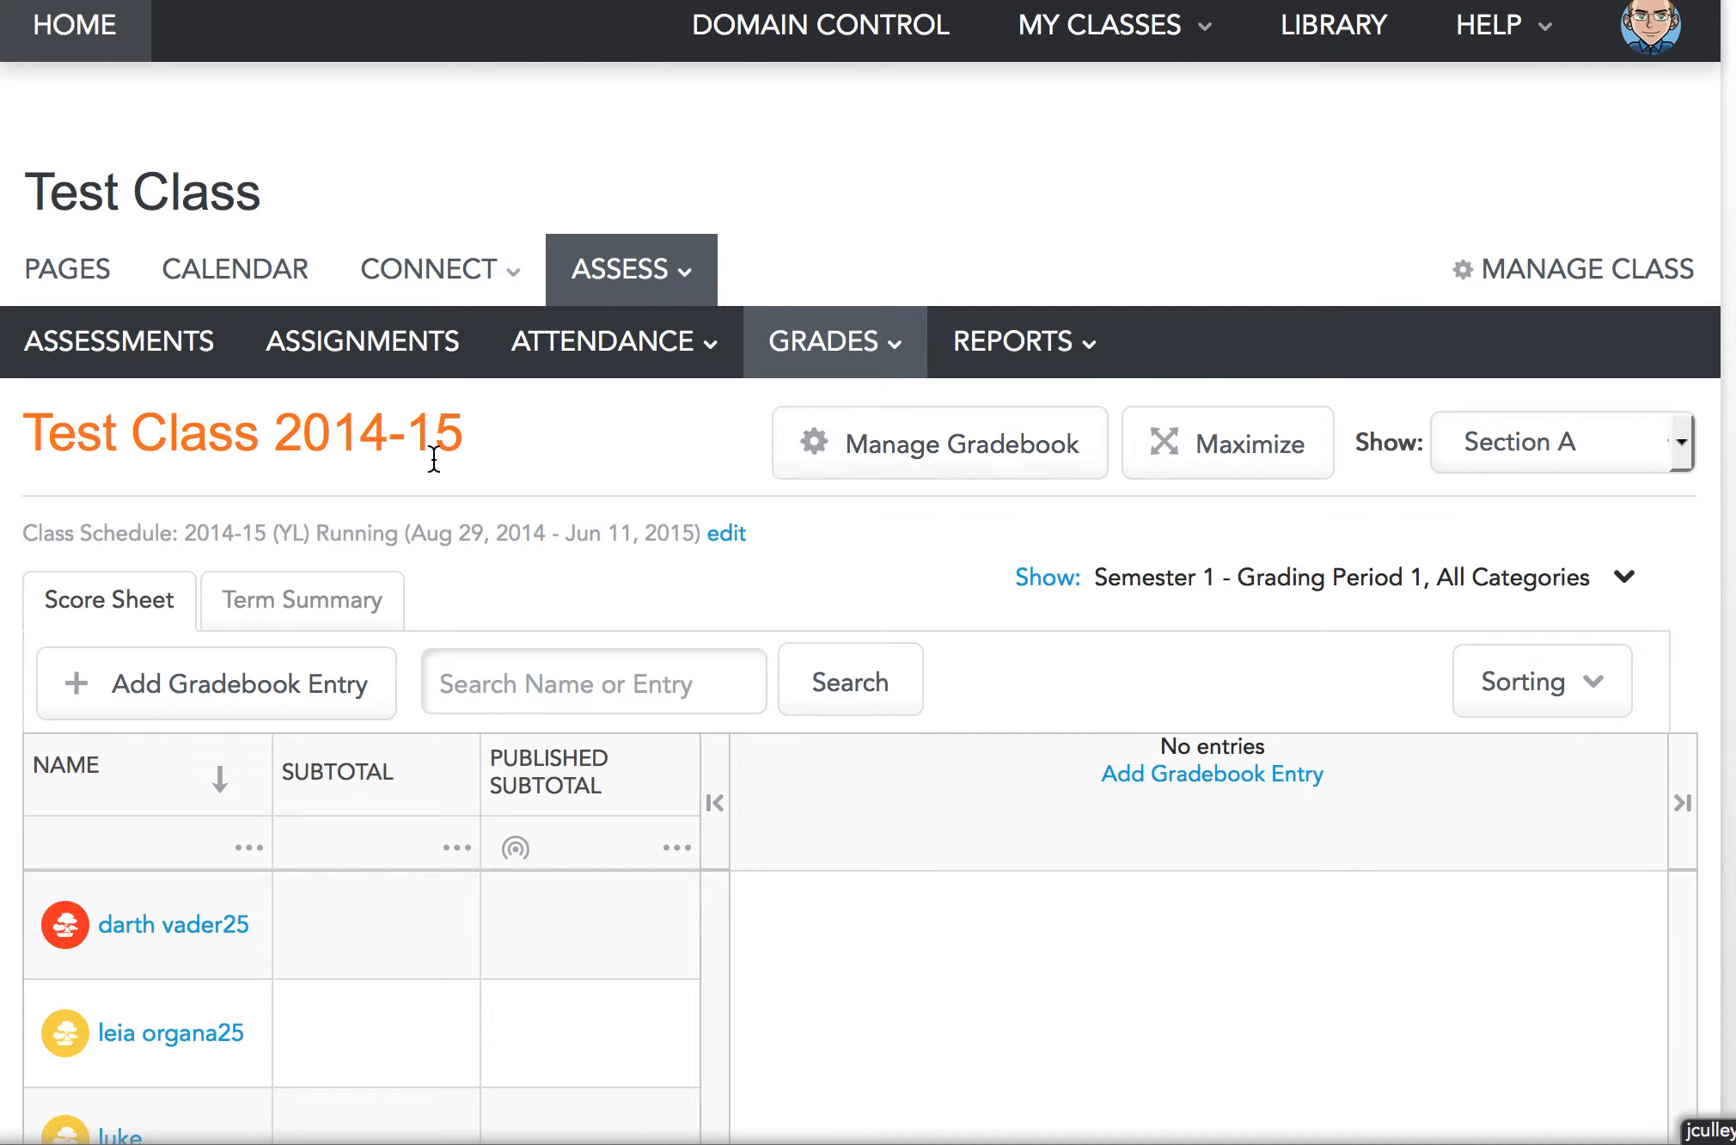
left_click(894, 448)
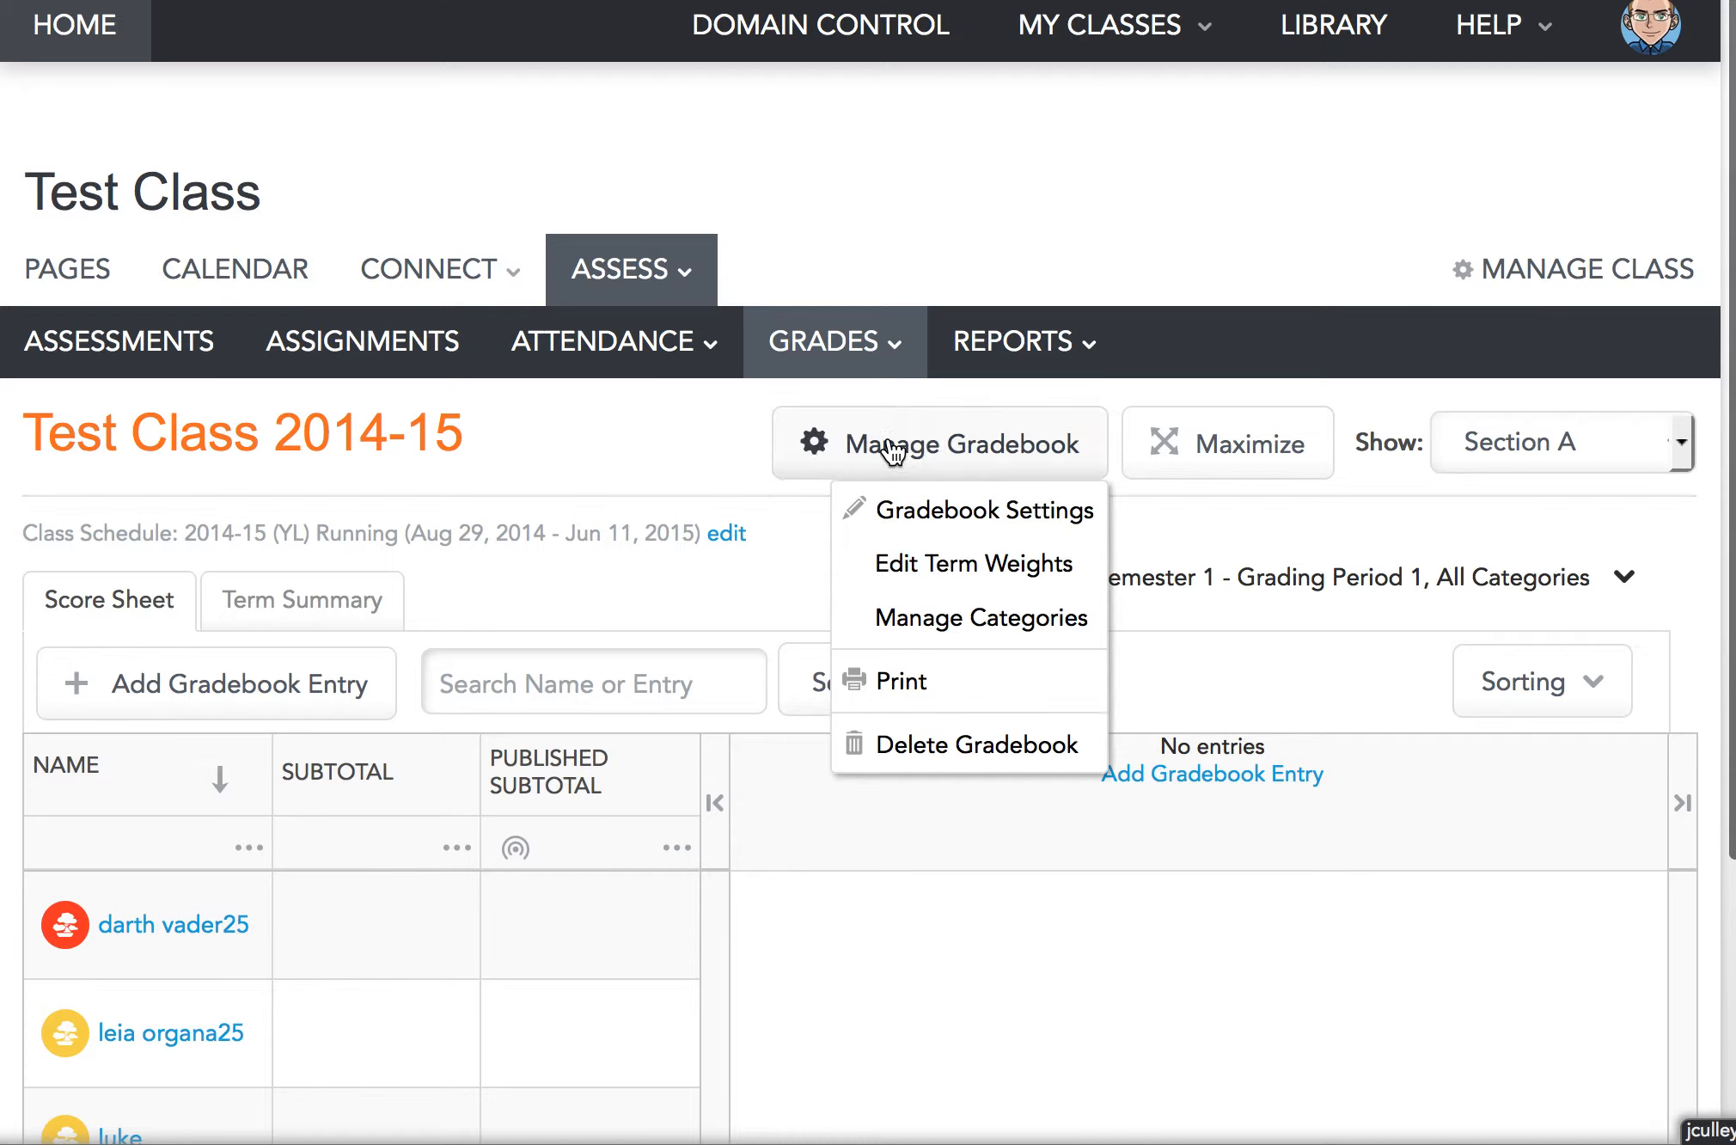
left_click(916, 752)
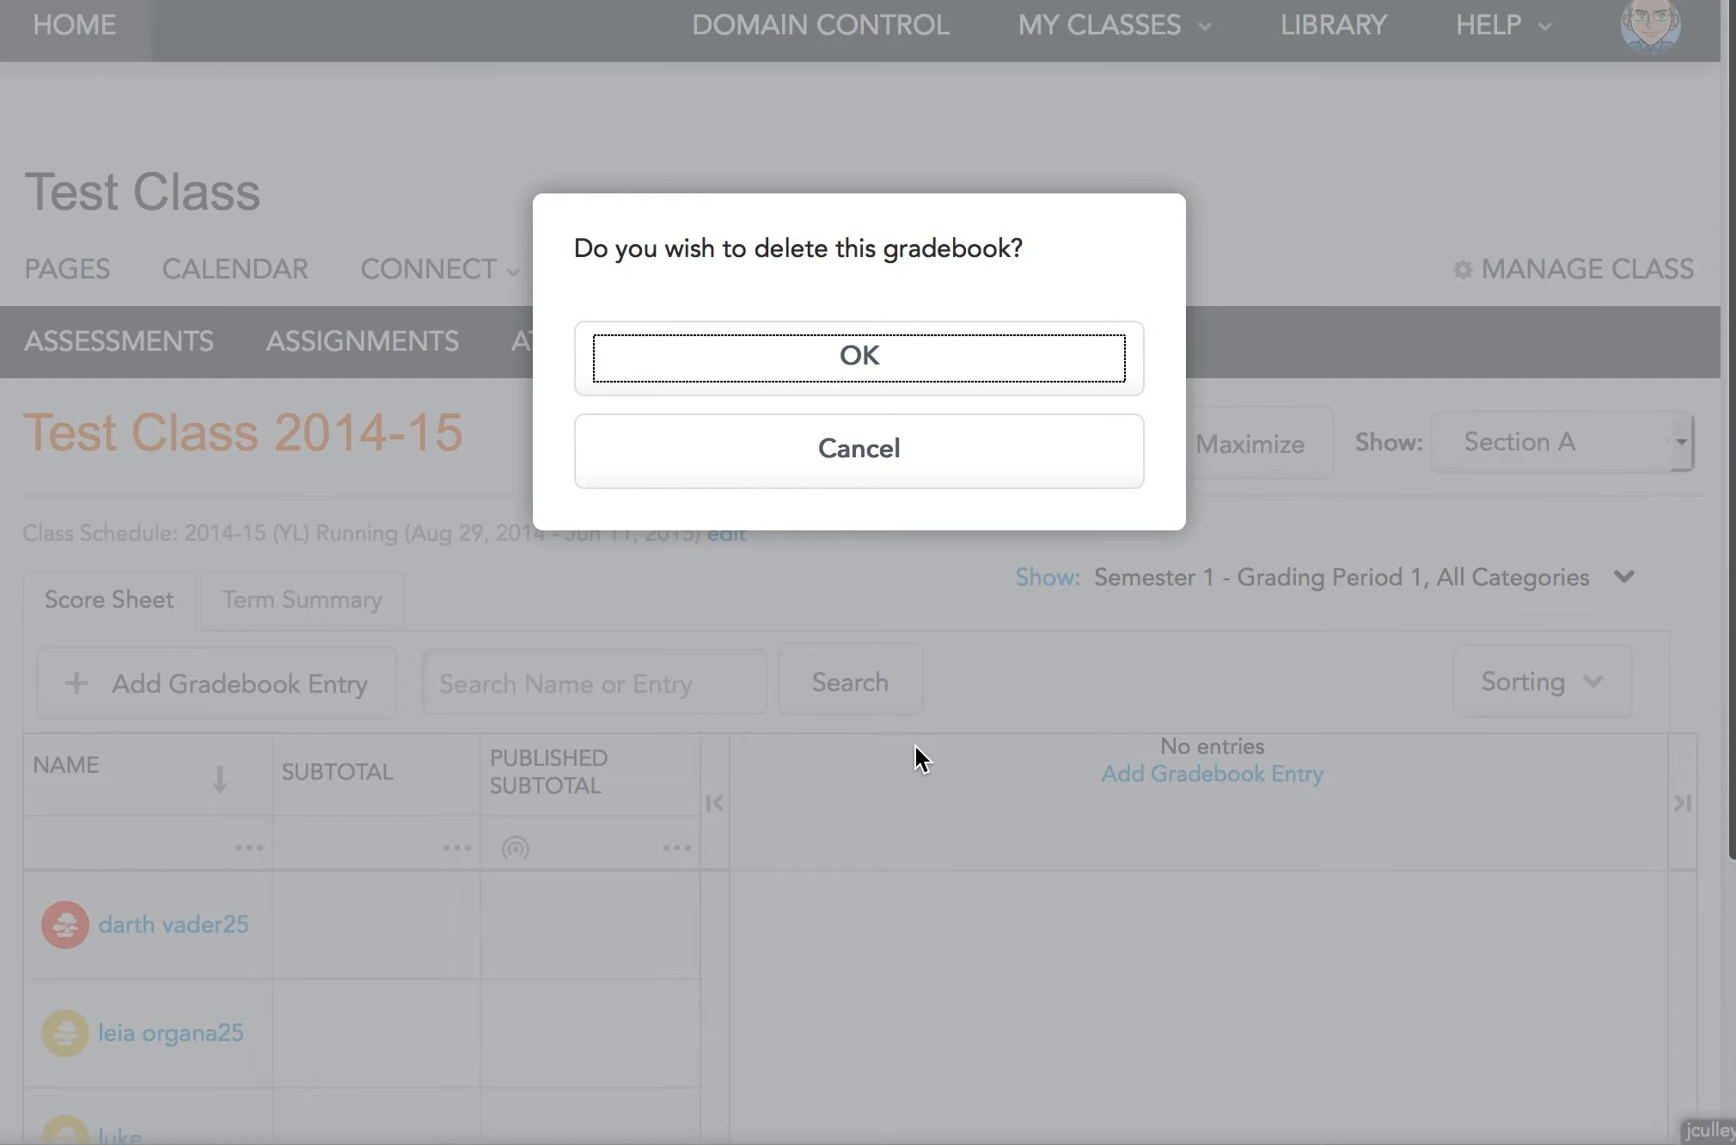
left_click(892, 369)
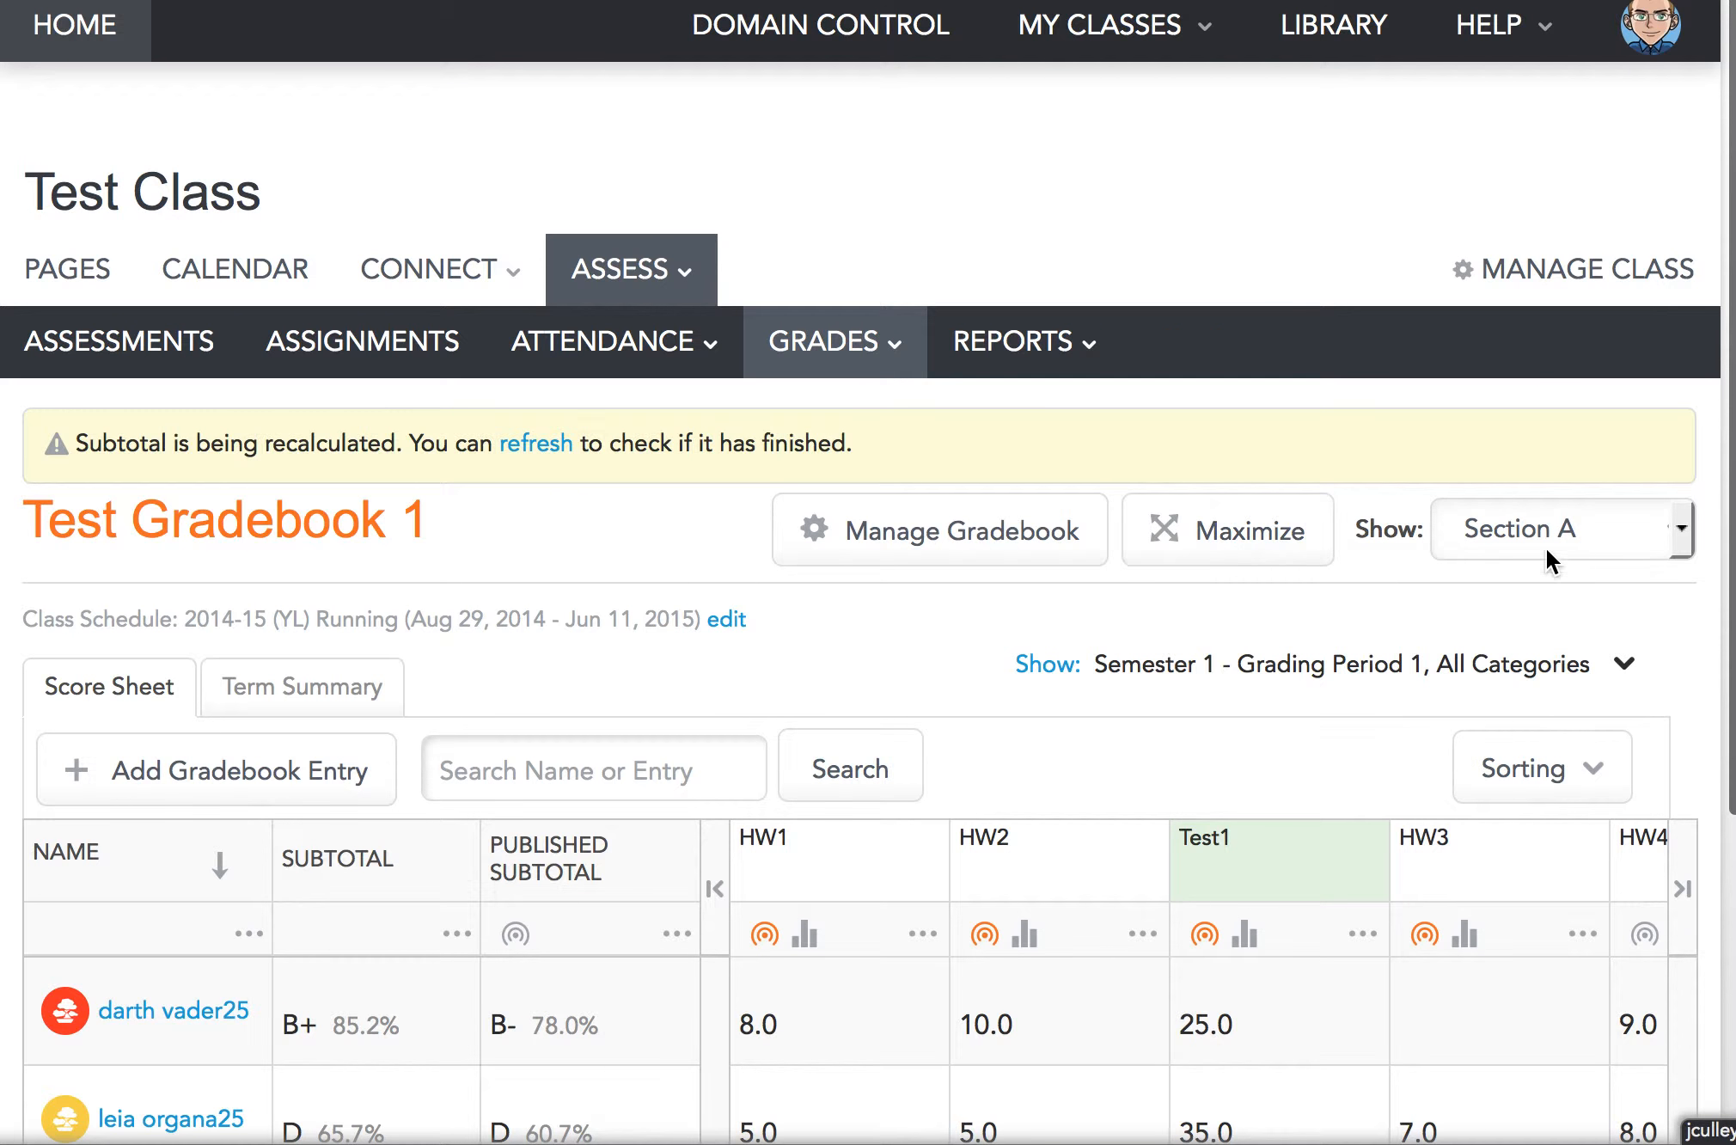
Remove the assigned running schedule from Test Class in its class settings
left_click(1543, 272)
left_click(1552, 343)
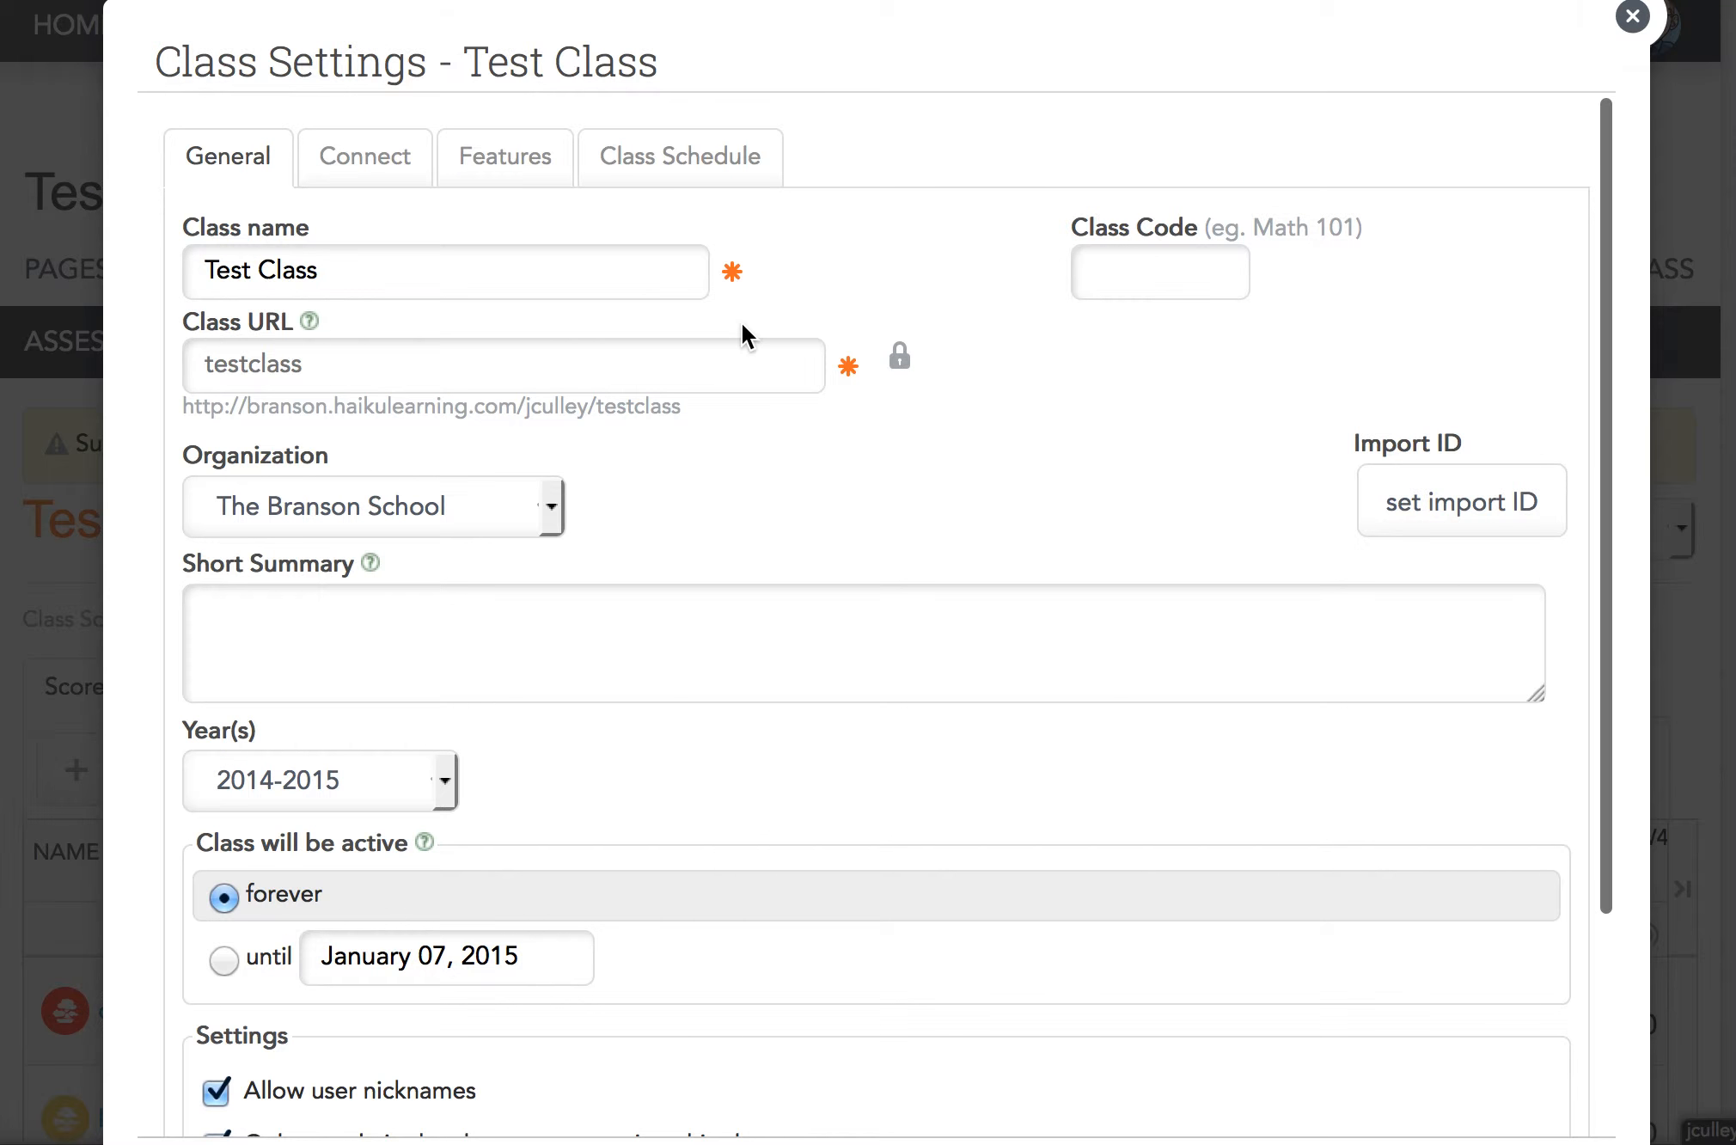
left_click(687, 172)
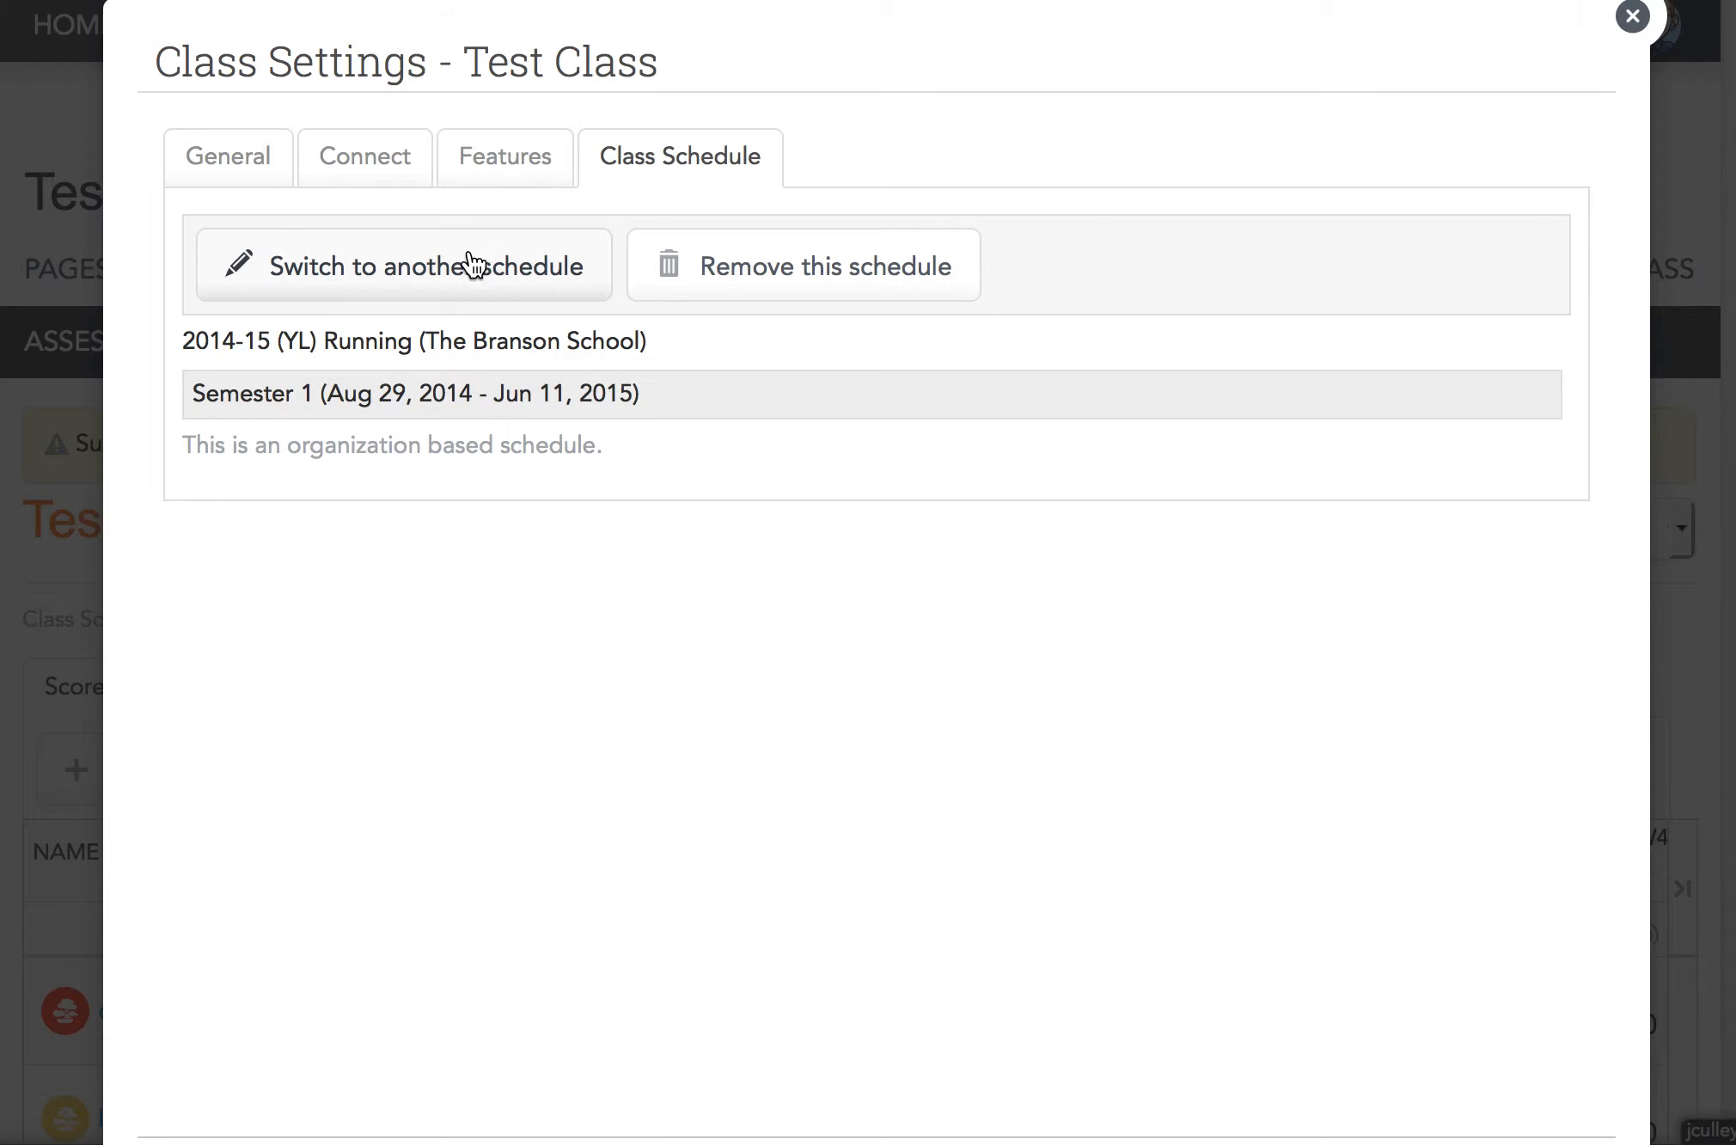
left_click(735, 263)
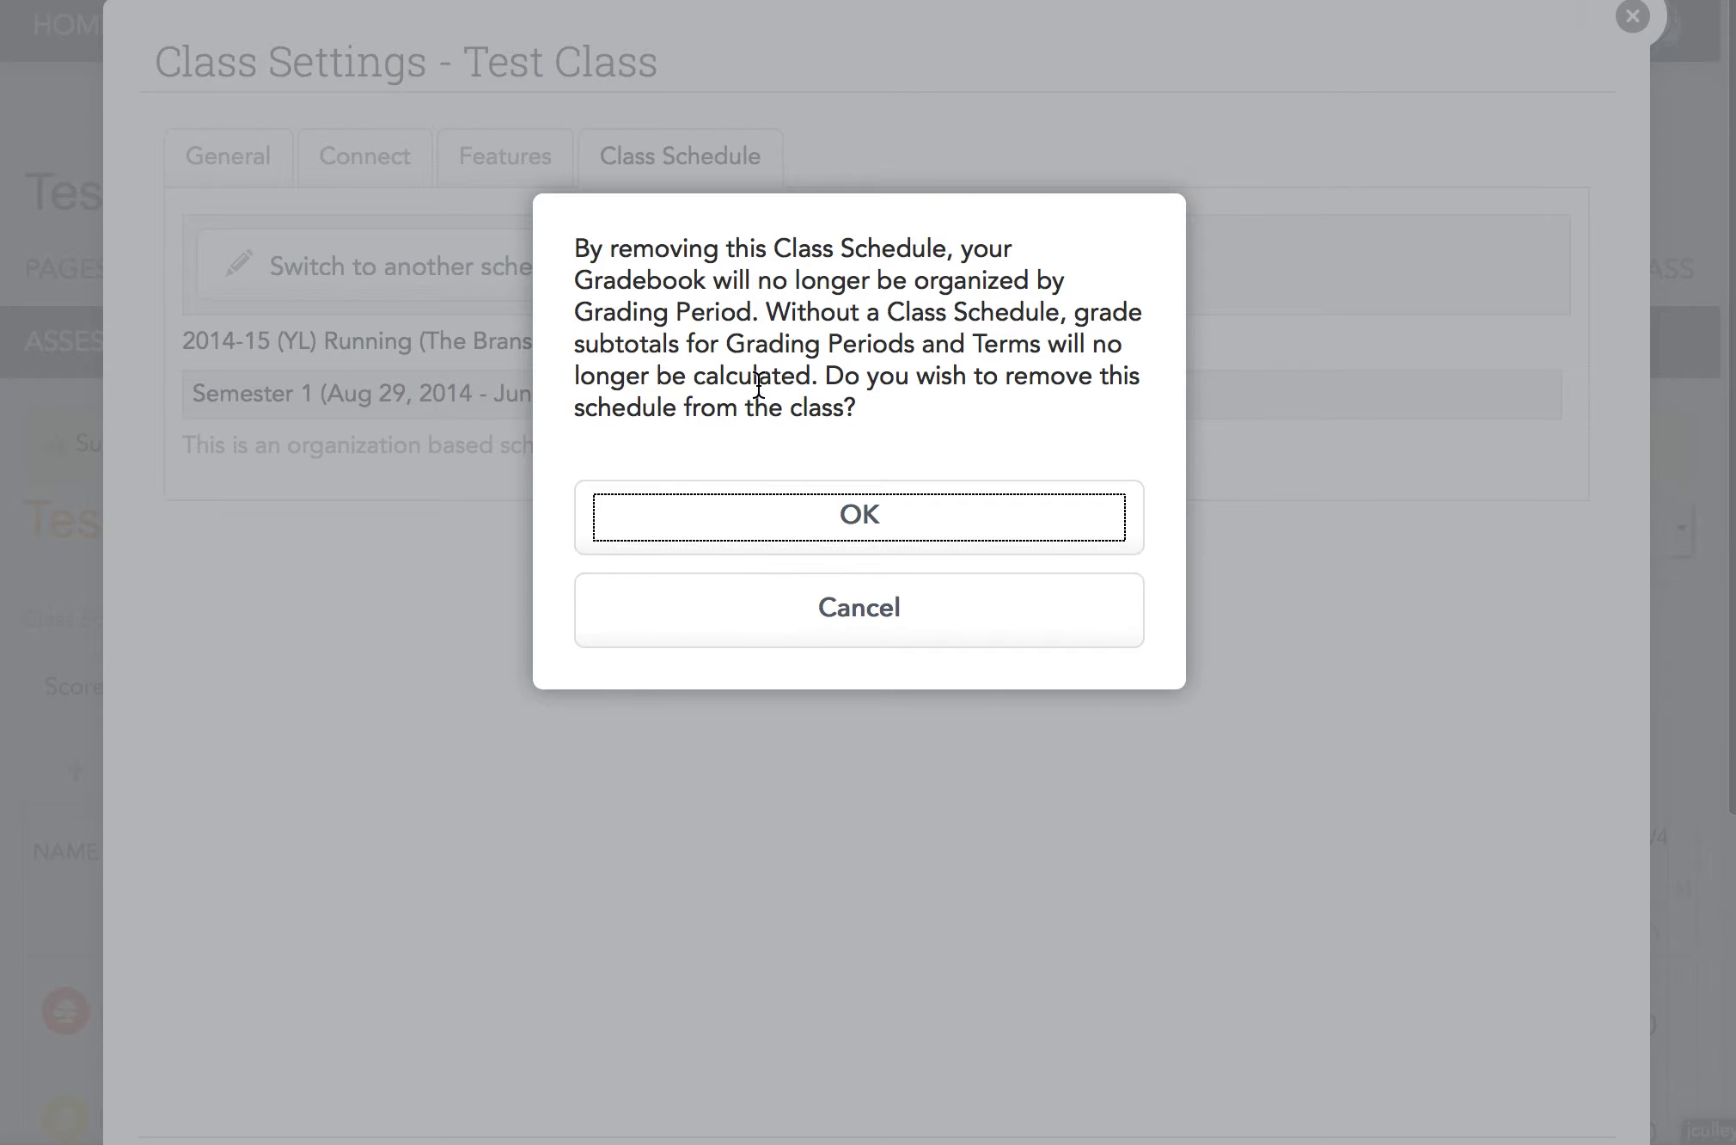
left_click(799, 525)
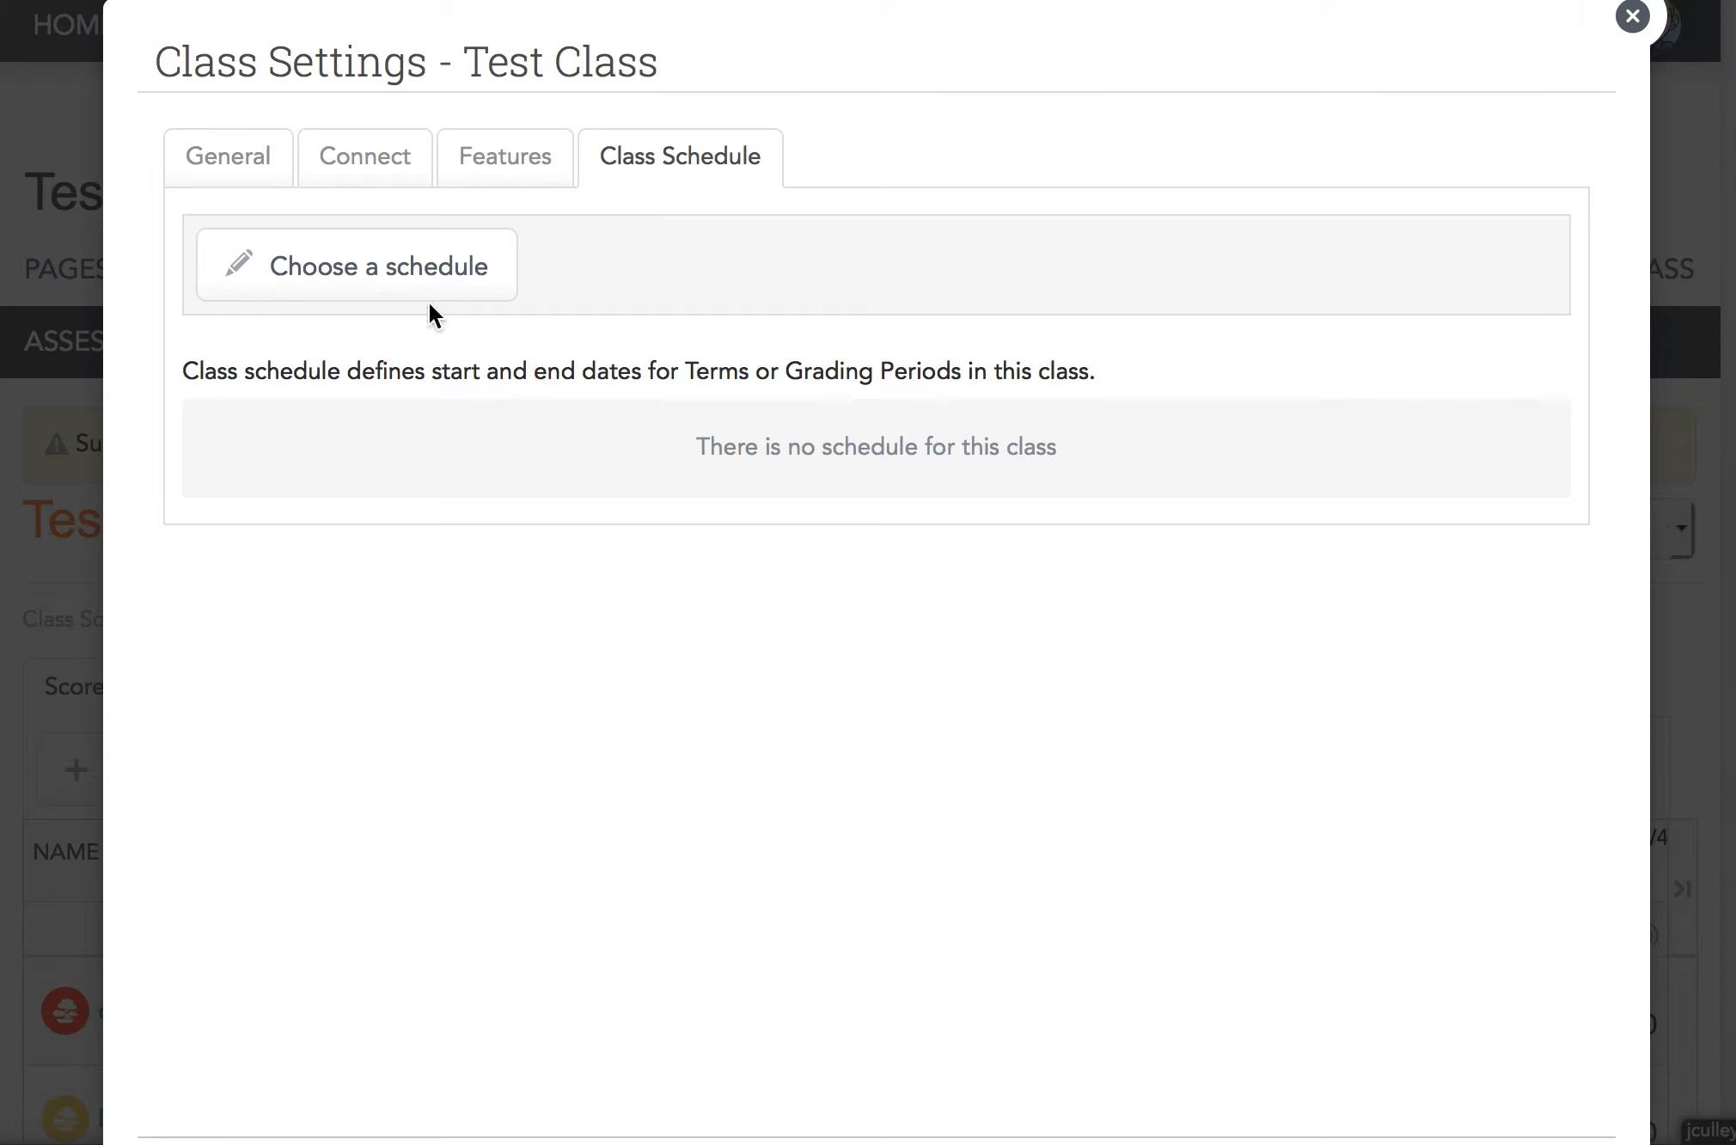
Assign the 2014-15 (YL) Weighted schedule to Test Class, save it and refresh the page
left_click(422, 262)
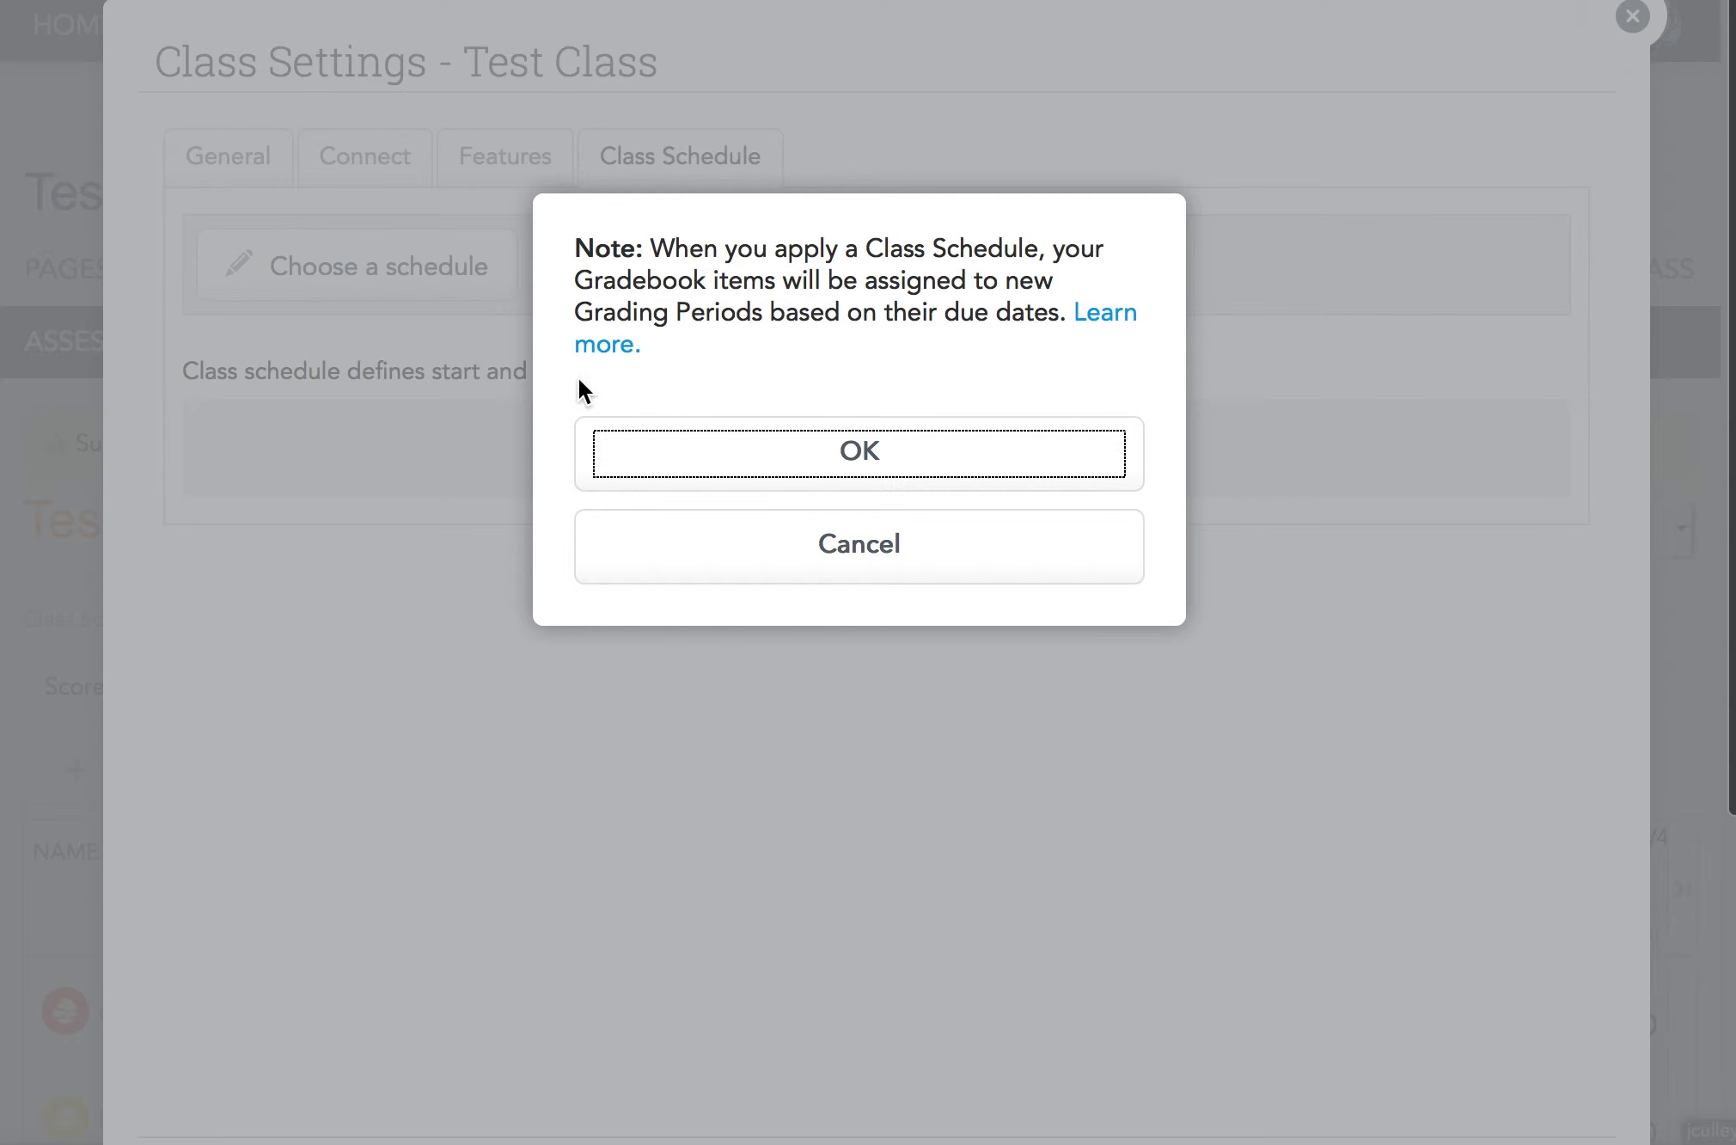
left_click(724, 465)
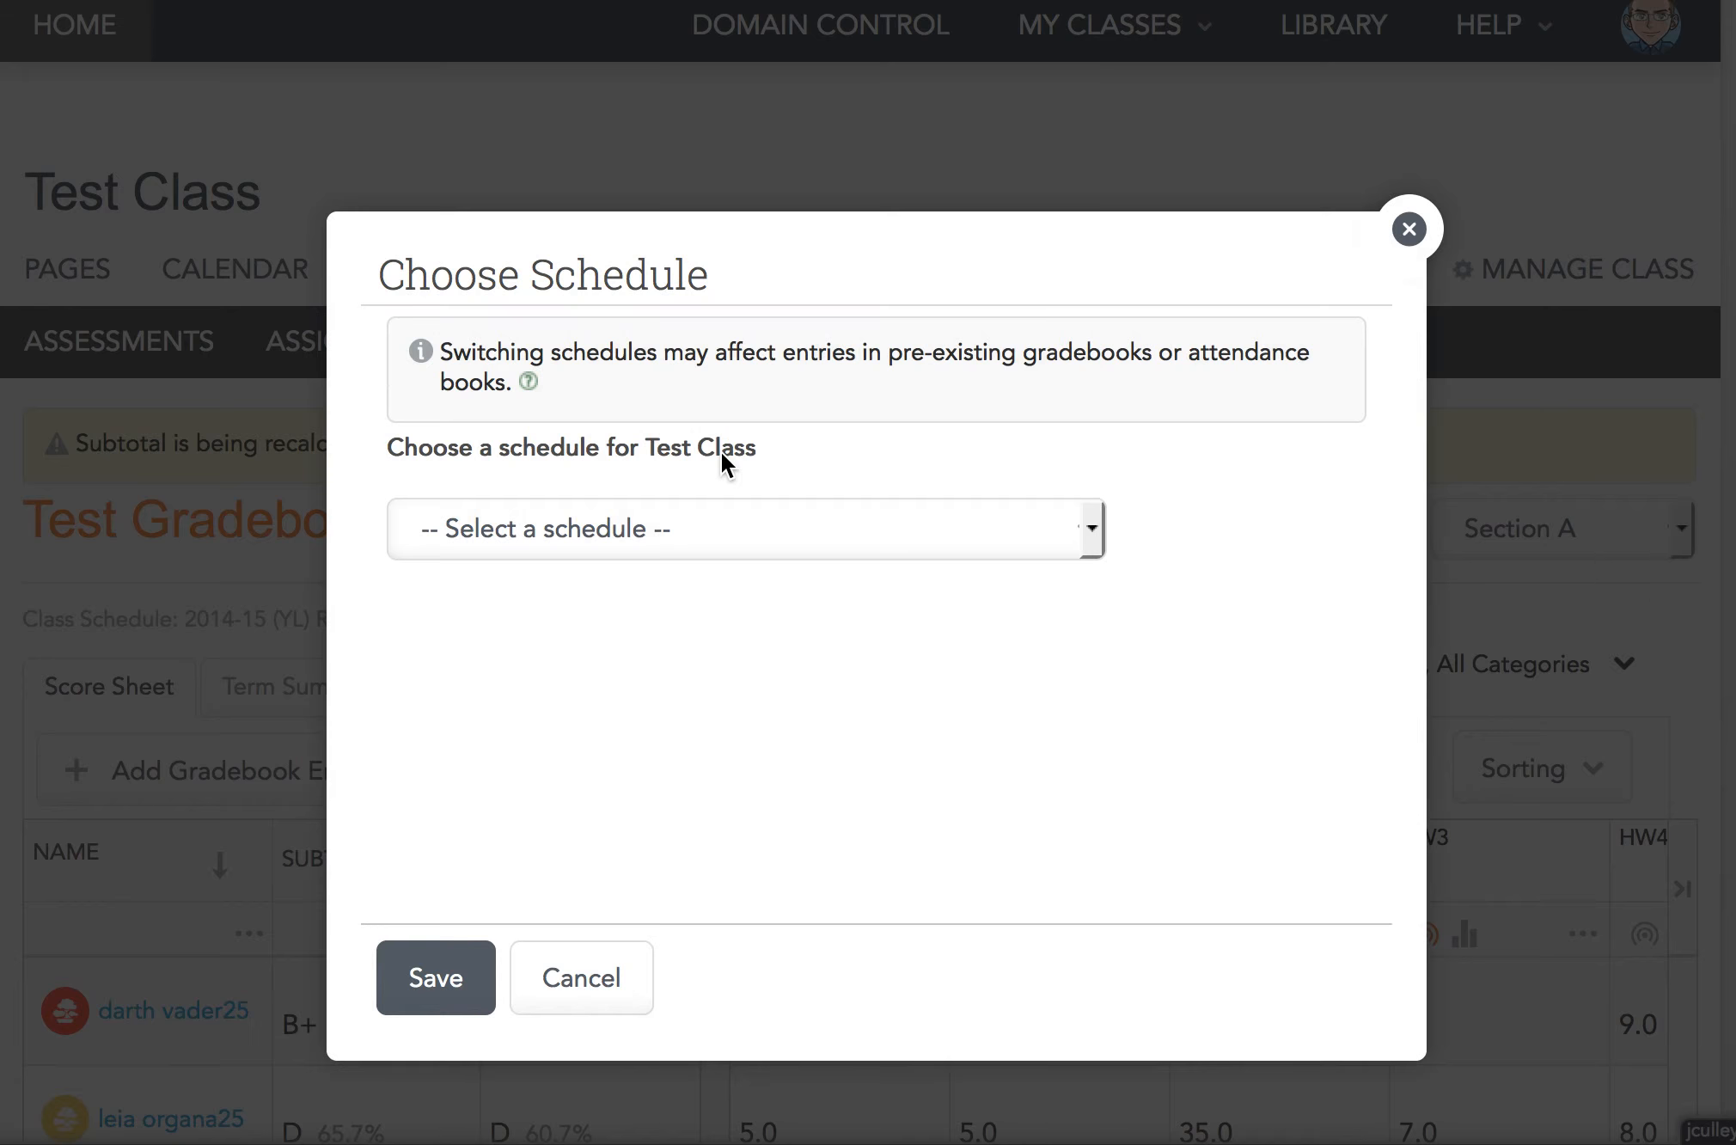
left_click(626, 543)
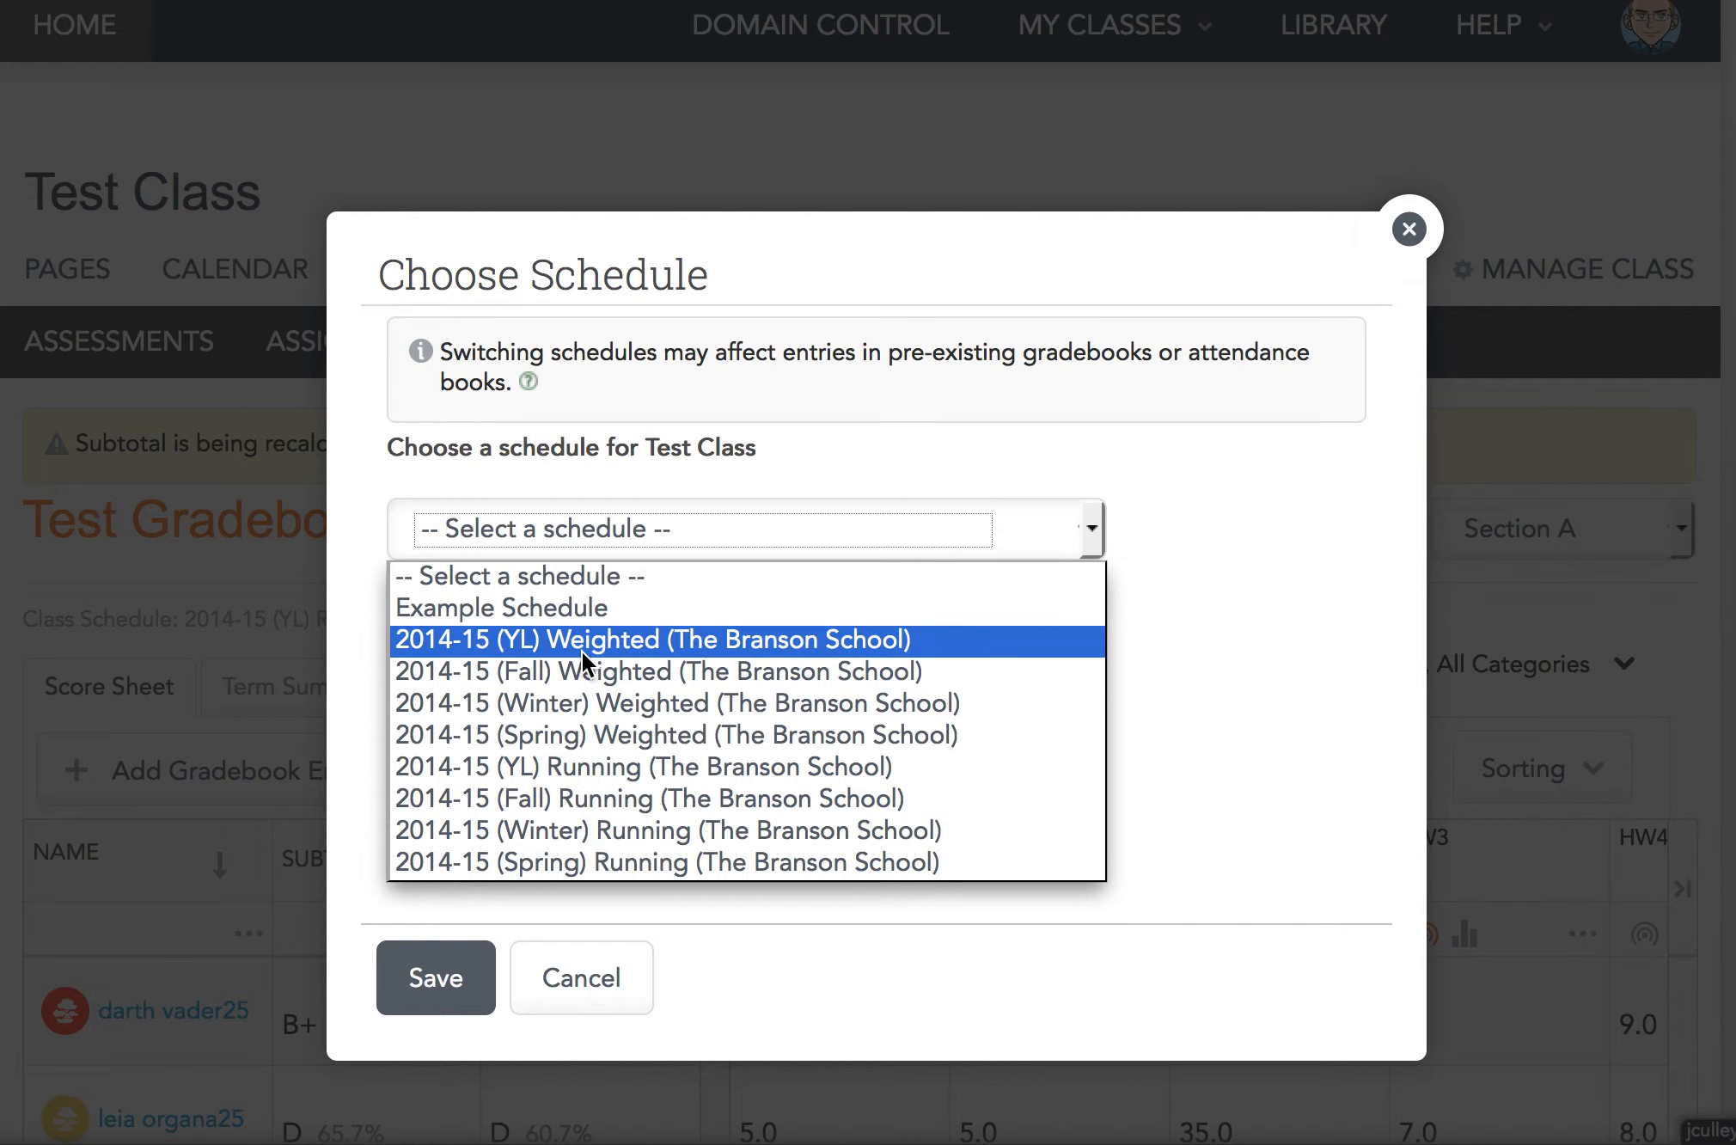
left_click(519, 641)
scroll(731, 748, "down", 2)
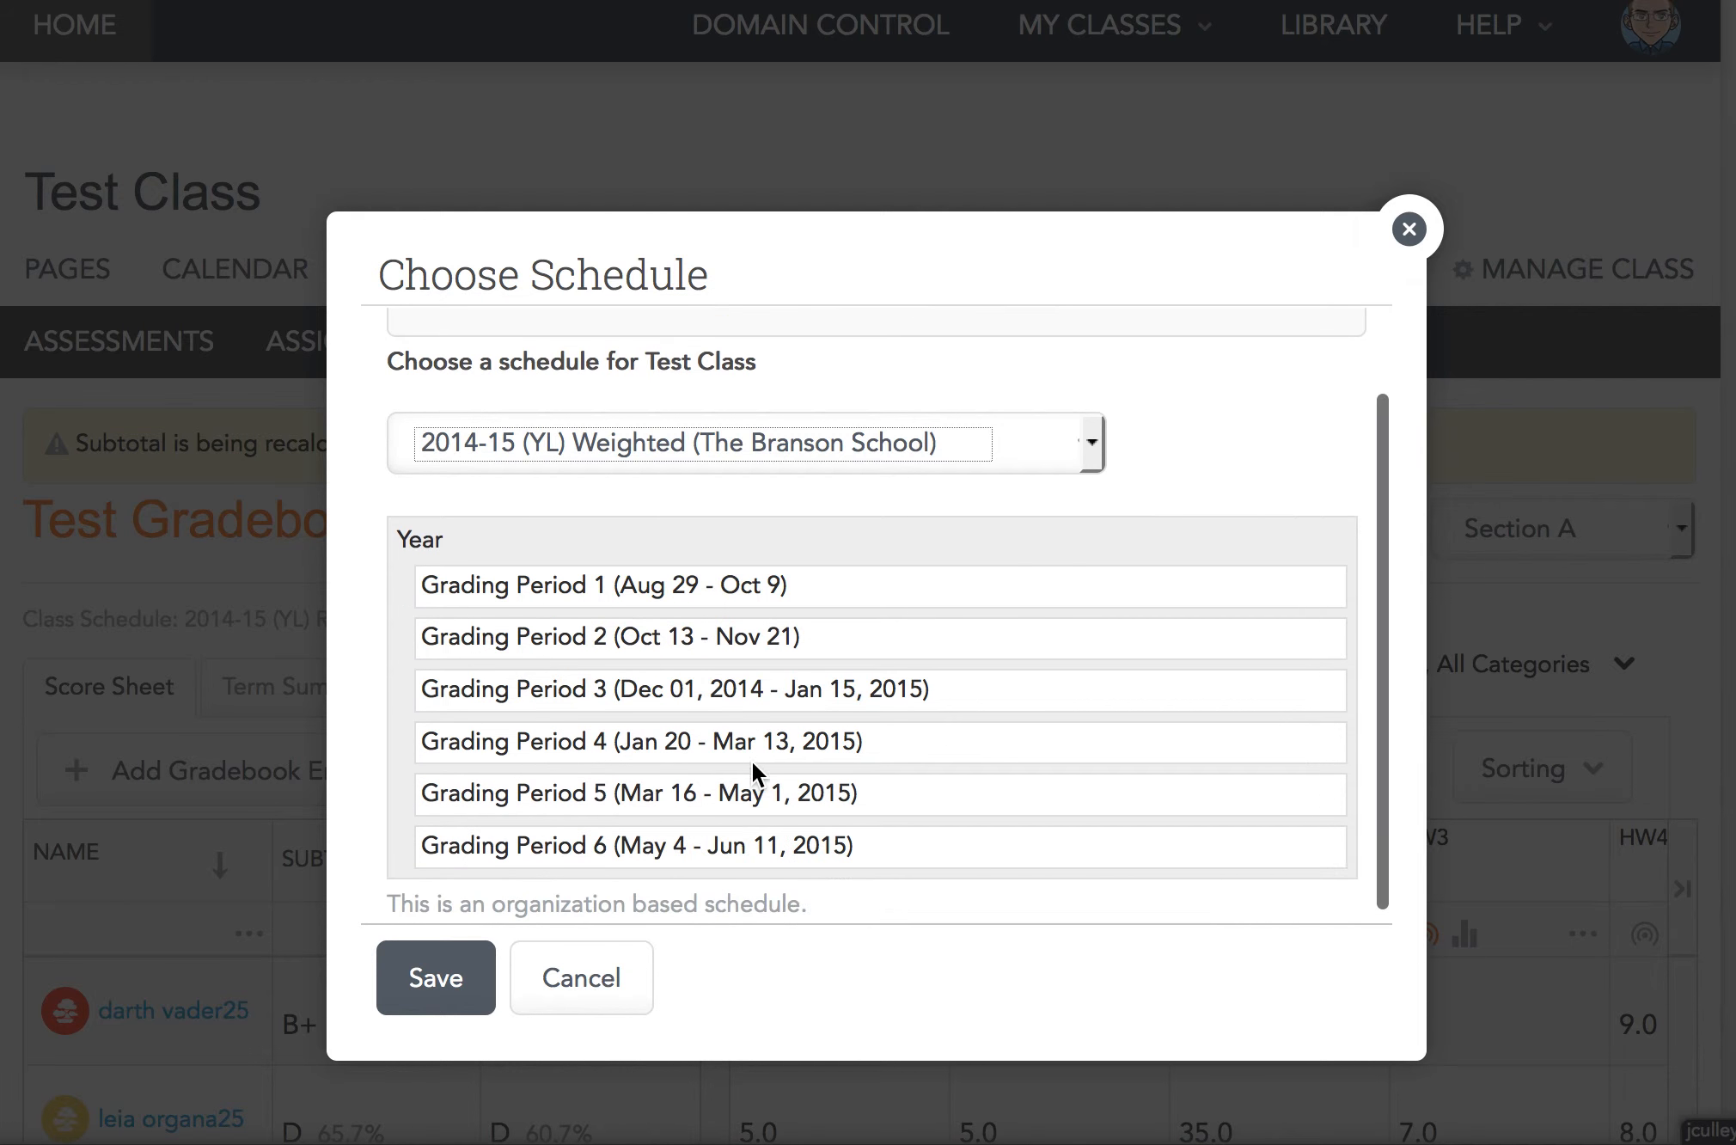
left_click(436, 979)
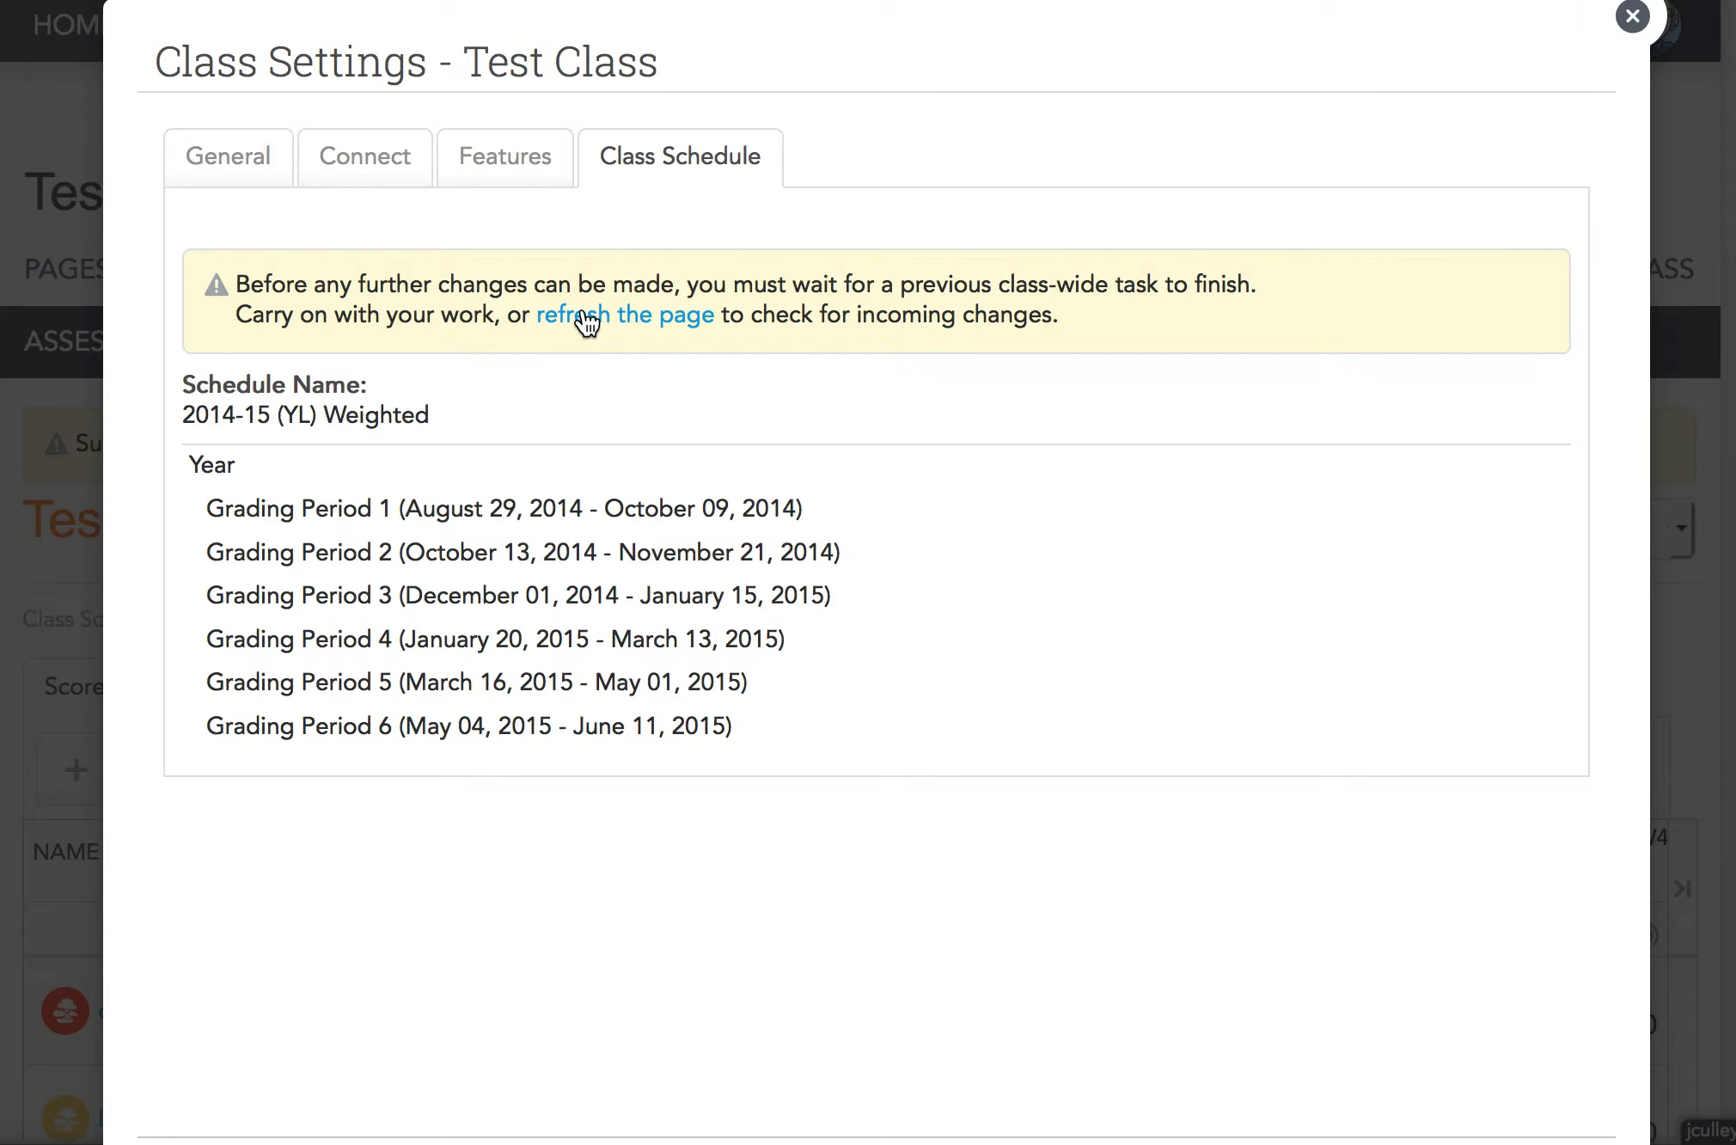
left_click(624, 316)
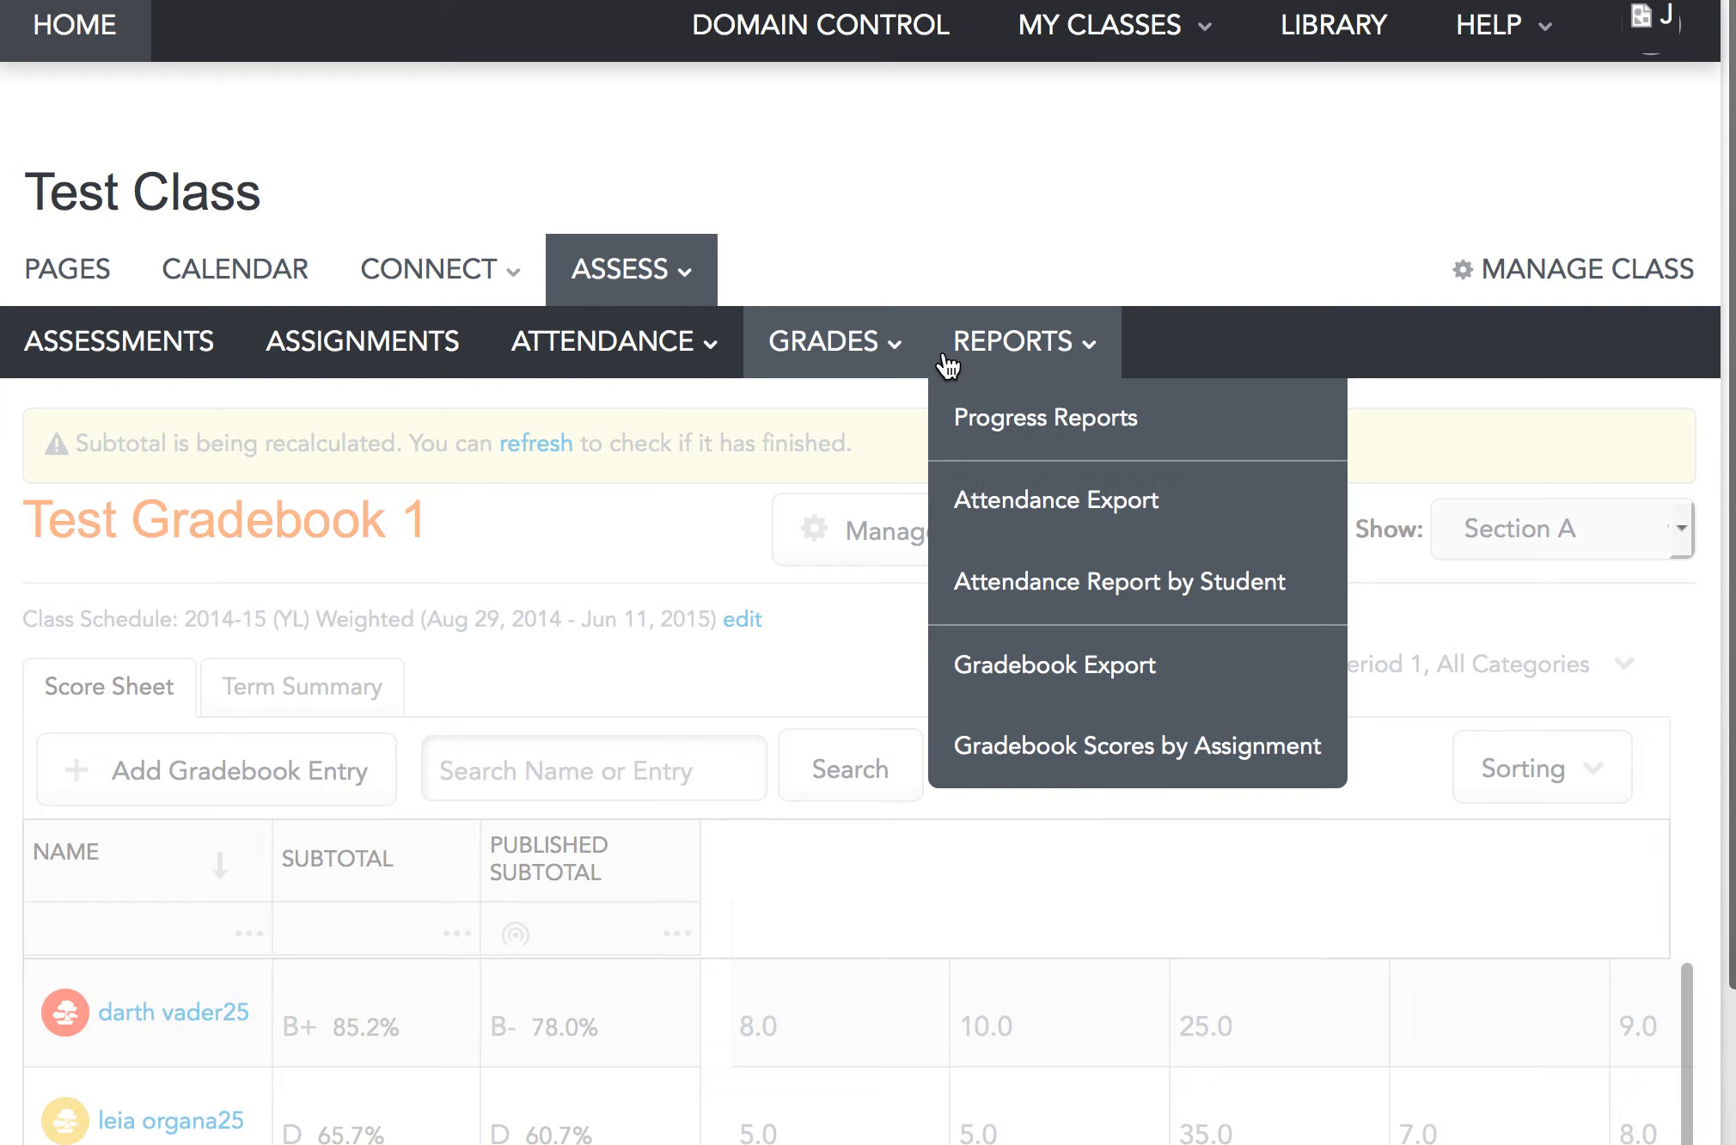
Start a new gradebook for the class and name it Test Class 2014-15
mouse_move(911, 348)
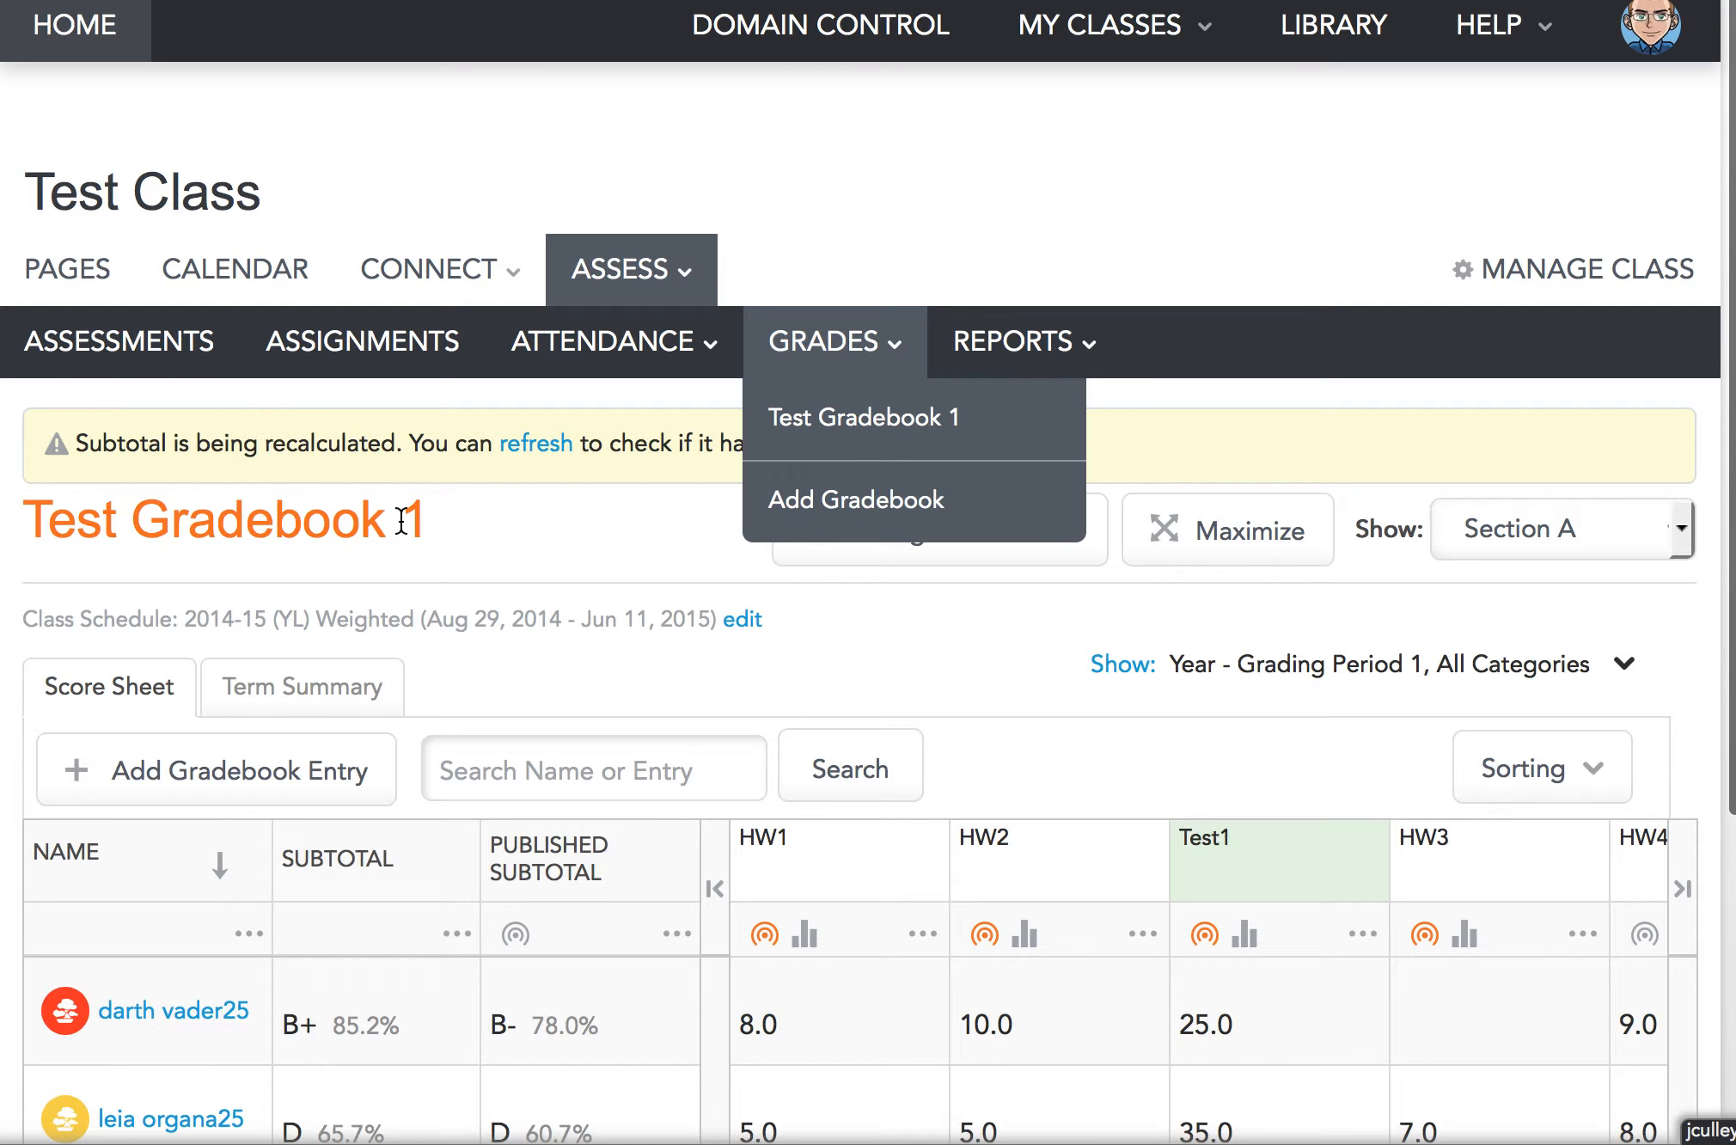
mouse_move(825, 354)
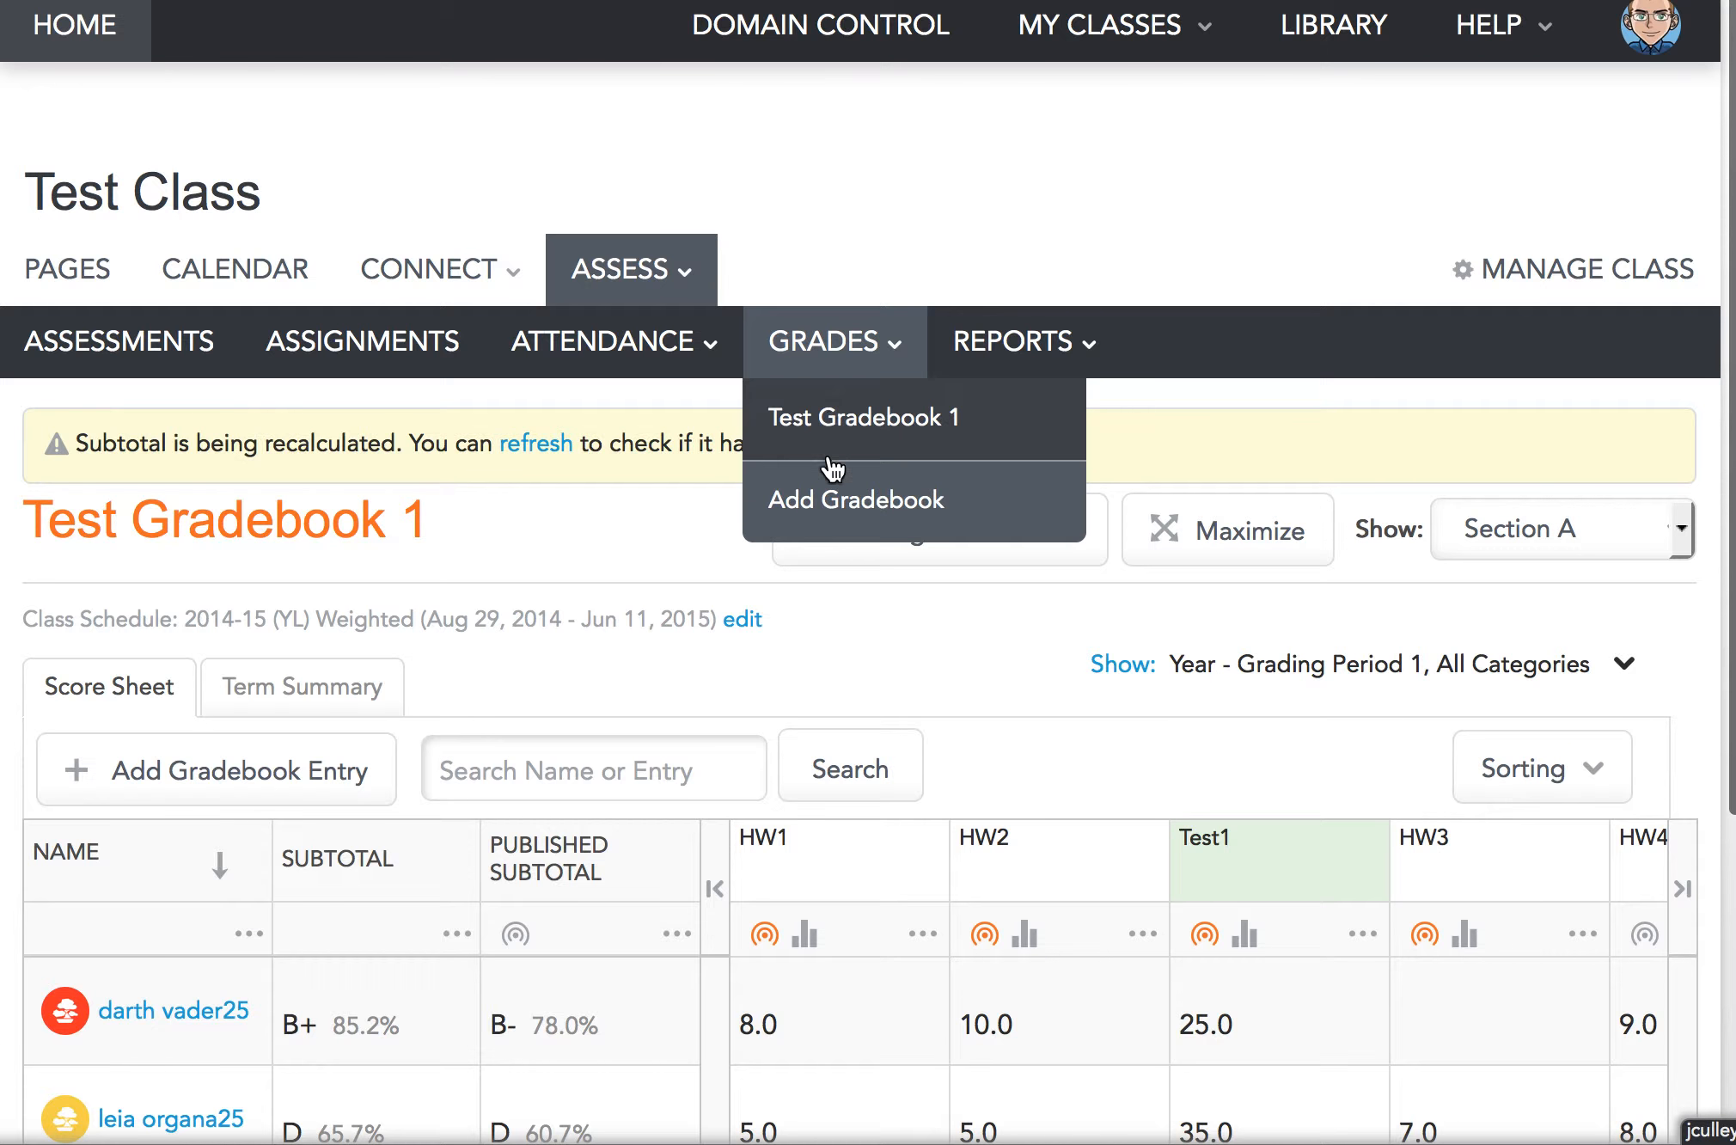
left_click(827, 509)
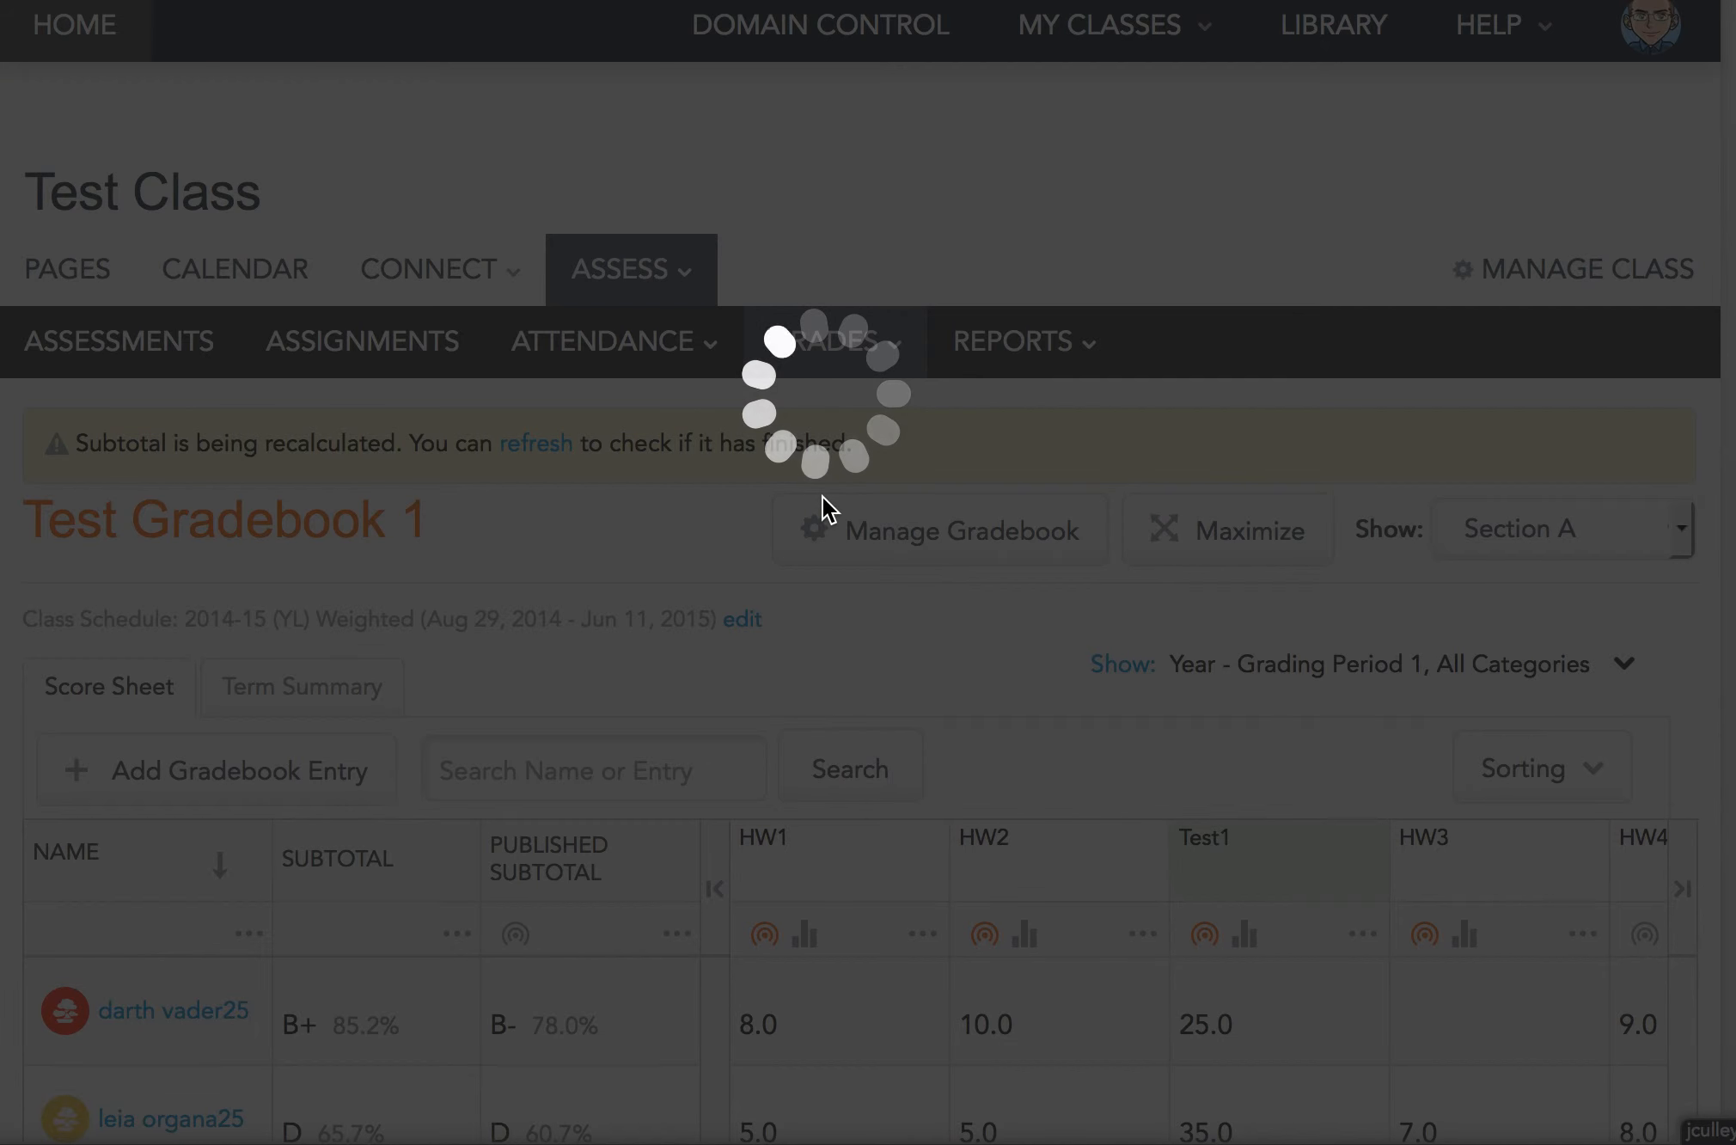
type("T")
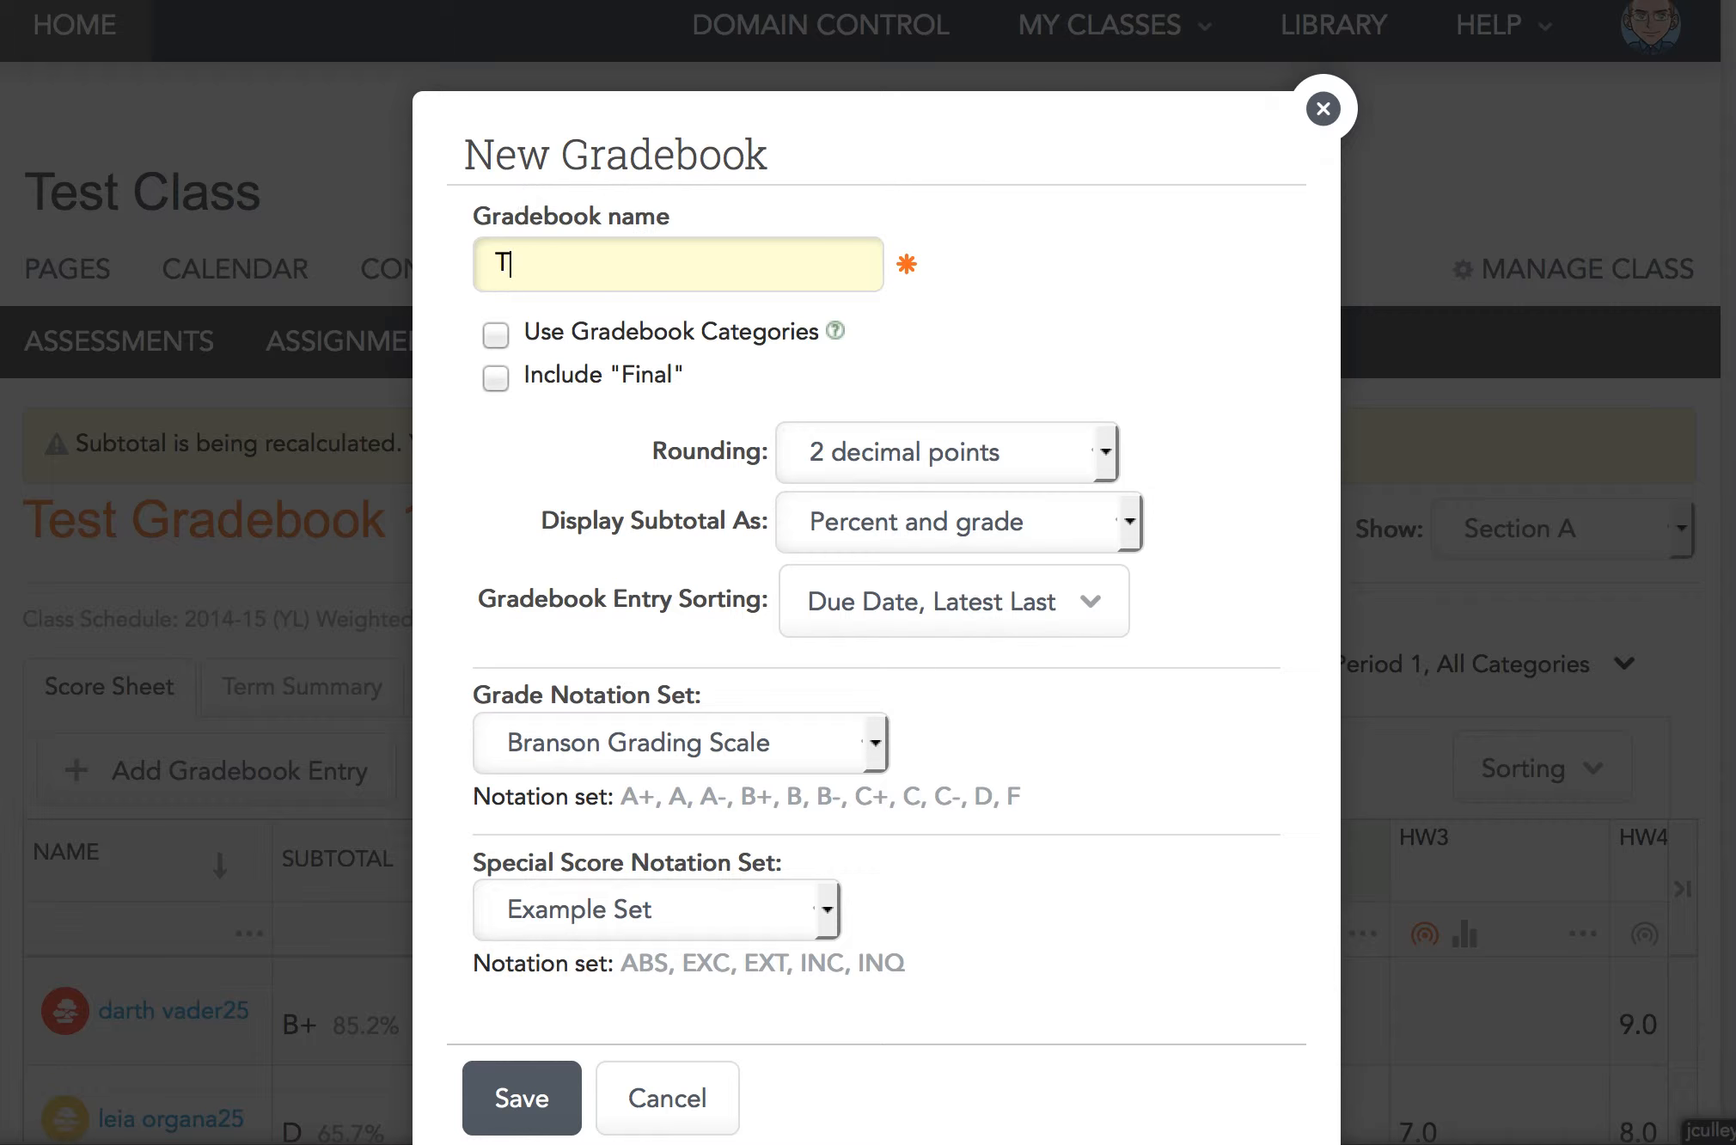
type("est Class 2014-15")
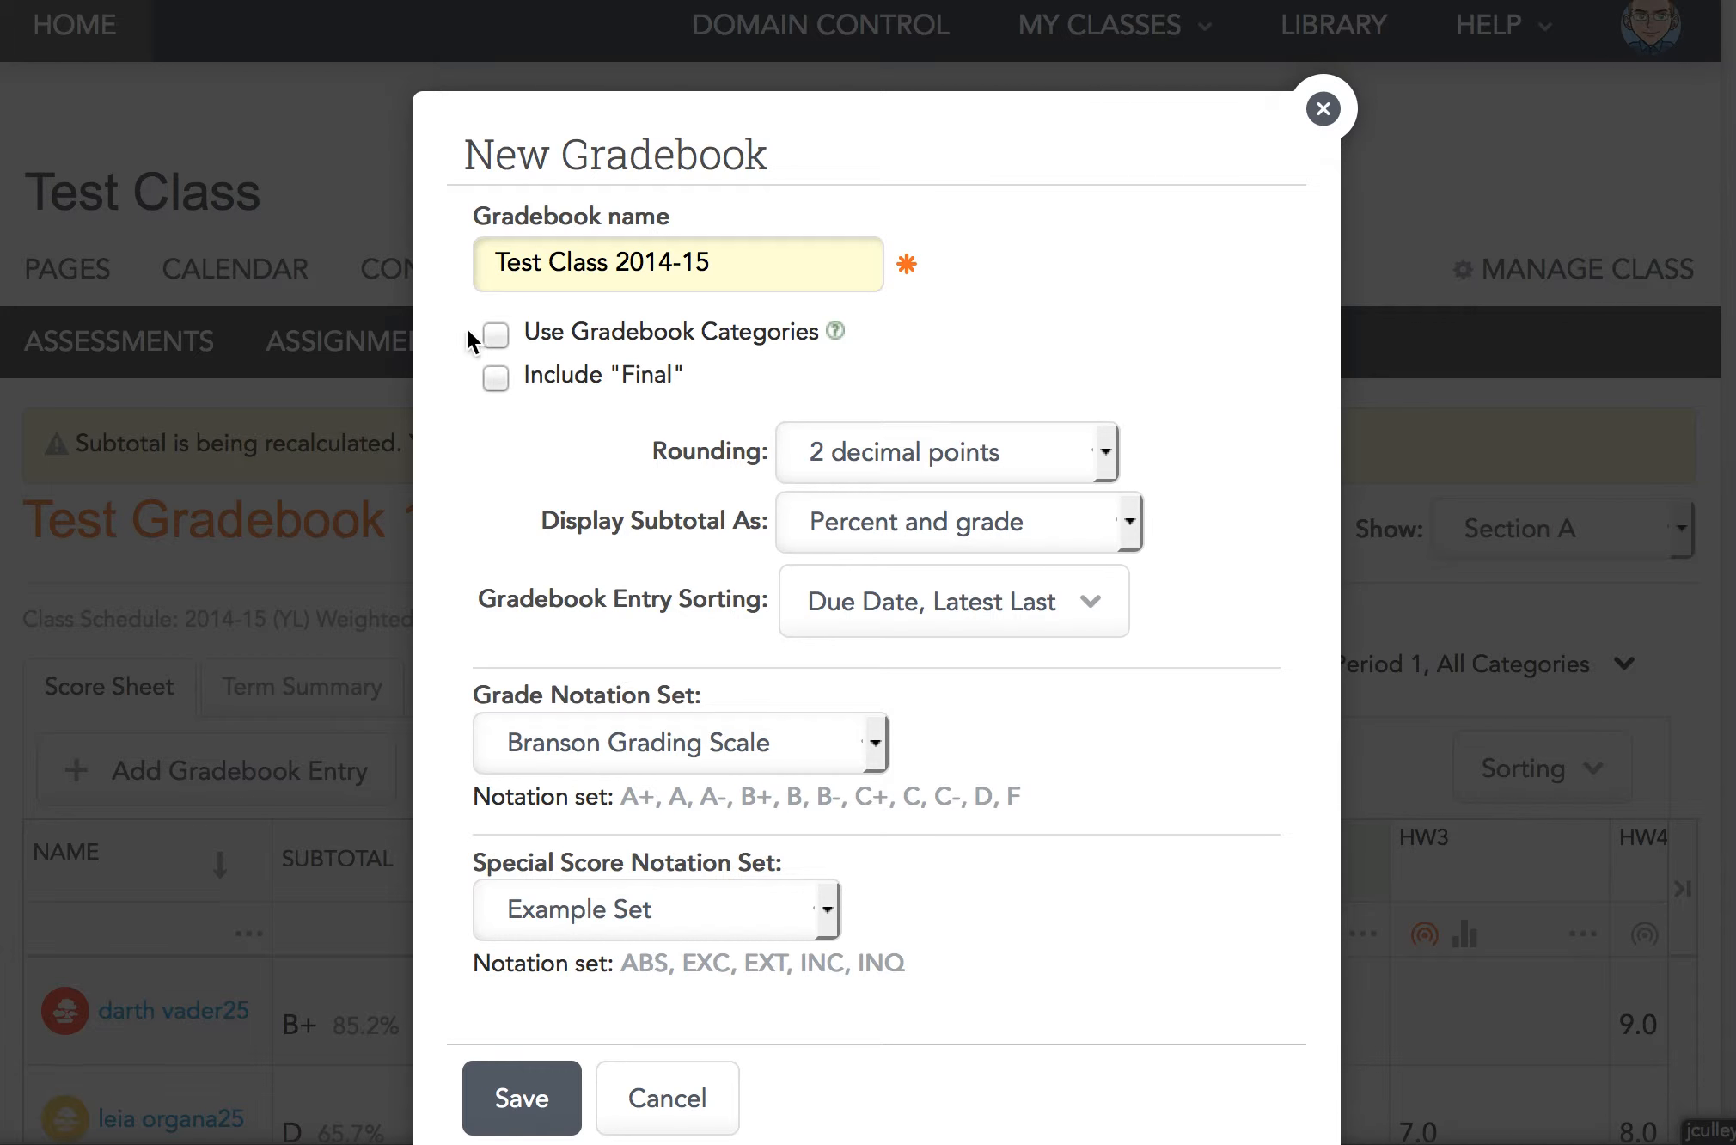
Enable gradebook categories, include the "Final", set rounding to 1 decimal point and save the new gradebook's settings
left_click(497, 335)
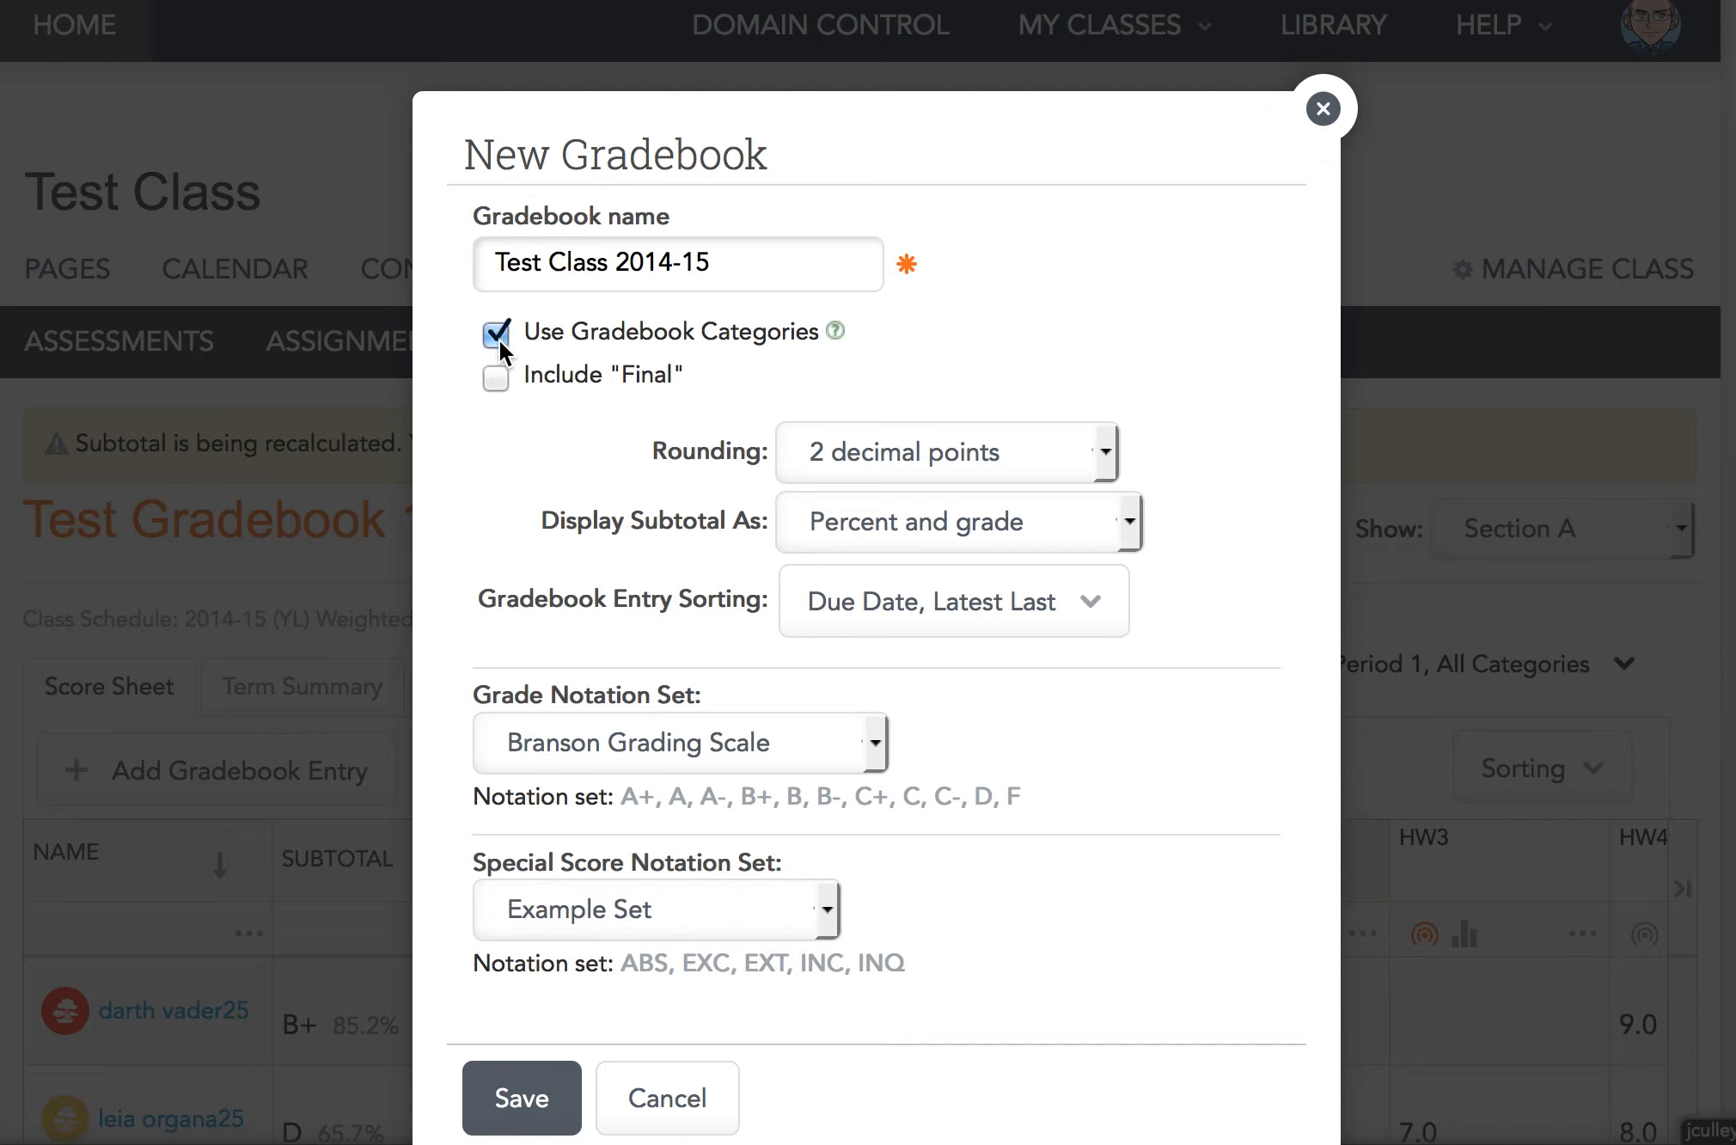
left_click(899, 462)
left_click(880, 554)
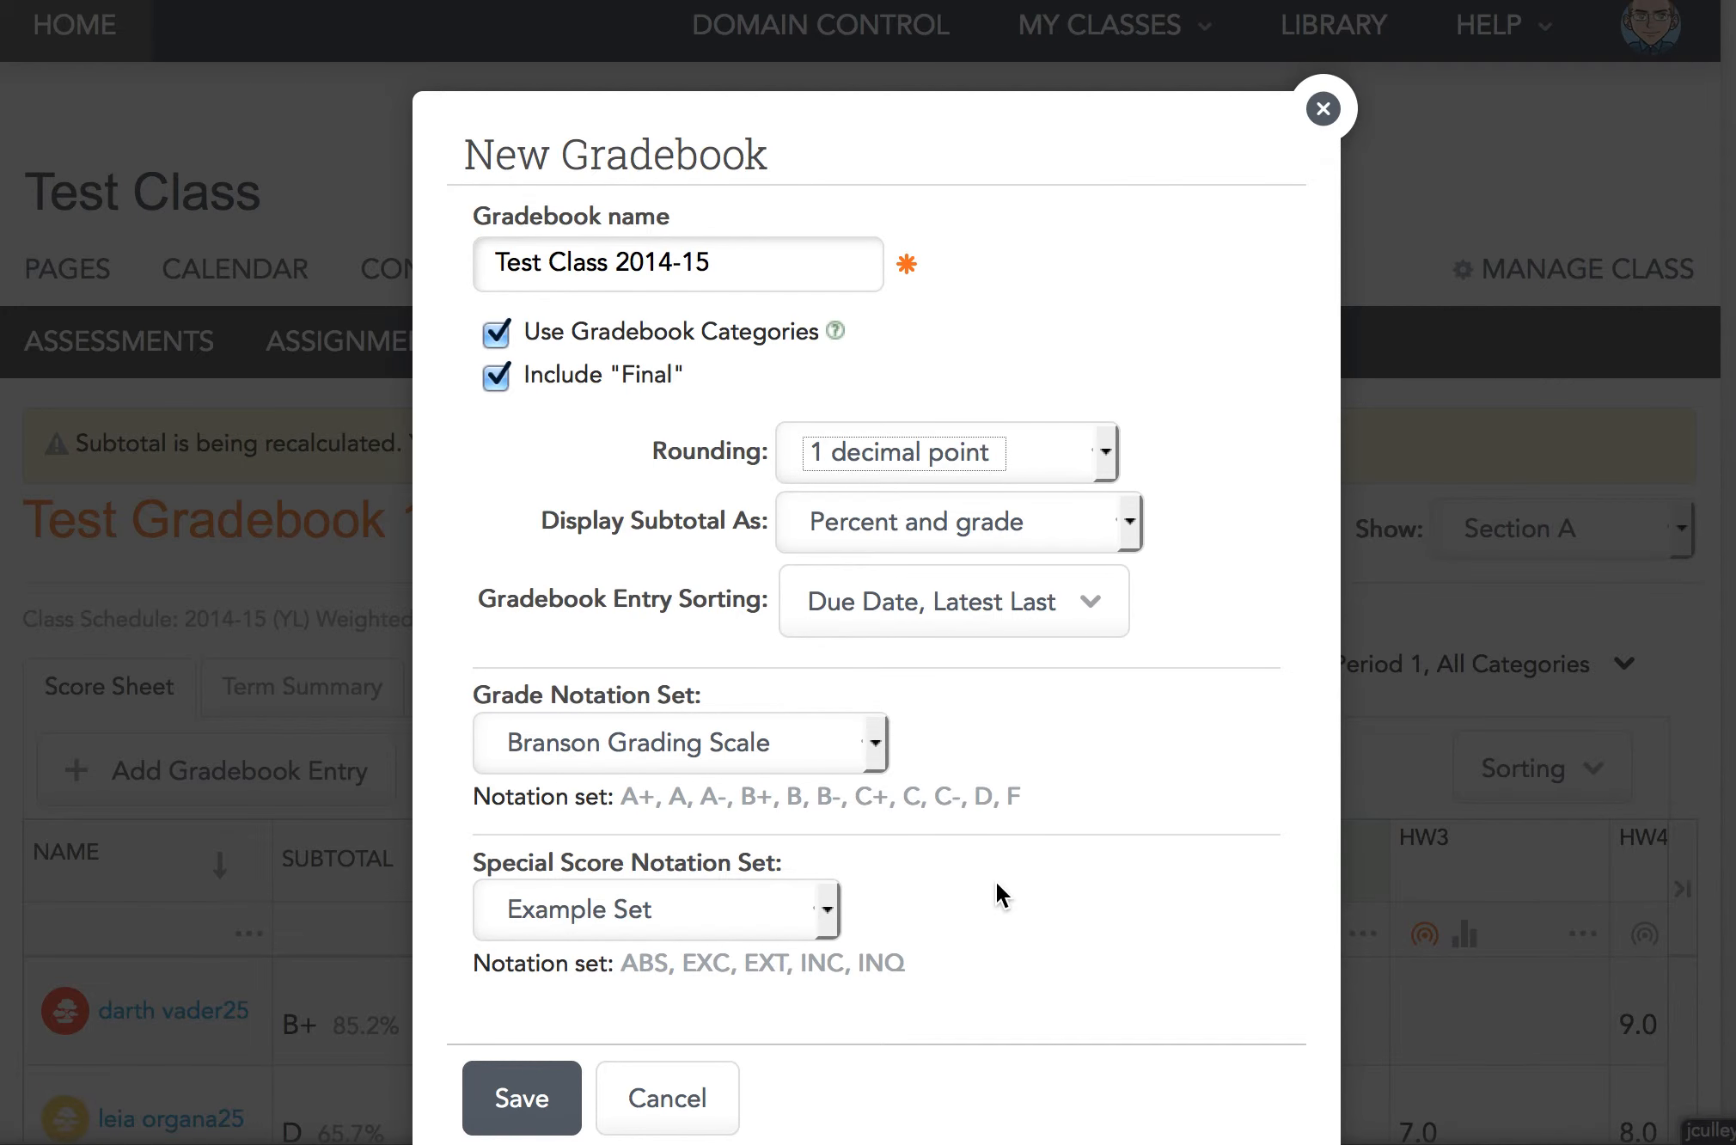
left_click(524, 1092)
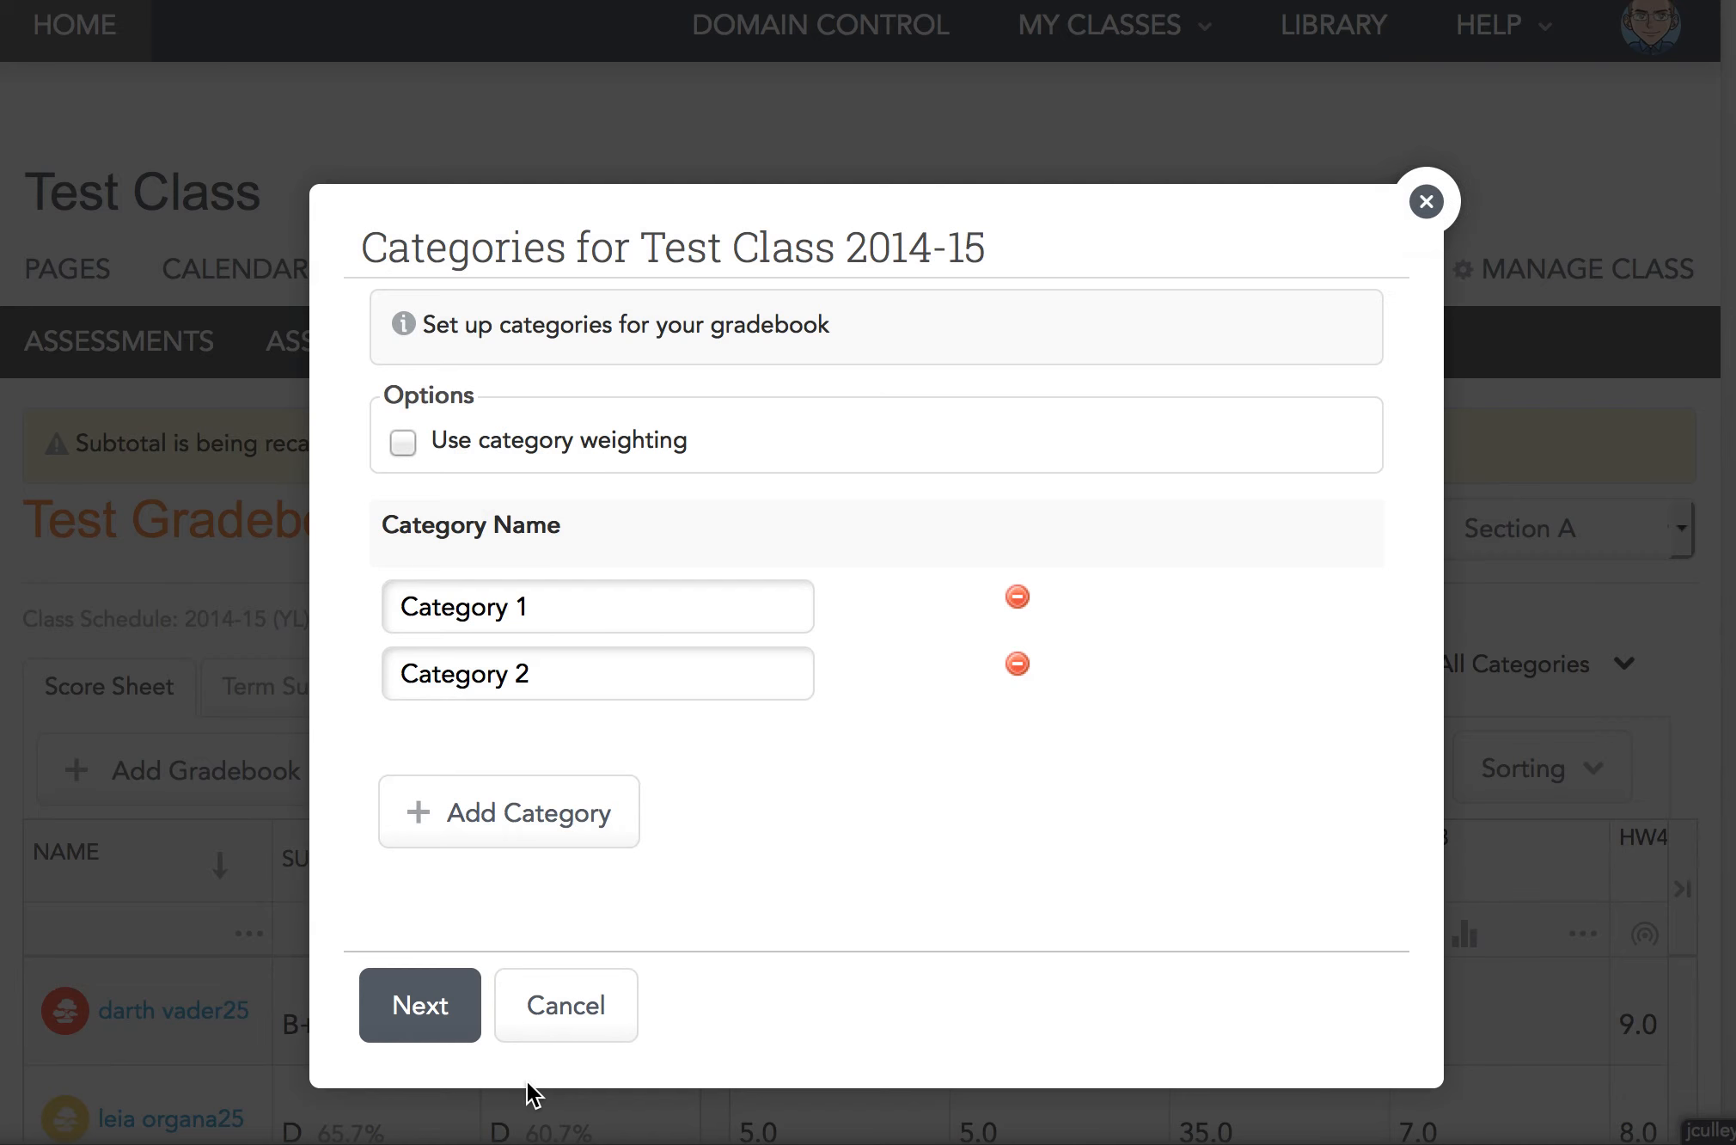
Turn on category weighting and set up three gradebook categories named HW, Test and Participation
left_click(402, 442)
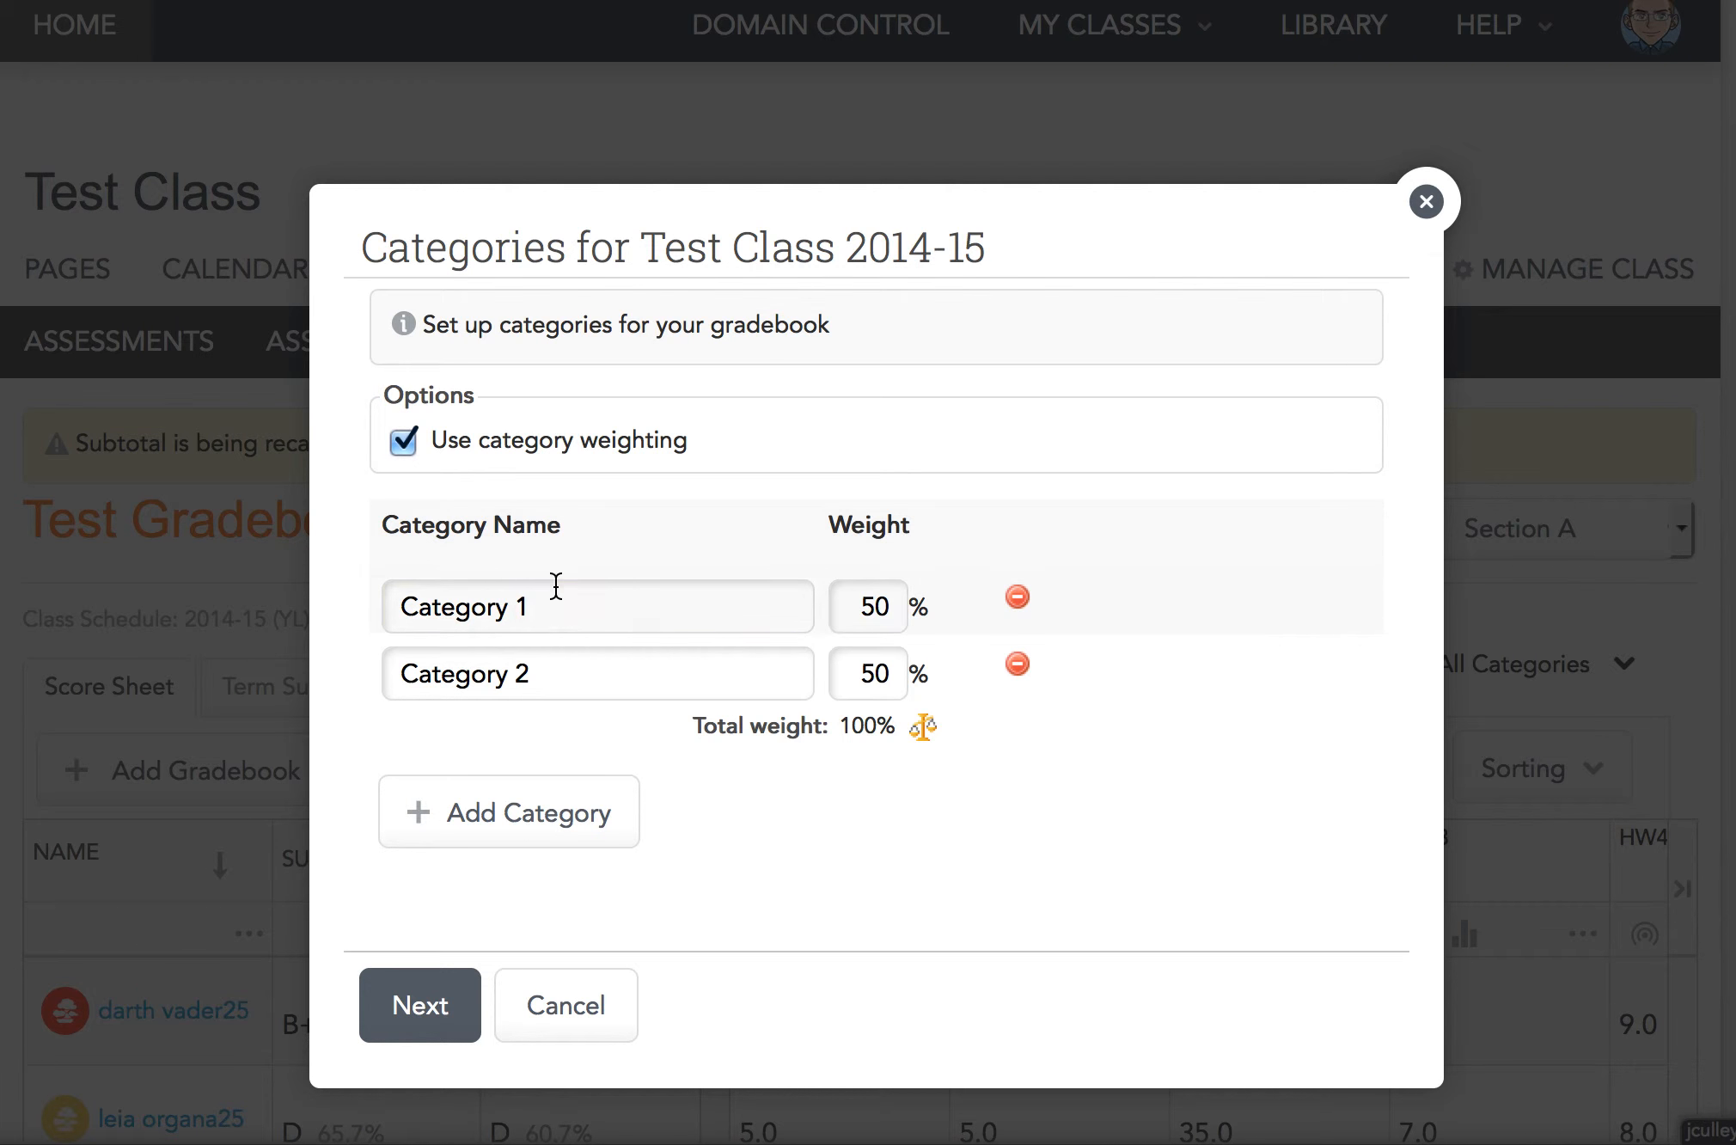
left_click_drag(555, 591, 273, 608)
type("HW")
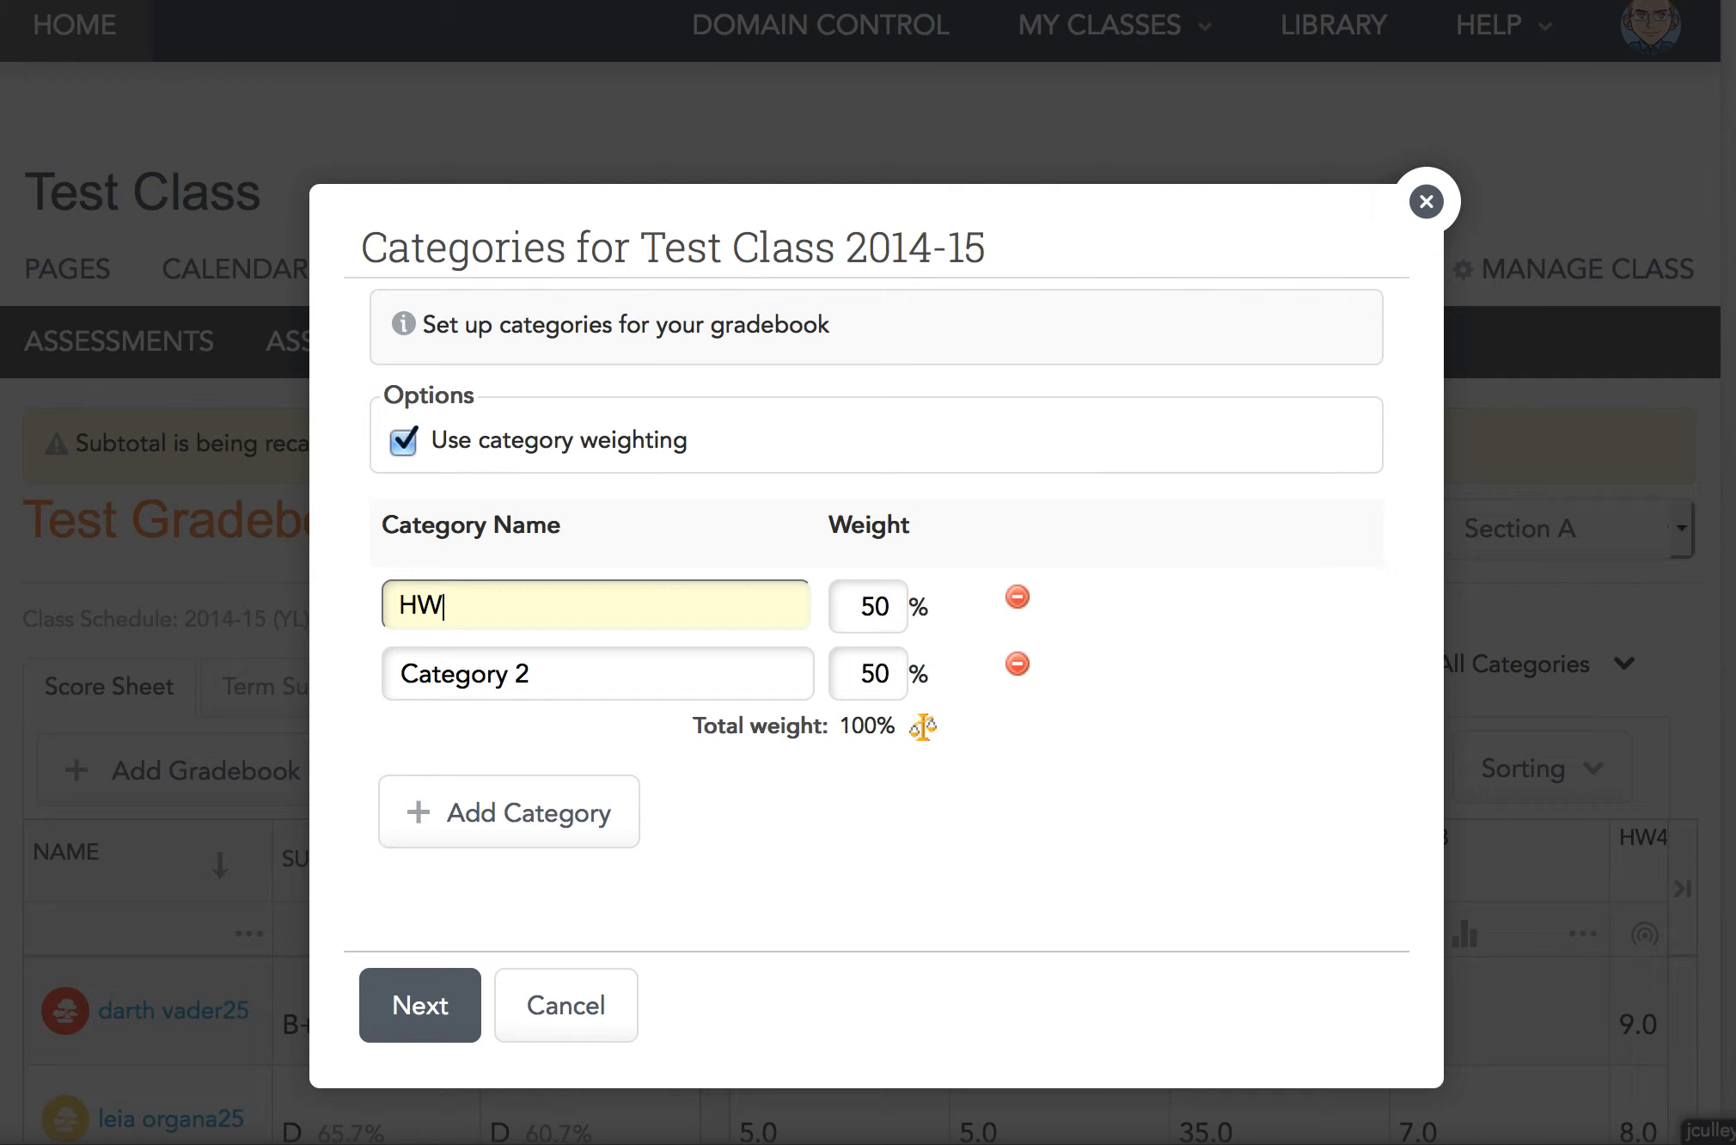
left_click(515, 688)
left_click_drag(350, 665, 124, 550)
type("Test")
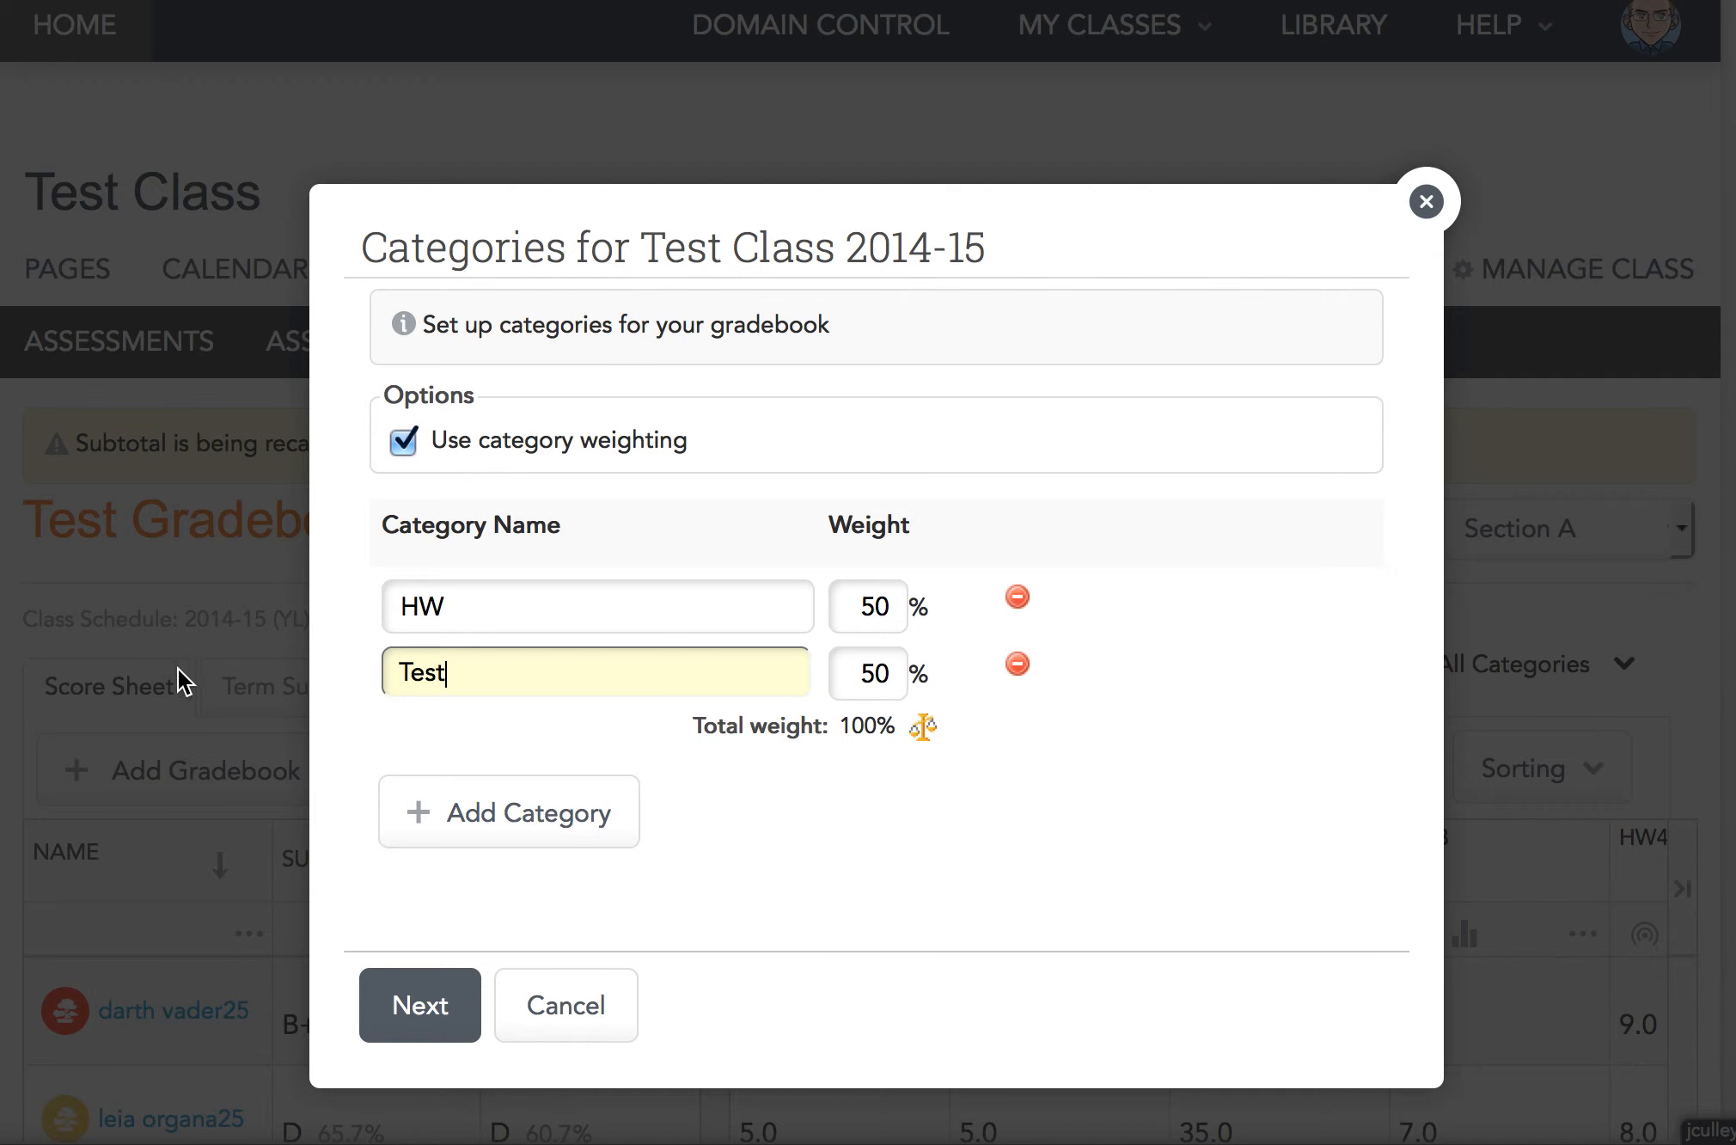
left_click(462, 808)
type("Part")
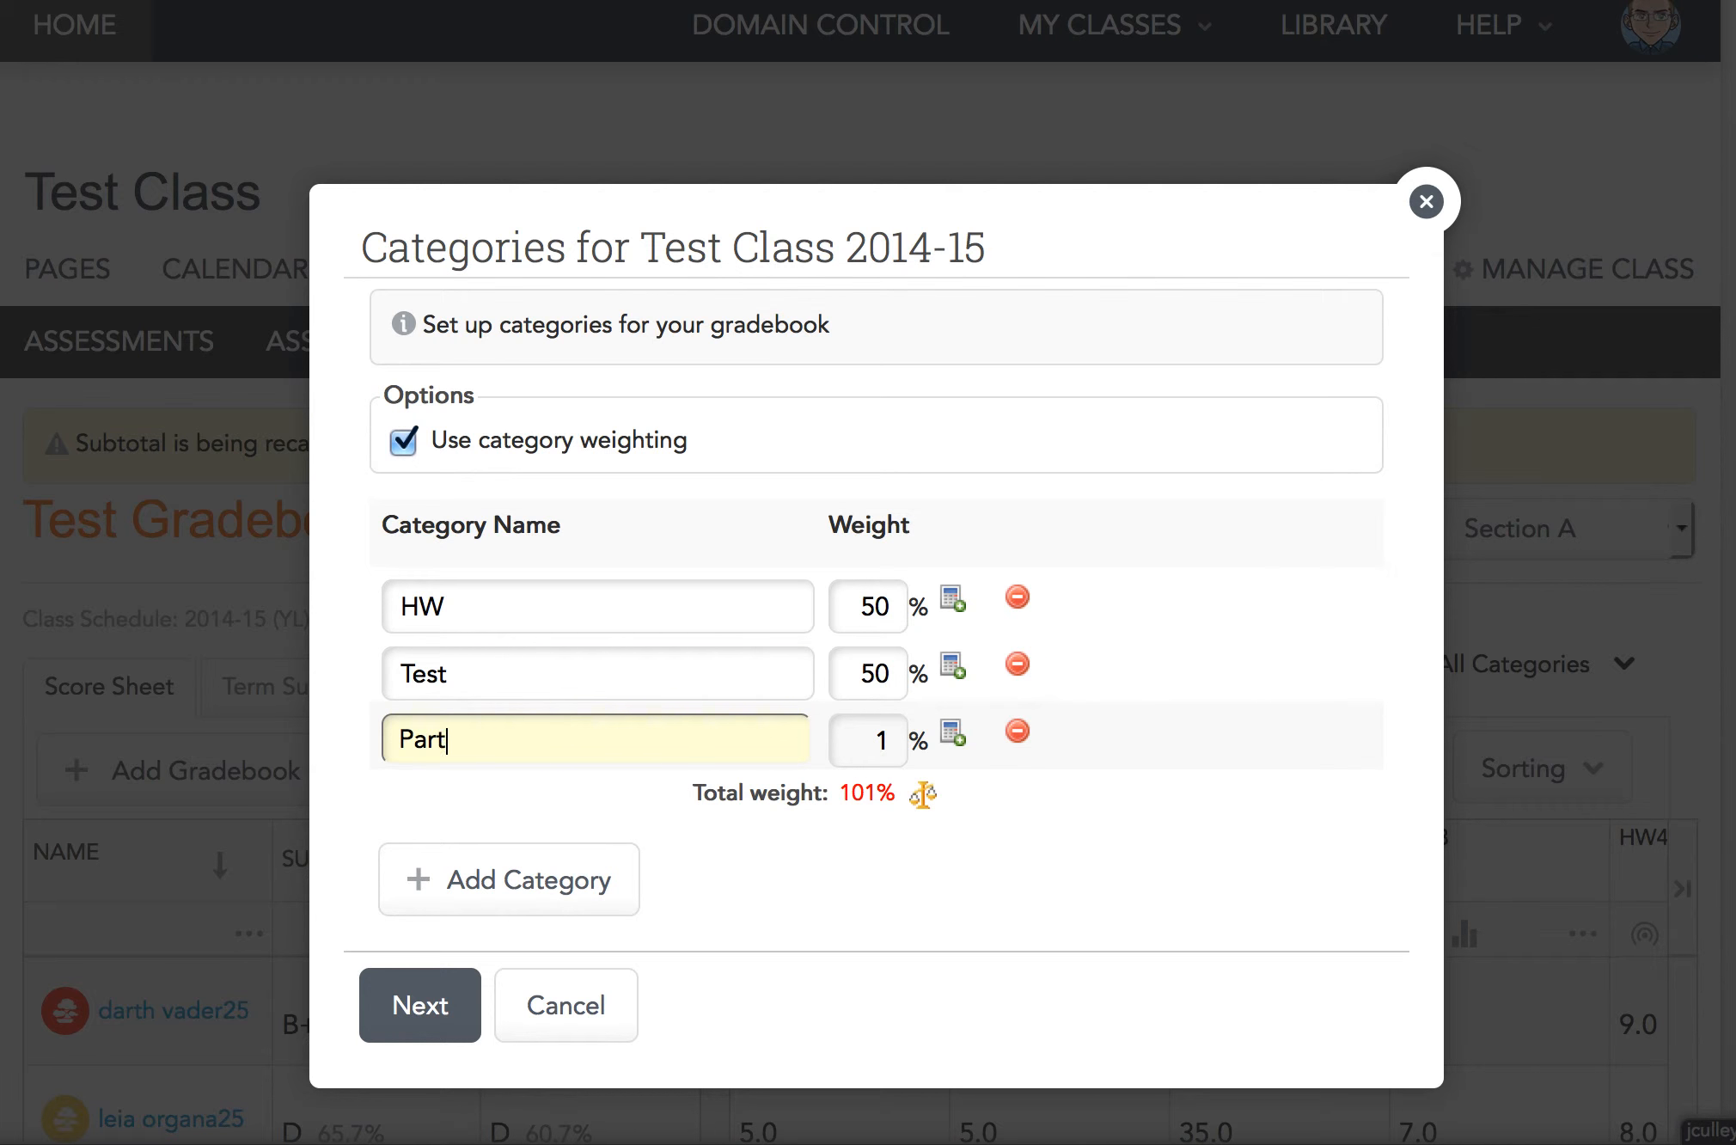
type("icipation")
Set the category weights to 60% for HW, 10% for Participation and 30% for Test, and continue to the grading period weights
left_click(875, 609)
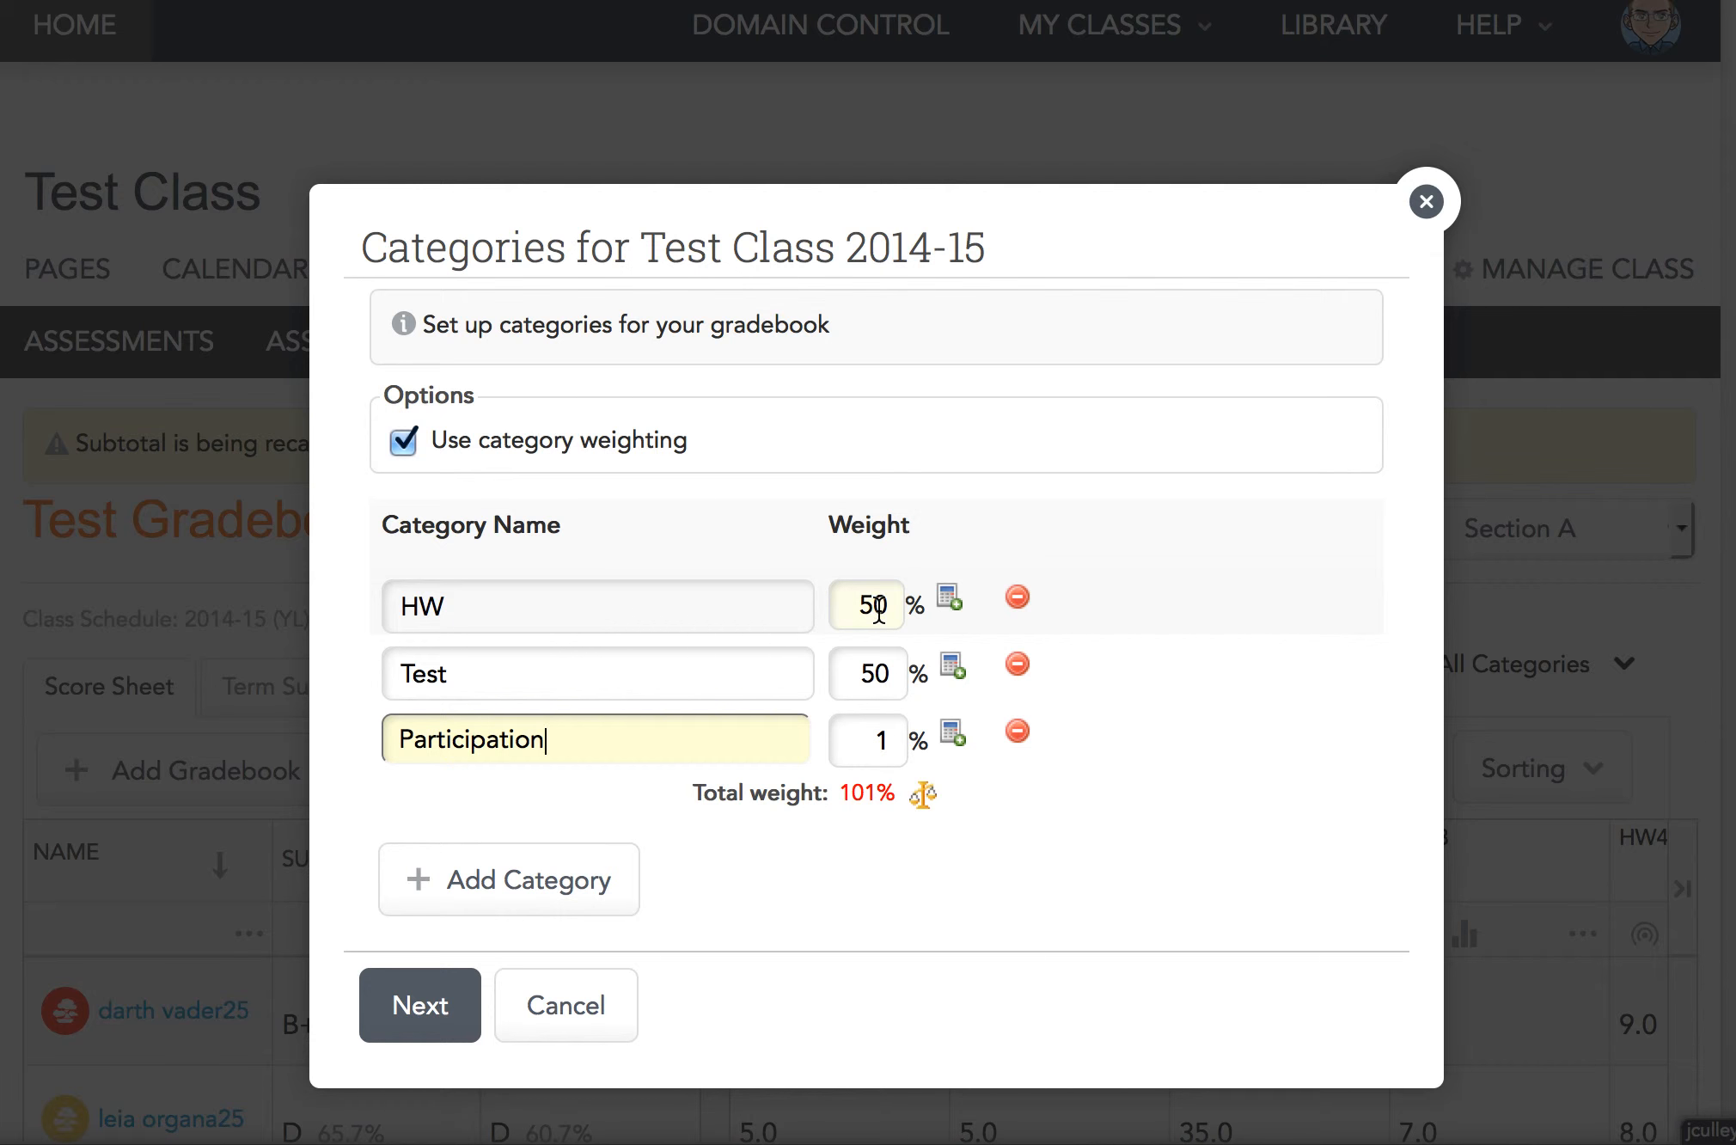
key("BackSpace")
type("6")
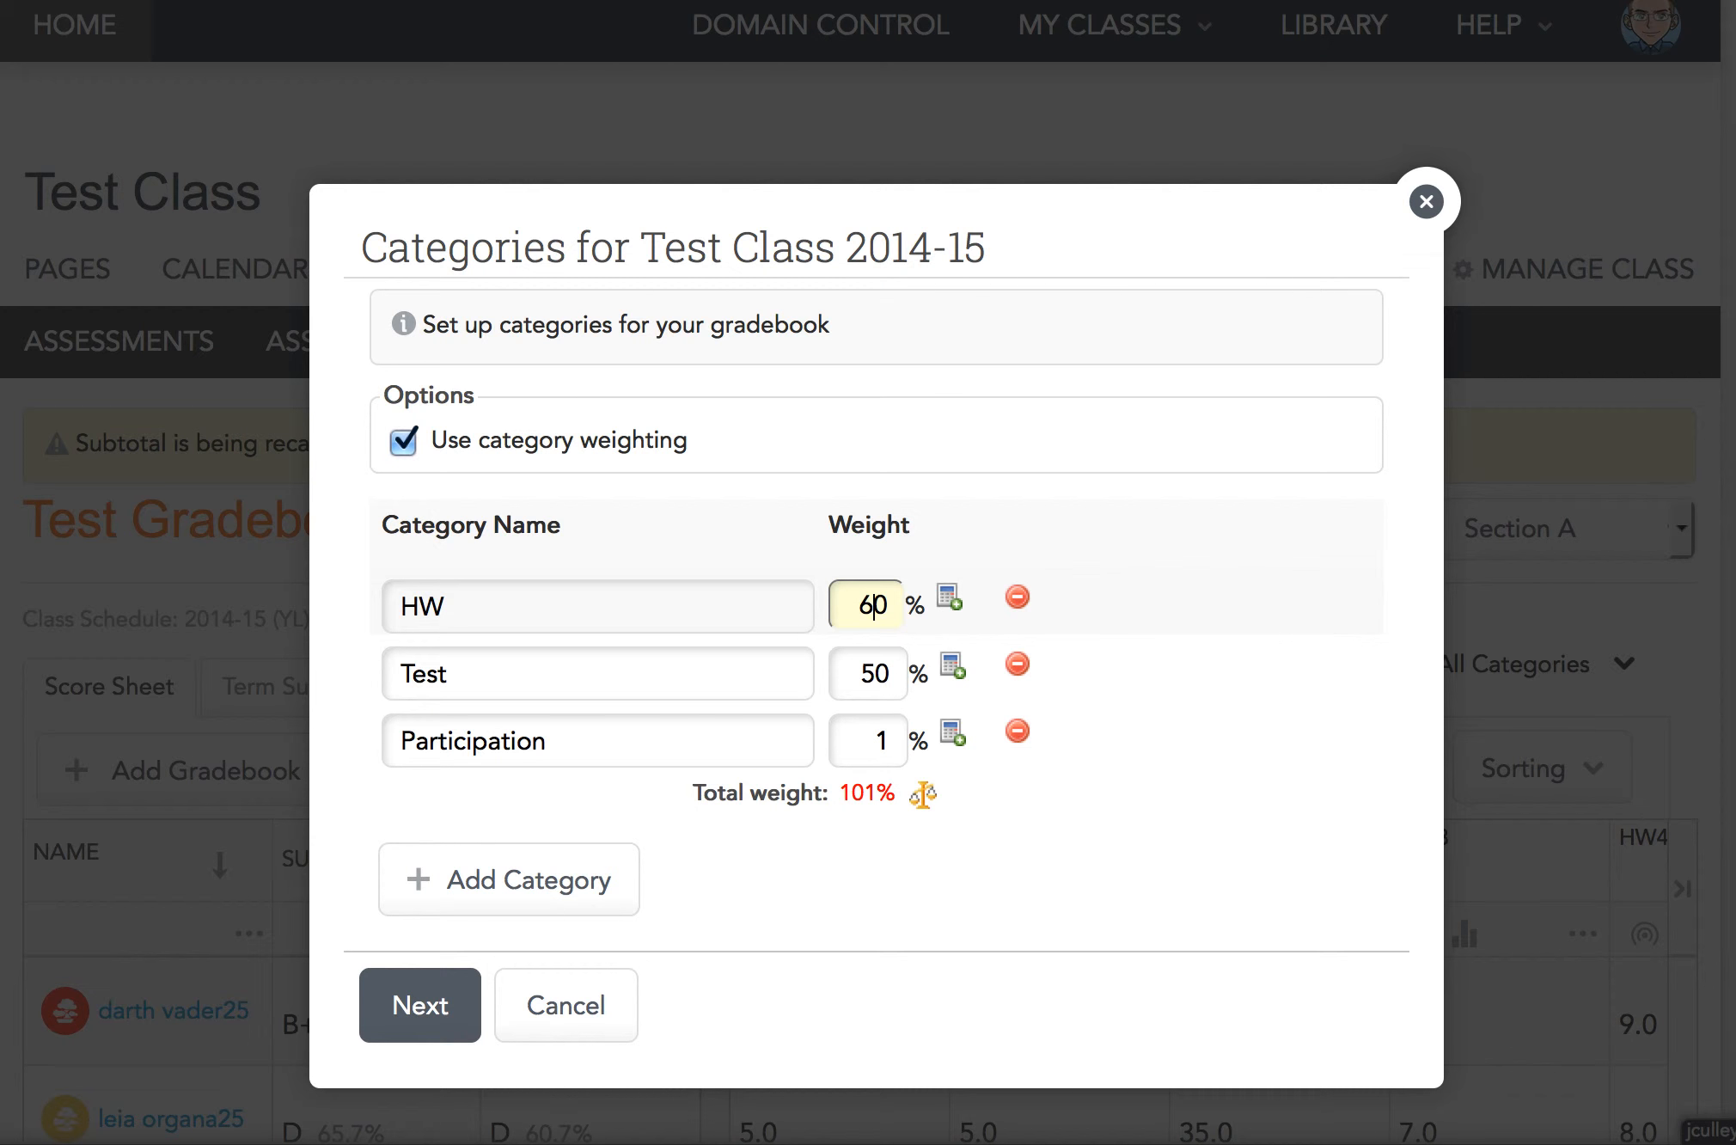
left_click(894, 735)
type("0")
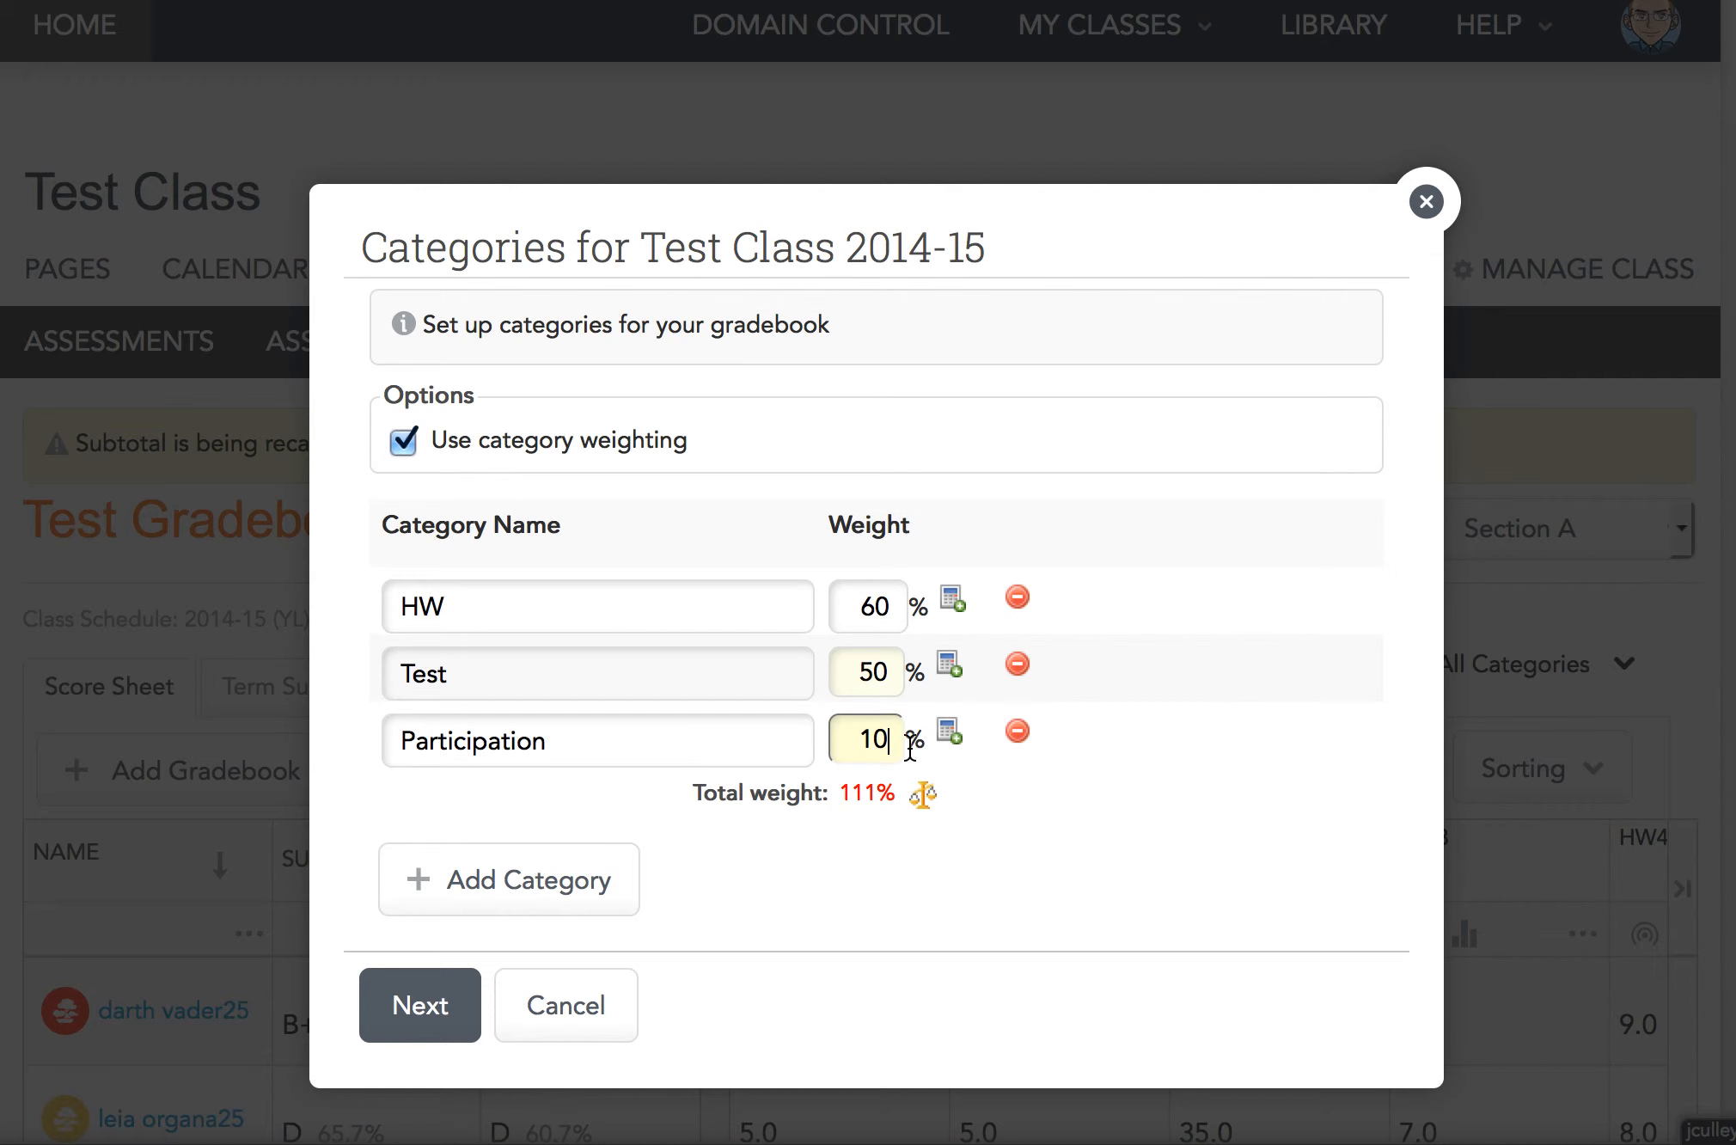
left_click(945, 859)
left_click(891, 685)
left_click(876, 670)
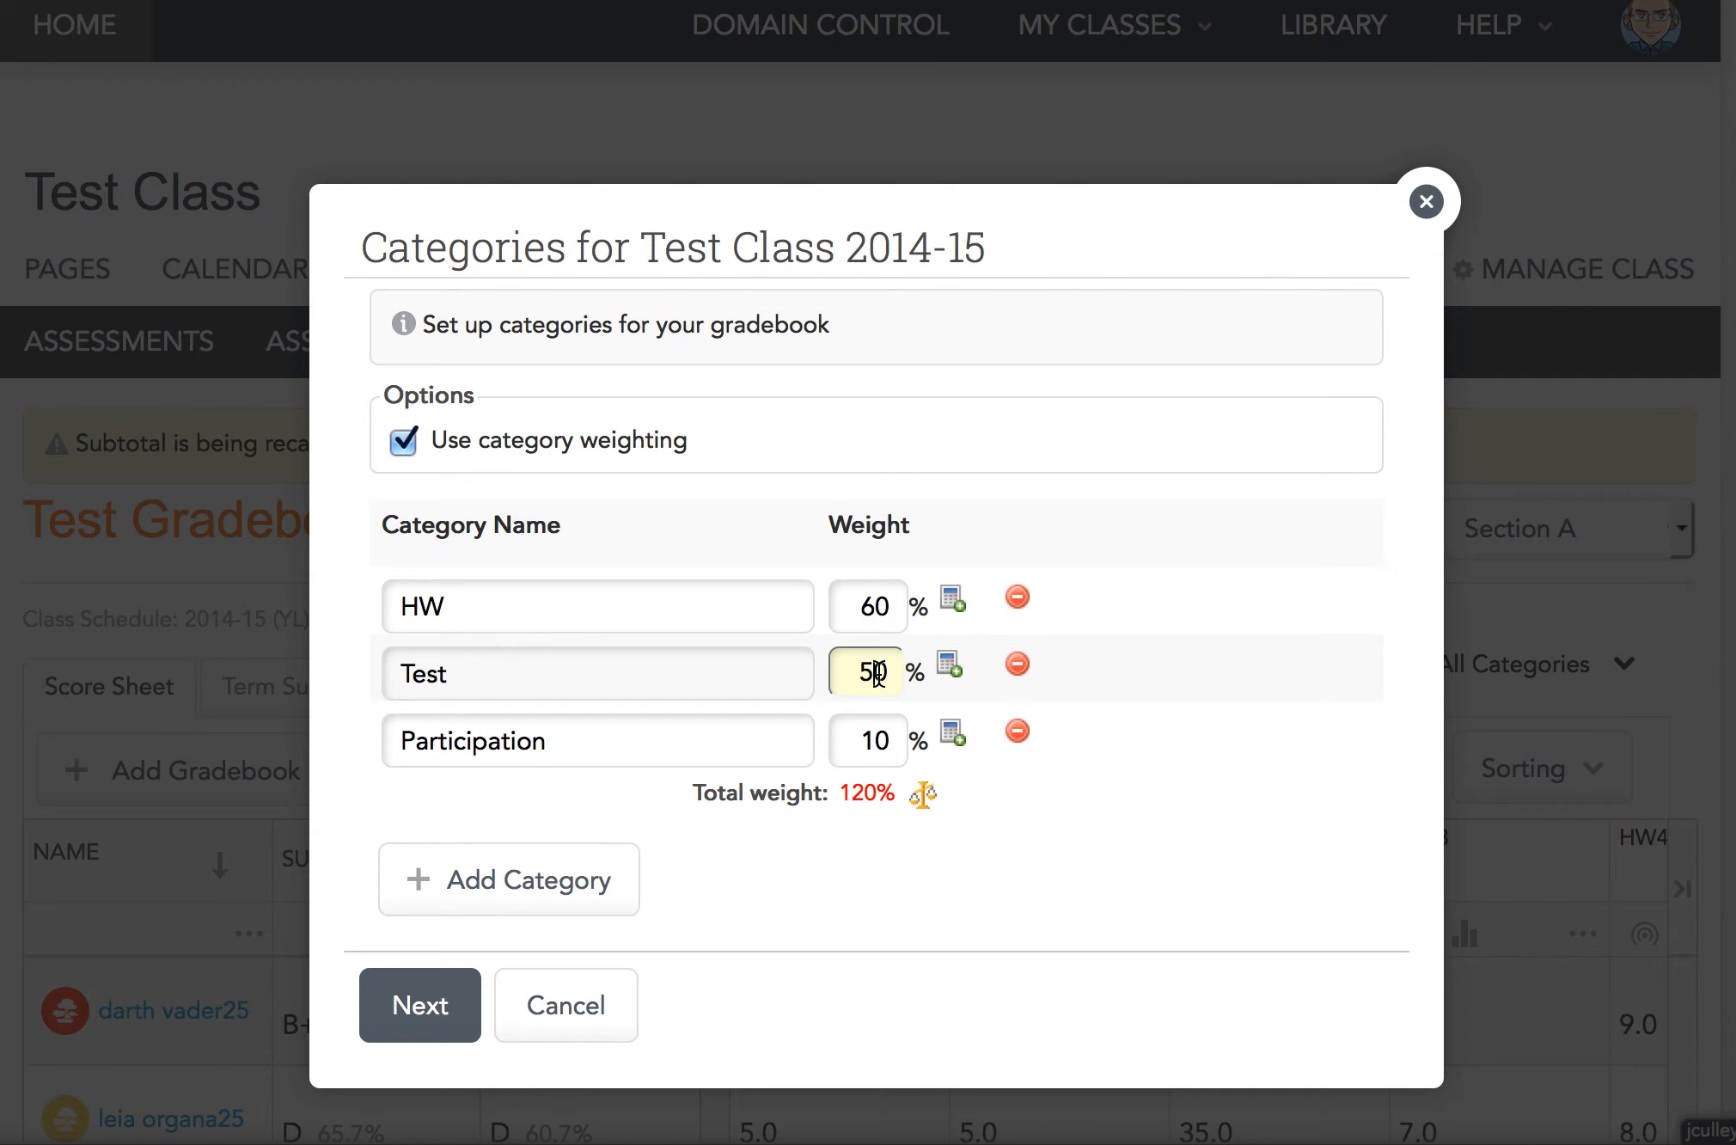
key("BackSpace")
type("3")
left_click(868, 899)
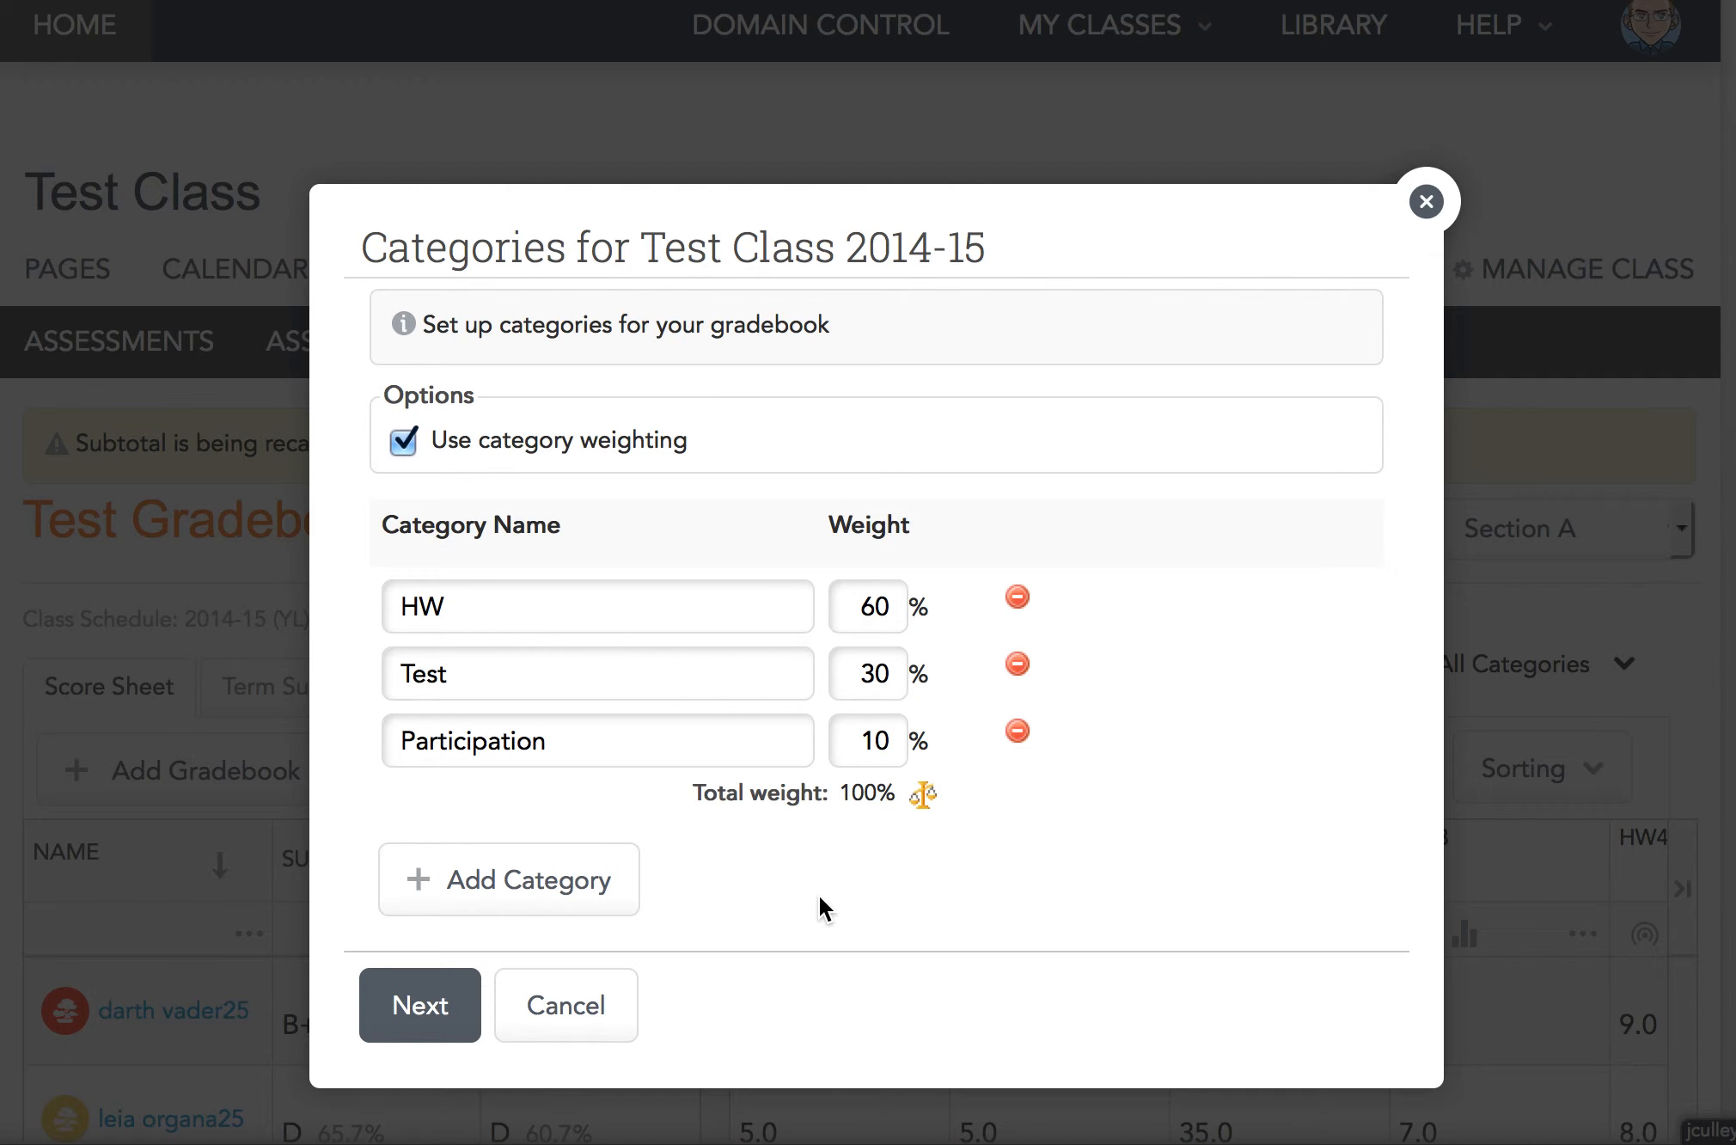
left_click(422, 1008)
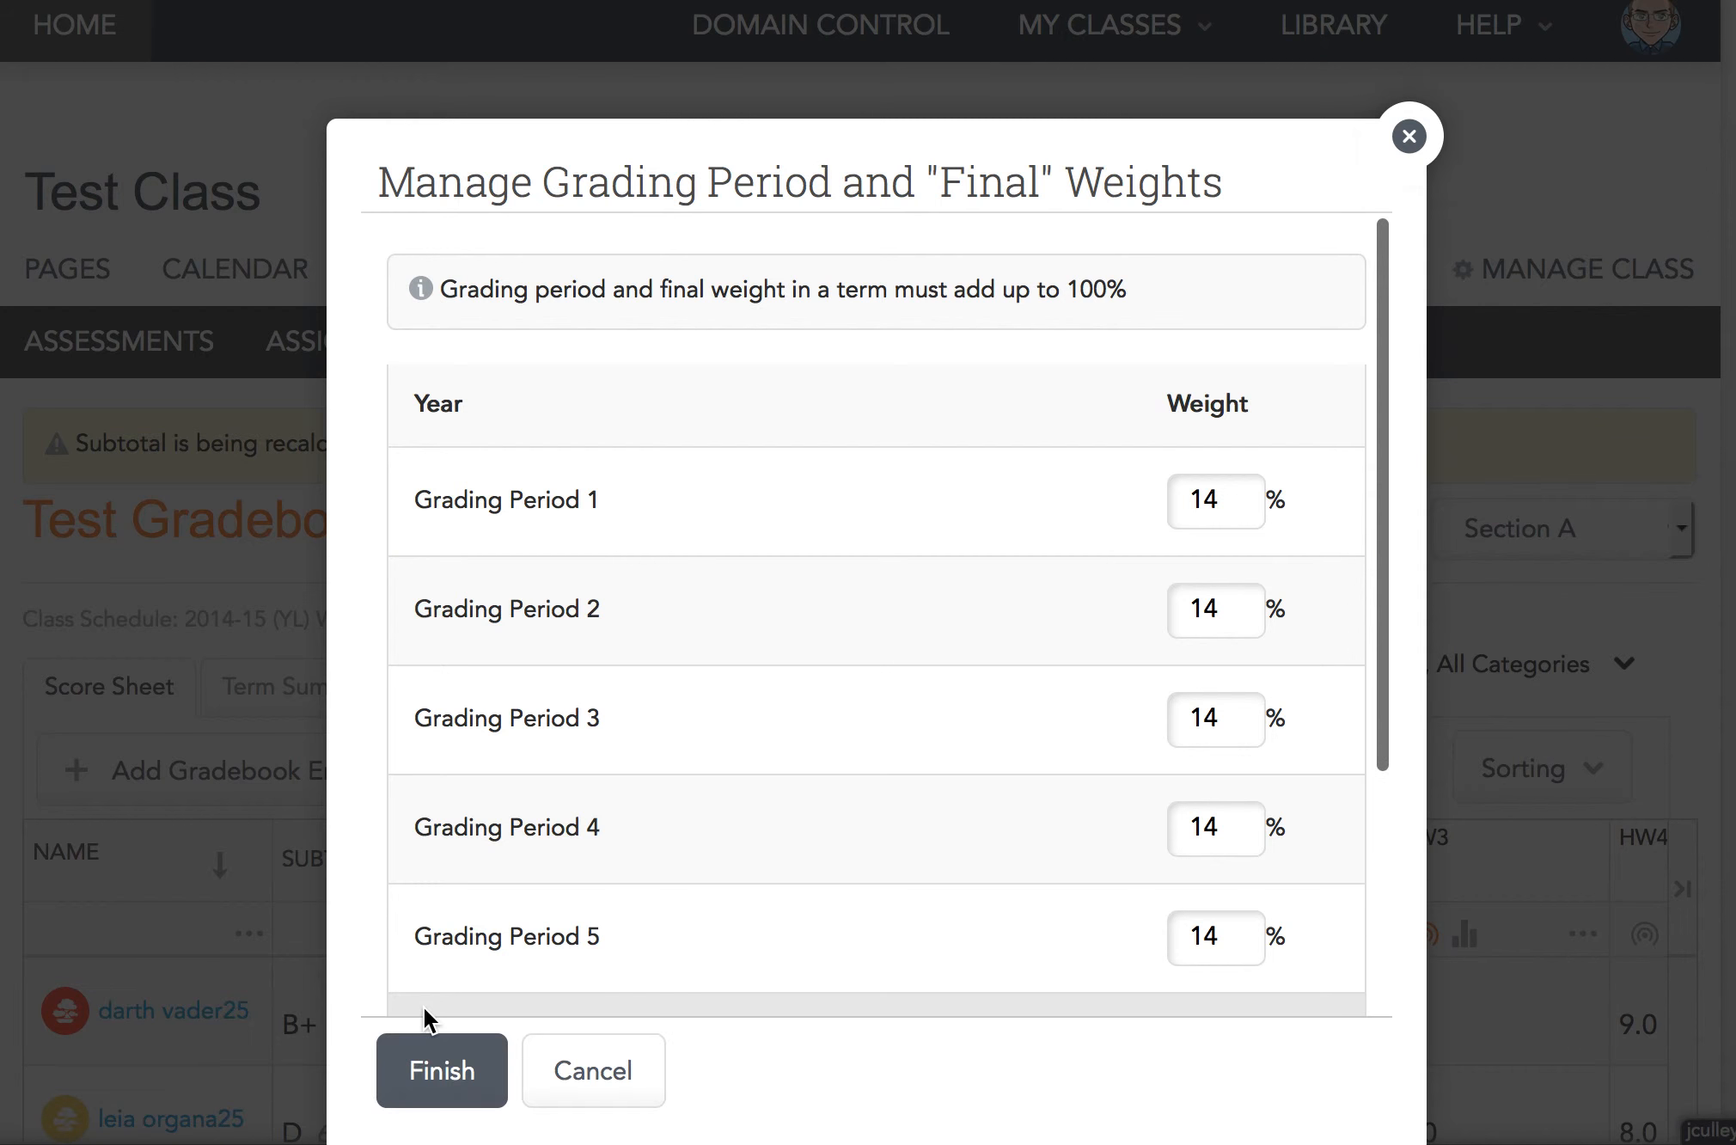
Look through the grading period weights and set the Year - Final weight to 10%
scroll(795, 662, "down", 5)
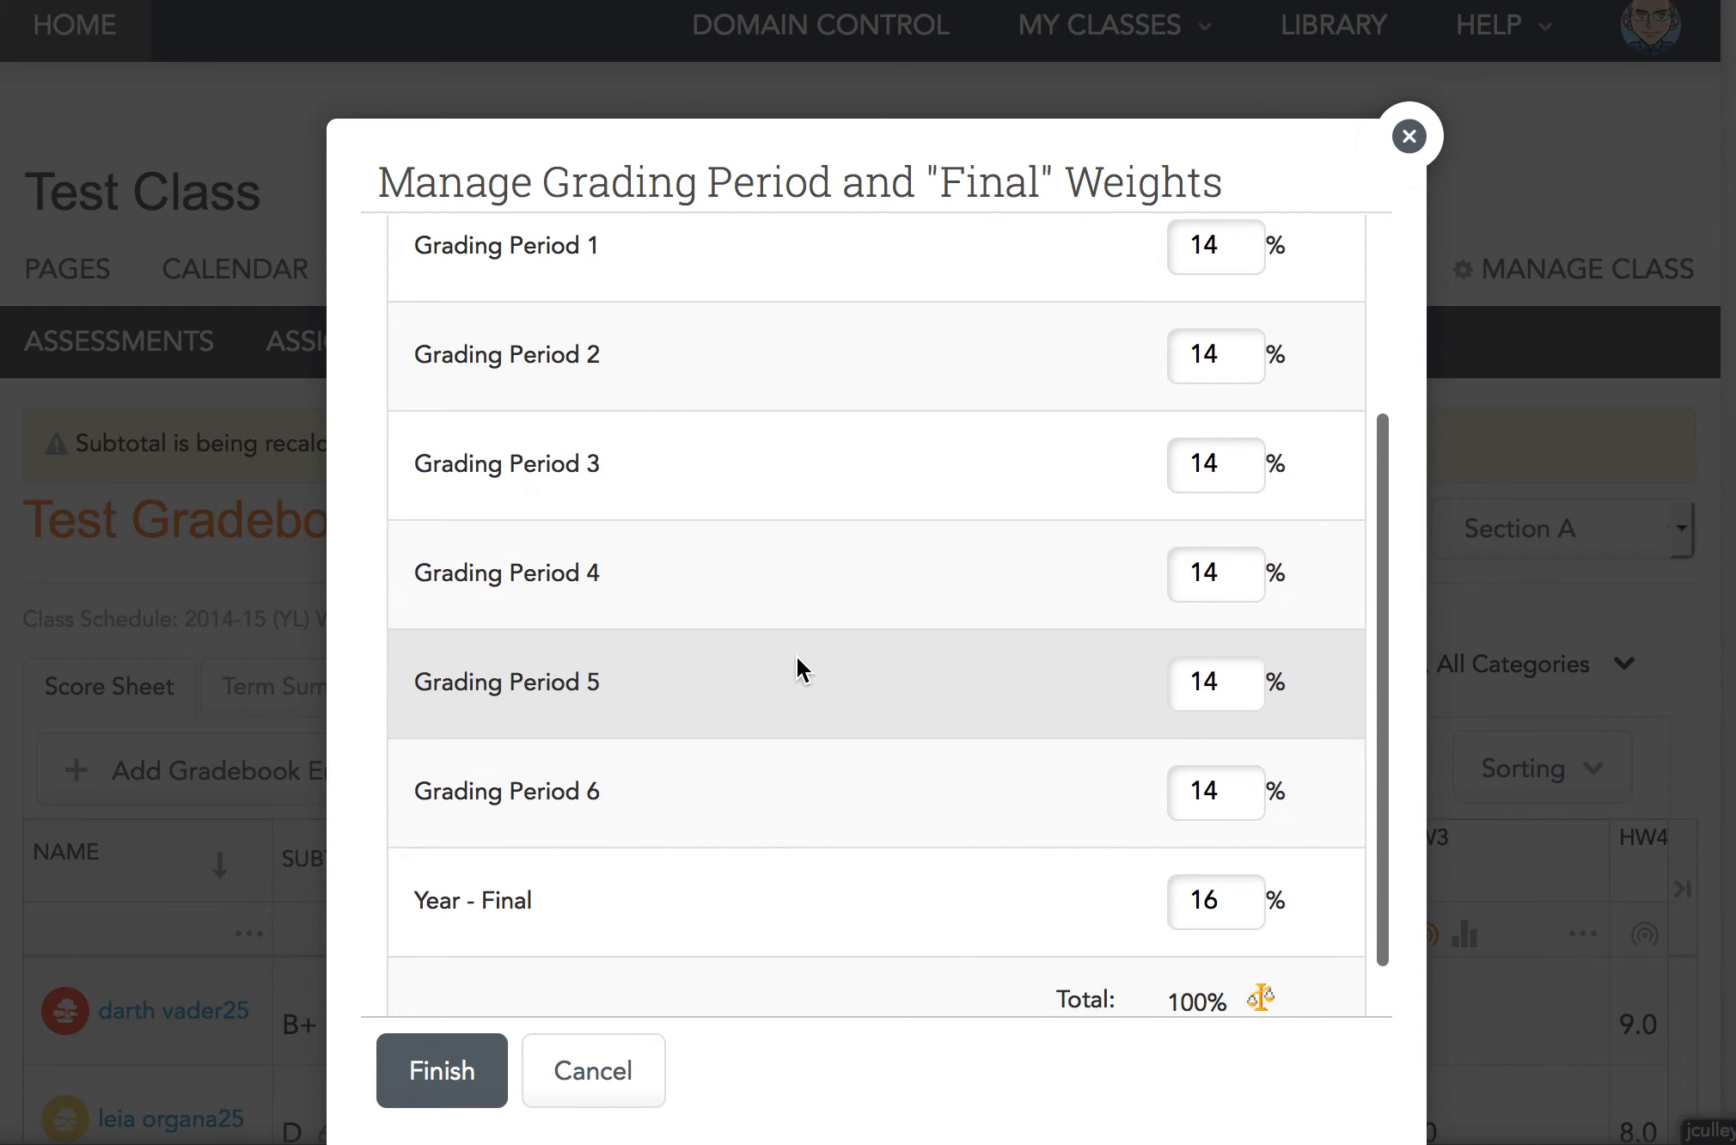
scroll(796, 662, "up", 5)
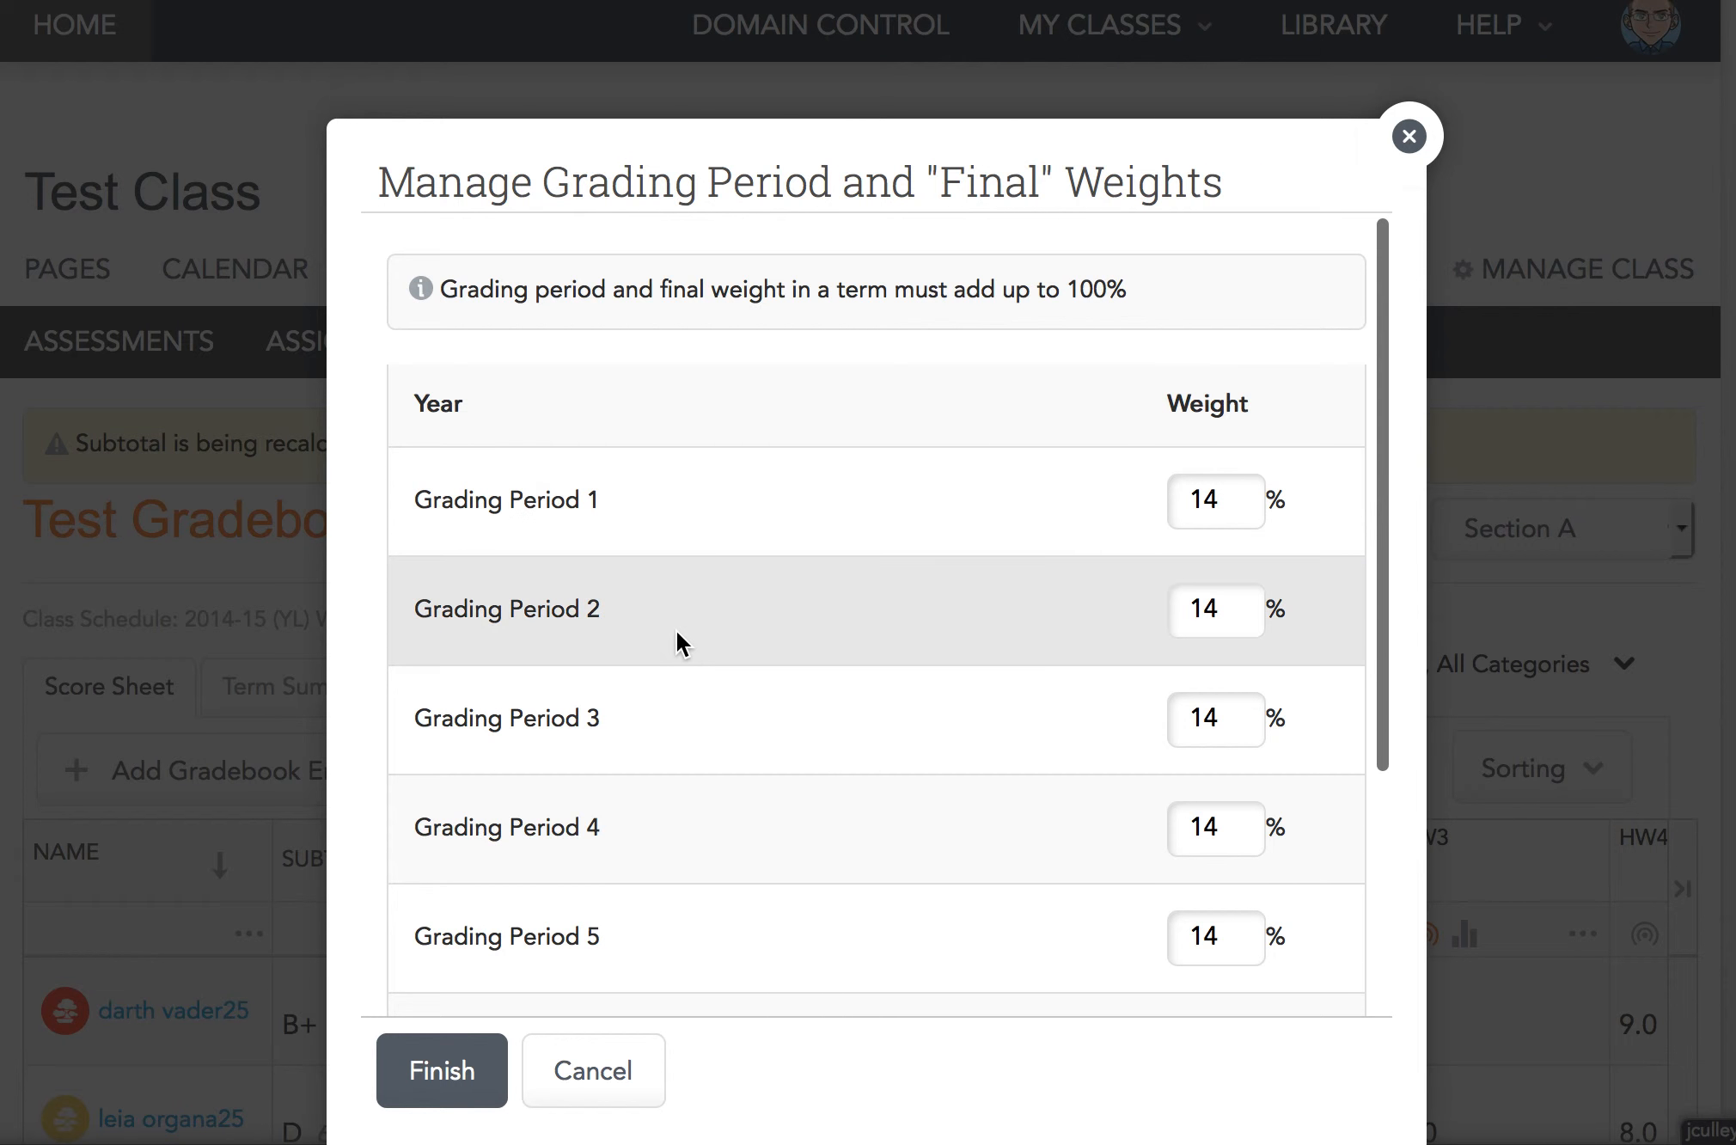
scroll(677, 634, "down", 2)
scroll(676, 643, "down", 2)
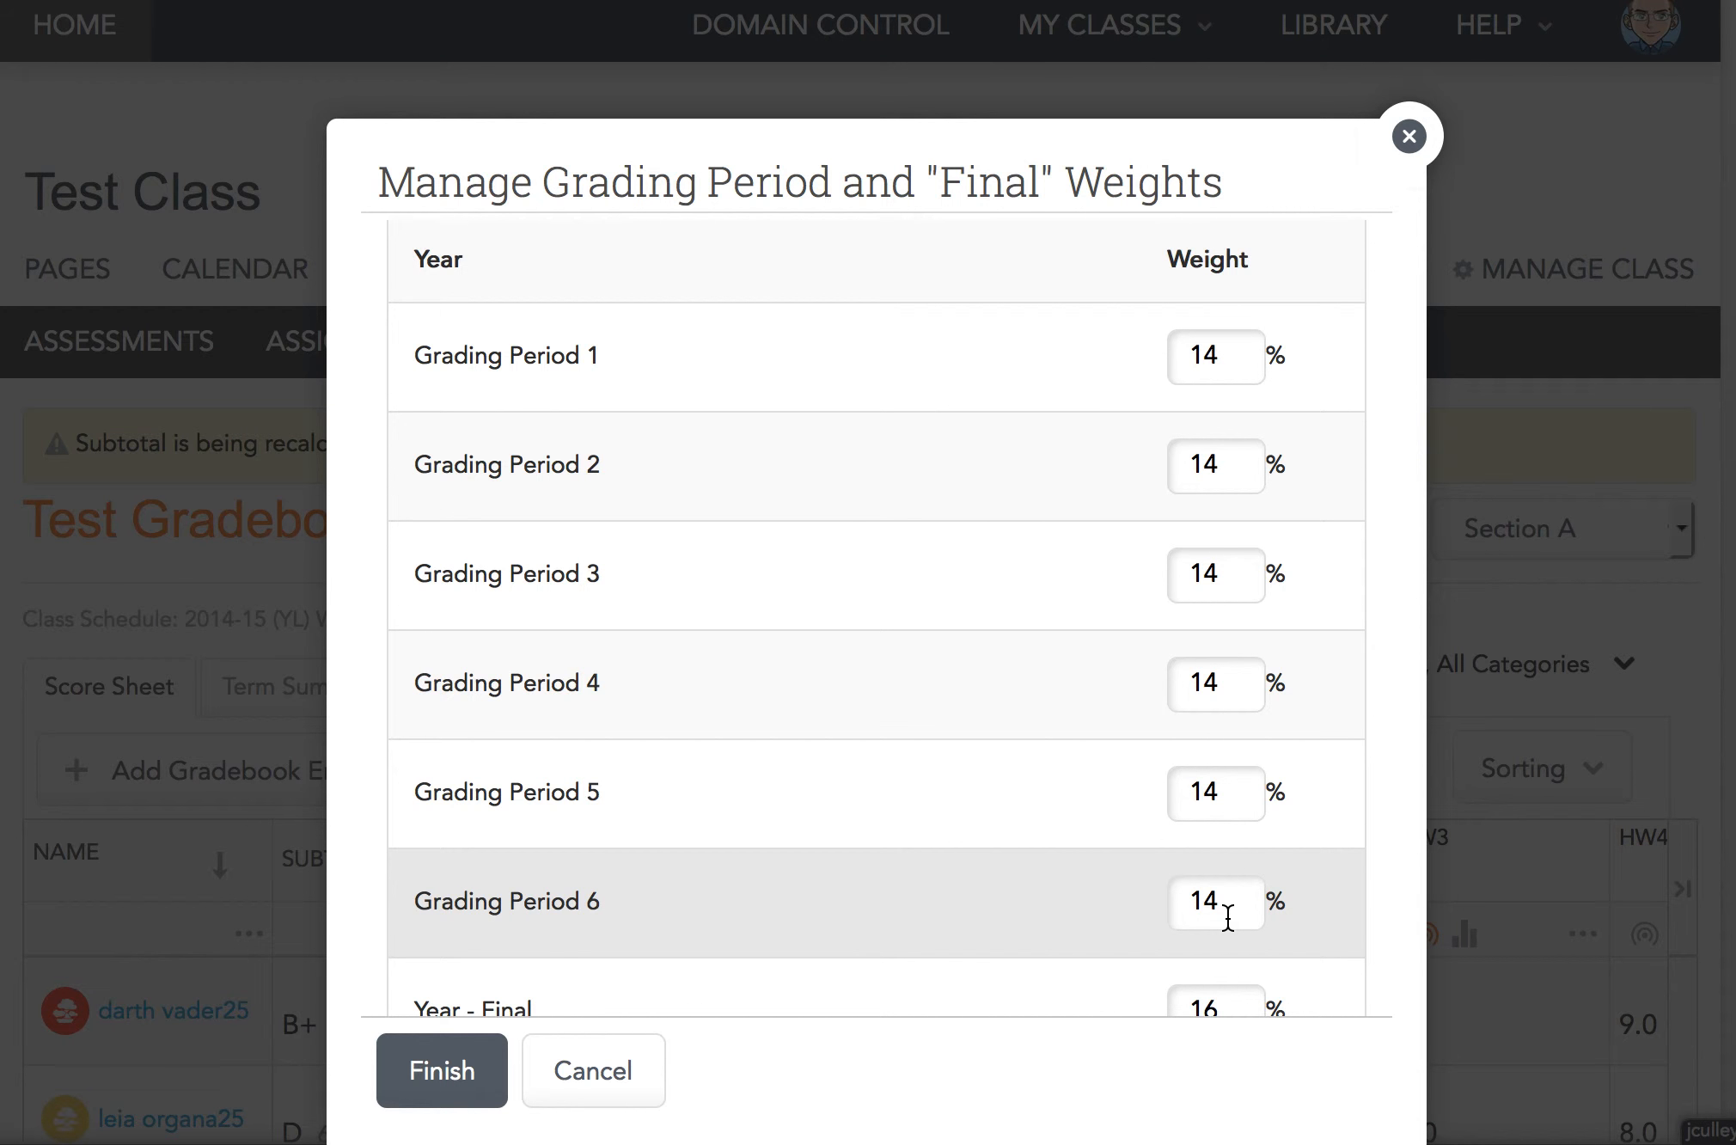
scroll(872, 825, "down", 2)
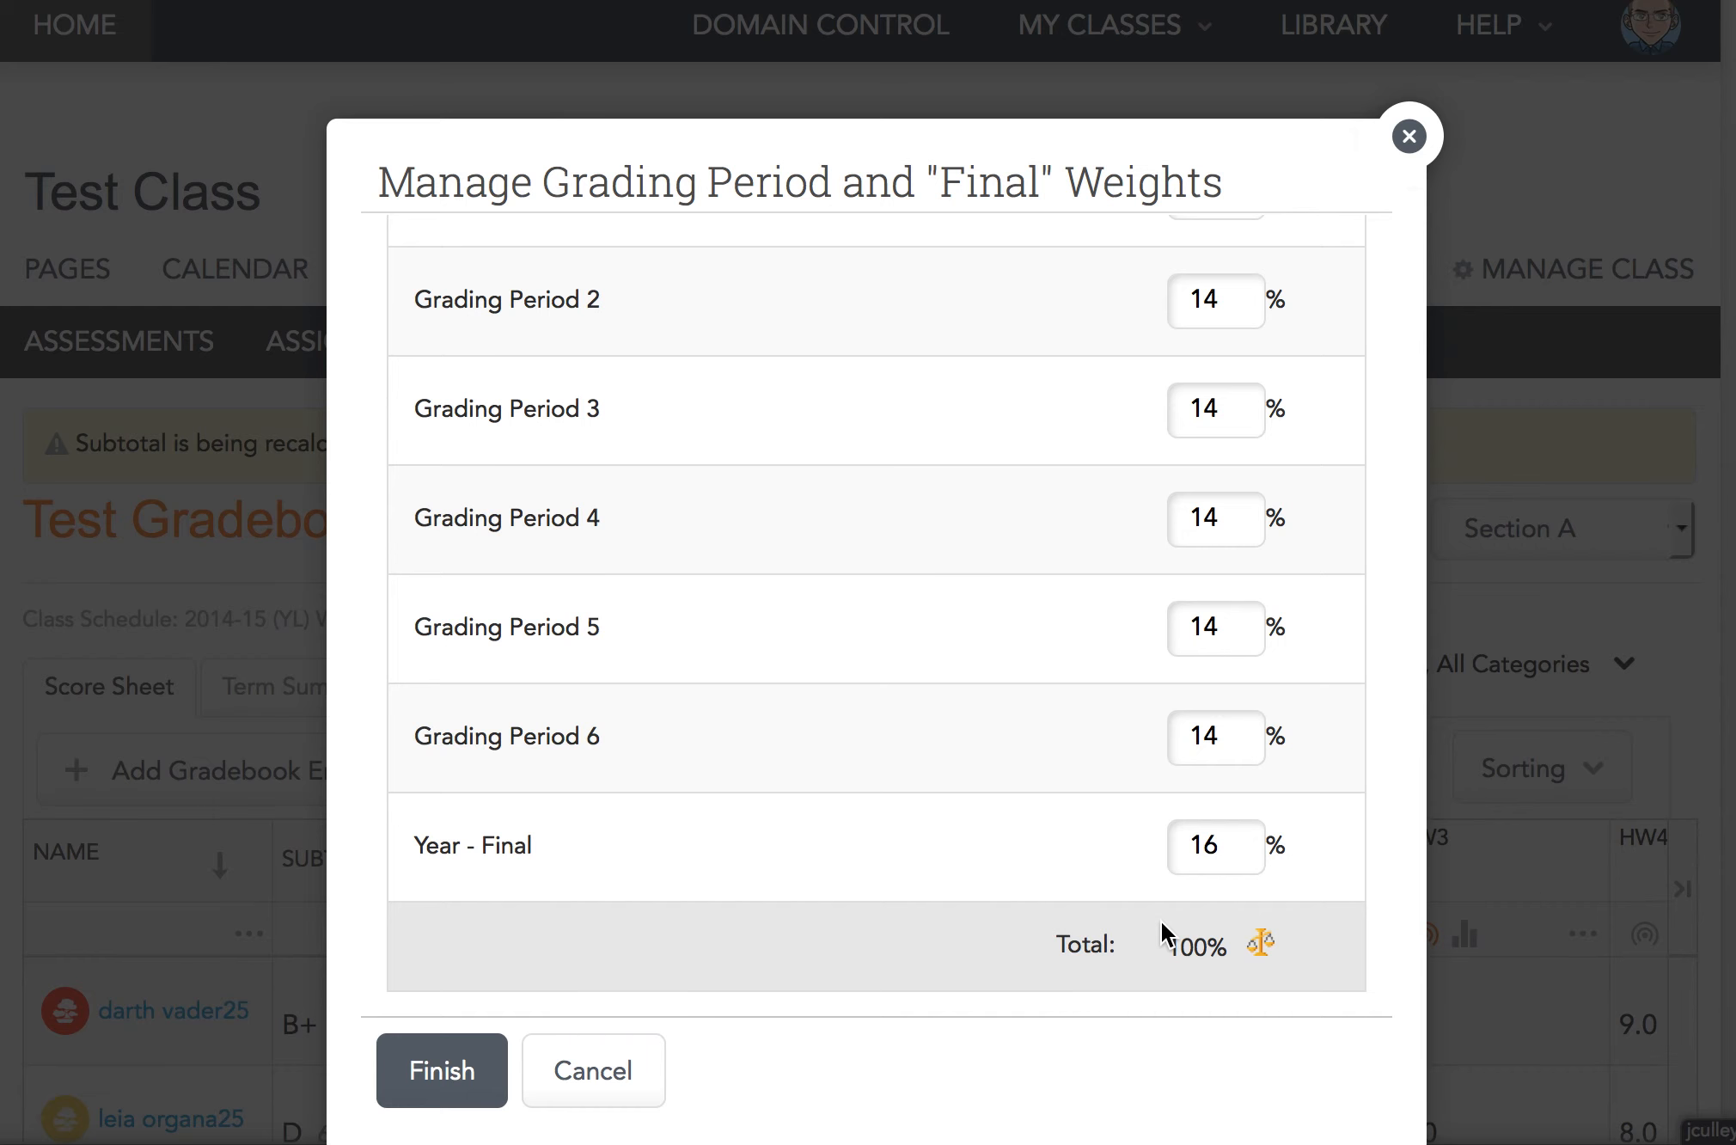
left_click(1246, 845)
key("BackSpace")
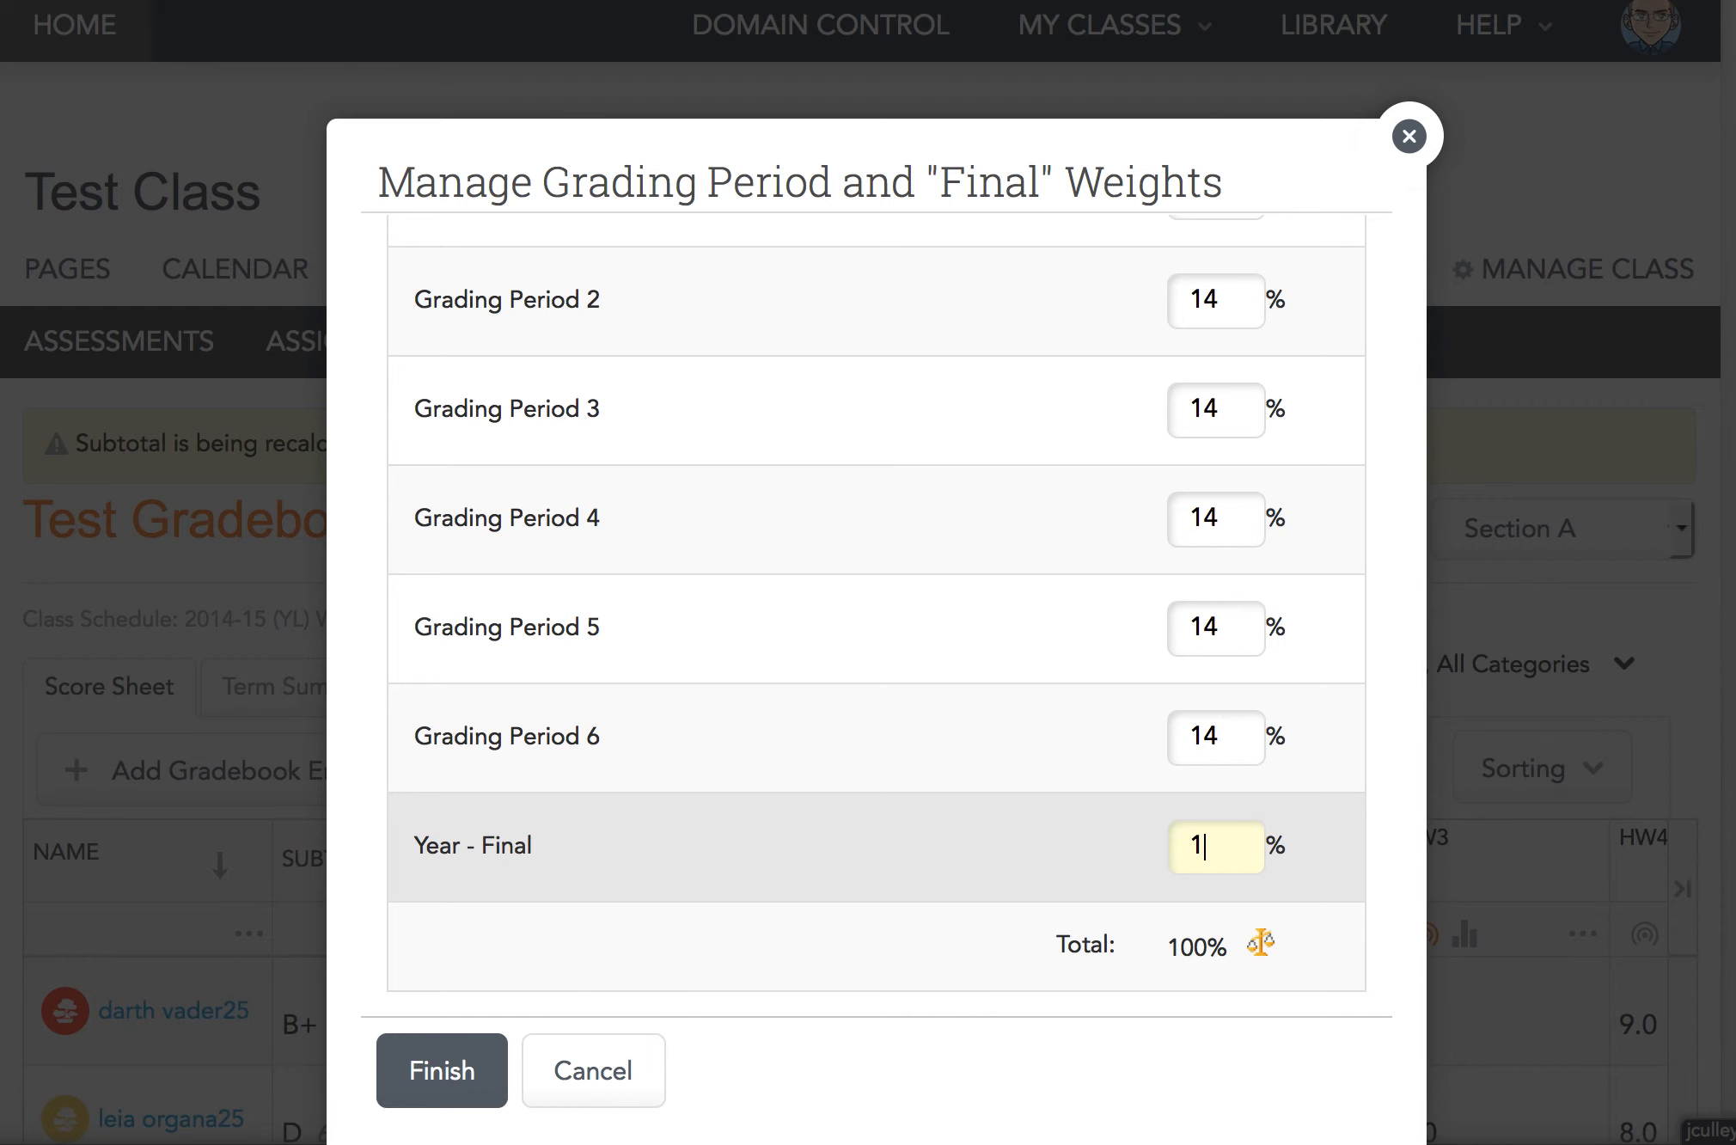
type("0")
left_click(990, 945)
Set the weights of Grading Periods 6, 5 and 4 to 15% each
left_click(1236, 732)
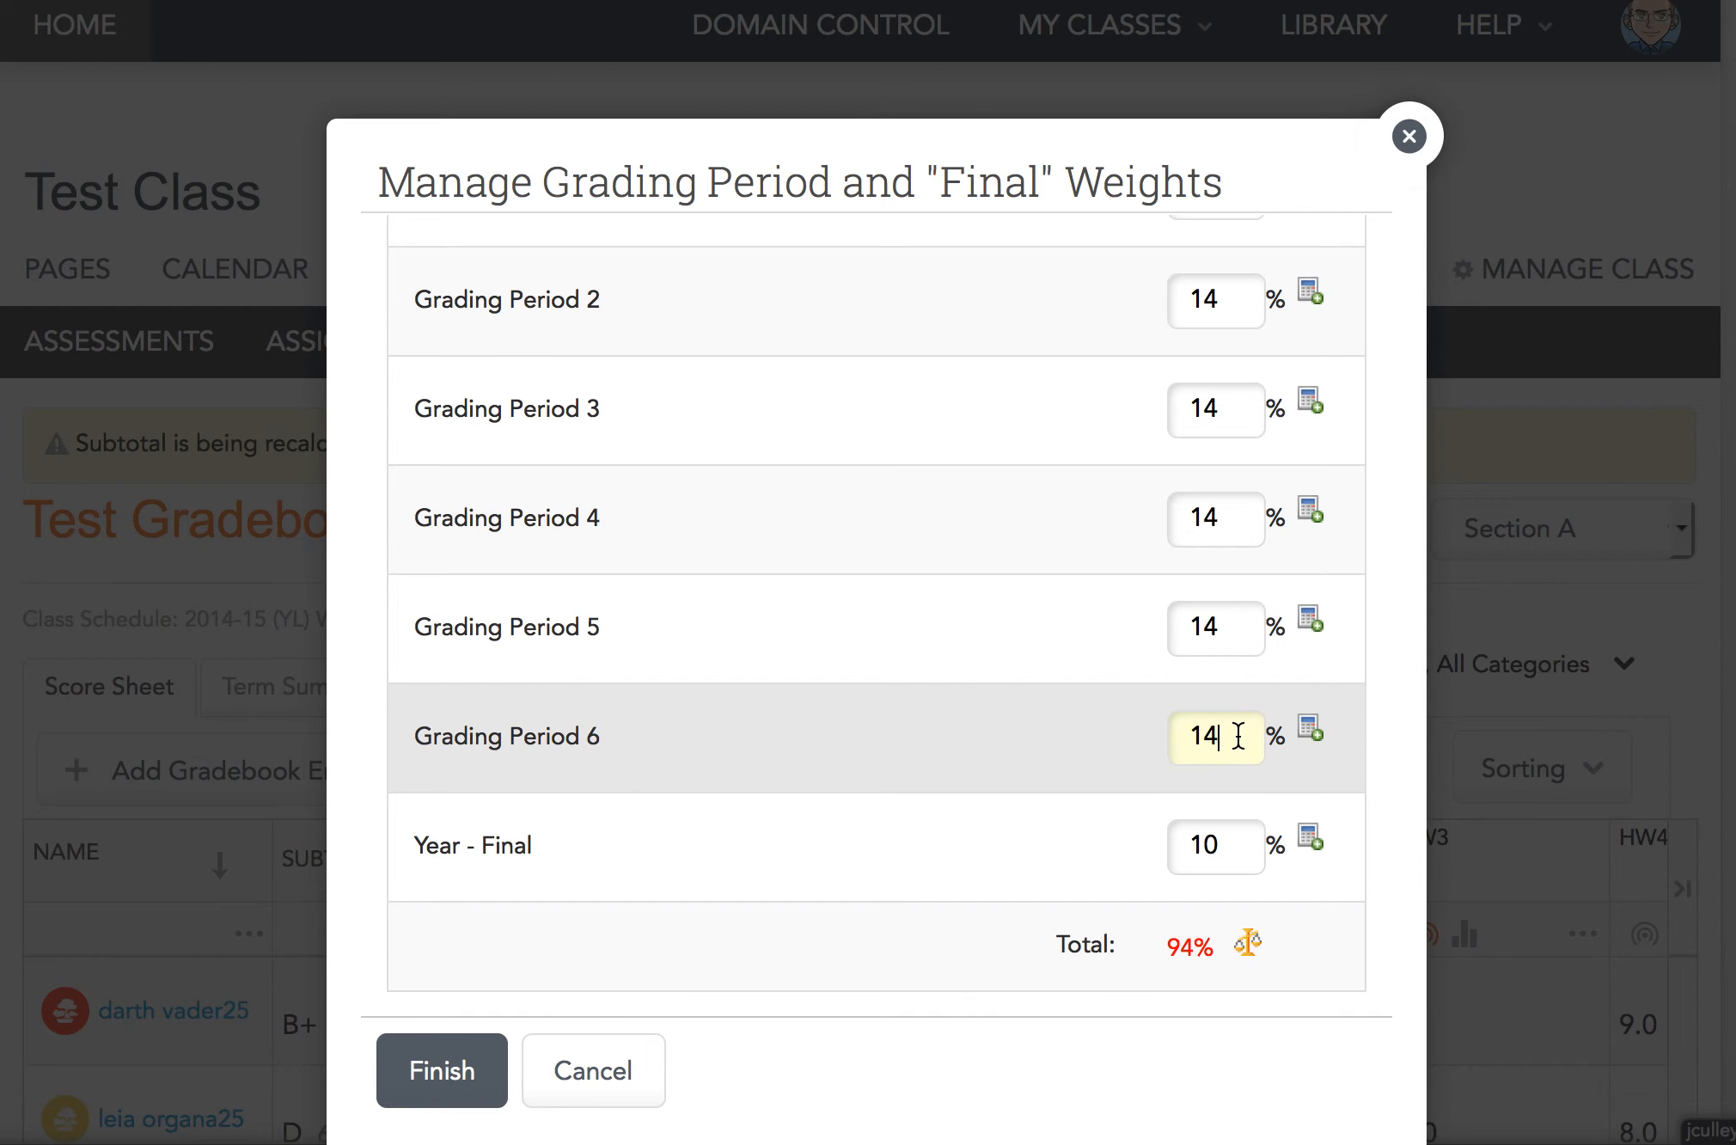
key("BackSpace")
type("5")
left_click(1240, 625)
key("BackSpace")
type("5")
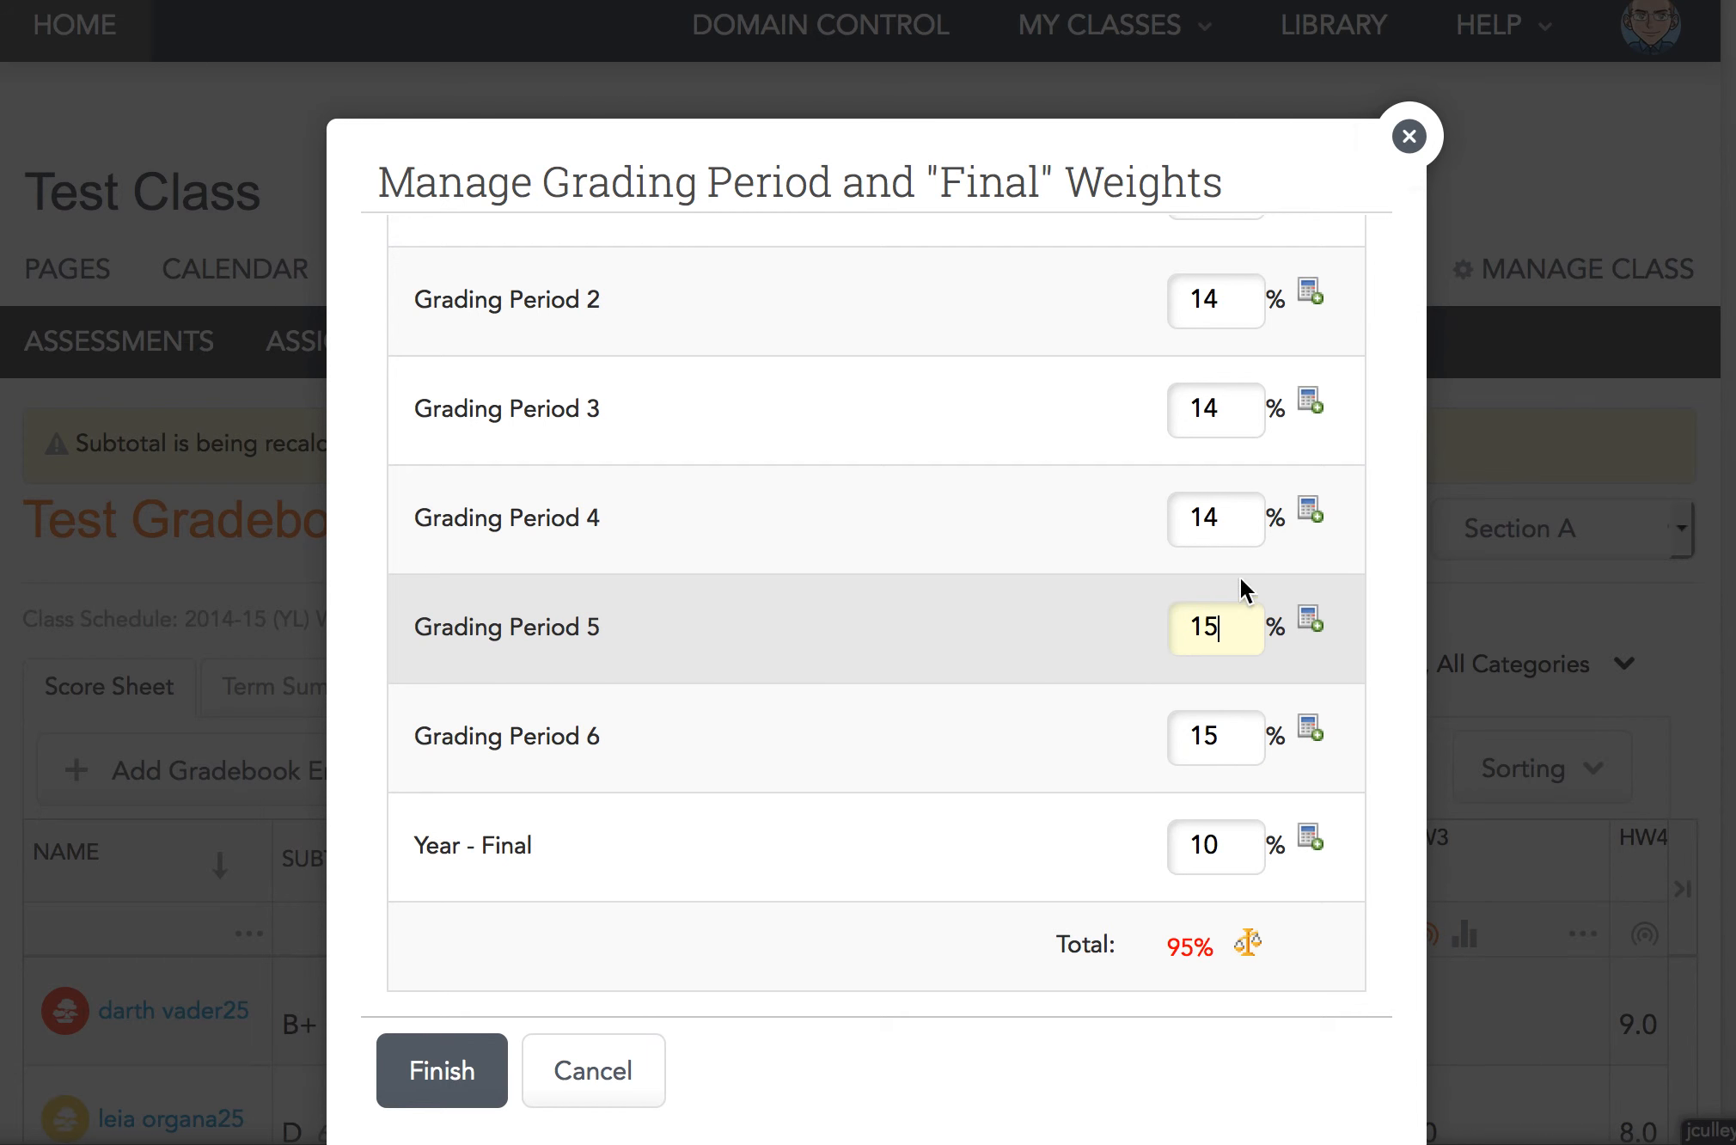
left_click(1238, 516)
key("BackSpace")
type("5")
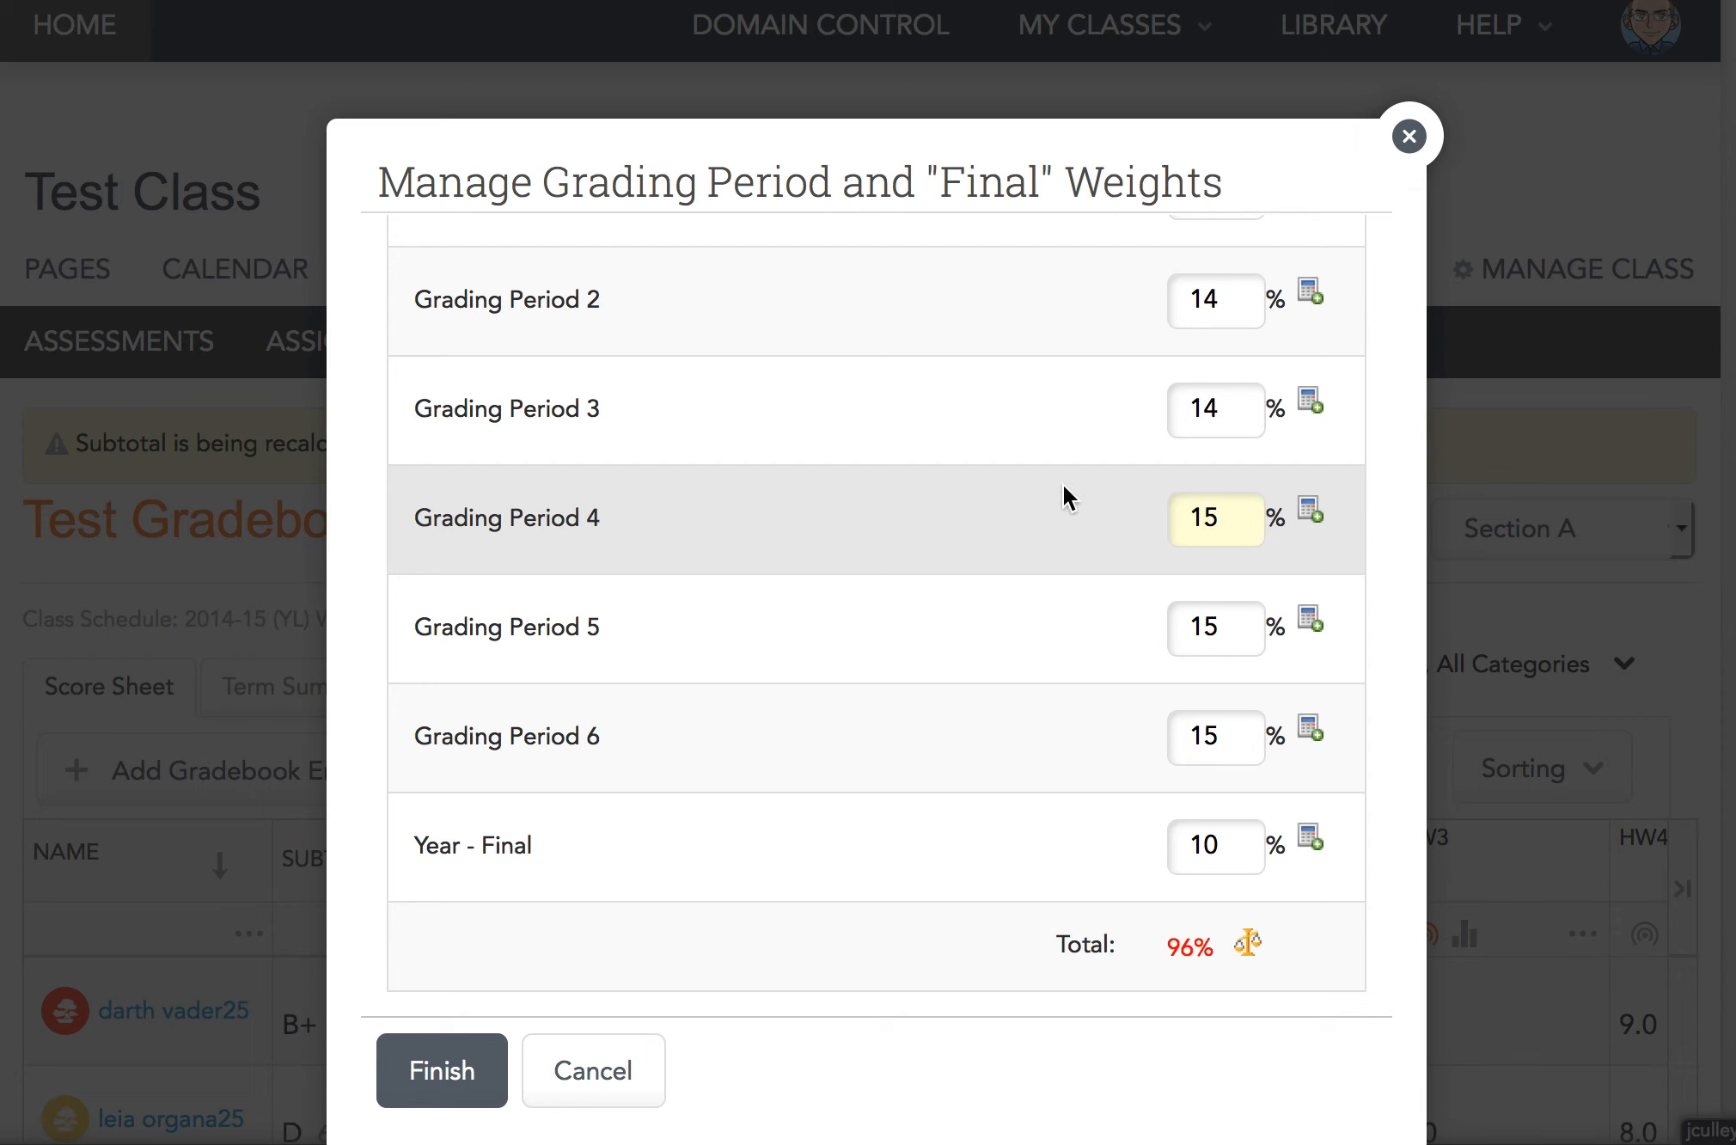
Set the weights of Grading Periods 3, 2 and 1 to 15% each
scroll(1062, 492, "up", 3)
left_click(1229, 642)
key("BackSpace")
type("5")
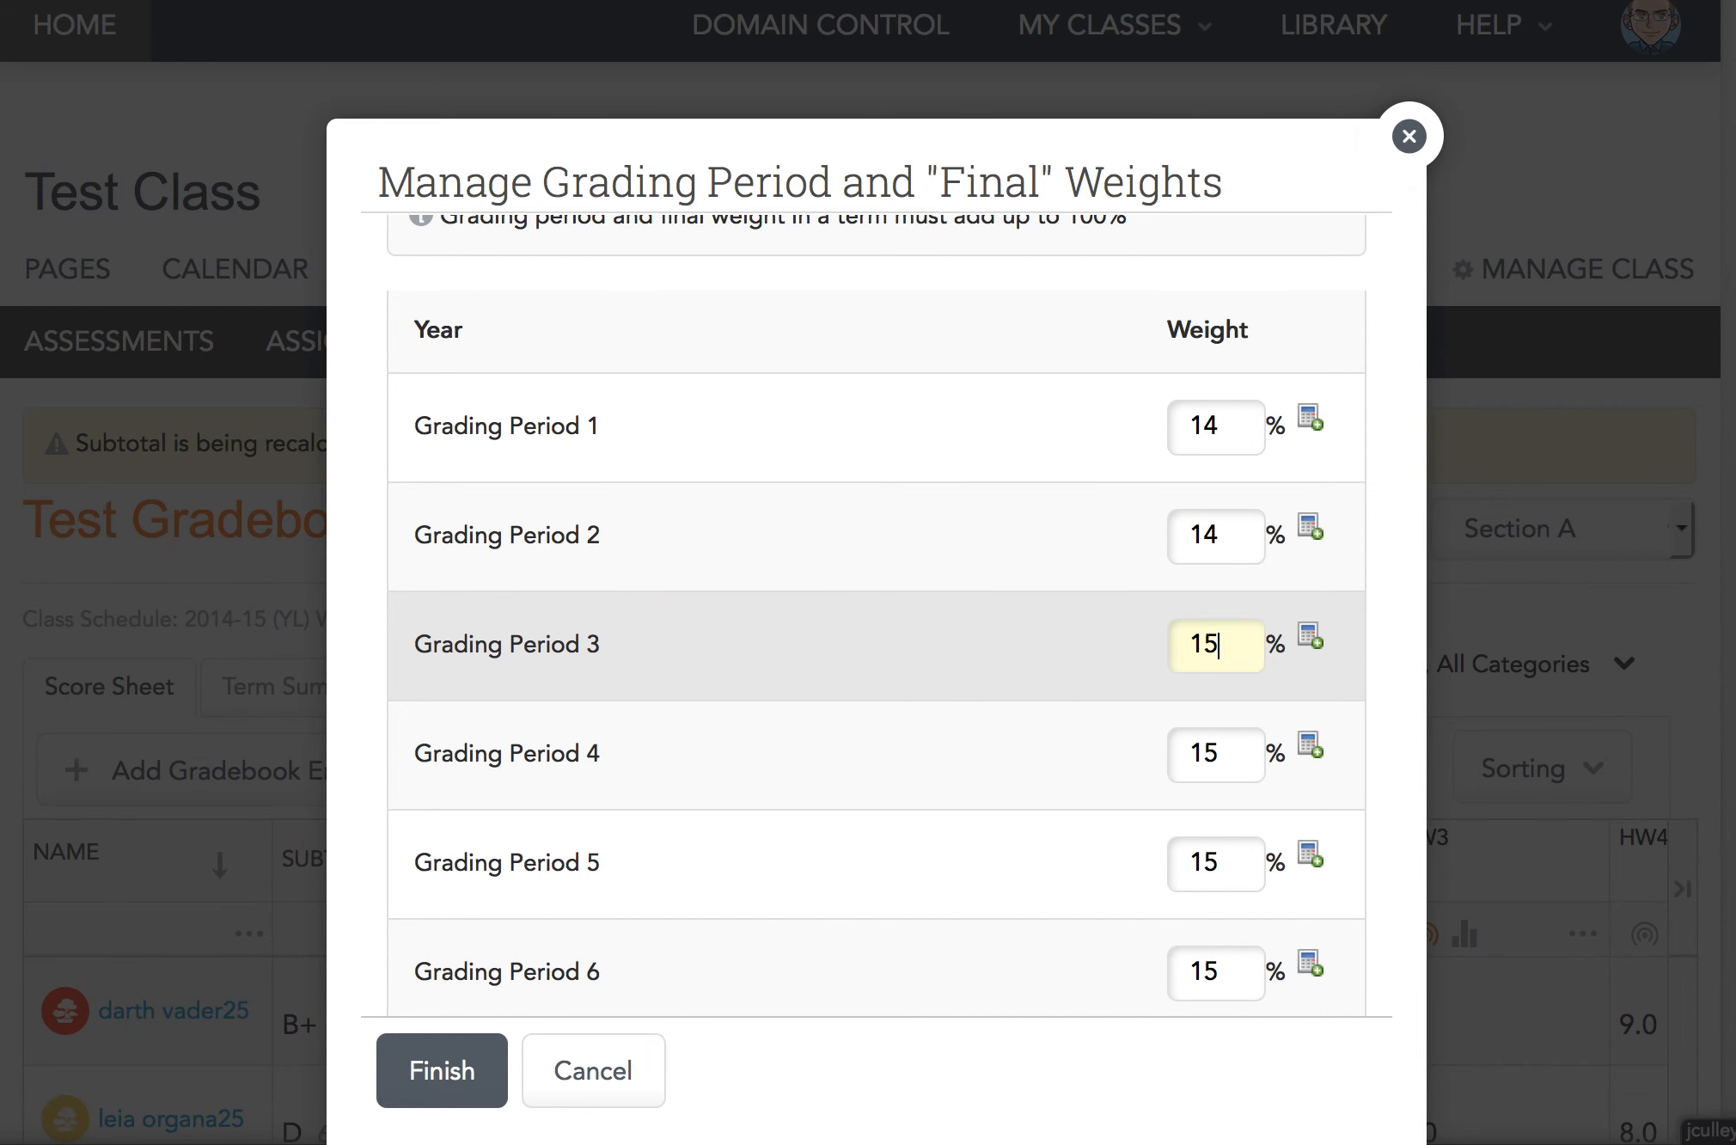
left_click(1234, 533)
key("BackSpace")
type("5")
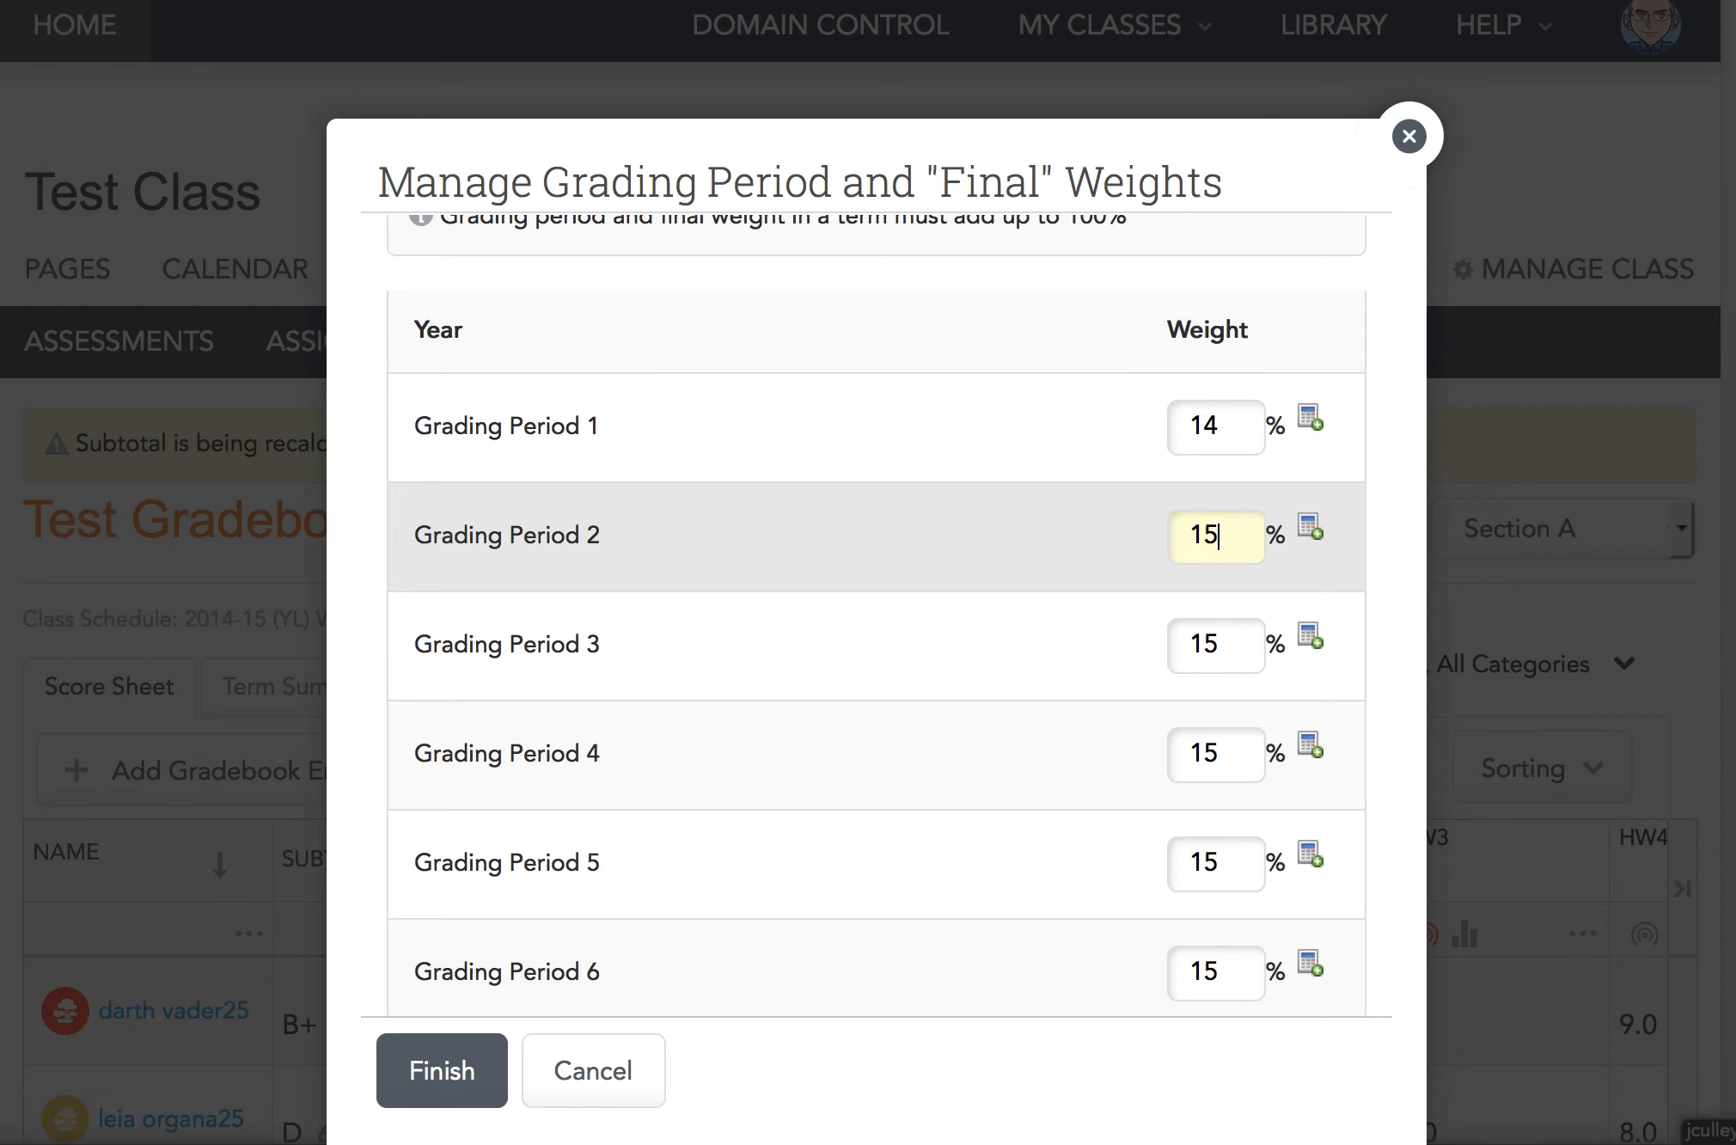
left_click(1232, 423)
key("BackSpace")
type("5")
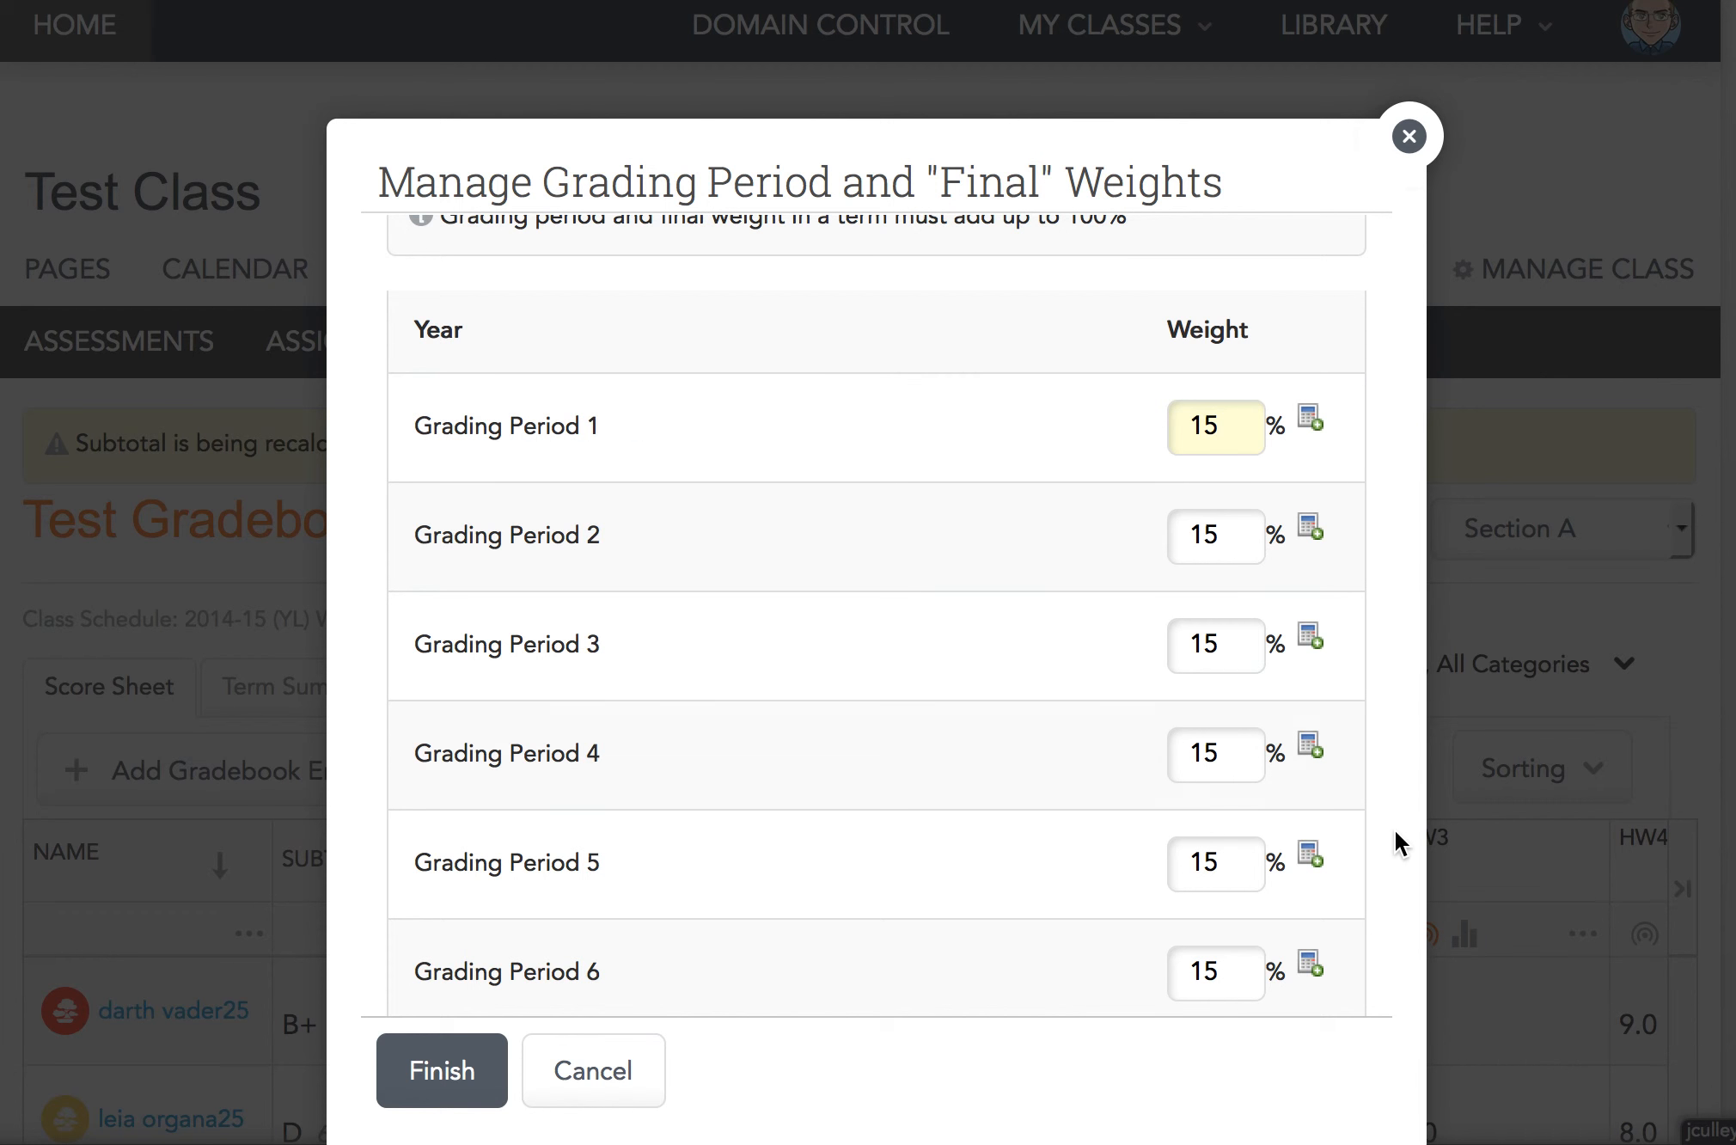
left_click(1362, 1056)
Review the grading period and final weights and their total, and finish creating the gradebook
scroll(1062, 953, "down", 3)
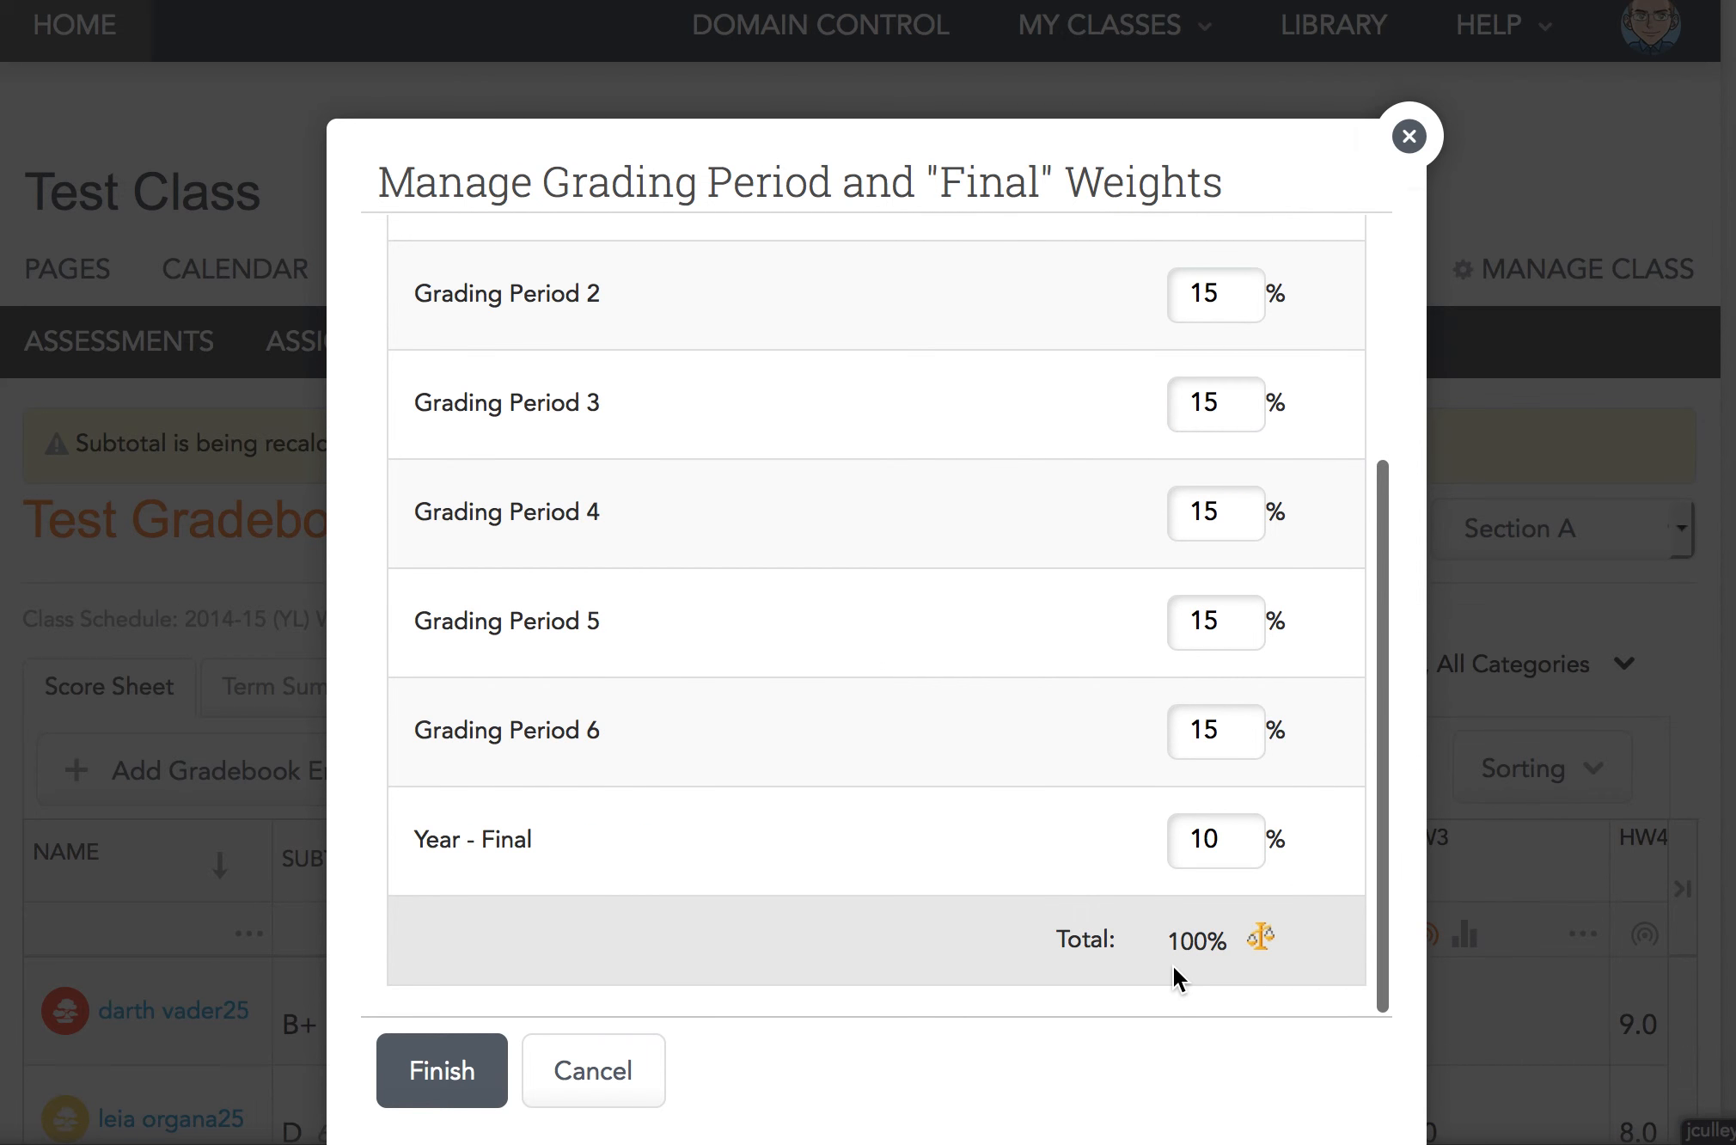
scroll(969, 699, "up", 3)
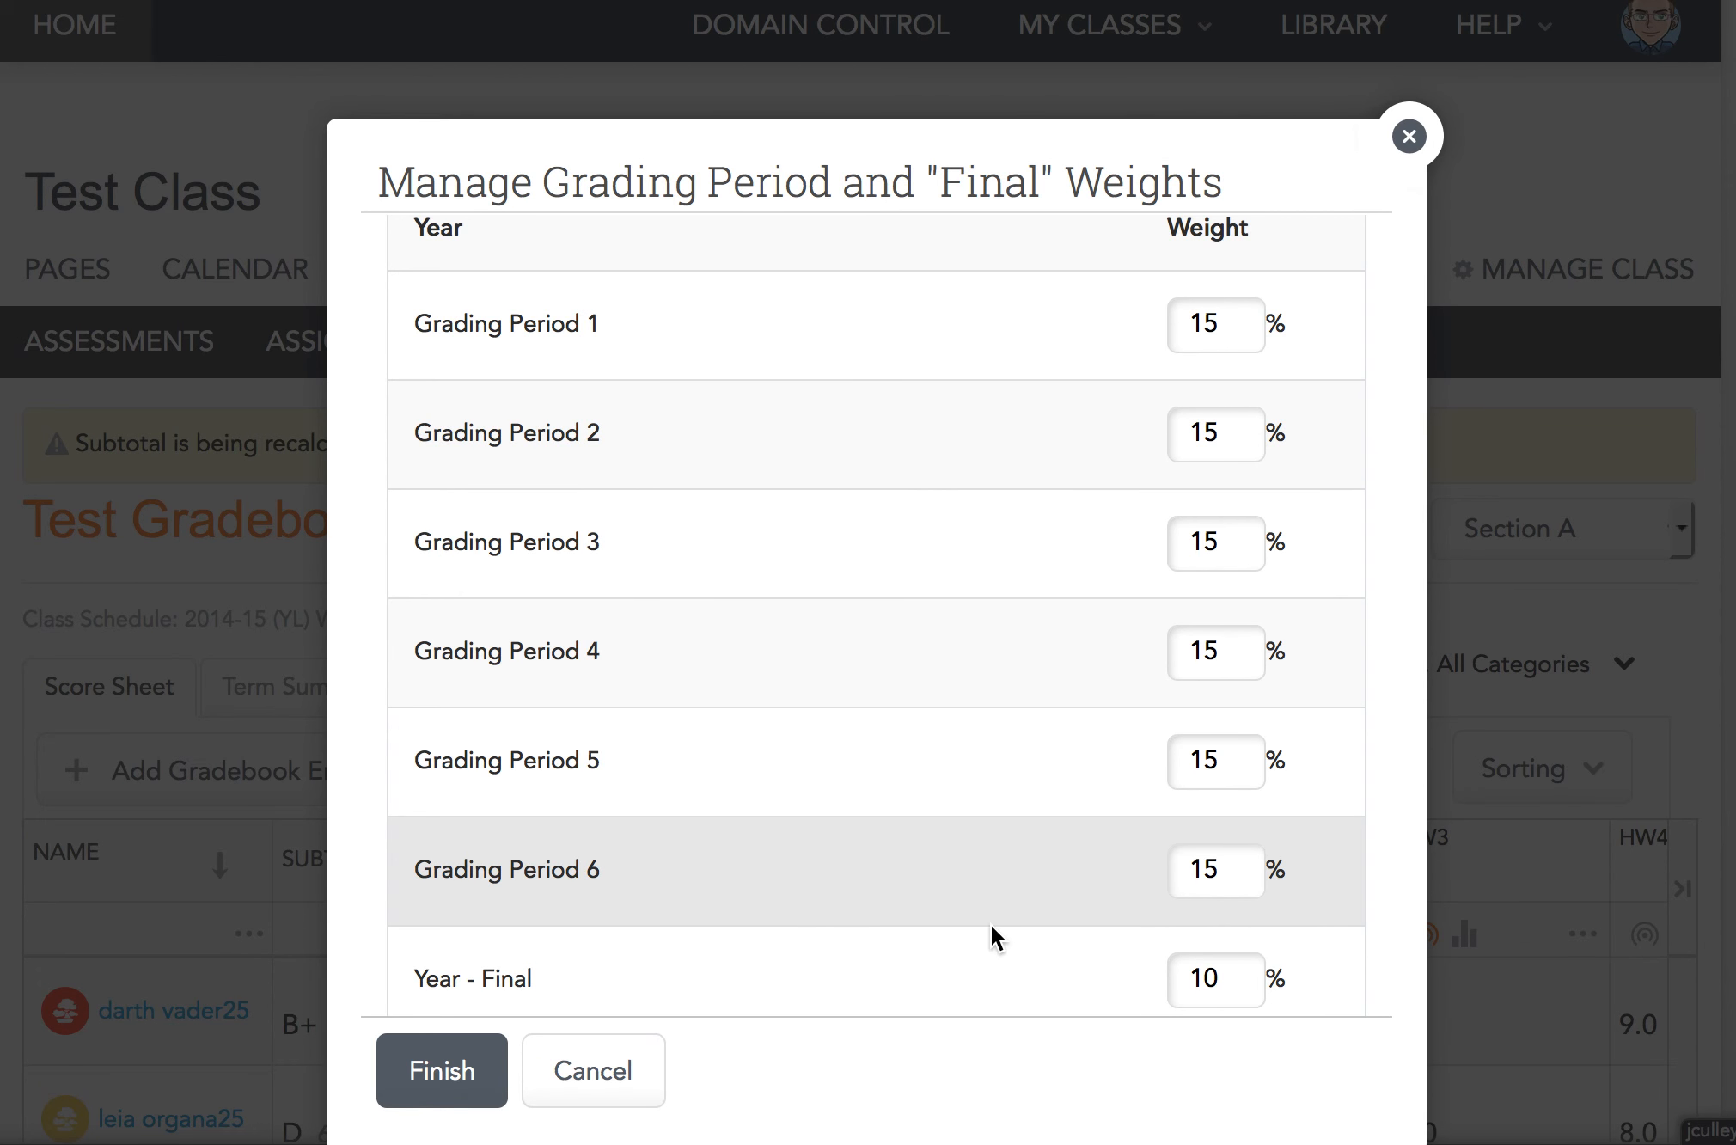
scroll(990, 922, "down", 2)
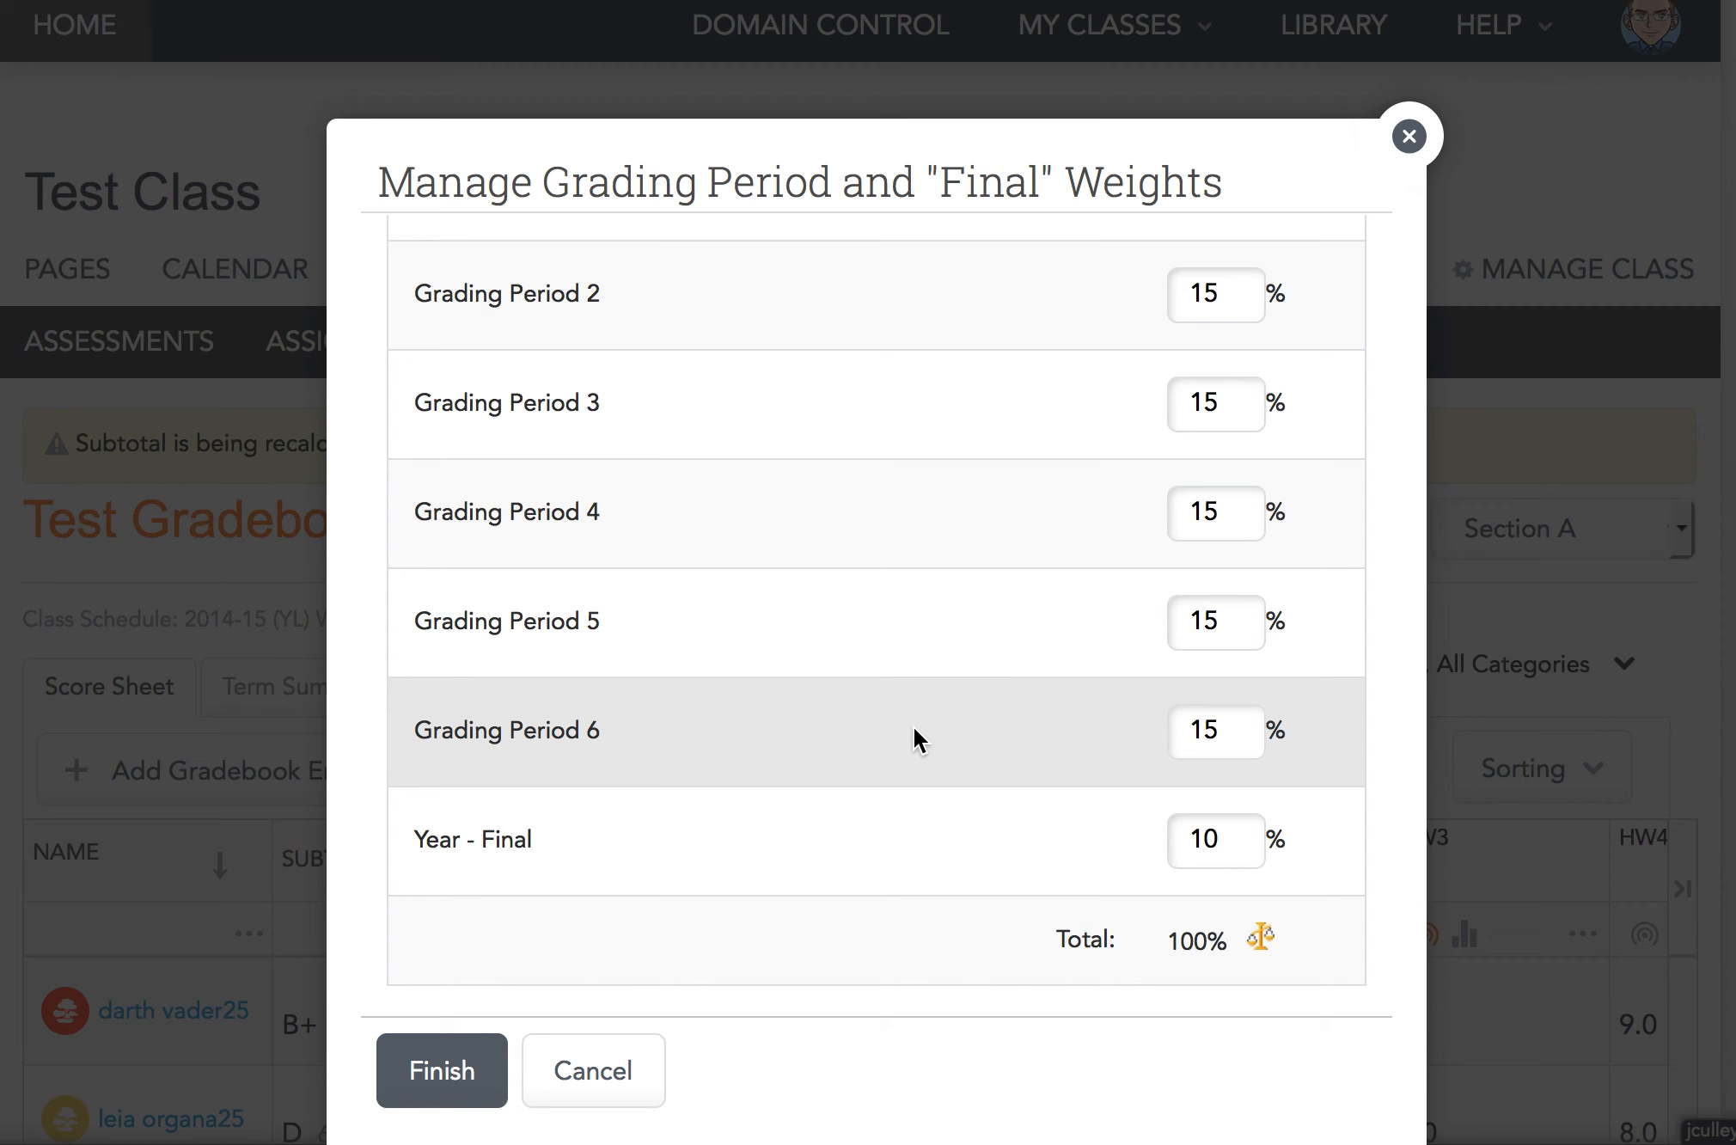
scroll(920, 661, "up", 2)
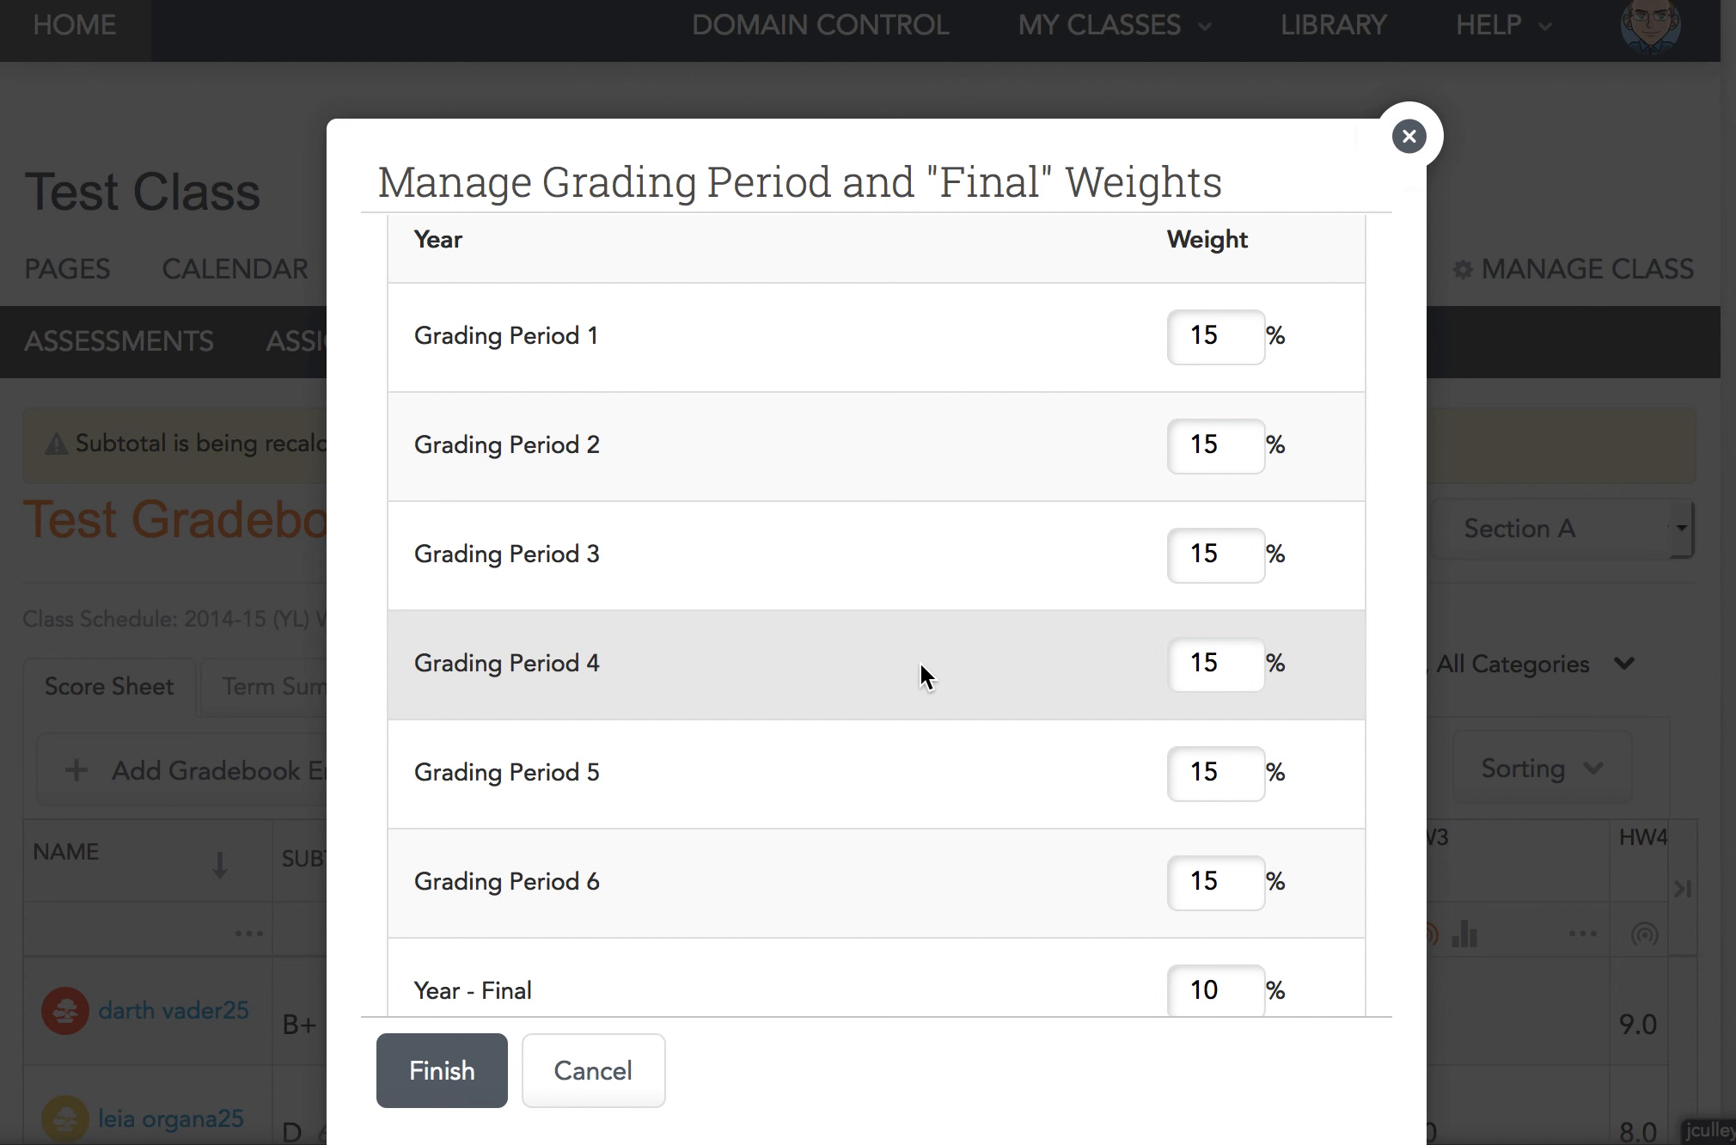
scroll(932, 798, "down", 3)
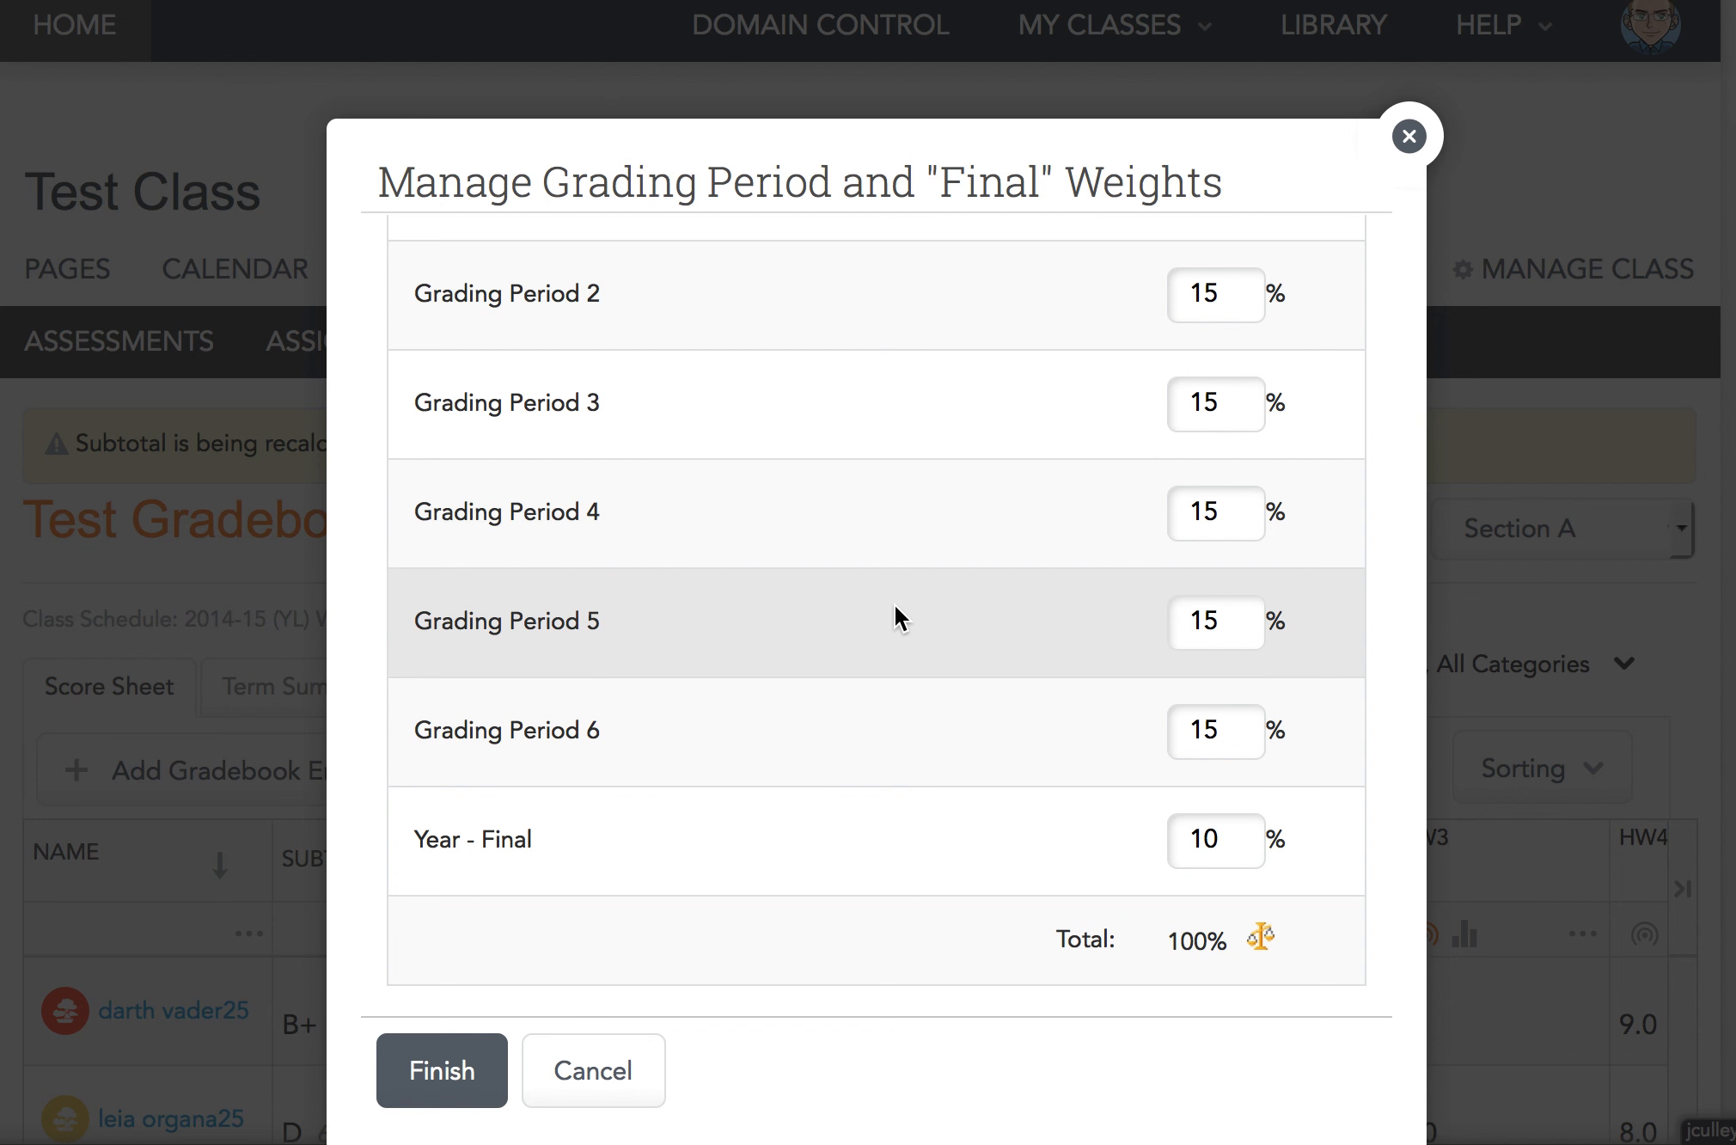
scroll(989, 598, "up", 2)
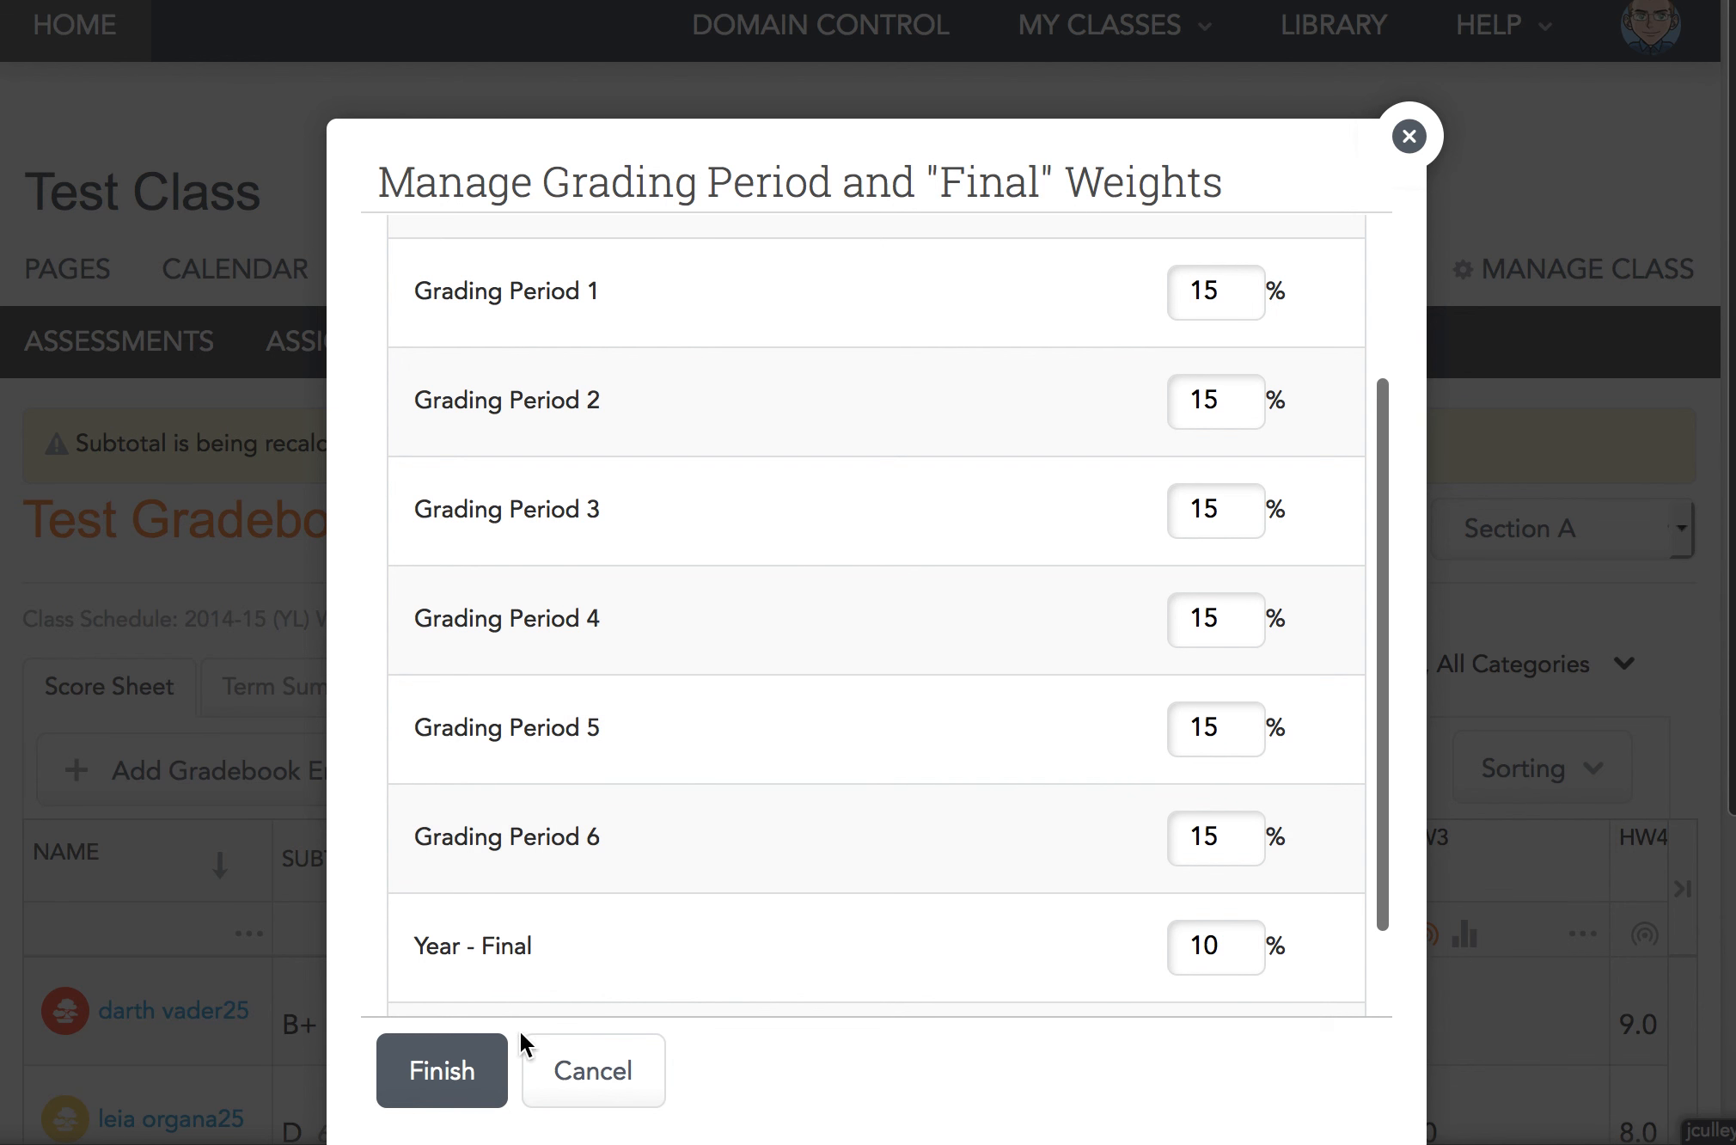
left_click(457, 1069)
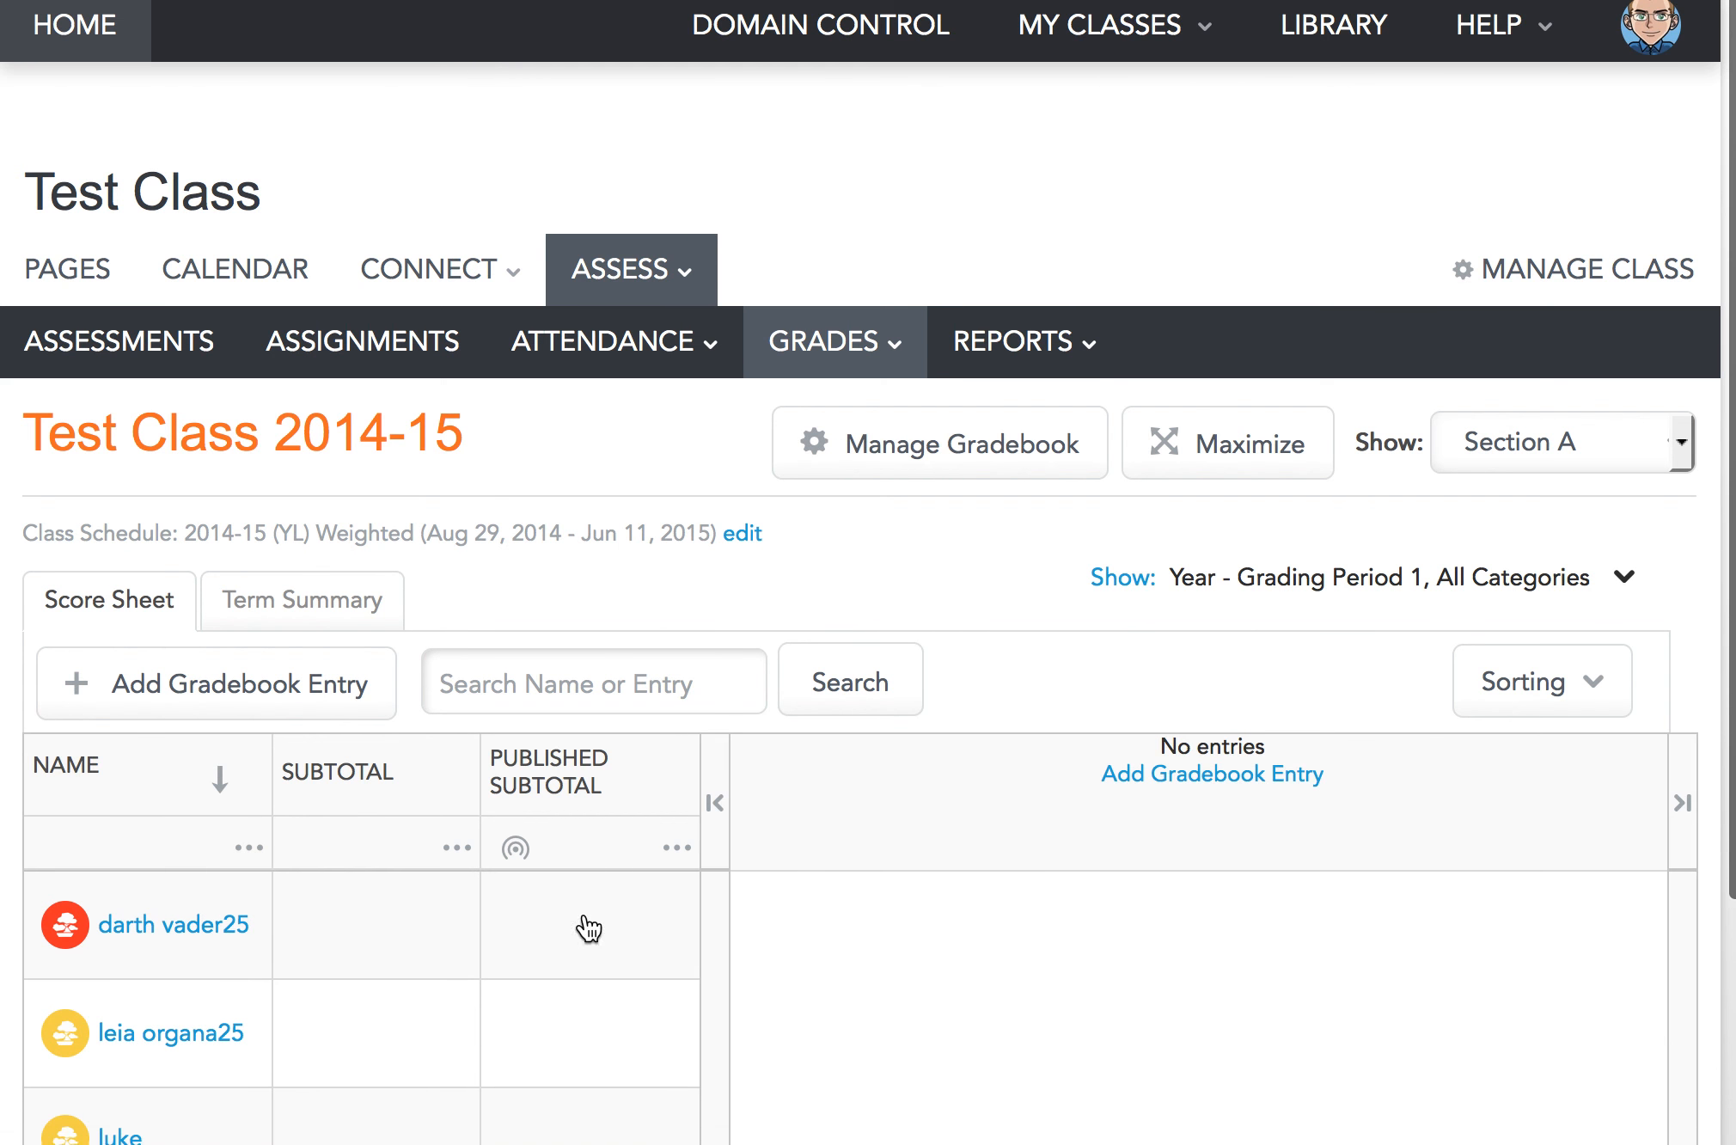
scroll(856, 844, "down", 3)
scroll(856, 844, "up", 2)
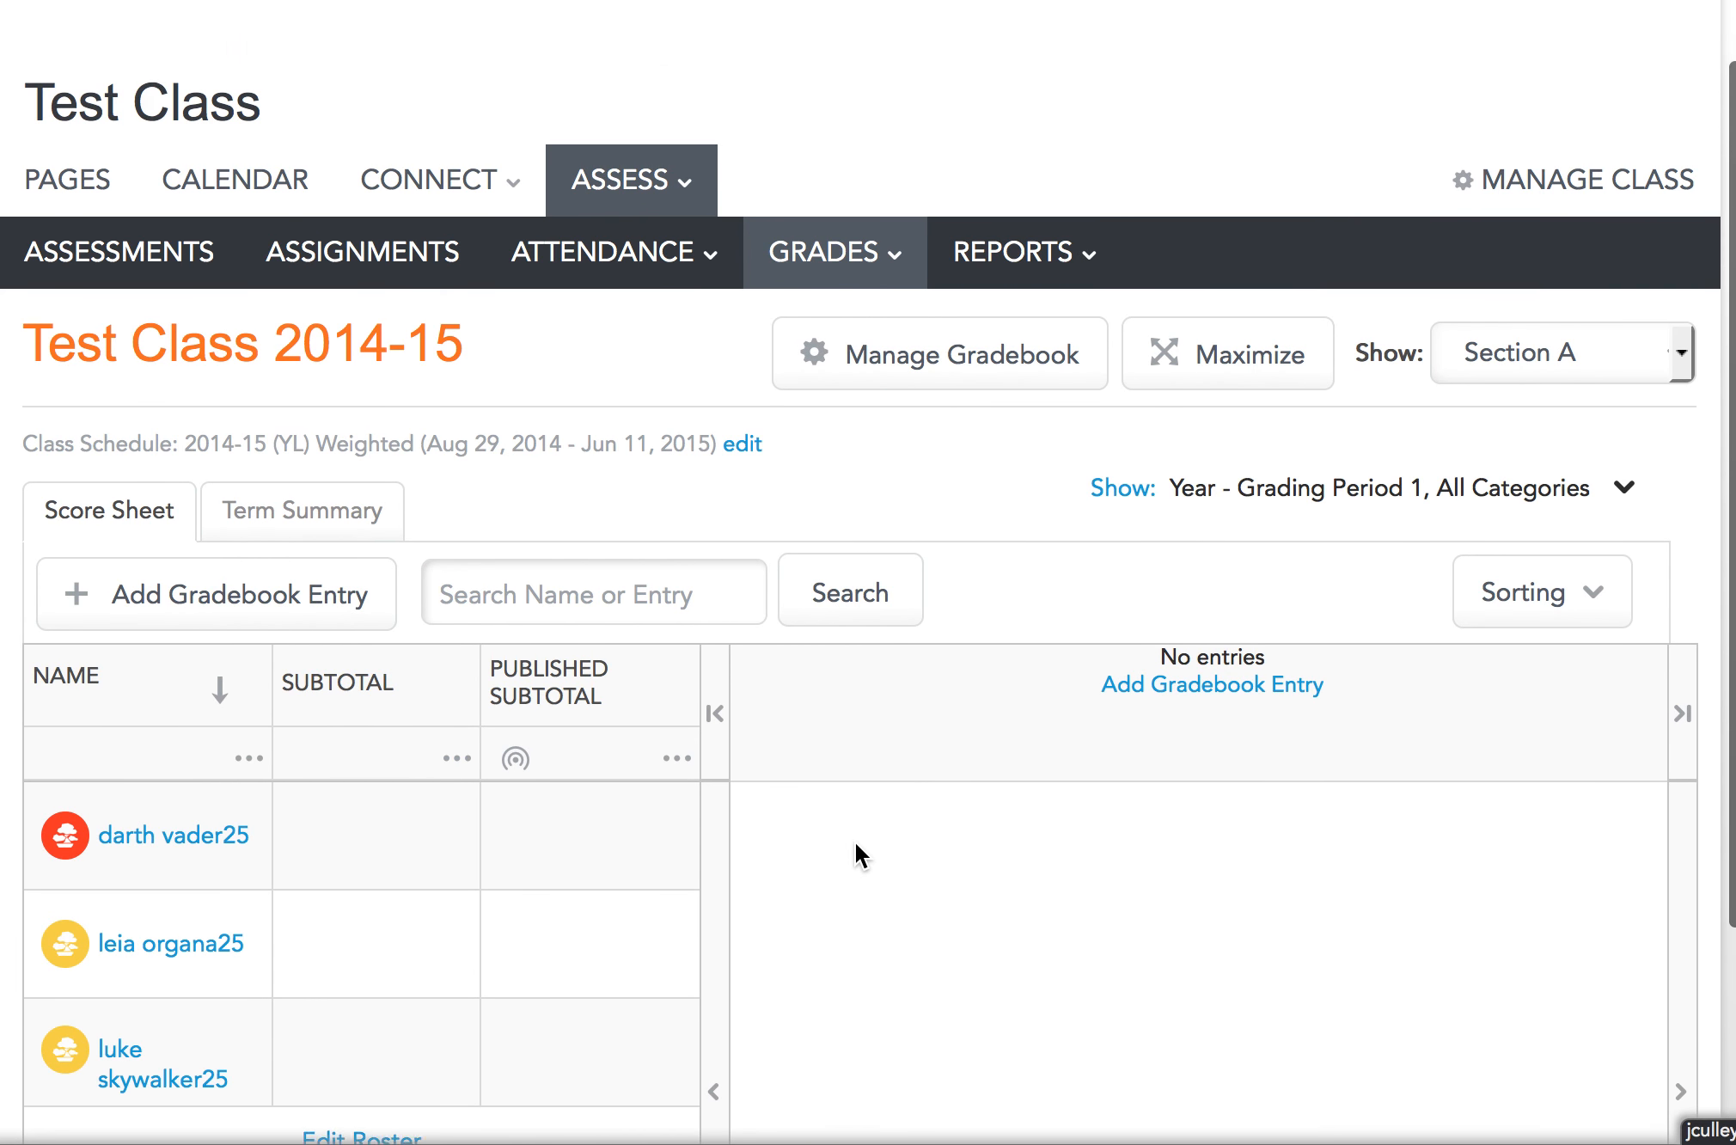
scroll(856, 844, "up", 1)
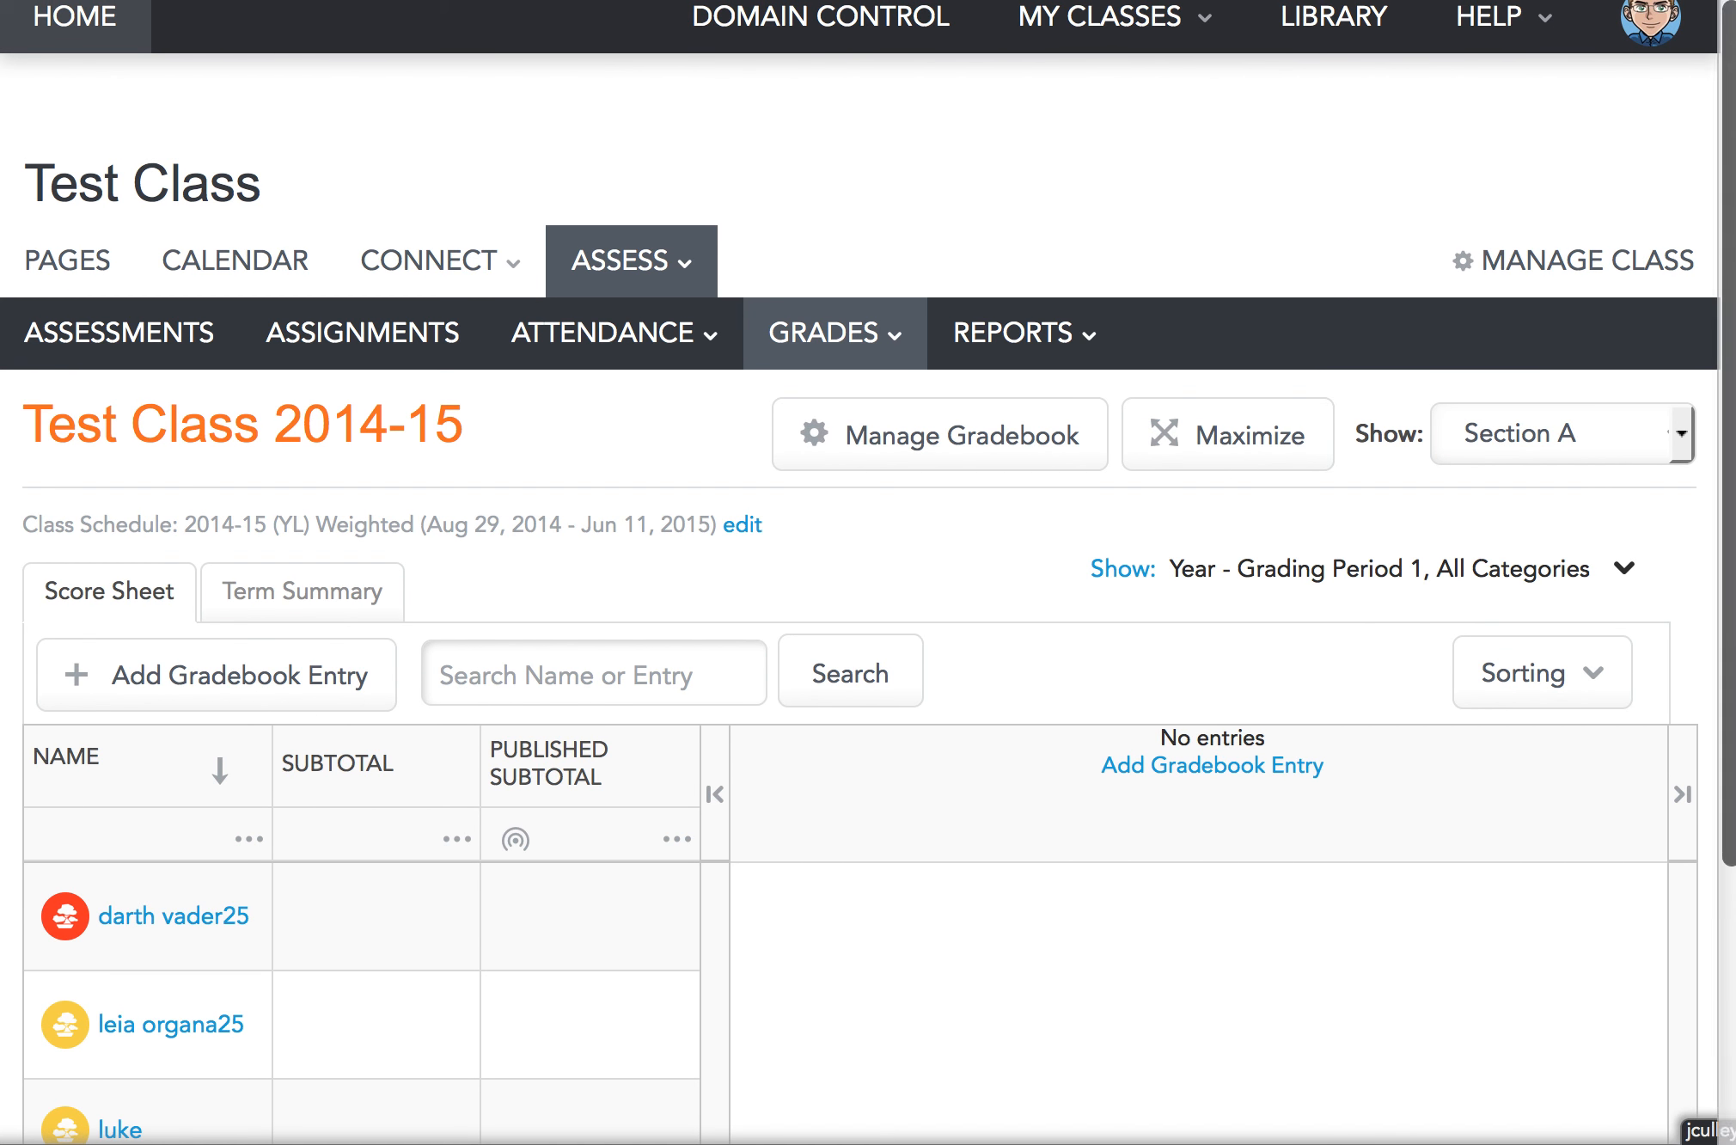
right_click(1734, 1143)
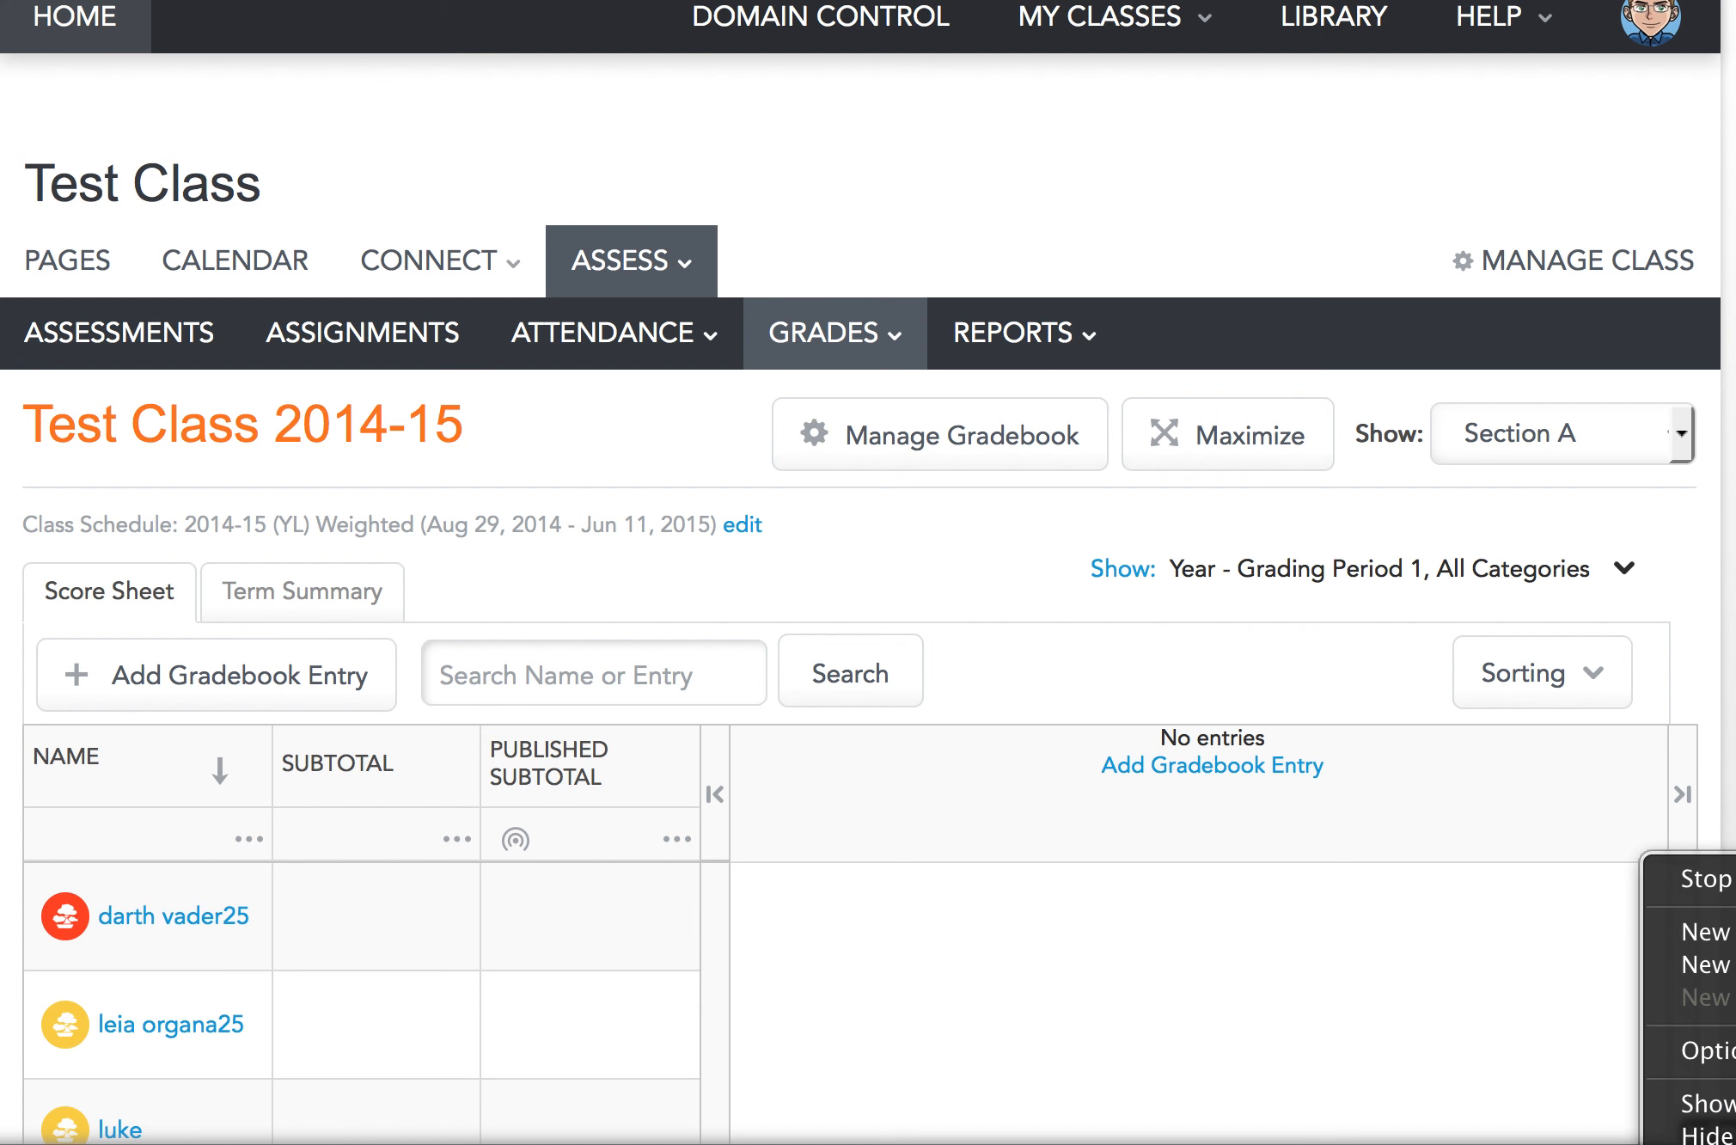
left_click(1707, 879)
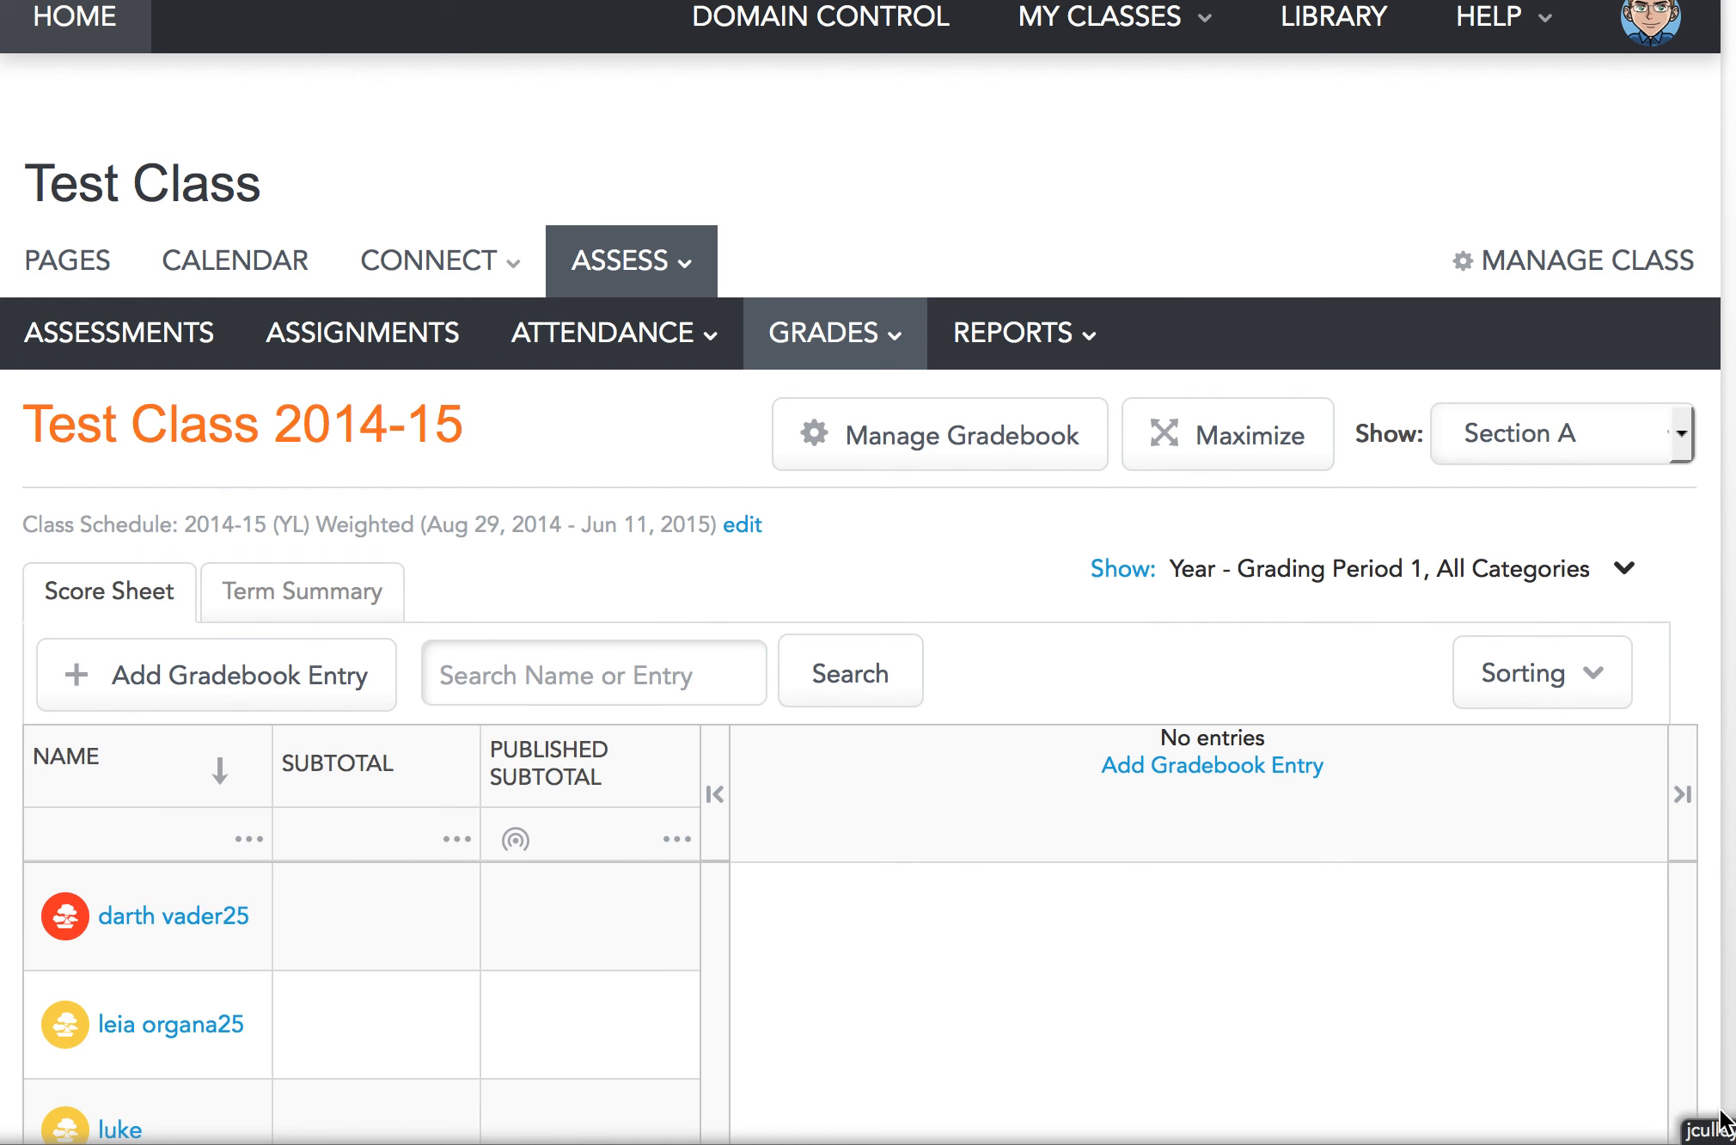
right_click(1734, 1143)
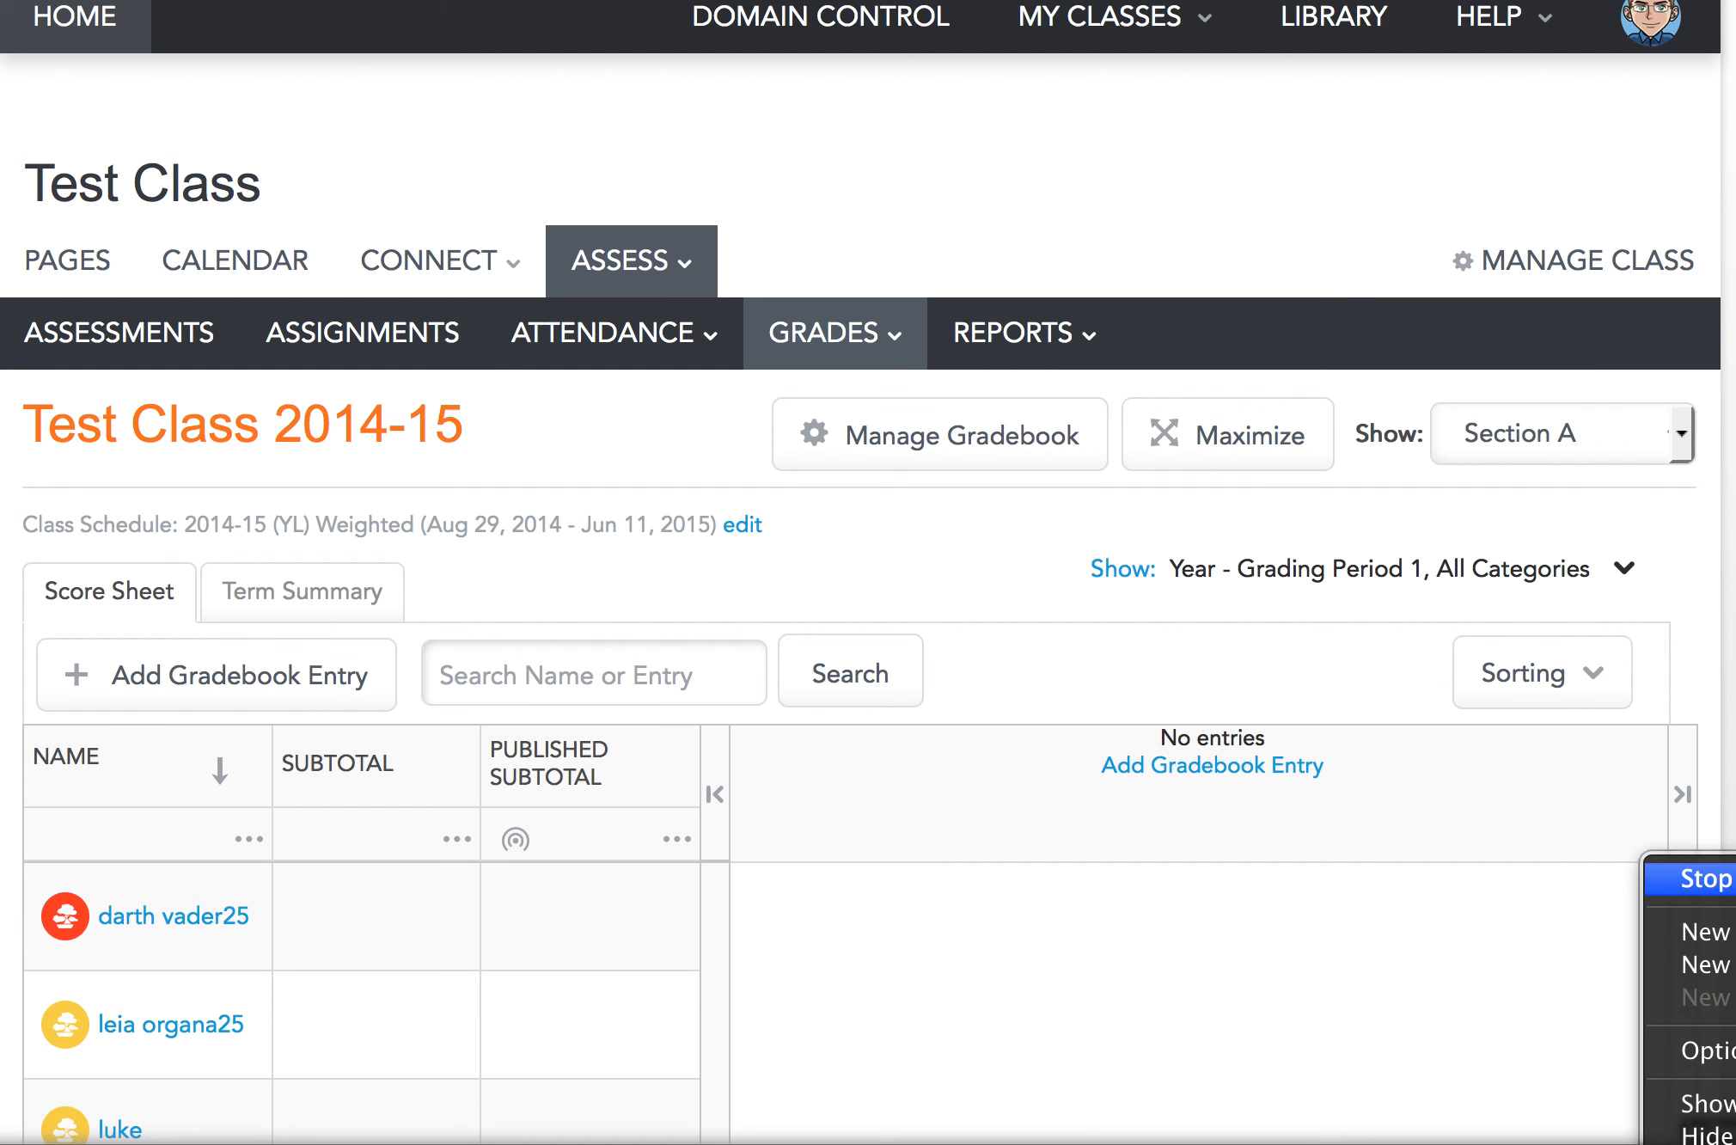